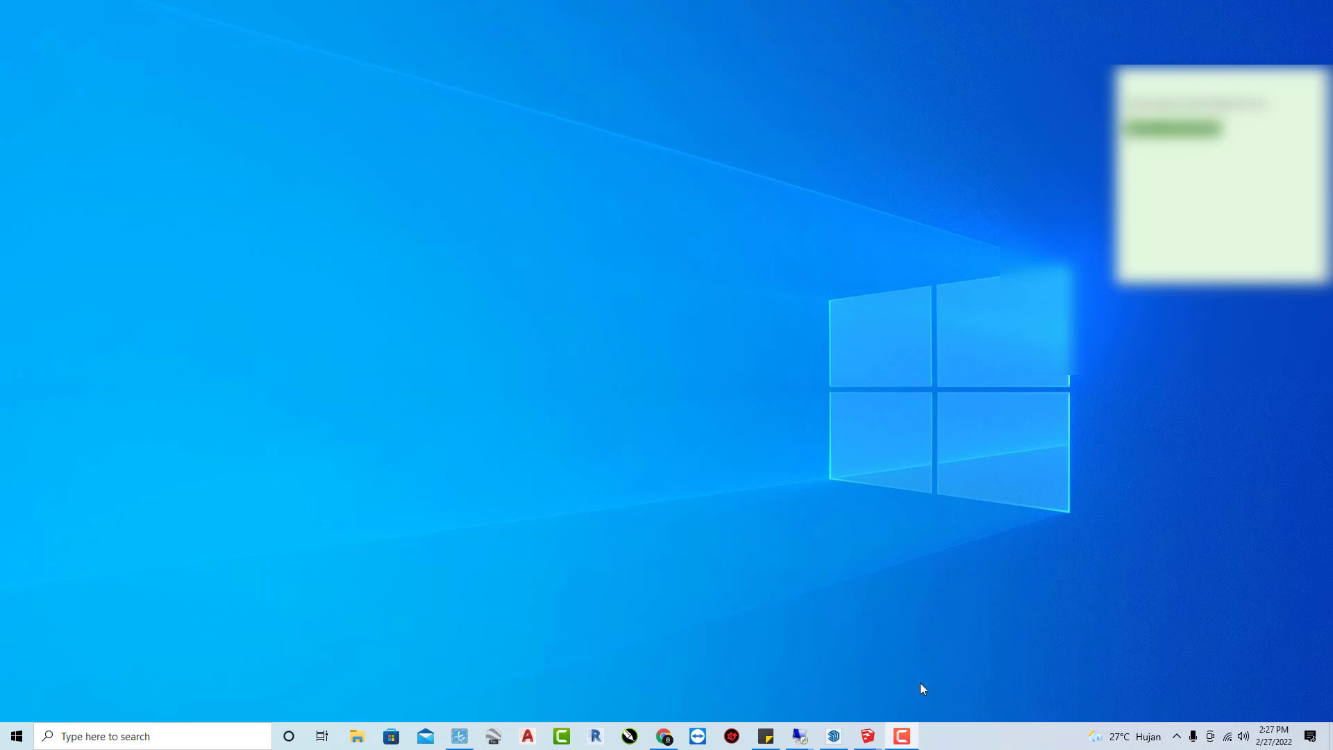
Float the 2D Tools, JHS PowerBar and Round Corner toolbars as separate palettes in SketchUp 2020
{"action": "left_click", "coordinate": [958, 684]}
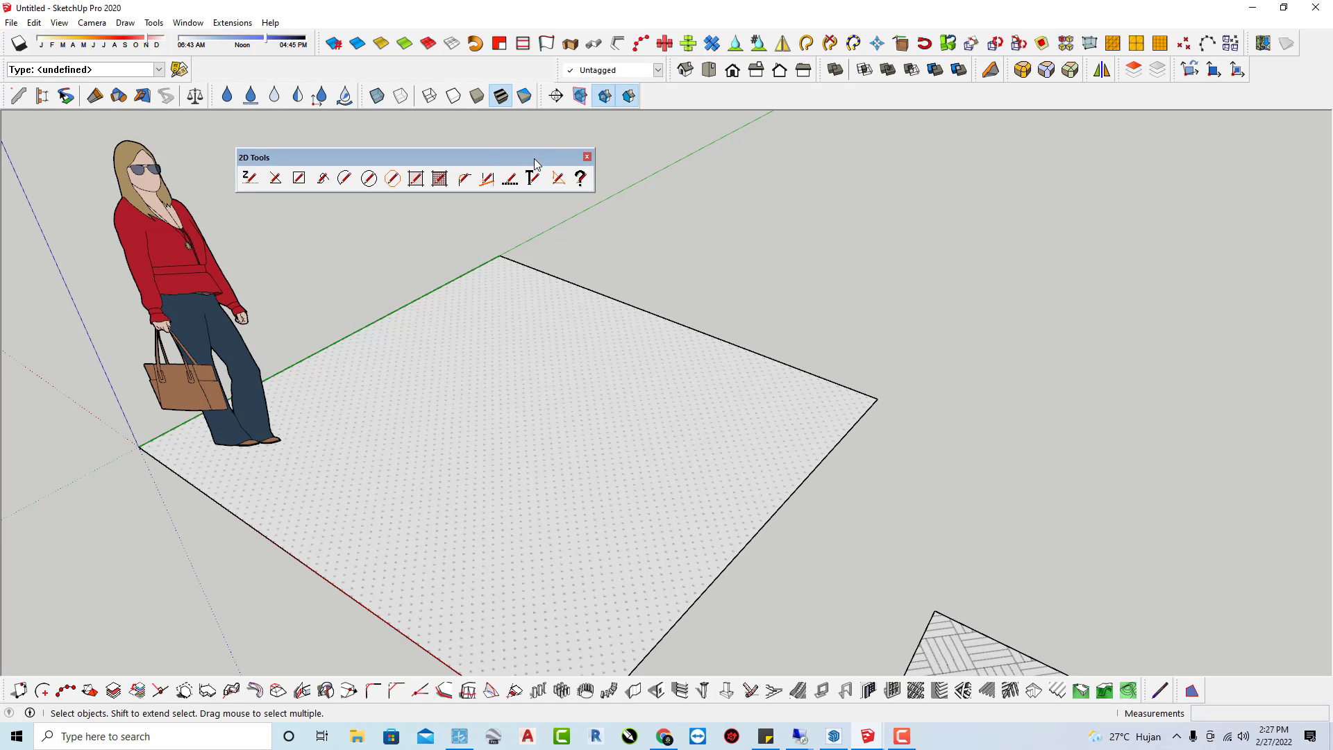
{"action": "left_click_drag", "start_coordinate": [534, 164], "coordinate": [931, 164]}
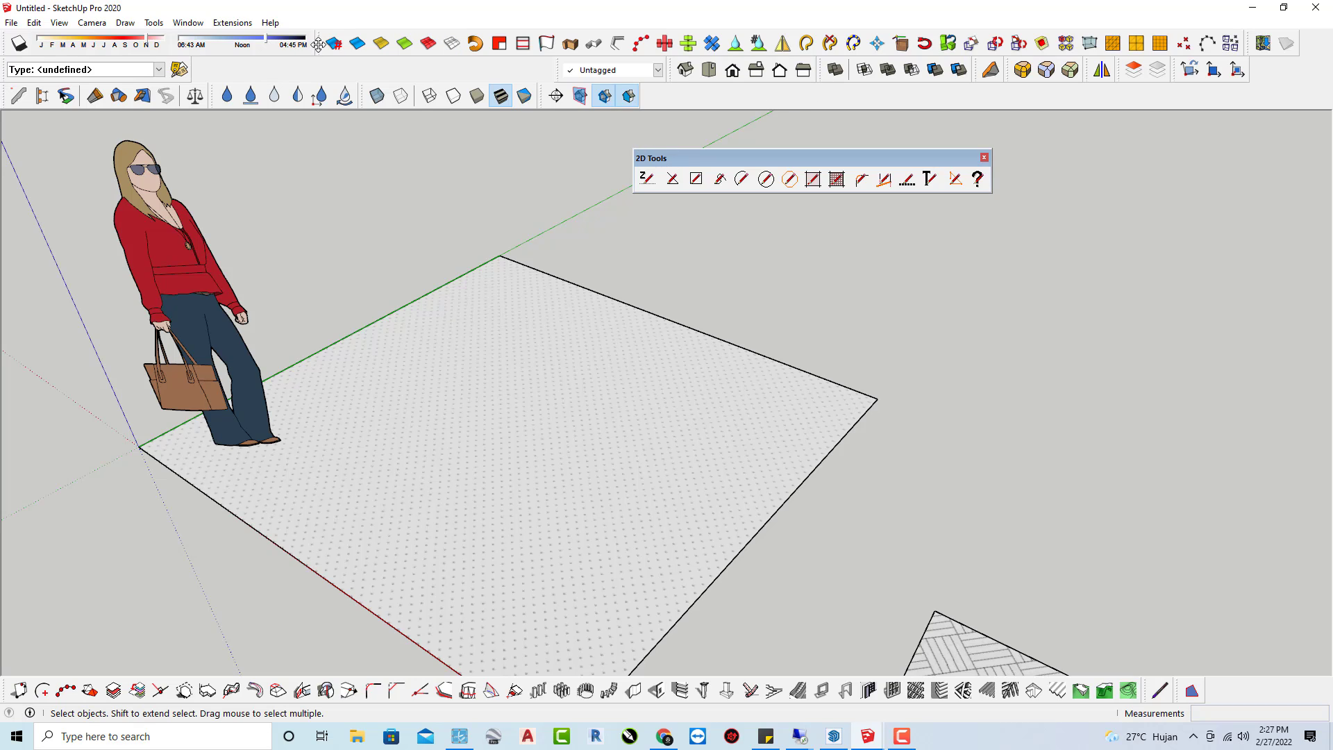
{"action": "mouse_move", "coordinate": [317, 45]}
{"action": "left_mouse_down"}
{"action": "mouse_move", "coordinate": [328, 134]}
{"action": "mouse_move", "coordinate": [148, 137]}
{"action": "left_mouse_up"}
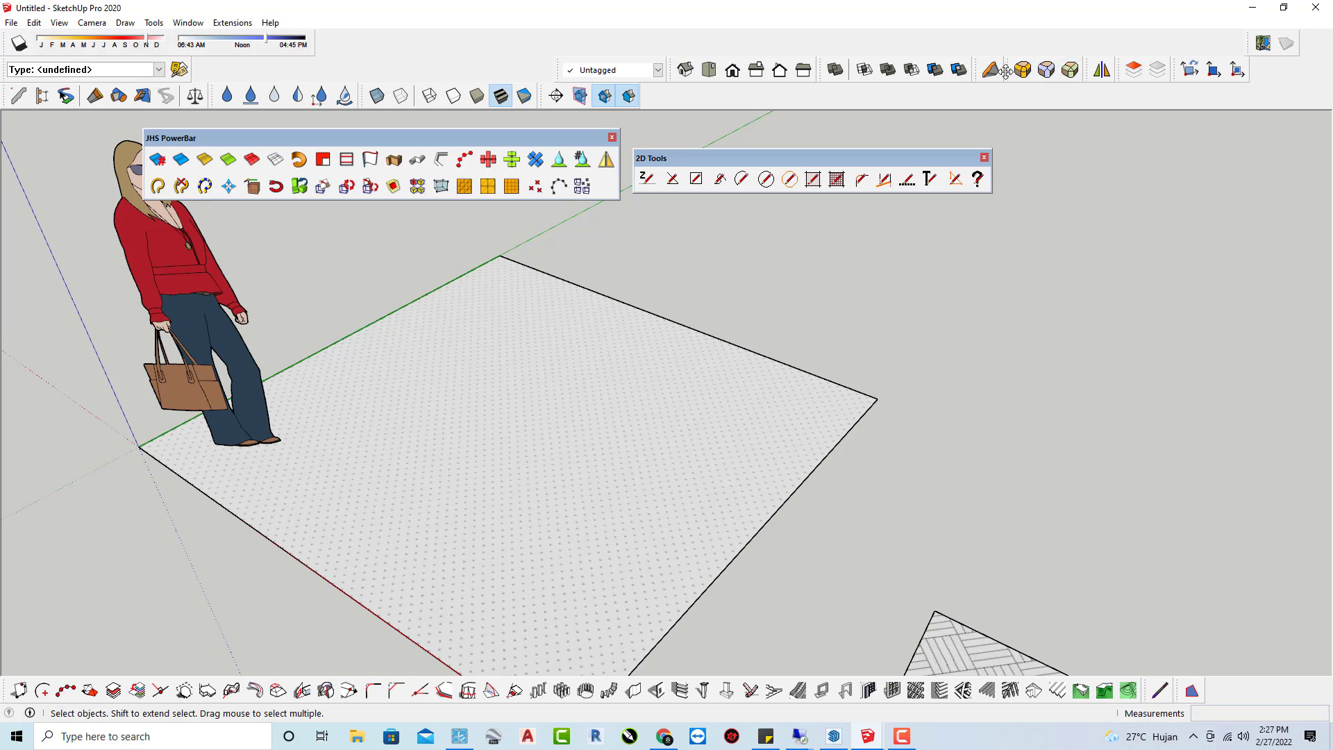
{"action": "left_click_drag", "start_coordinate": [1005, 72], "coordinate": [1034, 159]}
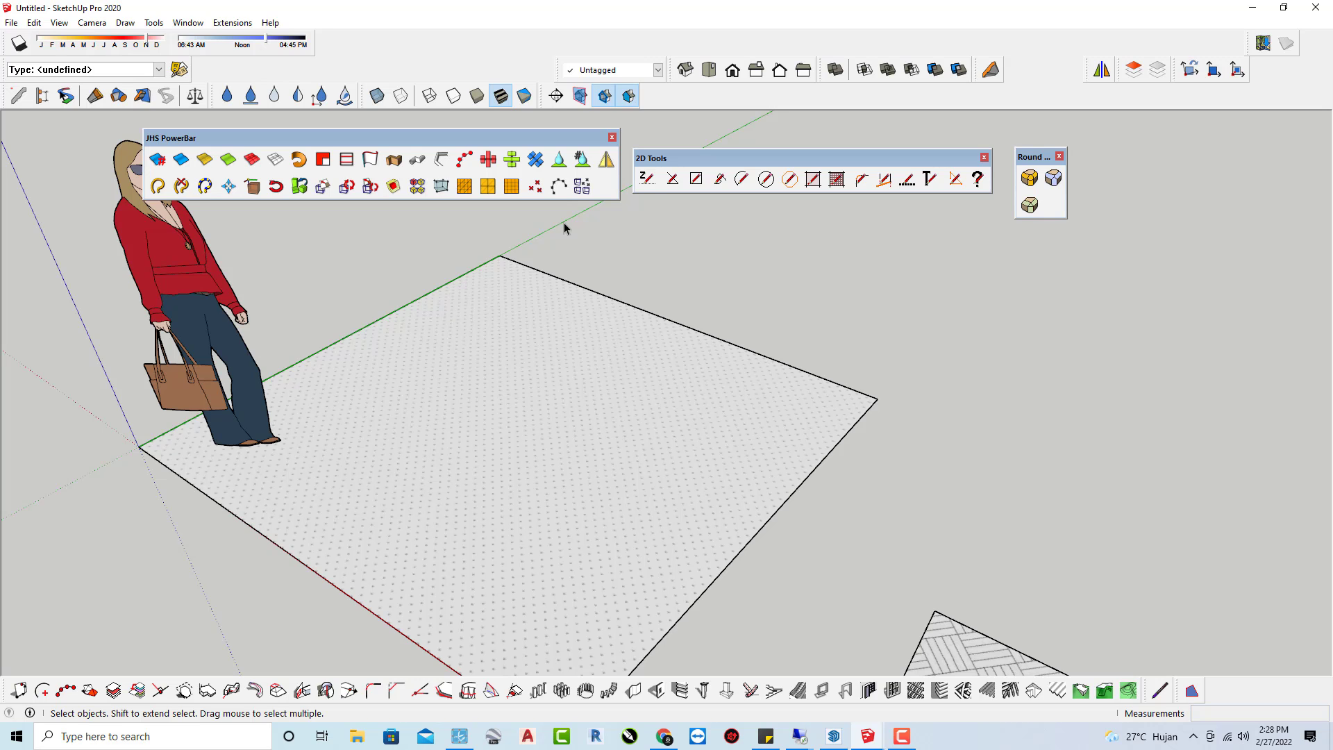
Zoom and orbit around the circles and hatched square, then minimize SketchUp
{"action": "scroll", "coordinate": [651, 433], "scroll_direction": "up", "scroll_amount": 3}
{"action": "scroll", "coordinate": [690, 415], "scroll_direction": "up", "scroll_amount": 3}
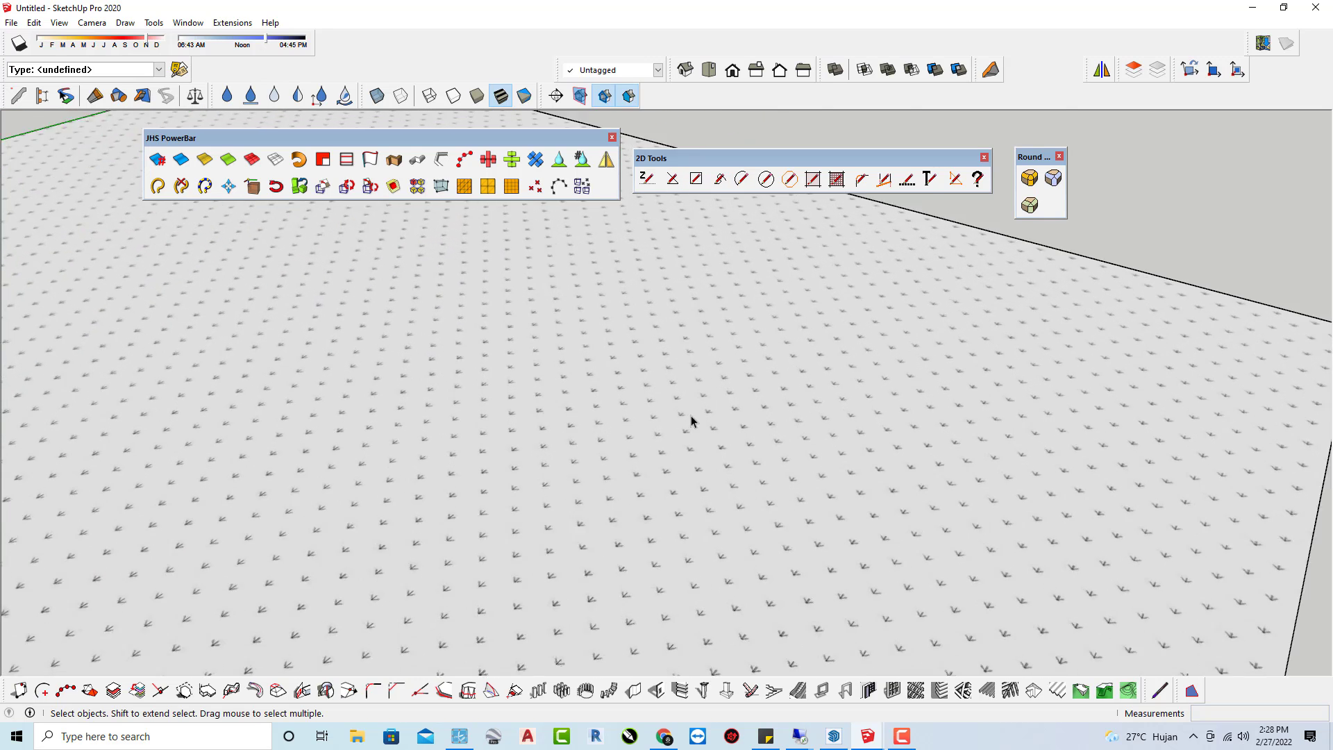
{"action": "scroll", "coordinate": [691, 415], "scroll_direction": "up", "scroll_amount": 3}
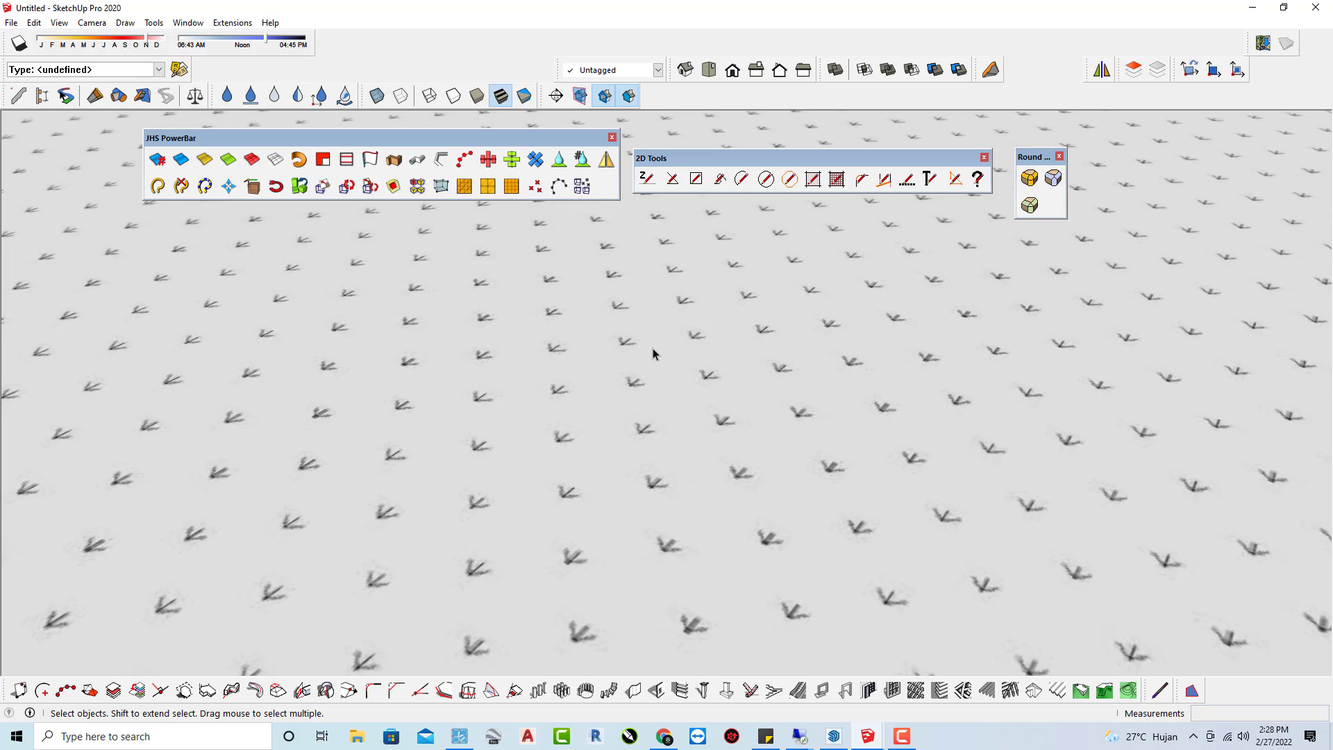
{"action": "scroll", "coordinate": [652, 350], "scroll_direction": "down", "scroll_amount": 3}
{"action": "scroll", "coordinate": [697, 348], "scroll_direction": "down", "scroll_amount": 2}
{"action": "scroll", "coordinate": [707, 344], "scroll_direction": "down", "scroll_amount": 2}
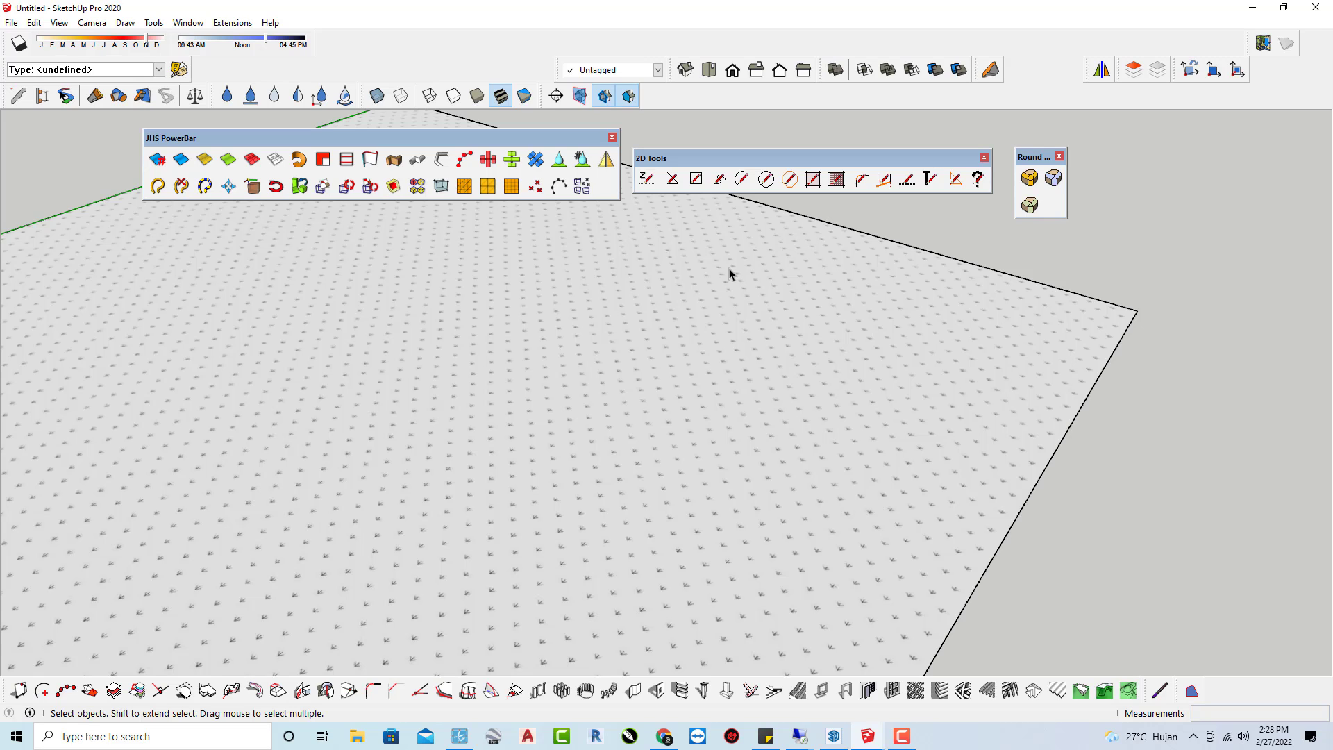
{"action": "scroll", "coordinate": [729, 268], "scroll_direction": "down", "scroll_amount": 3}
{"action": "scroll", "coordinate": [697, 286], "scroll_direction": "down", "scroll_amount": 2}
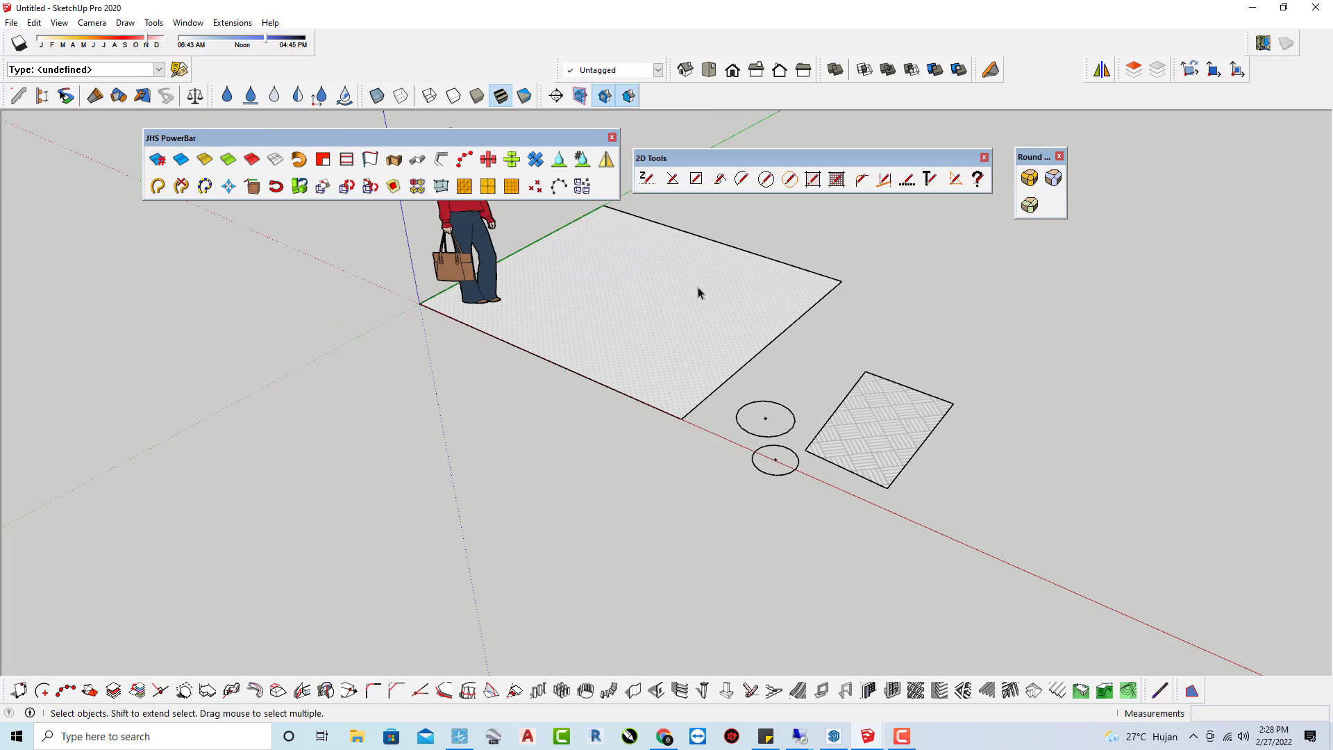
{"action": "mouse_move", "coordinate": [698, 286]}
{"action": "middle_mouse_down"}
{"action": "mouse_move", "coordinate": [654, 343]}
{"action": "mouse_move", "coordinate": [627, 246]}
{"action": "mouse_move", "coordinate": [648, 232]}
{"action": "middle_mouse_up"}
{"action": "scroll", "coordinate": [655, 343], "scroll_direction": "down", "scroll_amount": 2}
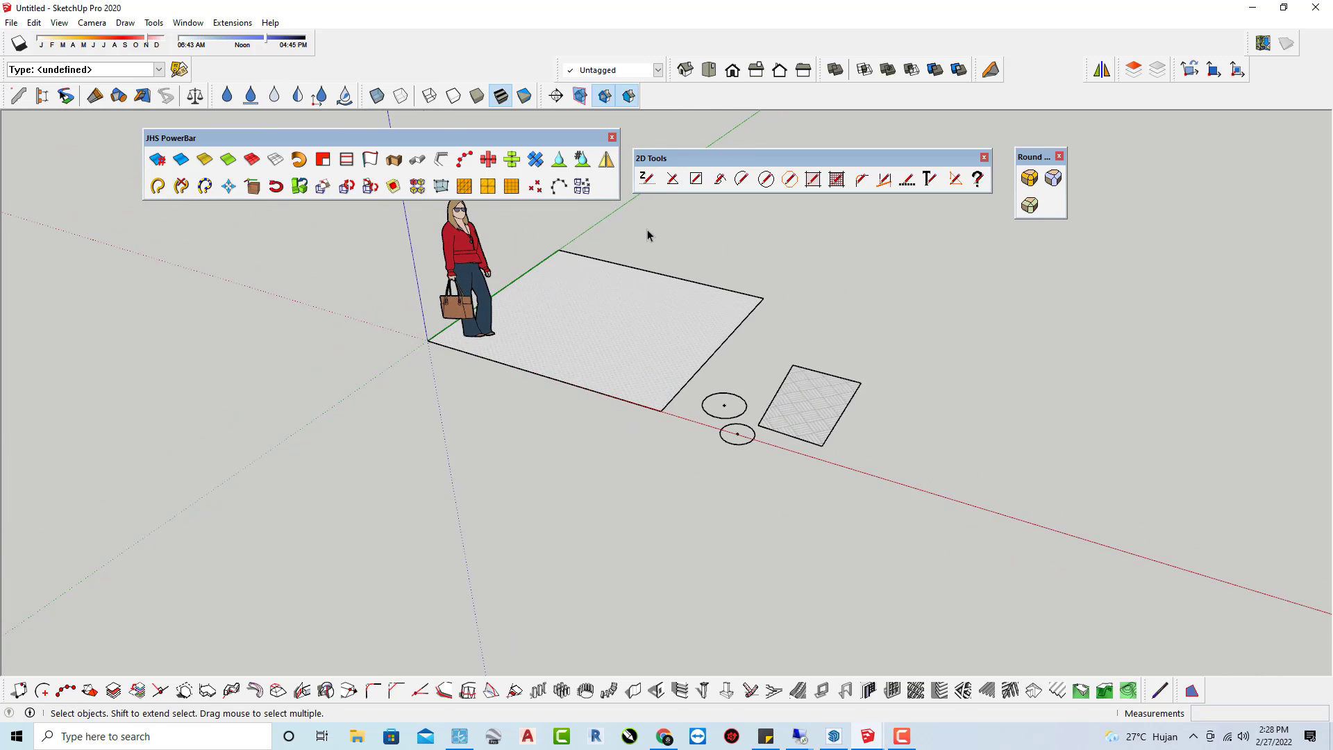
{"action": "scroll", "coordinate": [600, 239], "scroll_direction": "up", "scroll_amount": 2}
{"action": "scroll", "coordinate": [600, 235], "scroll_direction": "up", "scroll_amount": 2}
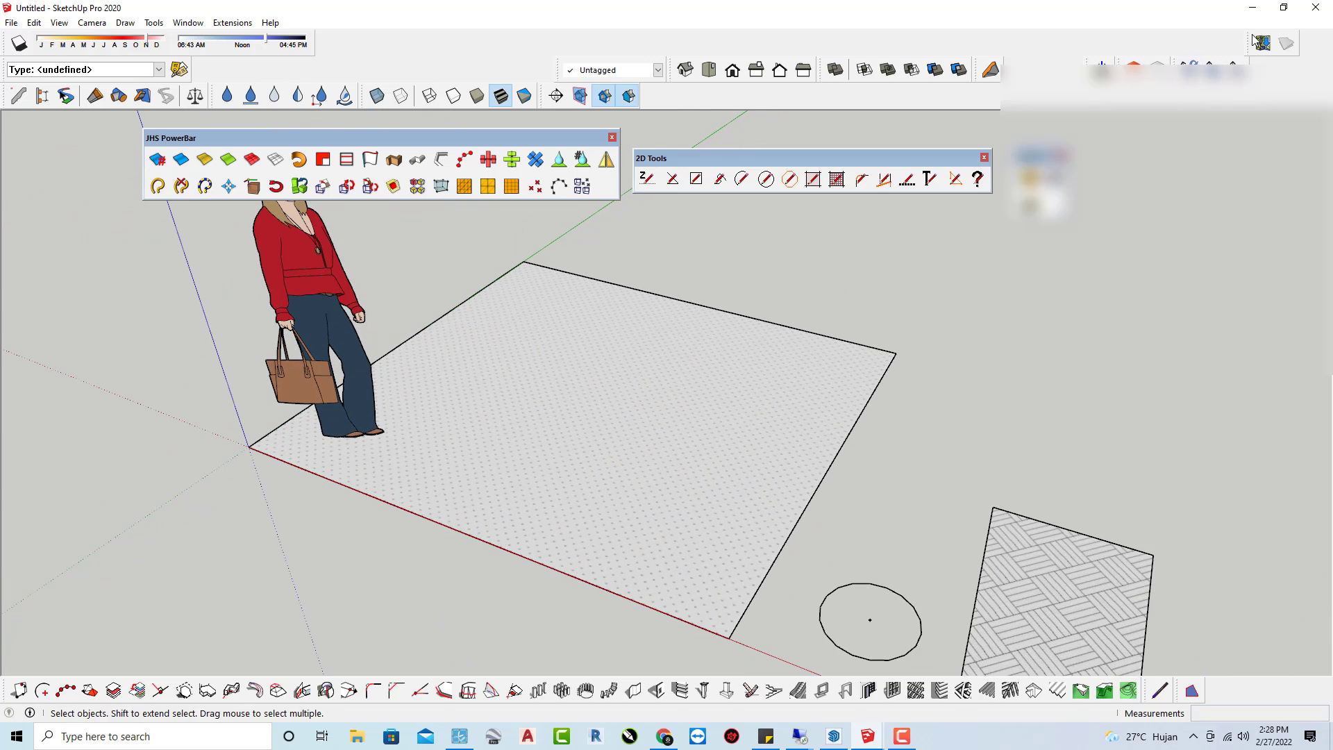
{"action": "left_click", "coordinate": [1254, 10]}
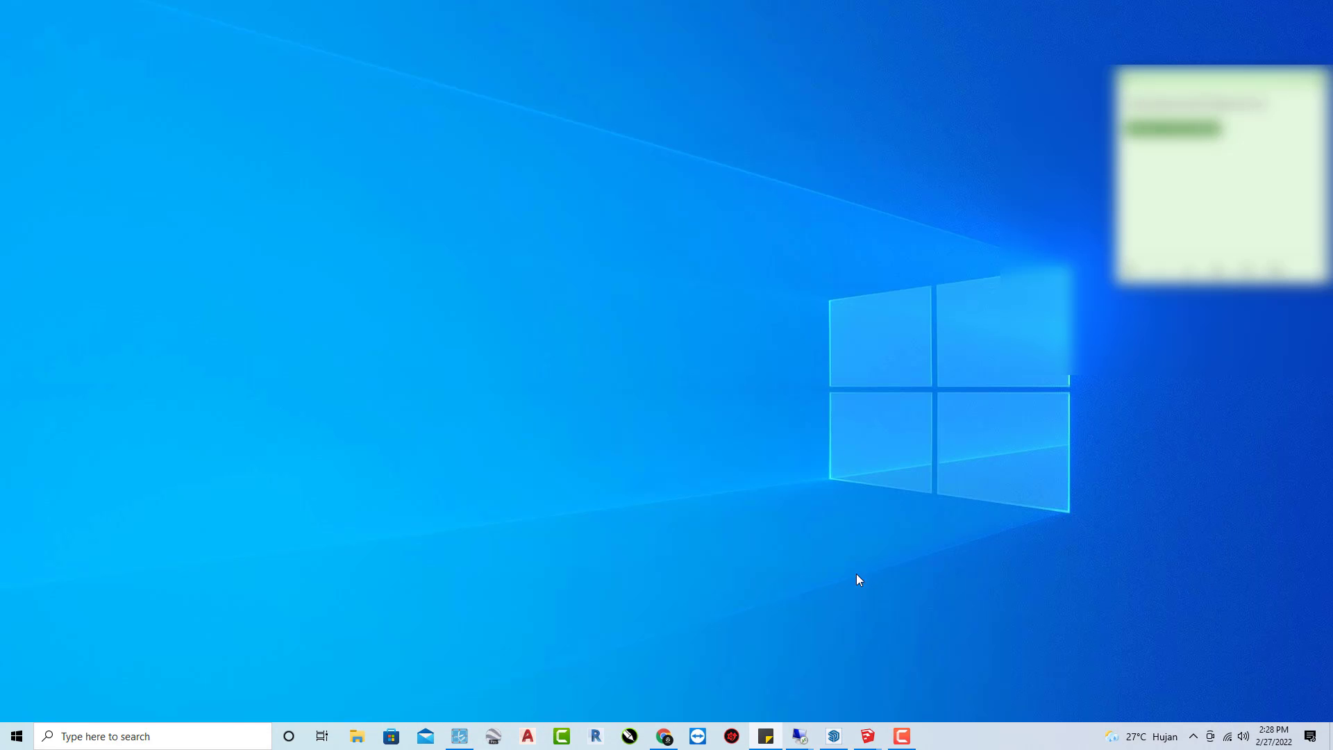
Search the Extension Warehouse for '2d tools', then start a new Chrome tab
{"action": "left_click", "coordinate": [665, 737]}
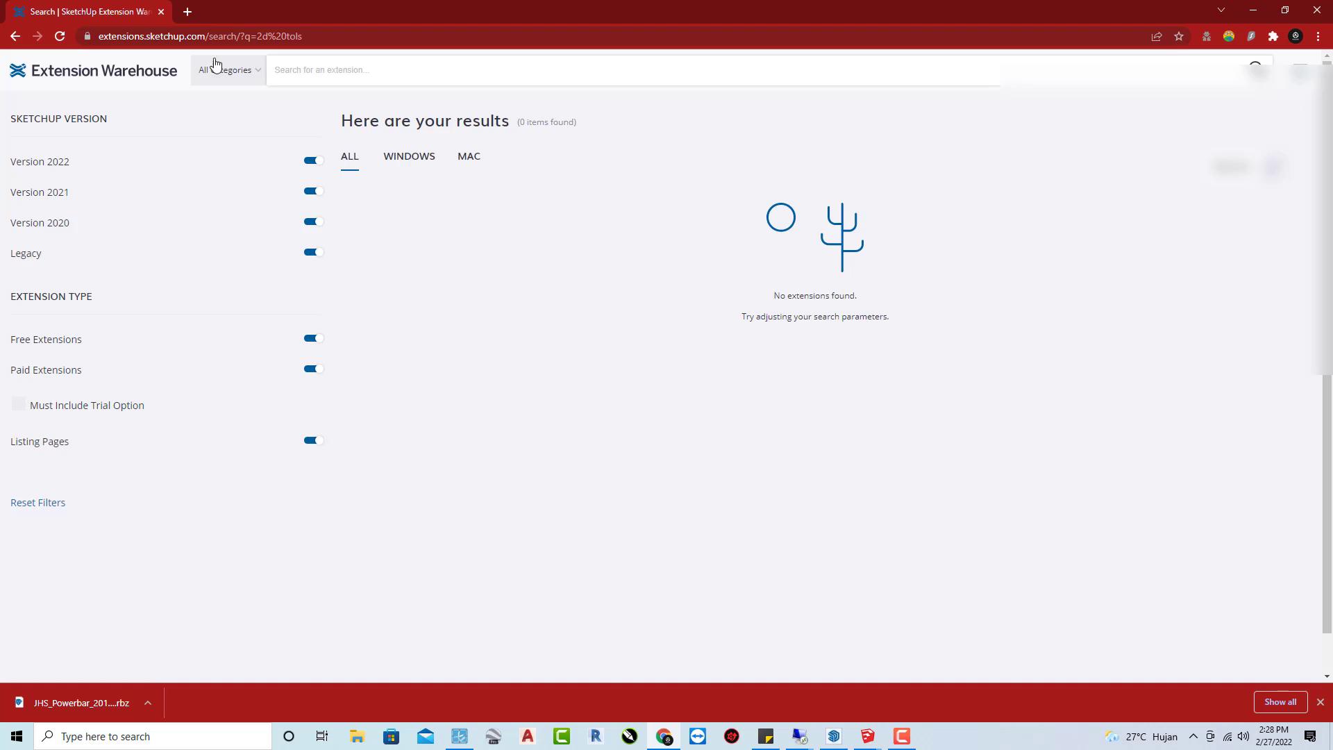
{"action": "left_click", "coordinate": [67, 76]}
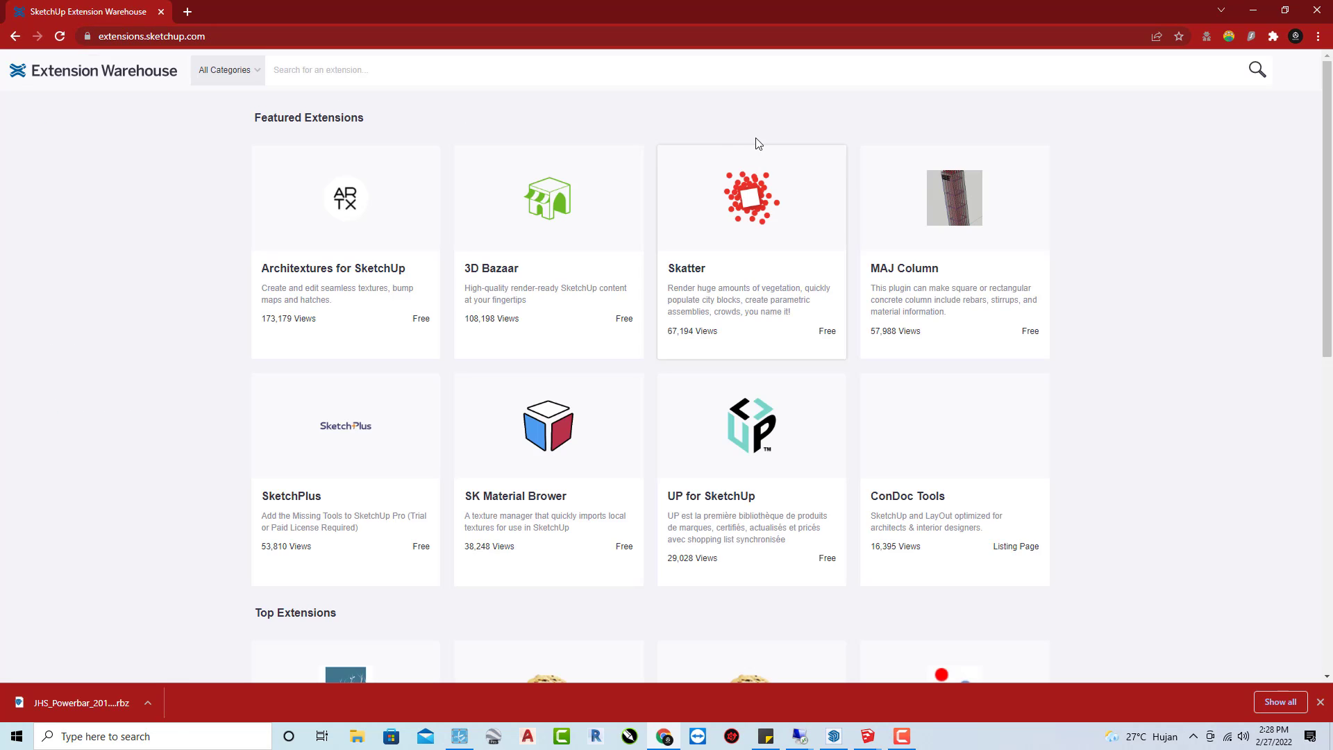
{"action": "left_click", "coordinate": [336, 74]}
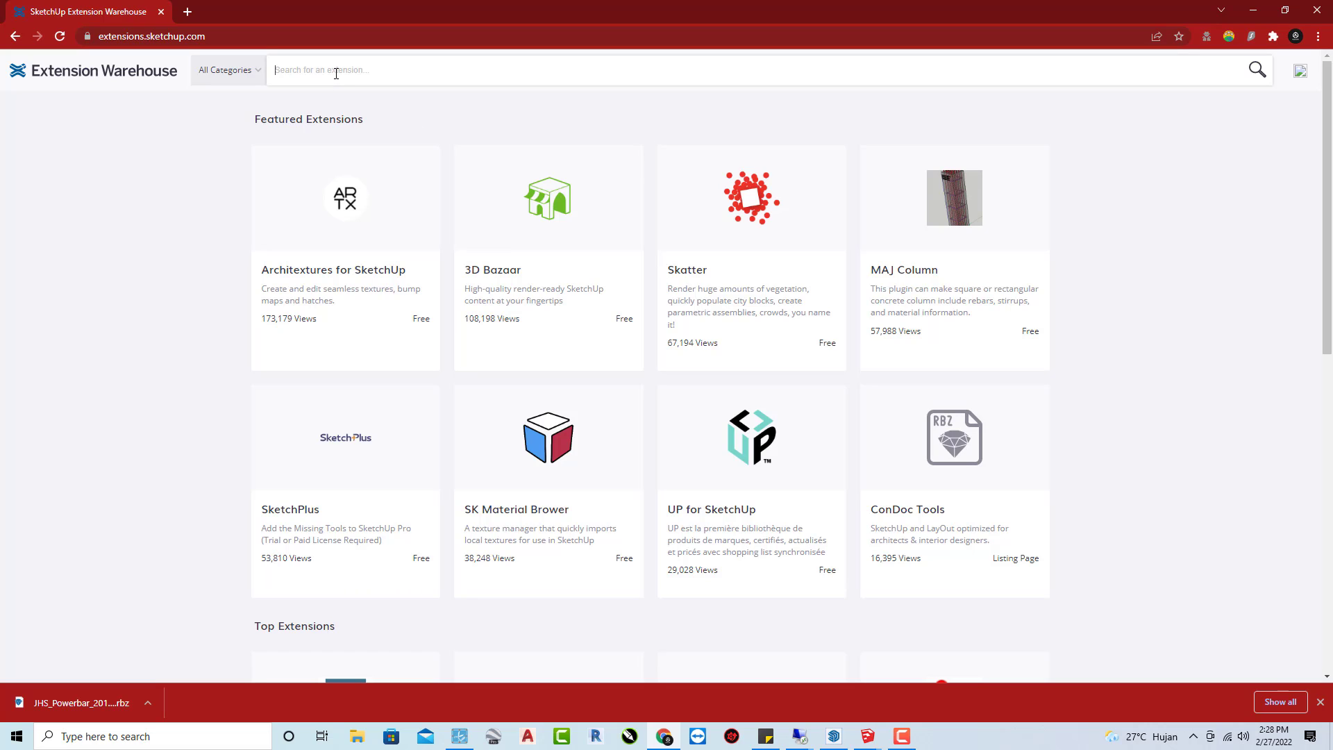
{"action": "type", "text": "2d t"}
{"action": "type", "text": "ools"}
{"action": "key", "text": "Return"}
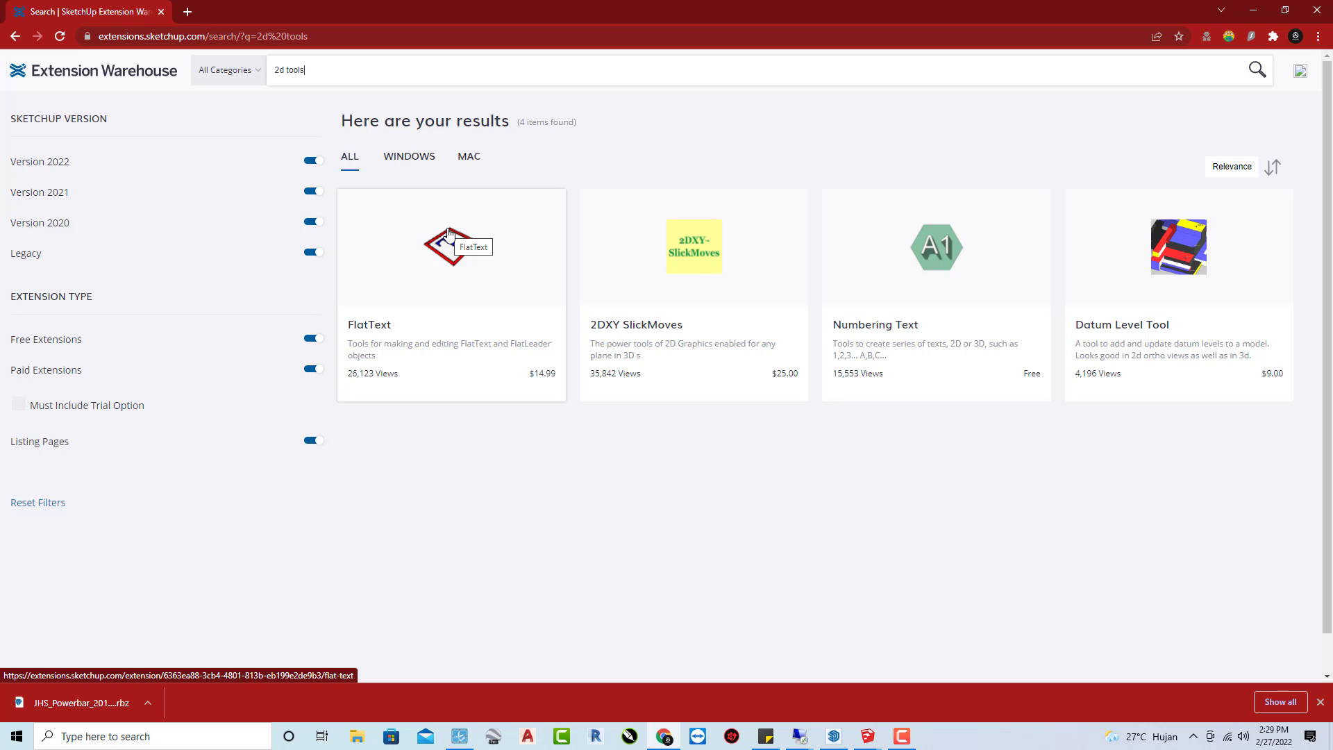
{"action": "left_click", "coordinate": [186, 11]}
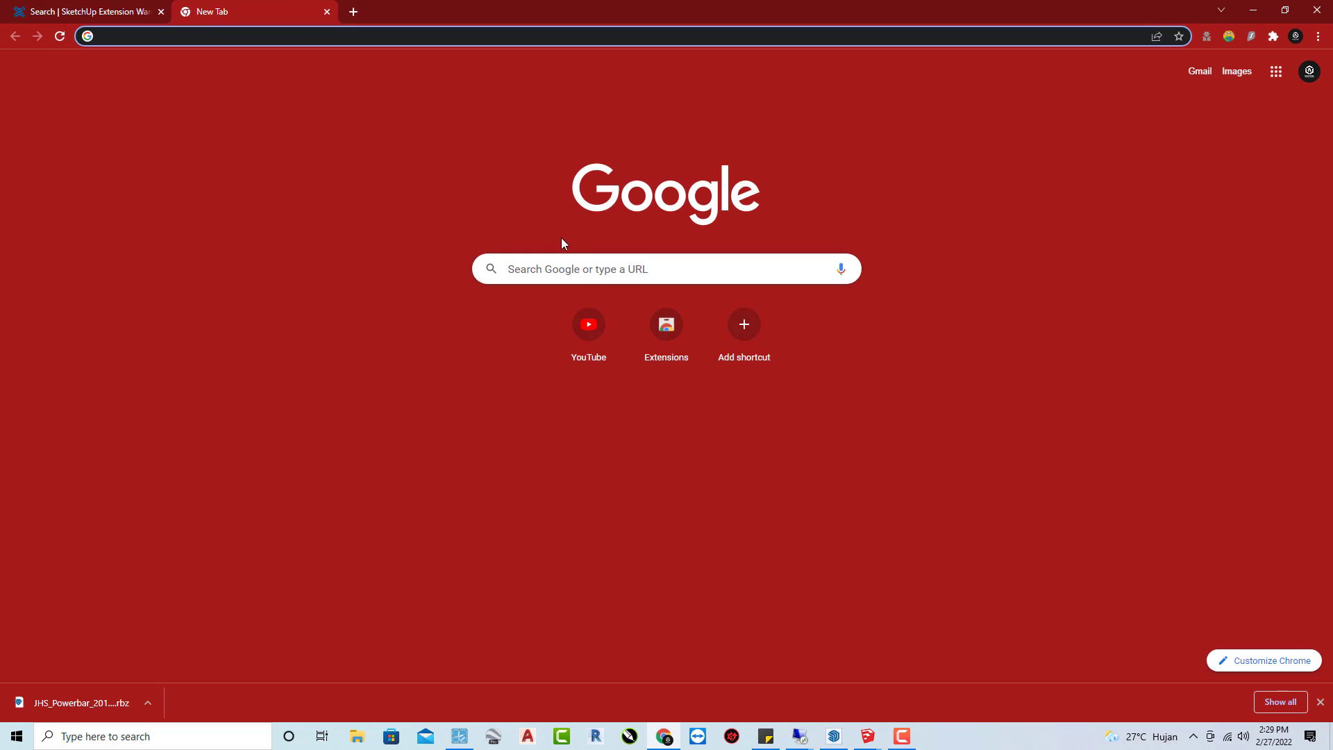
Google 'sketchucation' and open the SketchUcation home page, scrolling through it
{"action": "left_click", "coordinate": [582, 270]}
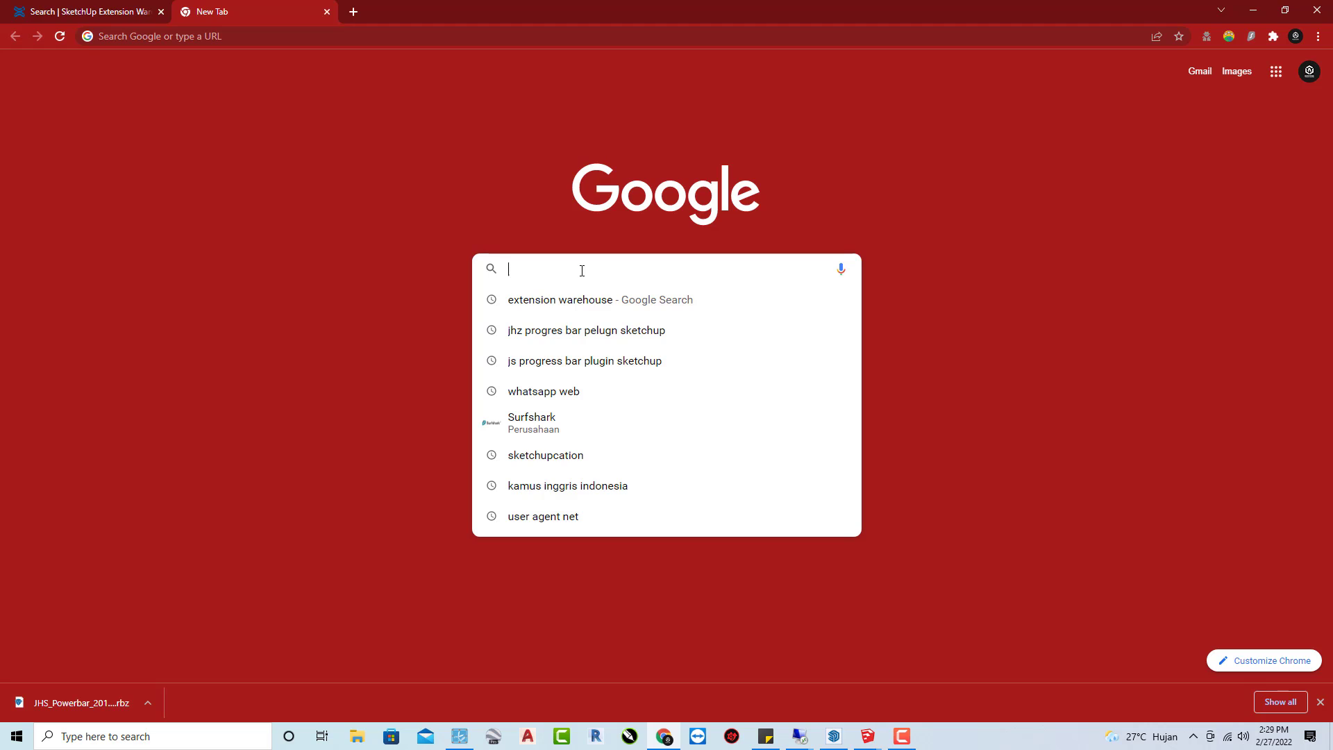
{"action": "type", "text": "sk"}
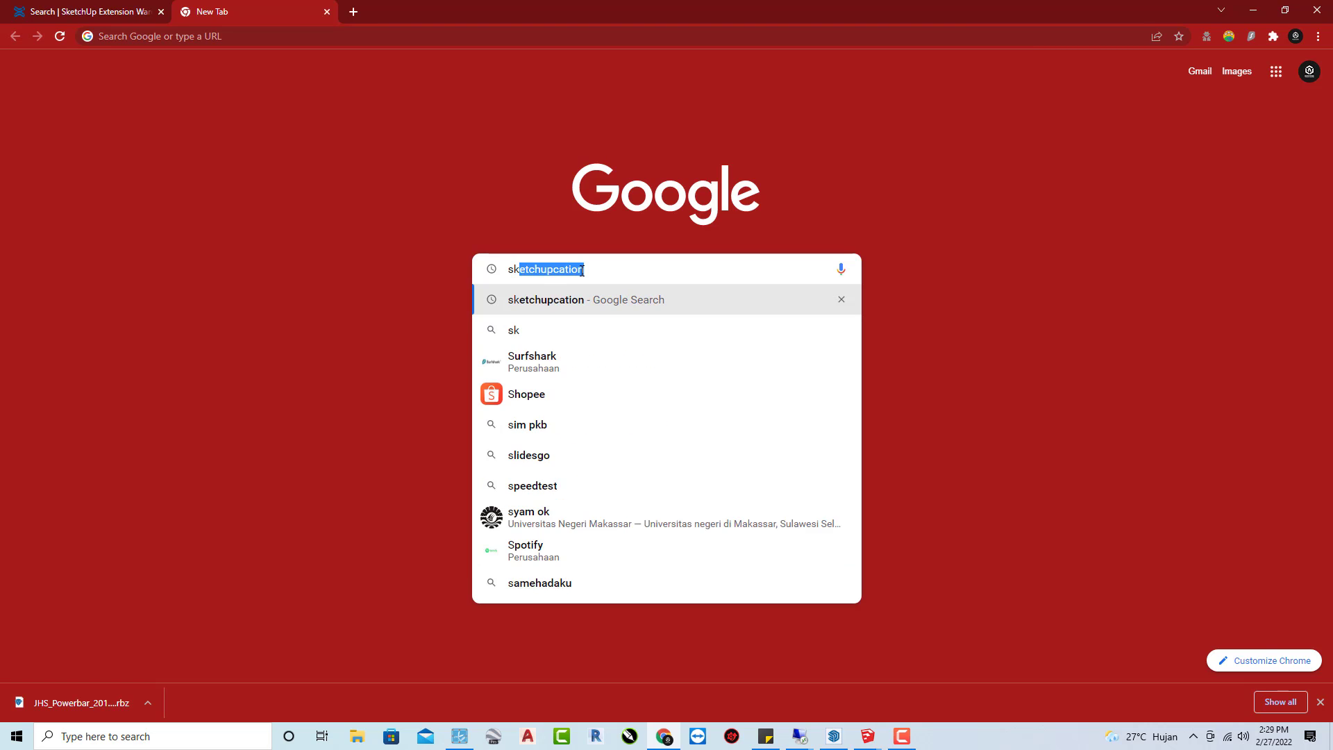
{"action": "type", "text": "et"}
{"action": "left_click", "coordinate": [573, 301]}
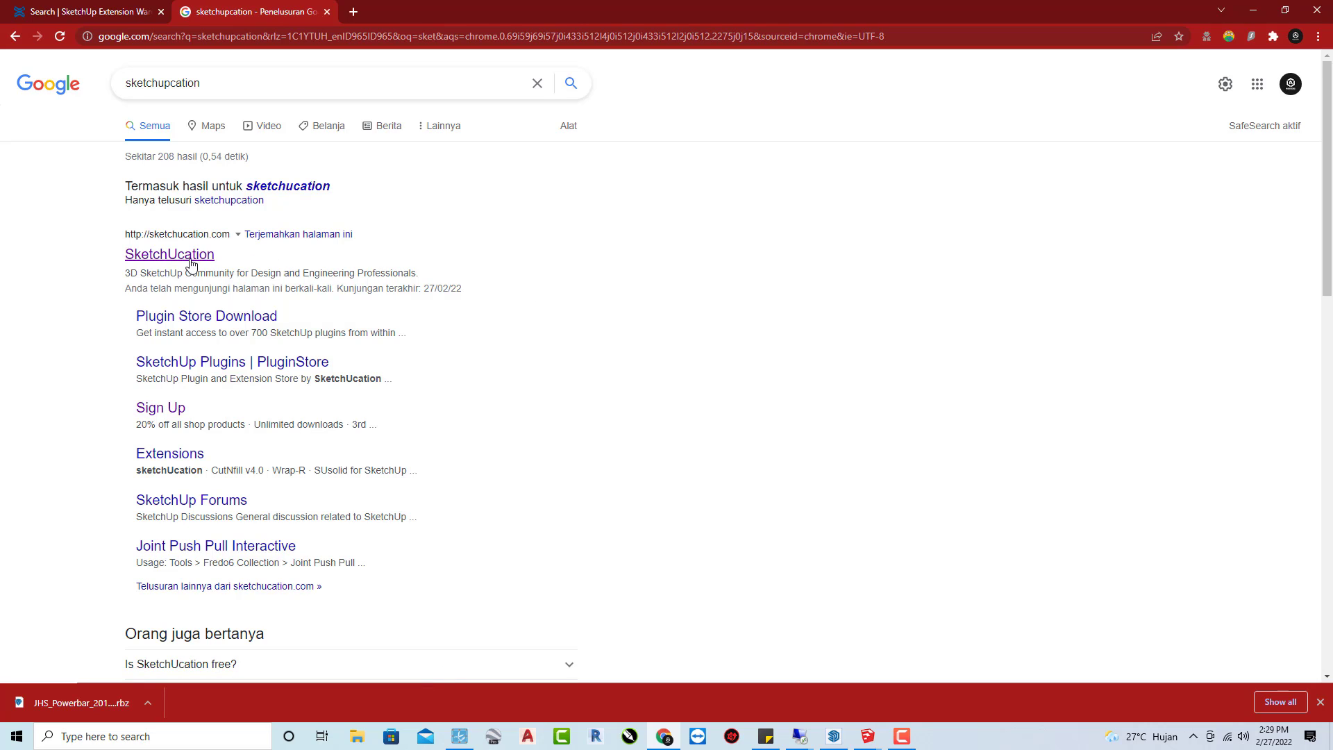
{"action": "left_click", "coordinate": [185, 263]}
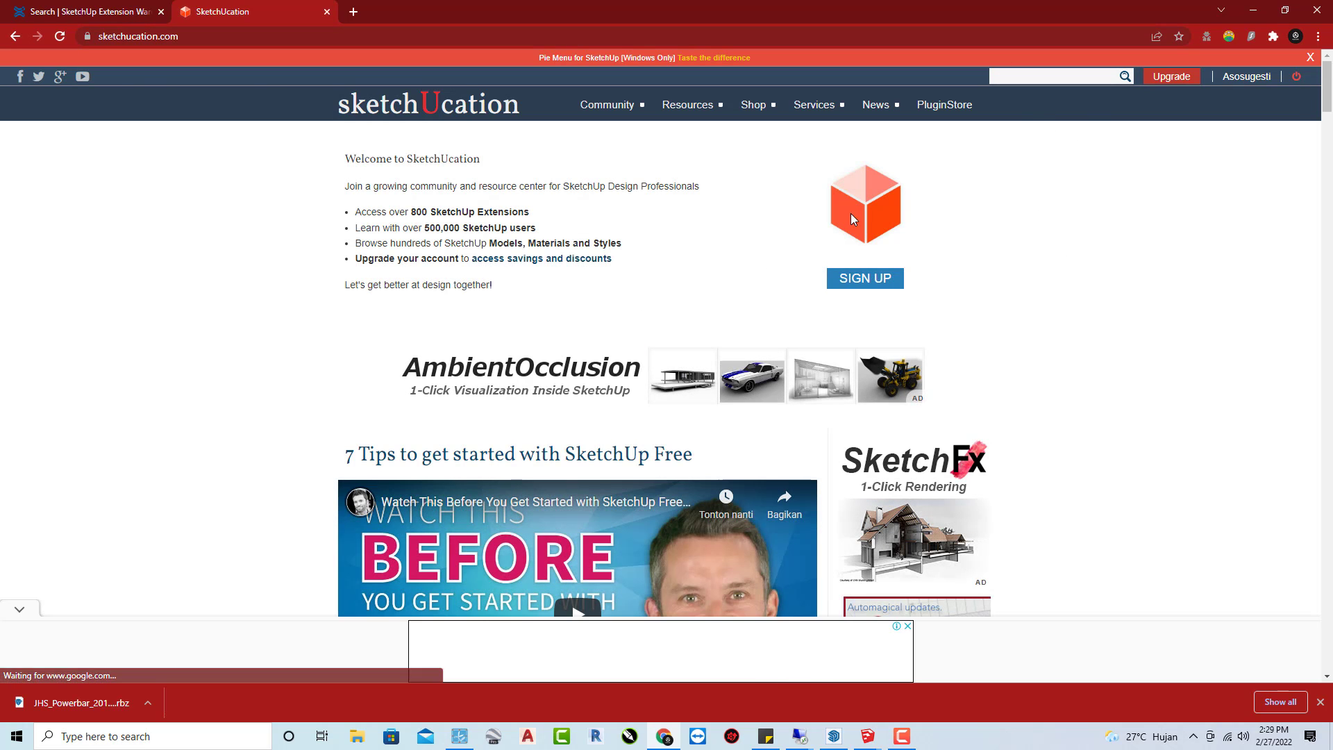
{"action": "scroll", "coordinate": [609, 294], "scroll_direction": "down", "scroll_amount": 1}
{"action": "scroll", "coordinate": [614, 313], "scroll_direction": "down", "scroll_amount": 3}
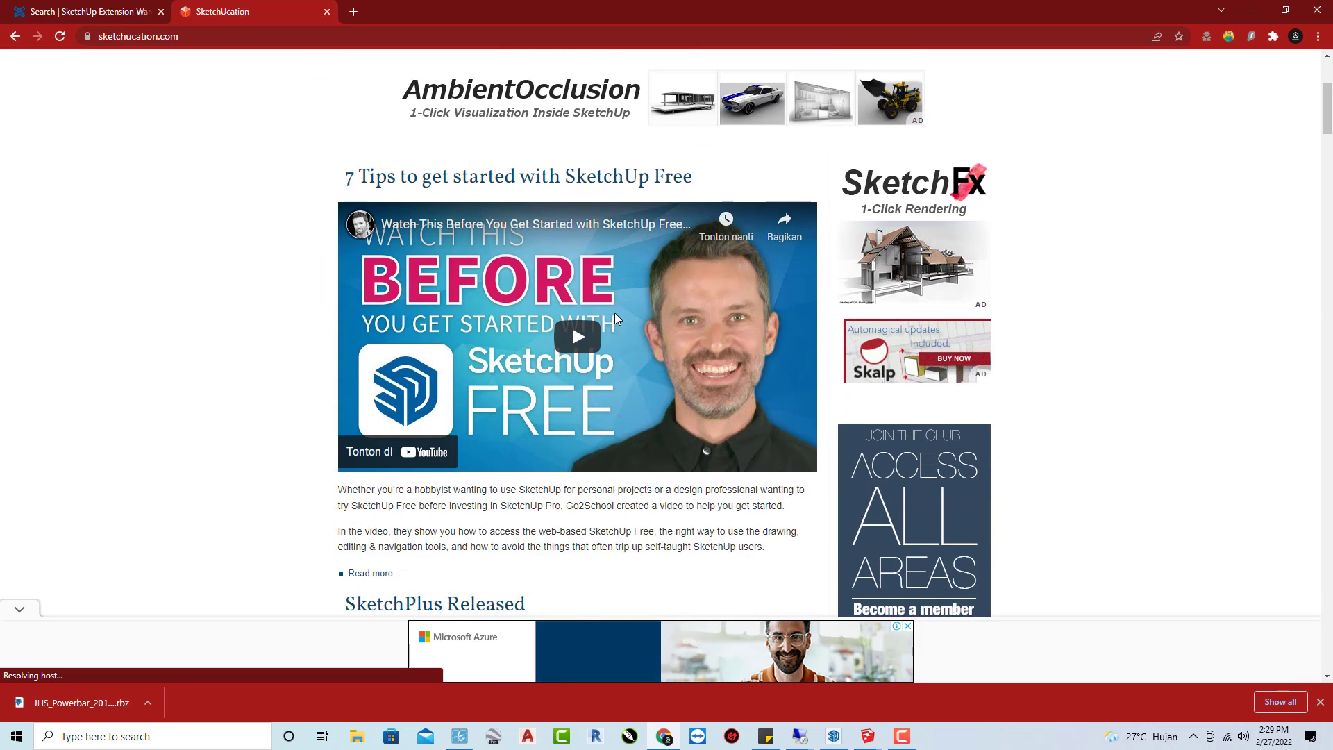
{"action": "scroll", "coordinate": [615, 312], "scroll_direction": "up", "scroll_amount": 4}
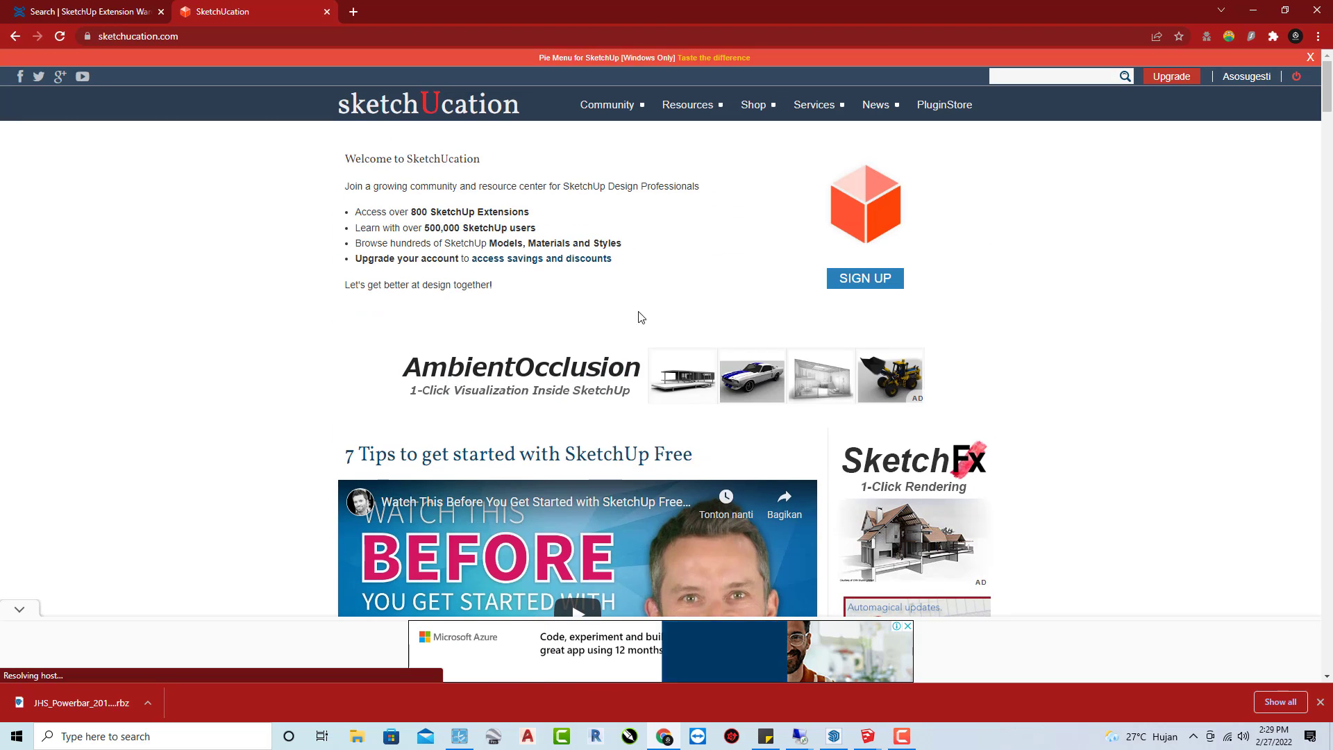
Open the SketchUcation PluginStore and fill its search with the '2d tools' suggestion
{"action": "left_click", "coordinate": [934, 111]}
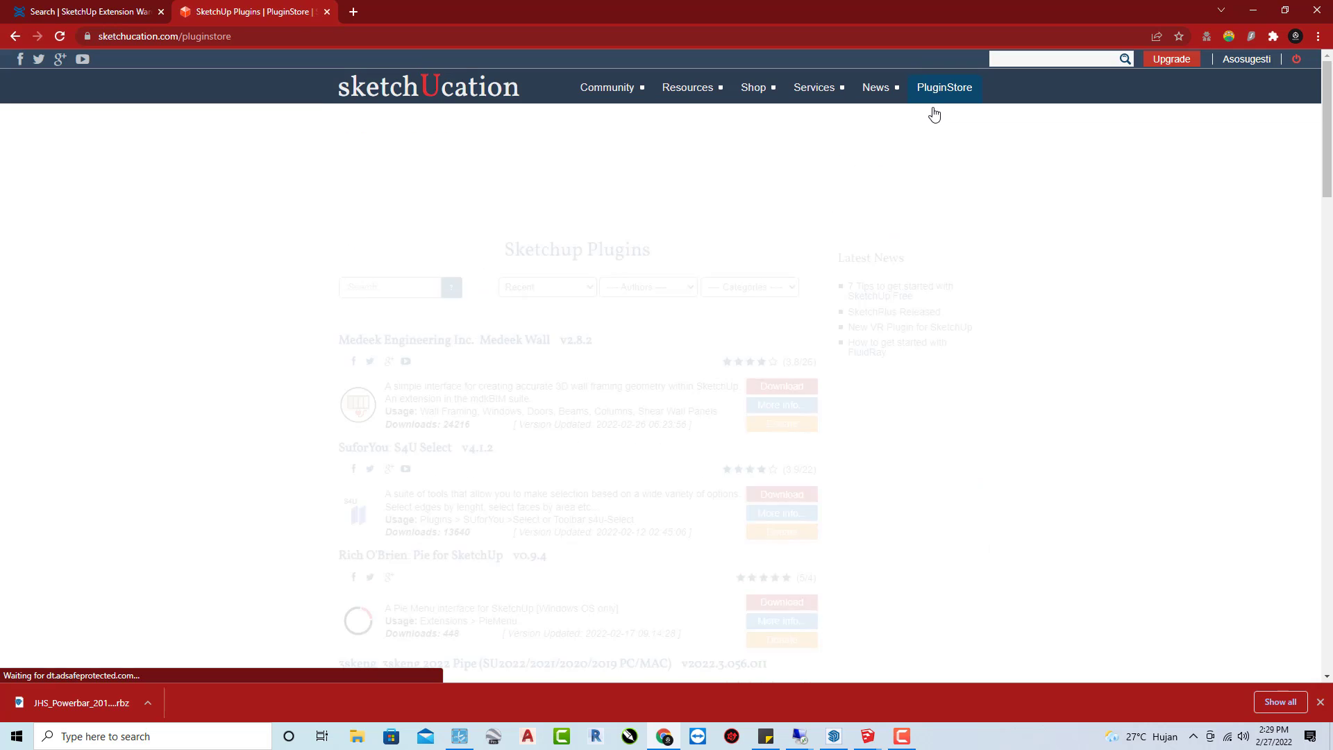
{"action": "left_click", "coordinate": [369, 304]}
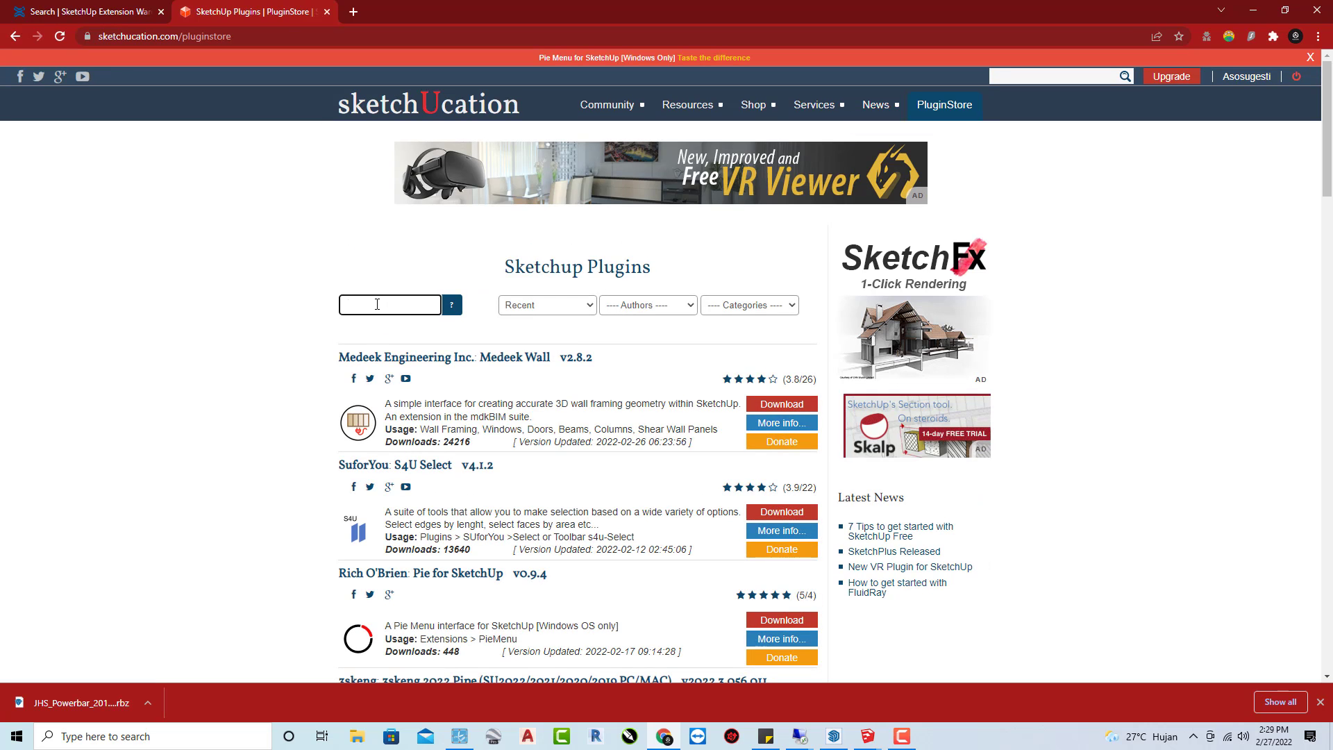
{"action": "type", "text": "2d"}
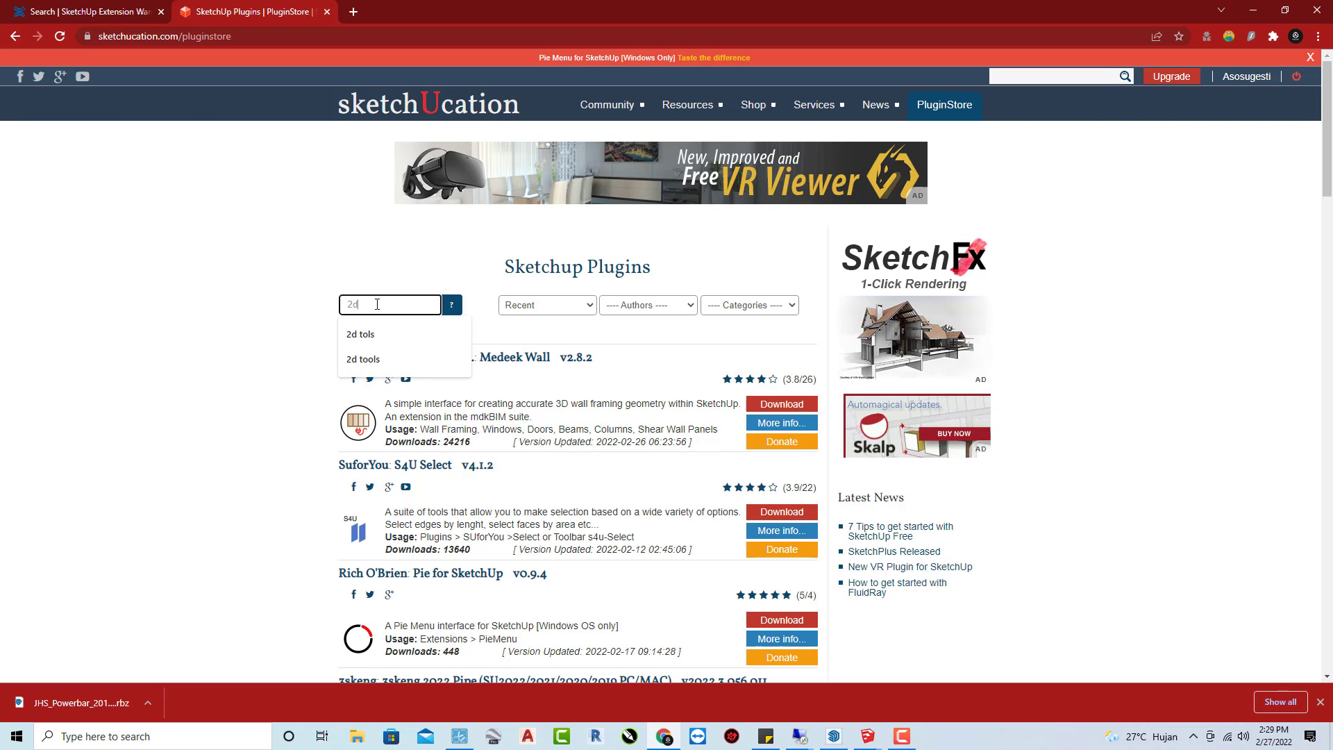
{"action": "key", "text": "Down"}
{"action": "key", "text": "Down"}
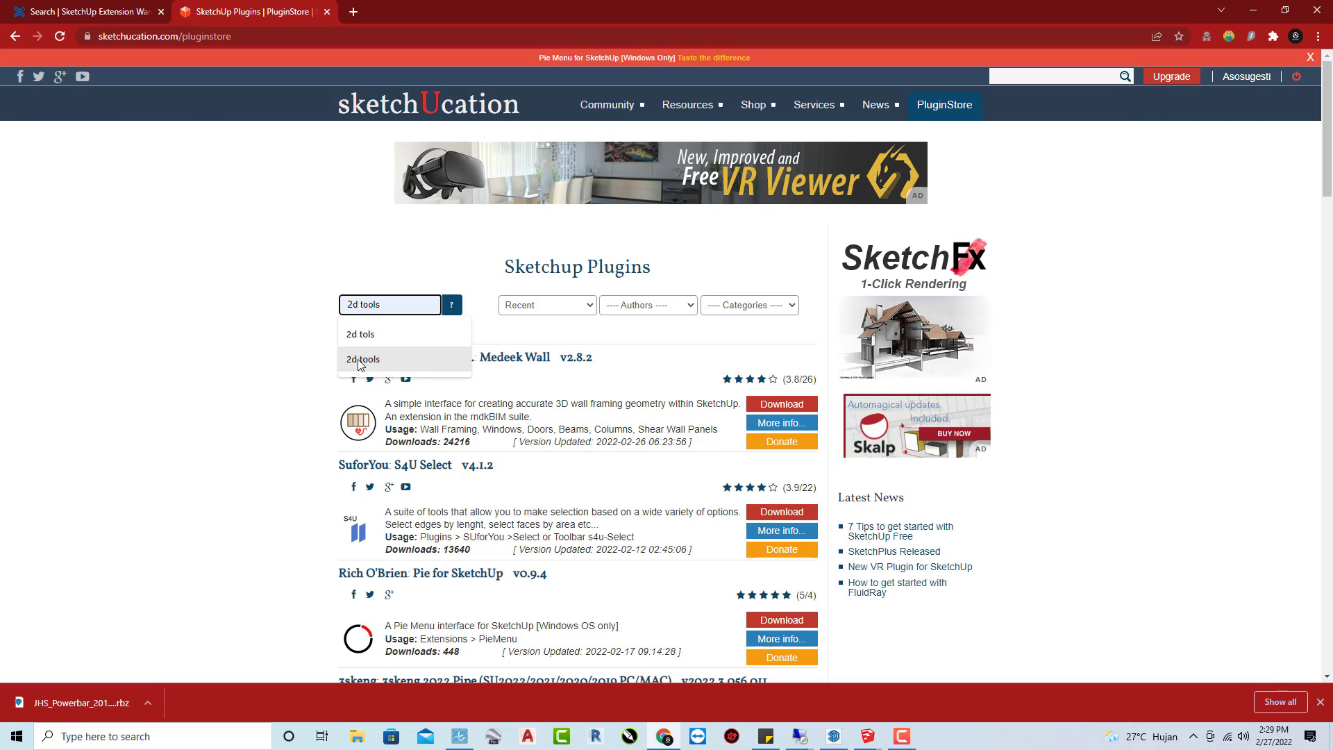
{"action": "key", "text": "Return"}
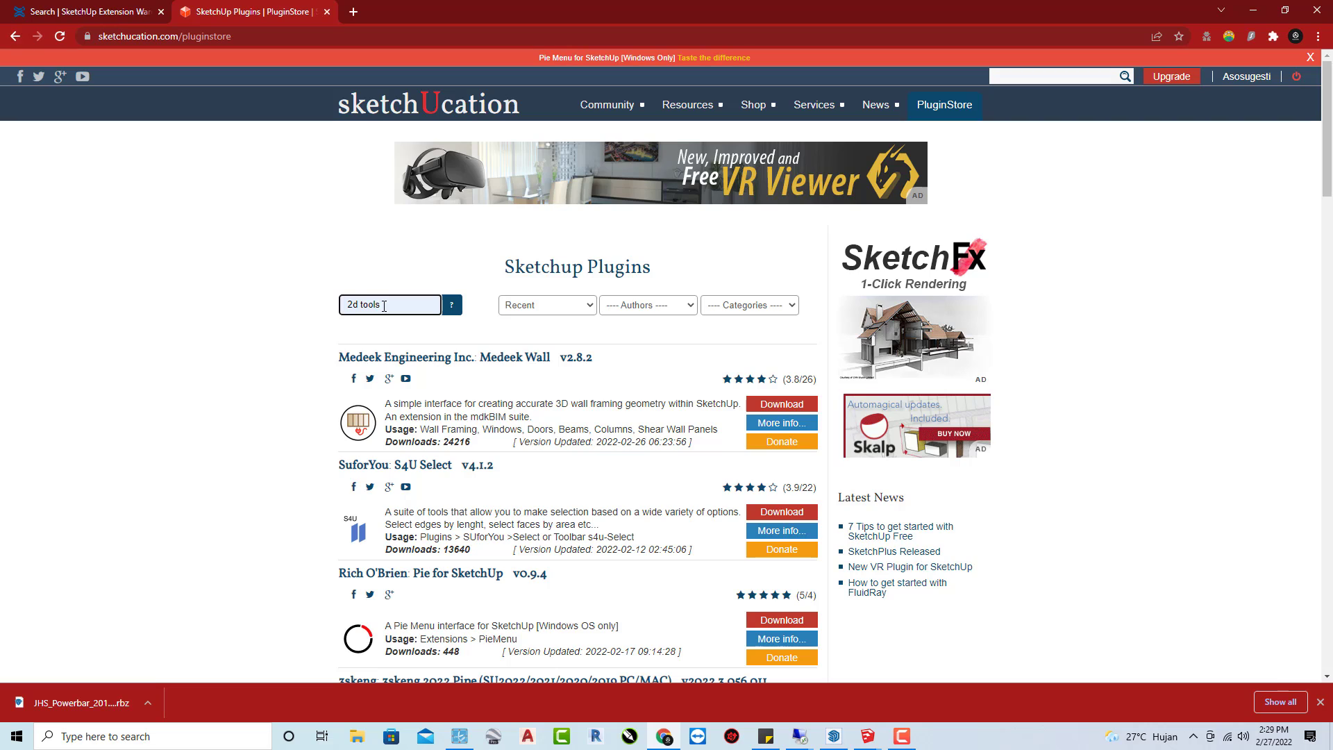
Clear the plugin search, re-enter '2d tools' and run the search
{"action": "triple_click", "coordinate": [384, 306]}
{"action": "key", "text": "BackSpace"}
{"action": "left_click", "coordinate": [399, 303]}
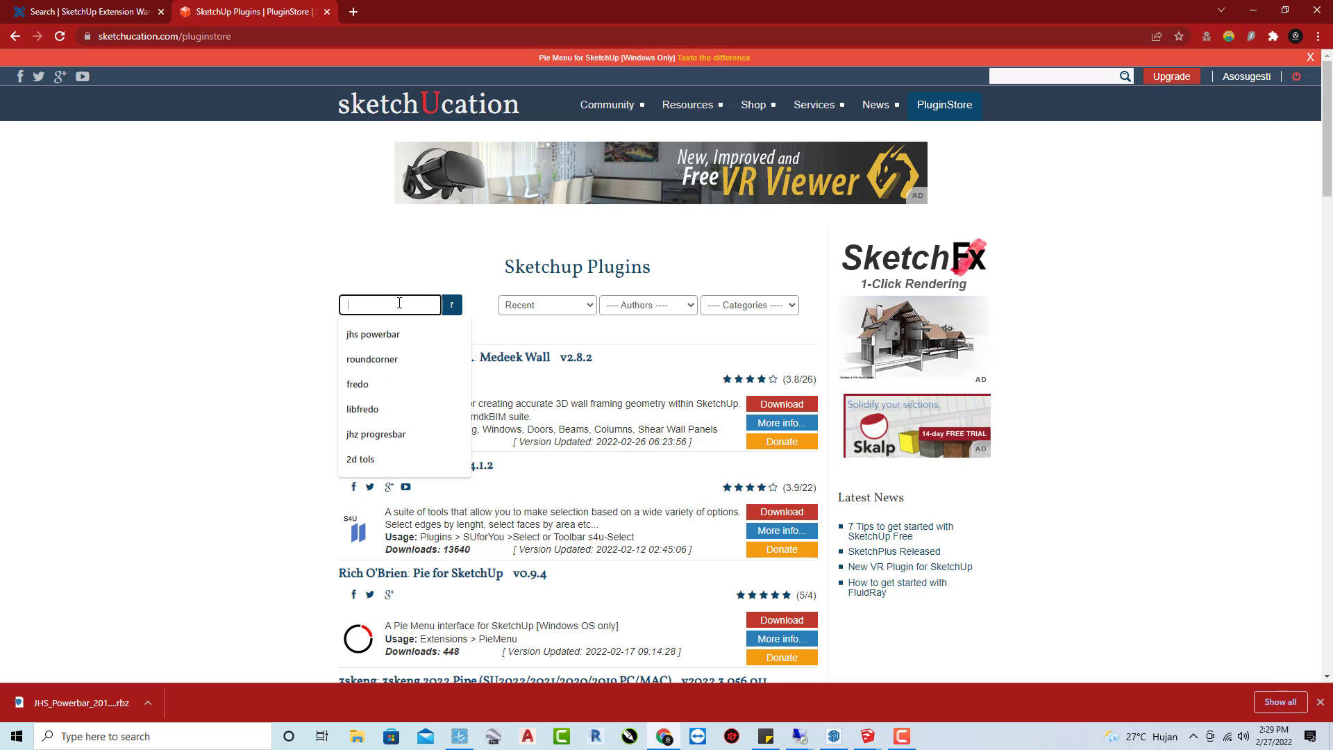
{"action": "type", "text": "2d"}
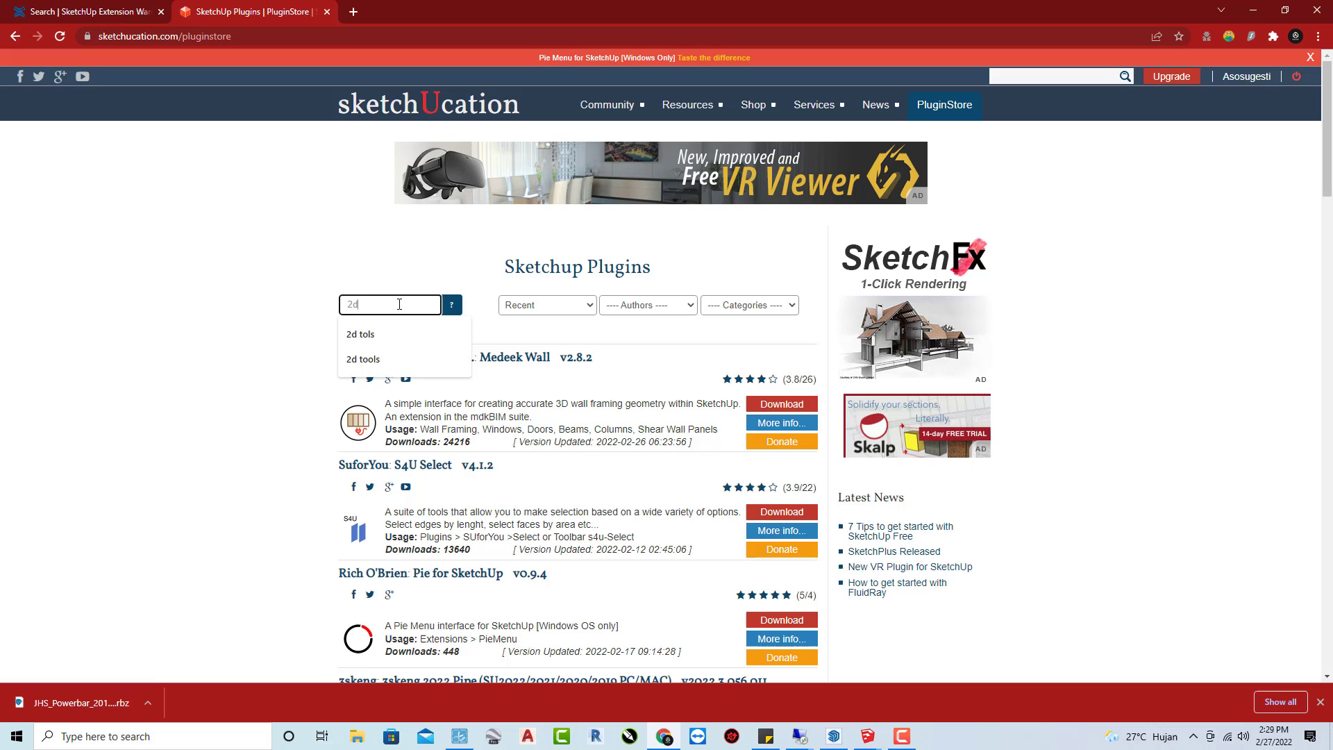
{"action": "key", "text": "Down"}
{"action": "key", "text": "Down"}
{"action": "key", "text": "Return"}
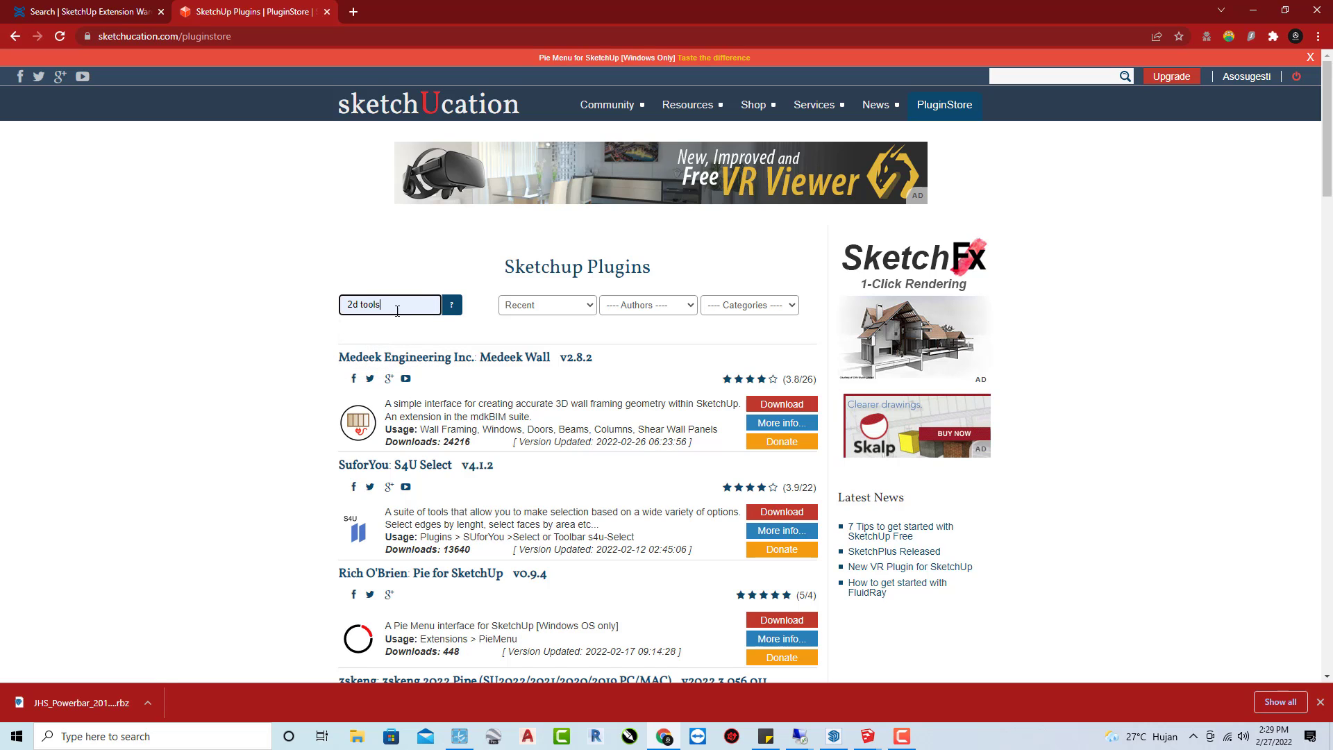
{"action": "key", "text": "Return"}
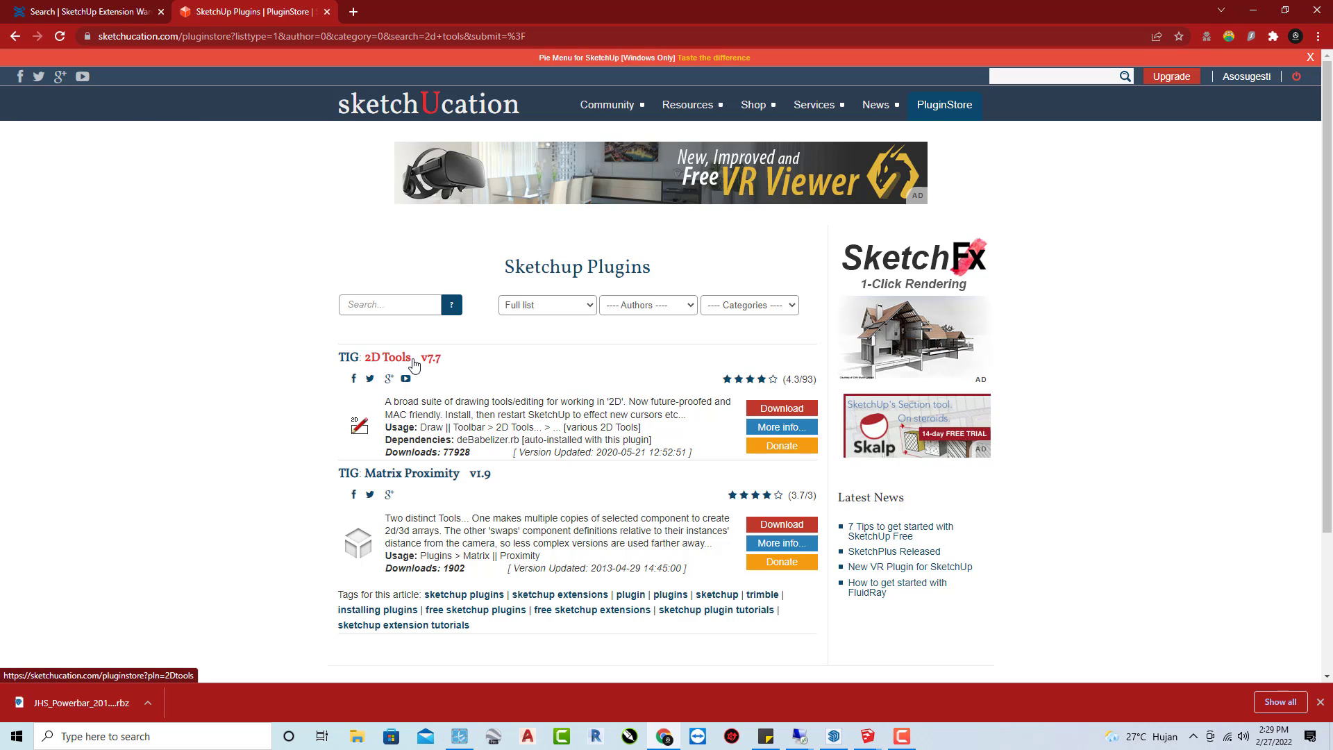
Download 2Dtools_v7.7.rbz (77928 downloads) from the TIG 2D Tools entry, then minimize Chrome
{"action": "scroll", "coordinate": [554, 432], "scroll_direction": "down", "scroll_amount": 1}
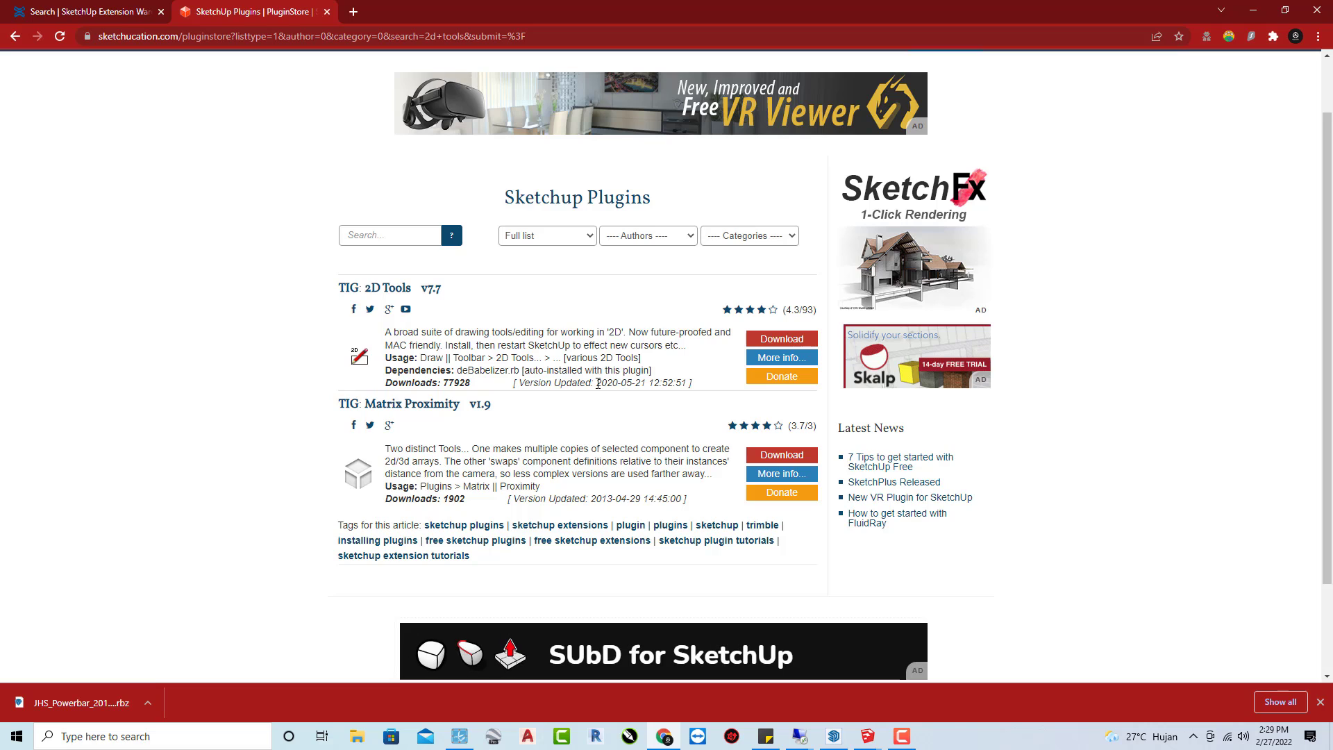
{"action": "left_click_drag", "start_coordinate": [595, 382], "coordinate": [611, 384]}
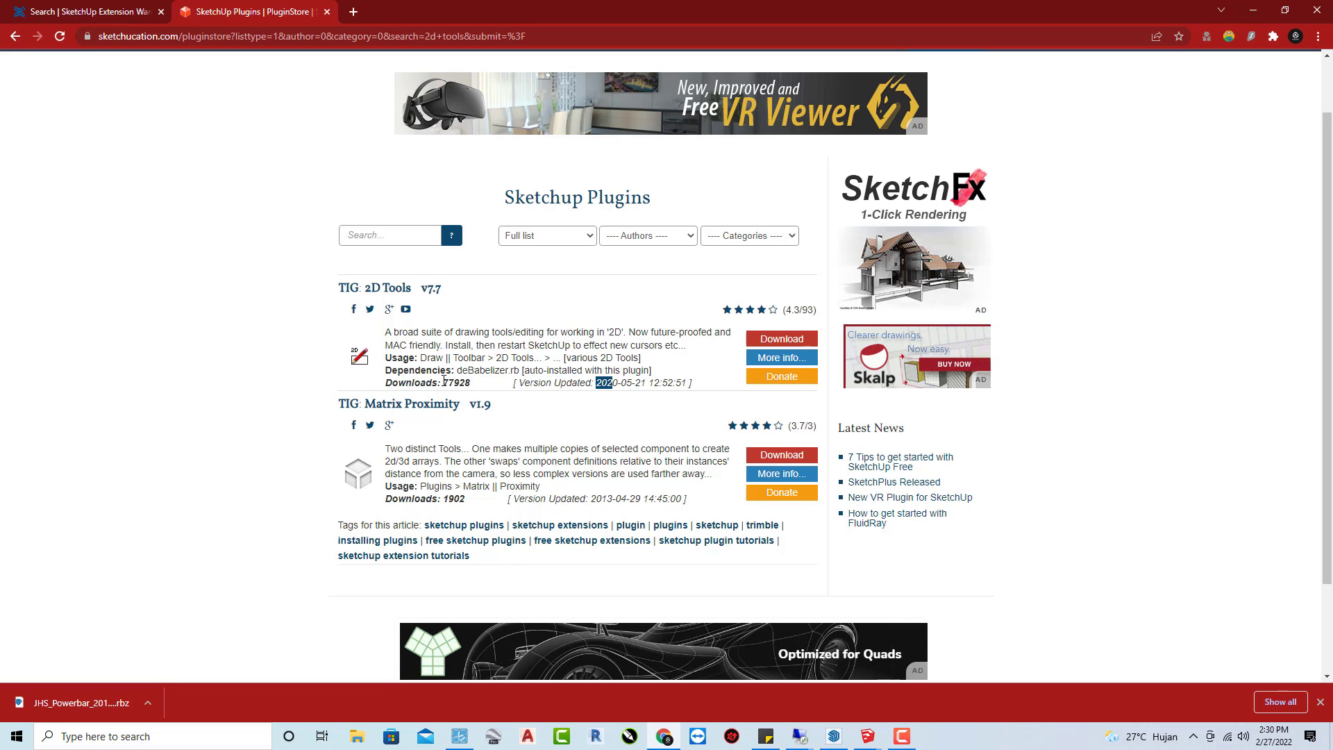
{"action": "left_click_drag", "start_coordinate": [444, 383], "coordinate": [554, 384]}
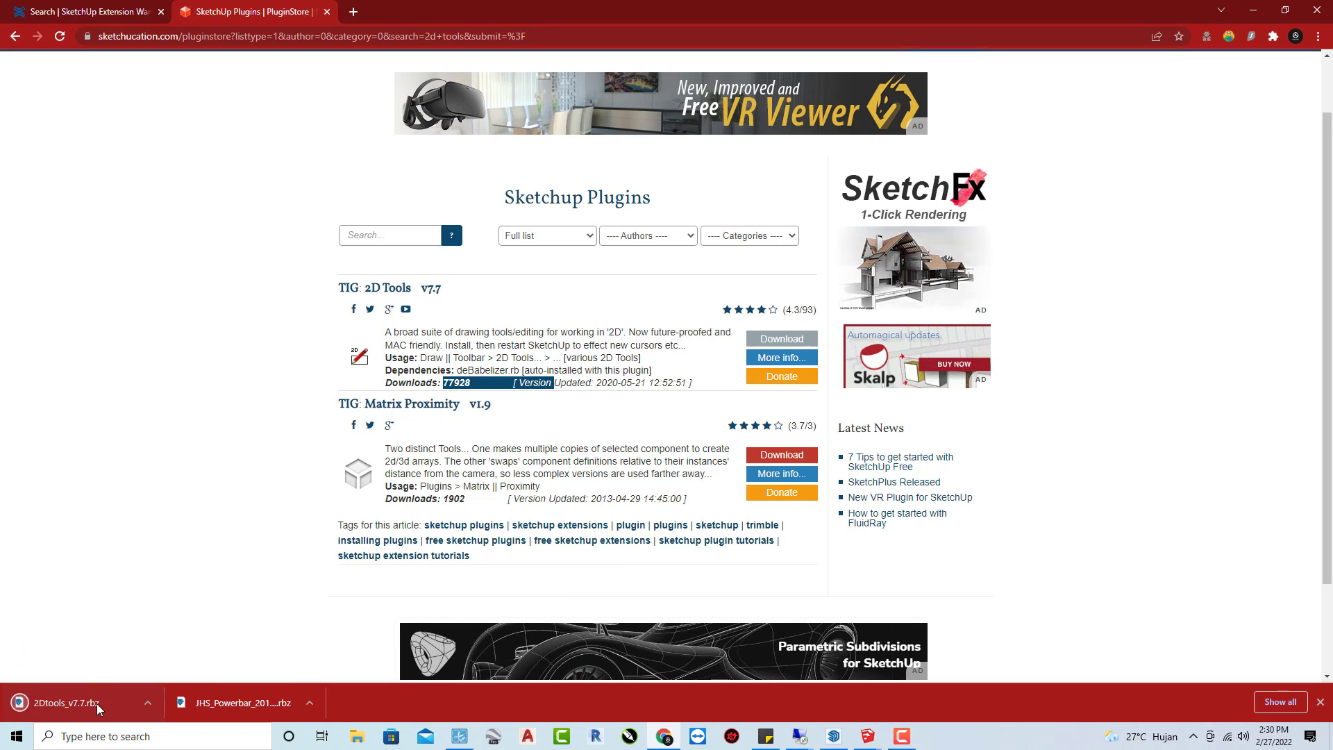
{"action": "left_click", "coordinate": [150, 703]}
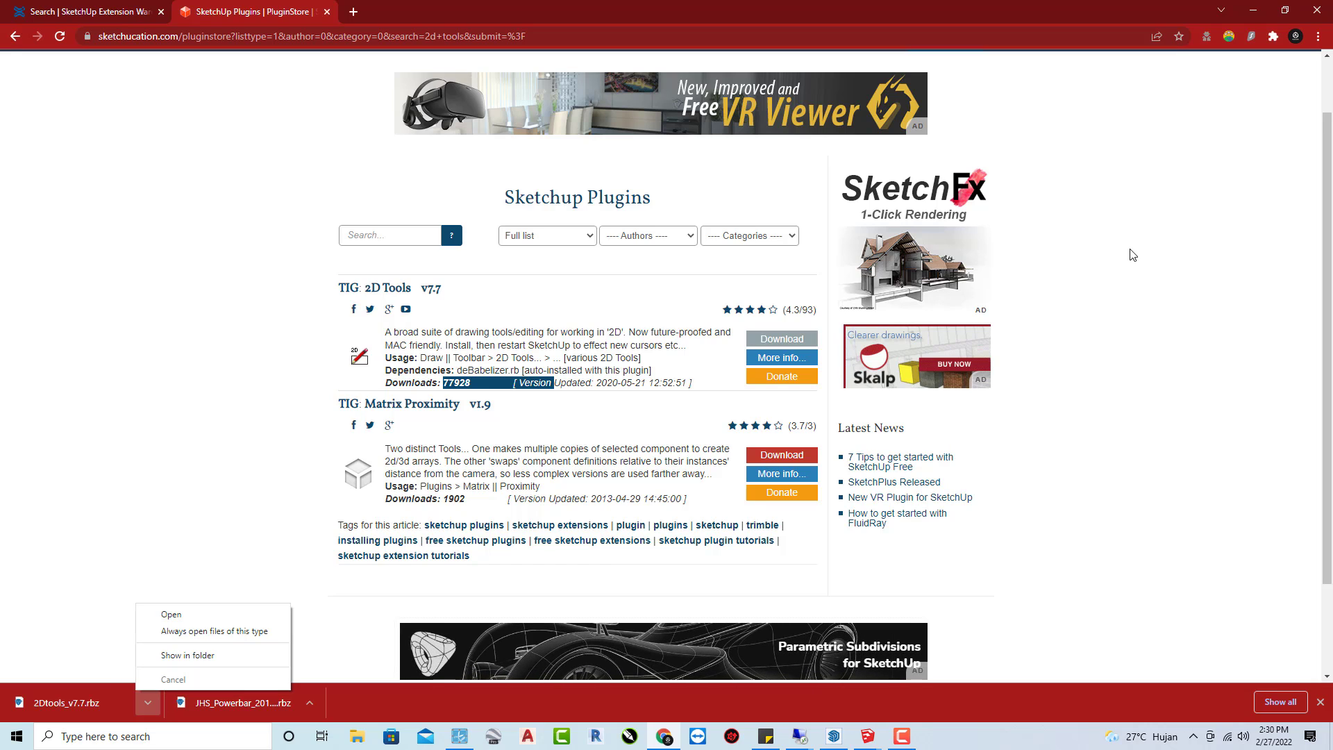
{"action": "left_click", "coordinate": [1235, 13]}
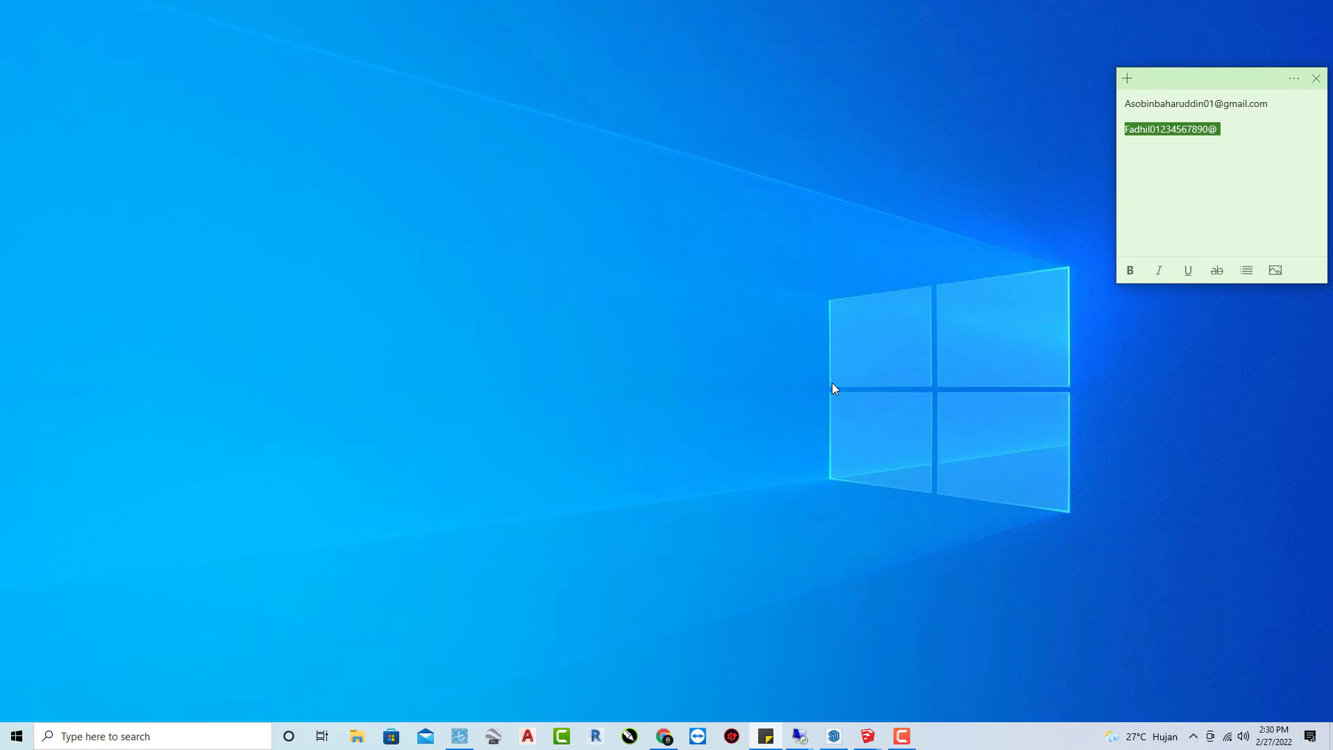
{"action": "mouse_move", "coordinate": [833, 736]}
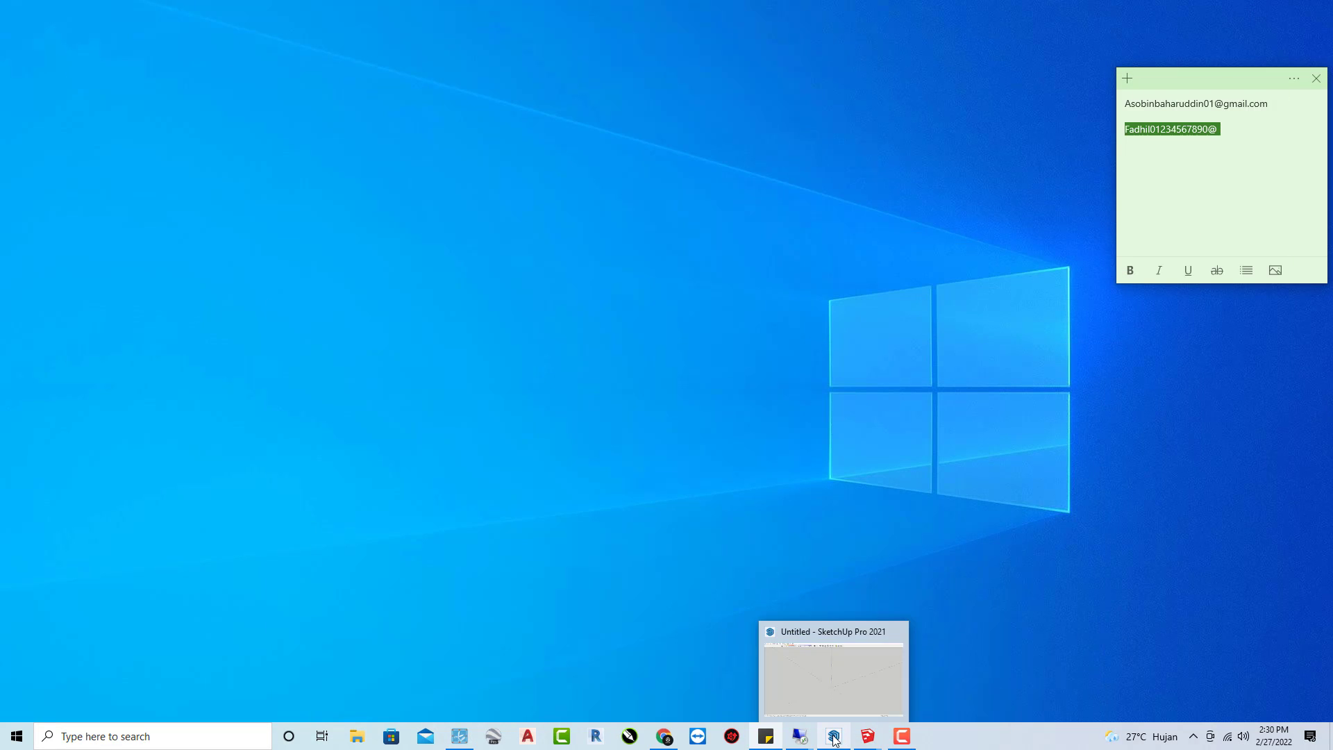
Bring the empty SketchUp Pro 2021 model forward and open its Window menu
{"action": "left_click", "coordinate": [824, 667]}
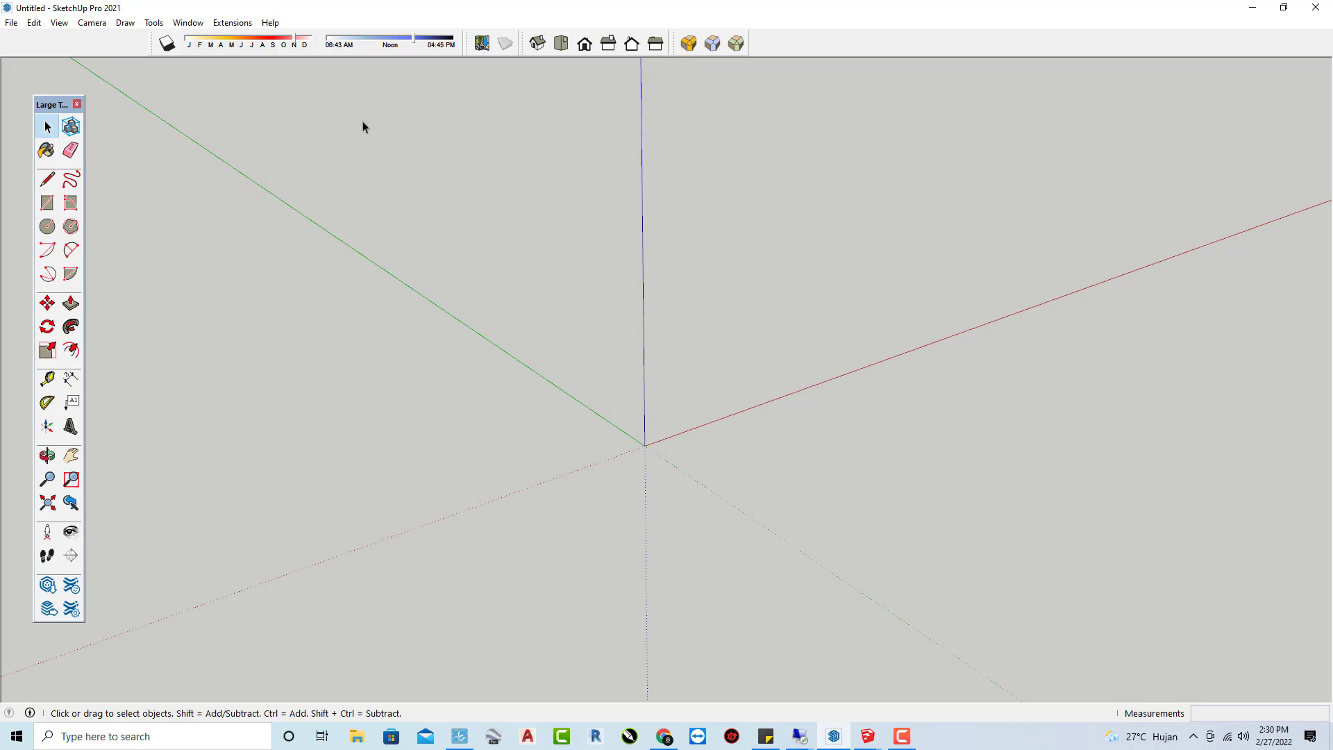
{"action": "left_click", "coordinate": [869, 740]}
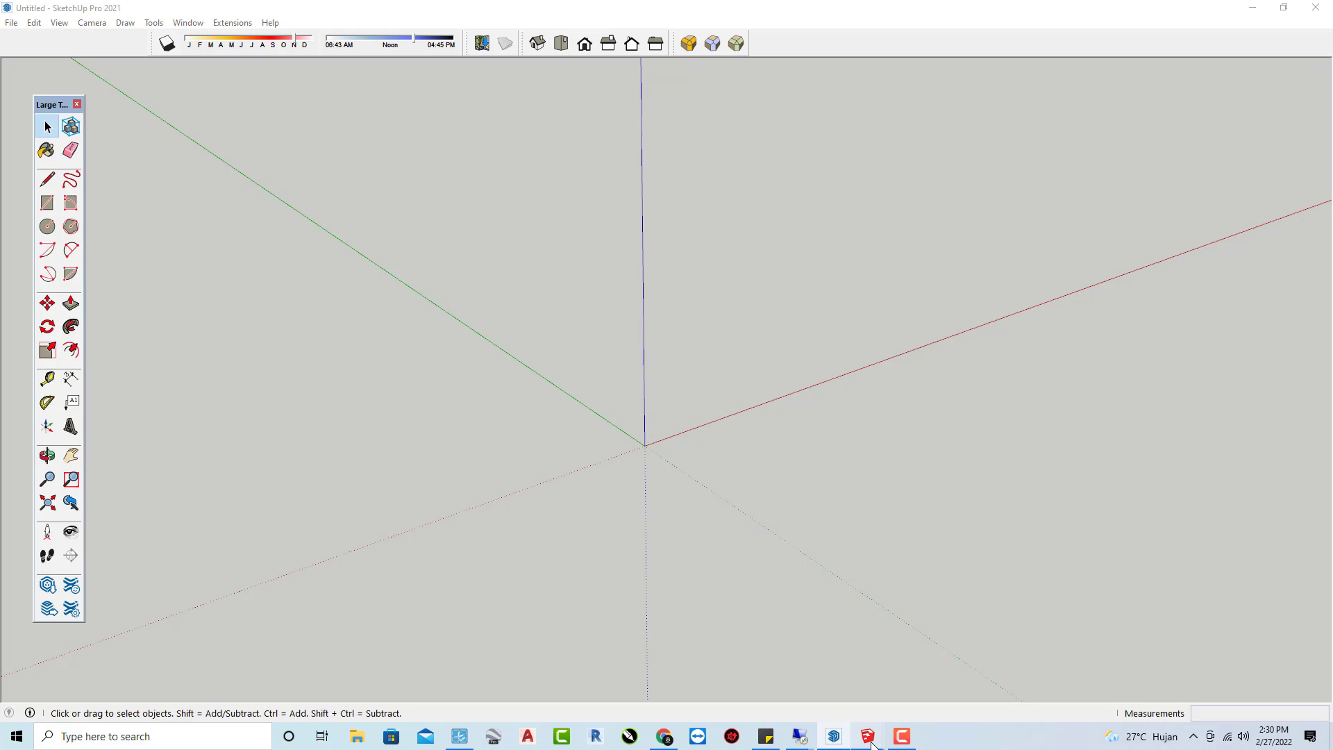
{"action": "left_click", "coordinate": [454, 407]}
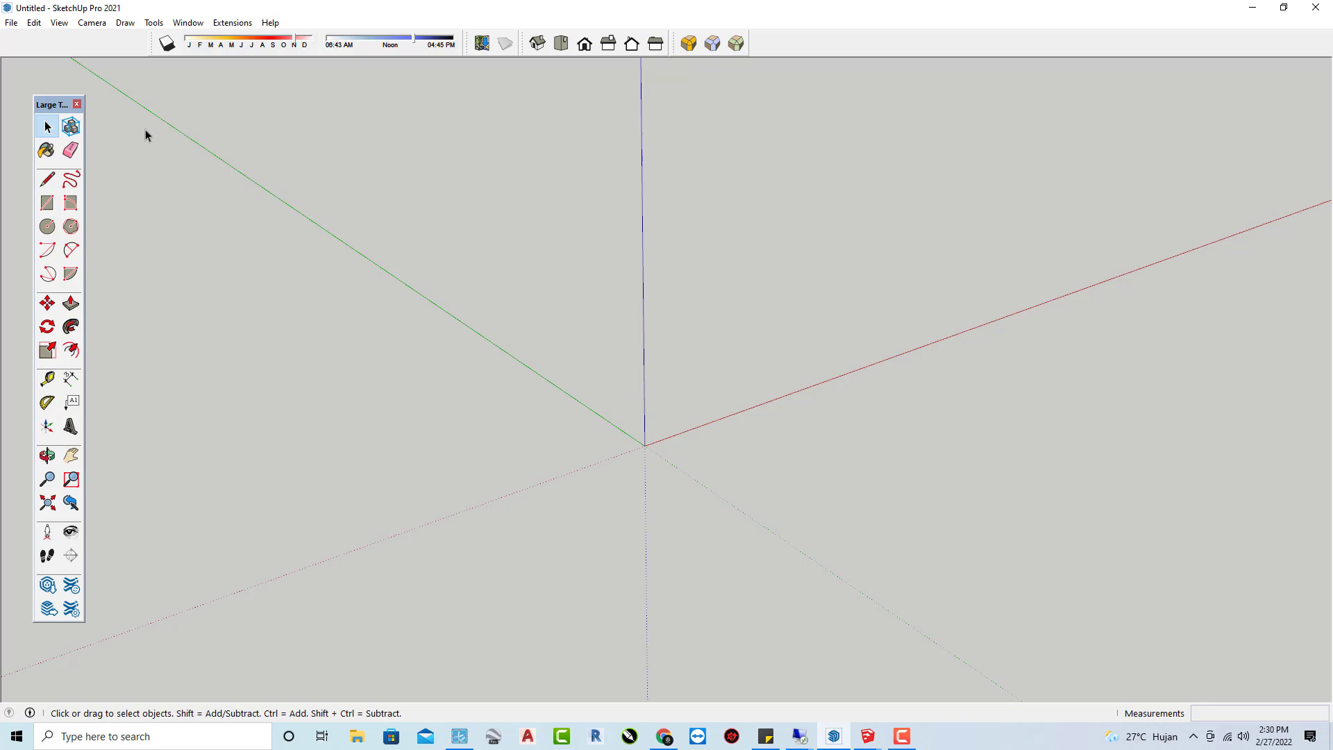
{"action": "left_click", "coordinate": [188, 26]}
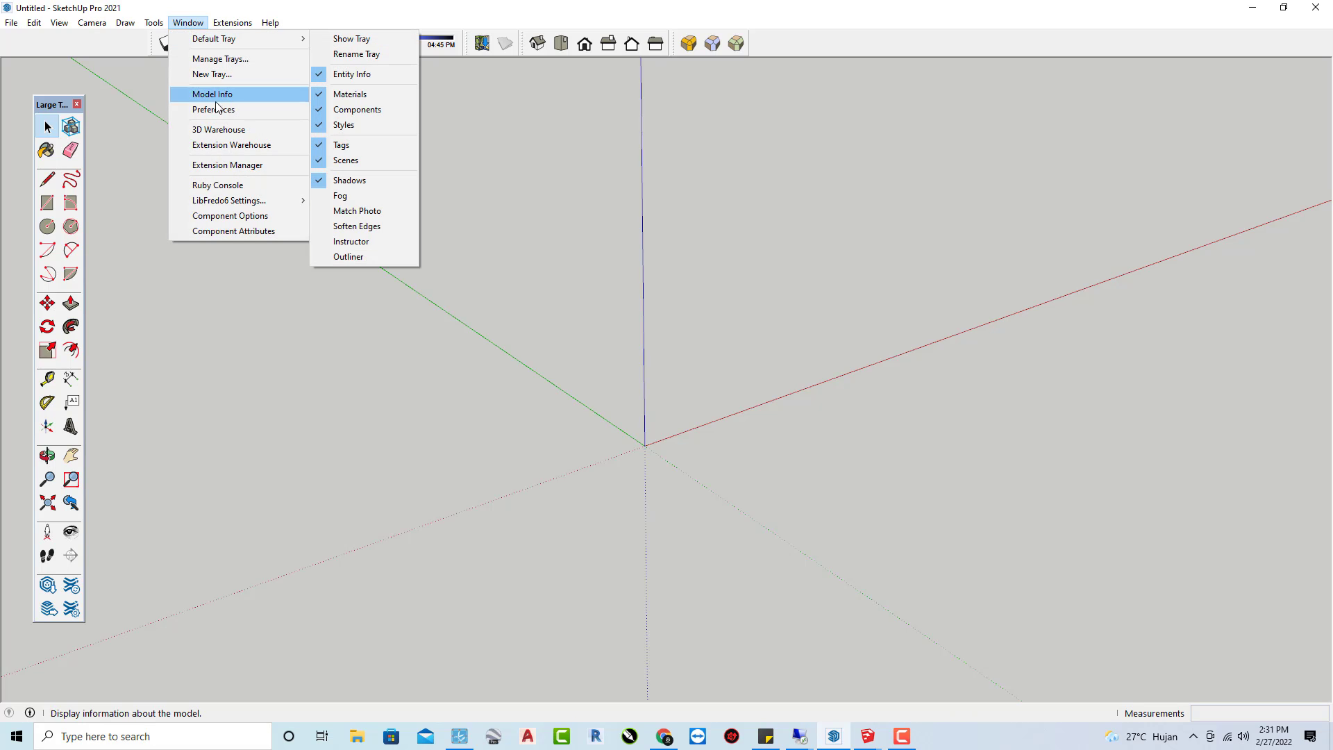
Install 2Dtools_v7.7.rbz from the Downloads folder through the Extension Manager
{"action": "left_click", "coordinate": [235, 169]}
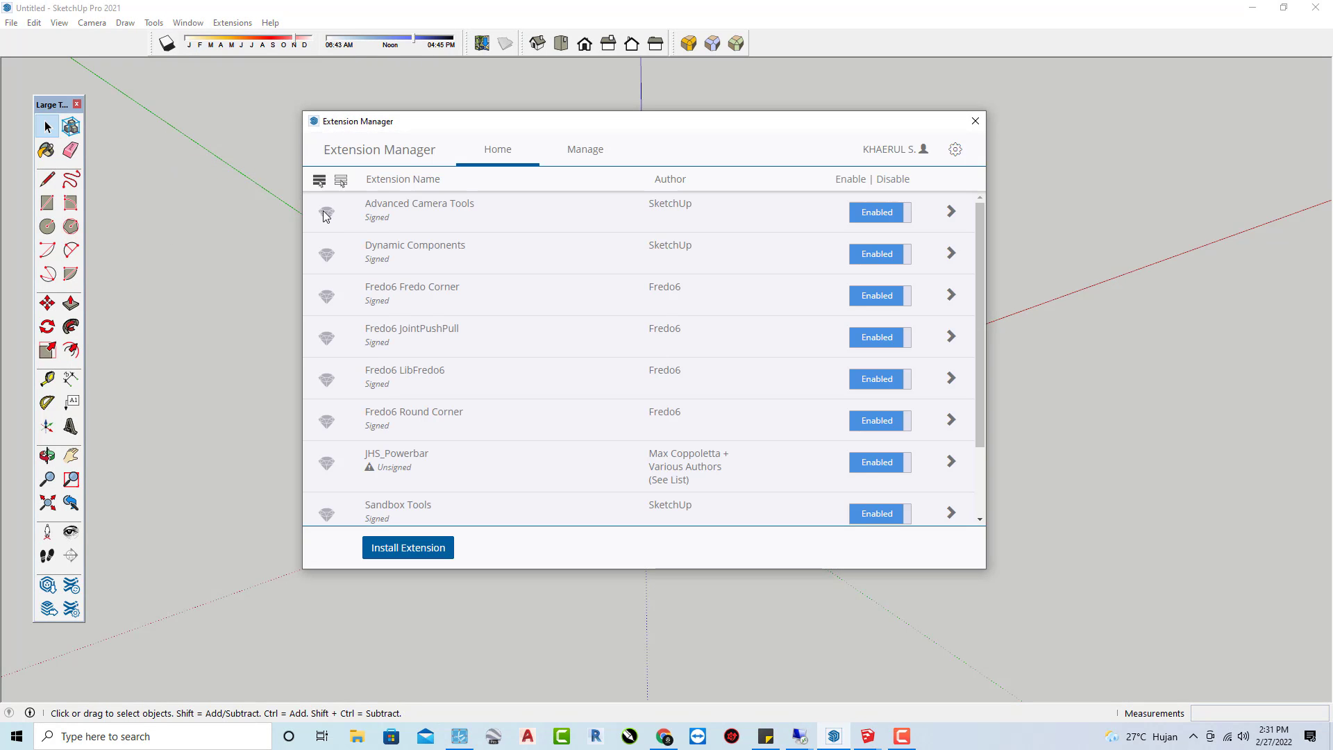
{"action": "left_click", "coordinate": [404, 557]}
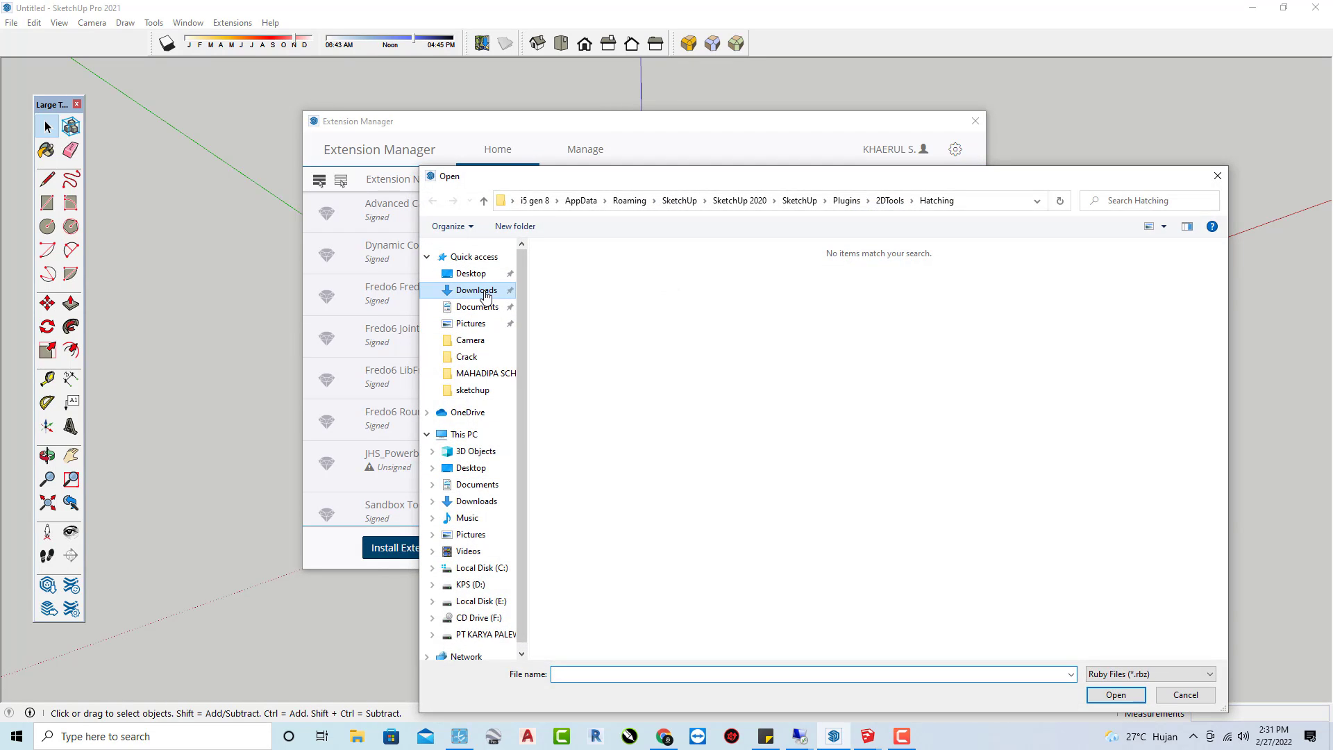
{"action": "left_click", "coordinate": [476, 289]}
{"action": "left_click", "coordinate": [563, 338]}
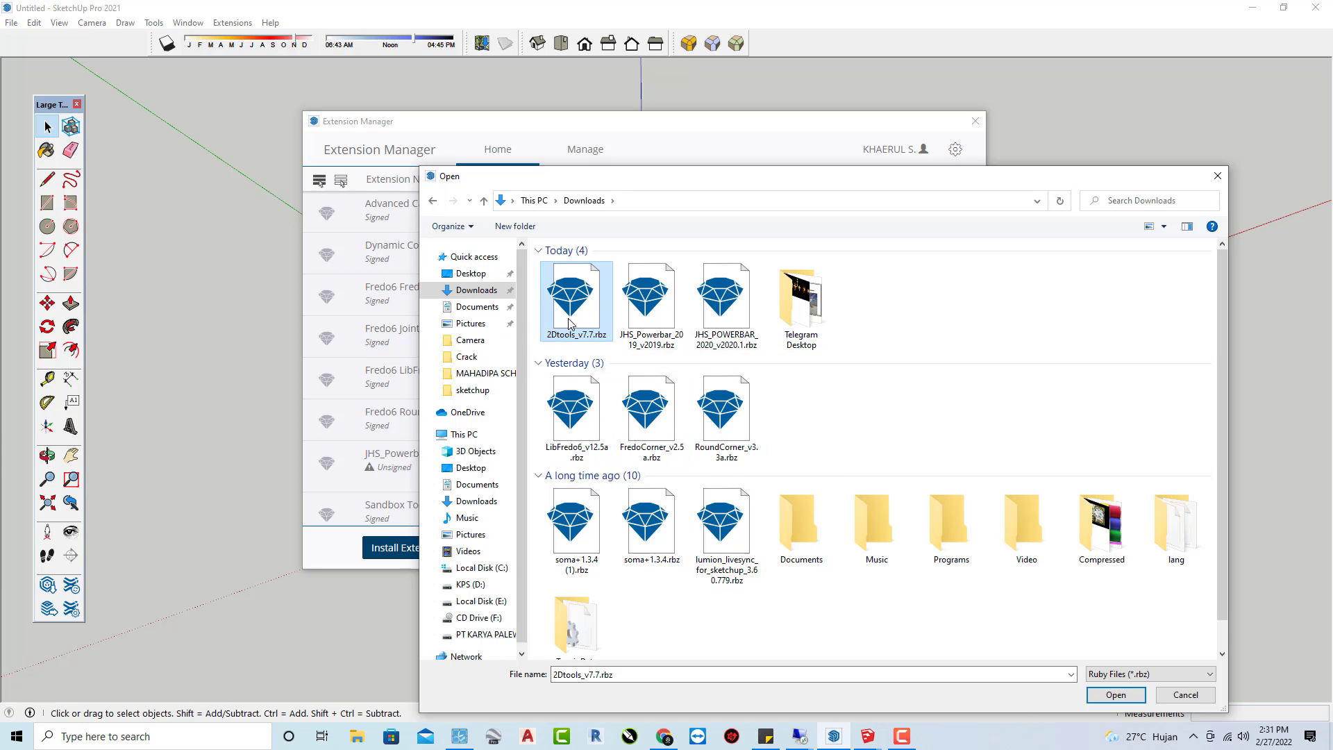
{"action": "left_click", "coordinate": [1113, 696]}
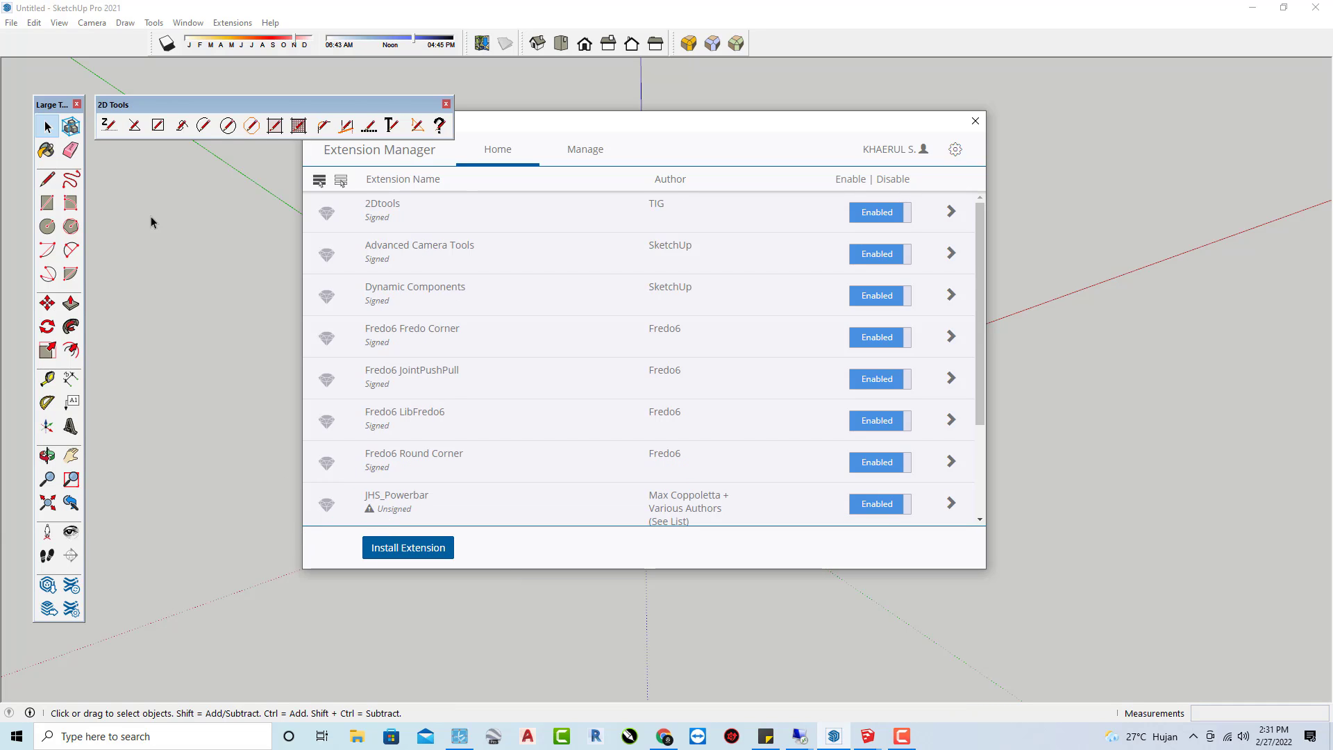
Close the Extension Manager, orbit the view and move the 2D Tools toolbar into place
{"action": "left_click", "coordinate": [974, 122]}
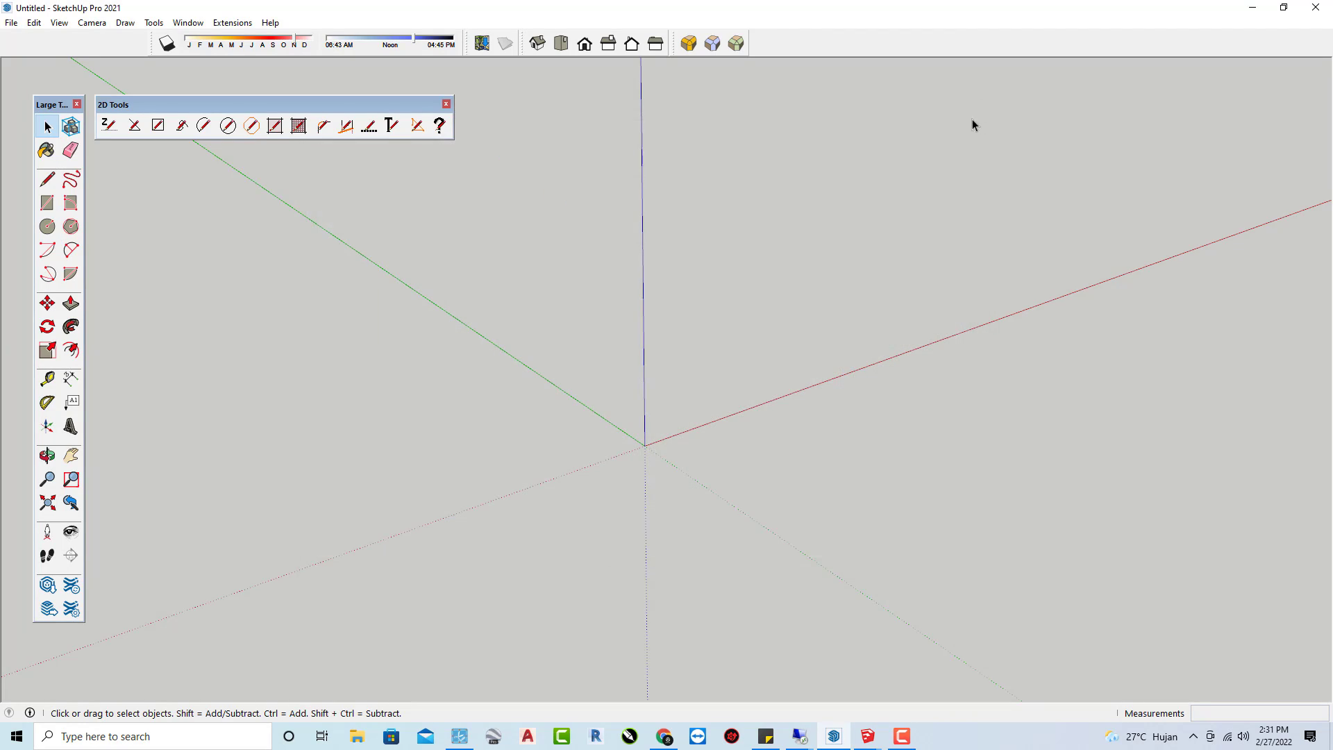
{"action": "left_click_drag", "start_coordinate": [274, 113], "coordinate": [742, 116]}
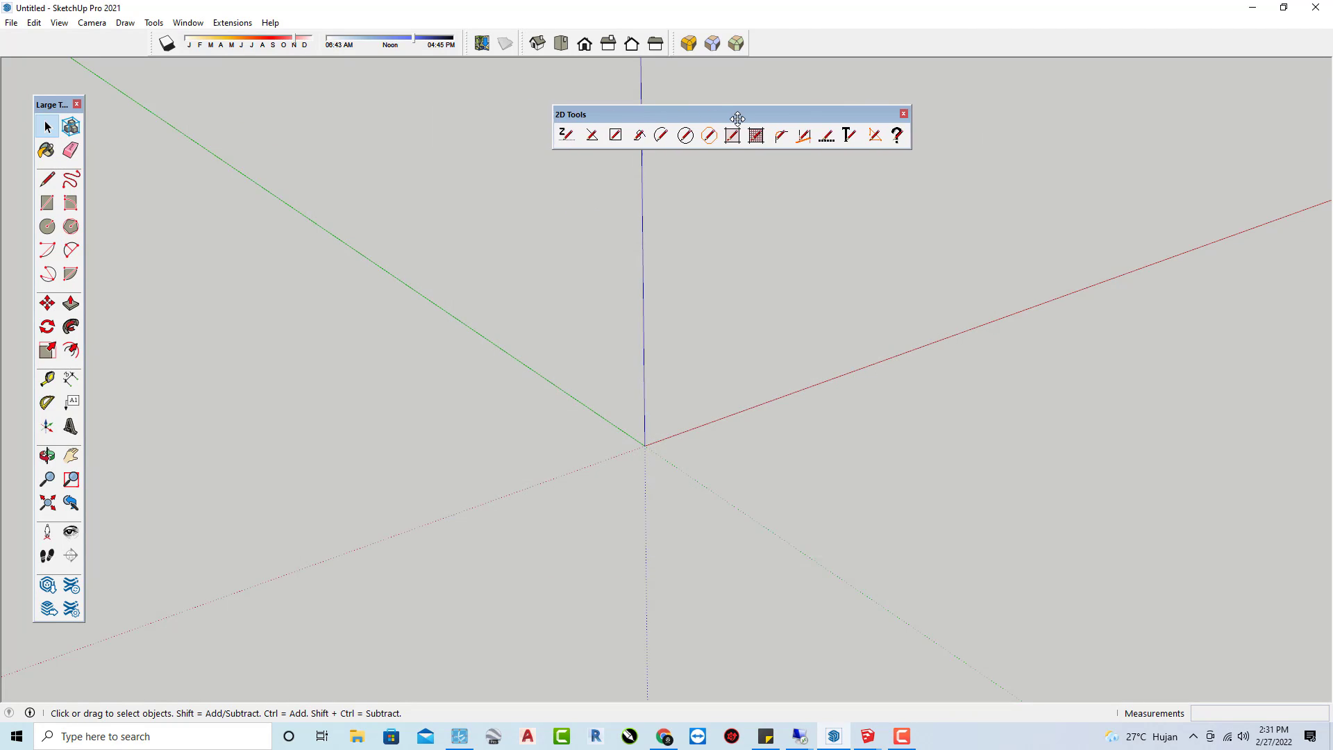
{"action": "mouse_move", "coordinate": [665, 373]}
{"action": "middle_mouse_down"}
{"action": "mouse_move", "coordinate": [520, 403]}
{"action": "mouse_move", "coordinate": [666, 382]}
{"action": "mouse_move", "coordinate": [750, 448]}
{"action": "mouse_move", "coordinate": [660, 432]}
{"action": "mouse_move", "coordinate": [310, 479]}
{"action": "middle_mouse_up"}
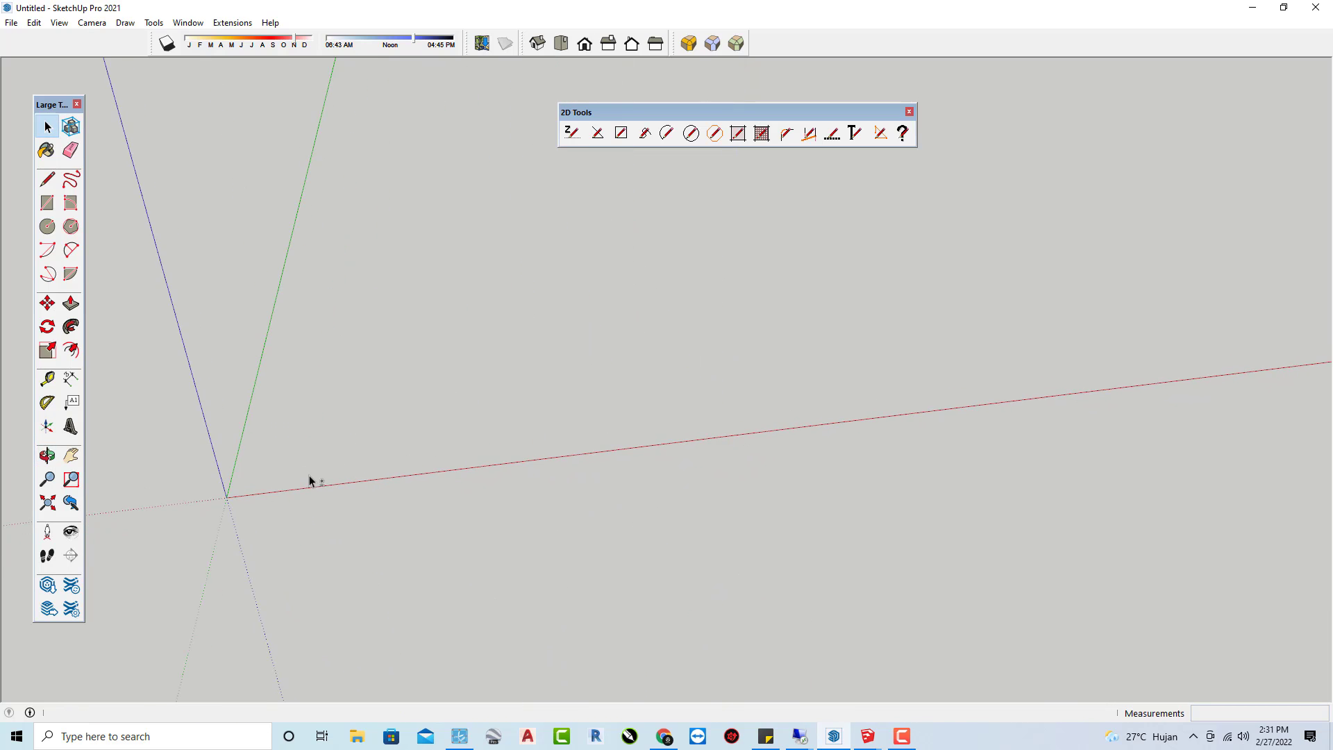
{"action": "mouse_move", "coordinate": [443, 500]}
{"action": "middle_mouse_down"}
{"action": "mouse_move", "coordinate": [424, 528]}
{"action": "mouse_move", "coordinate": [333, 503]}
{"action": "mouse_move", "coordinate": [300, 518]}
{"action": "mouse_move", "coordinate": [313, 494]}
{"action": "middle_mouse_up"}
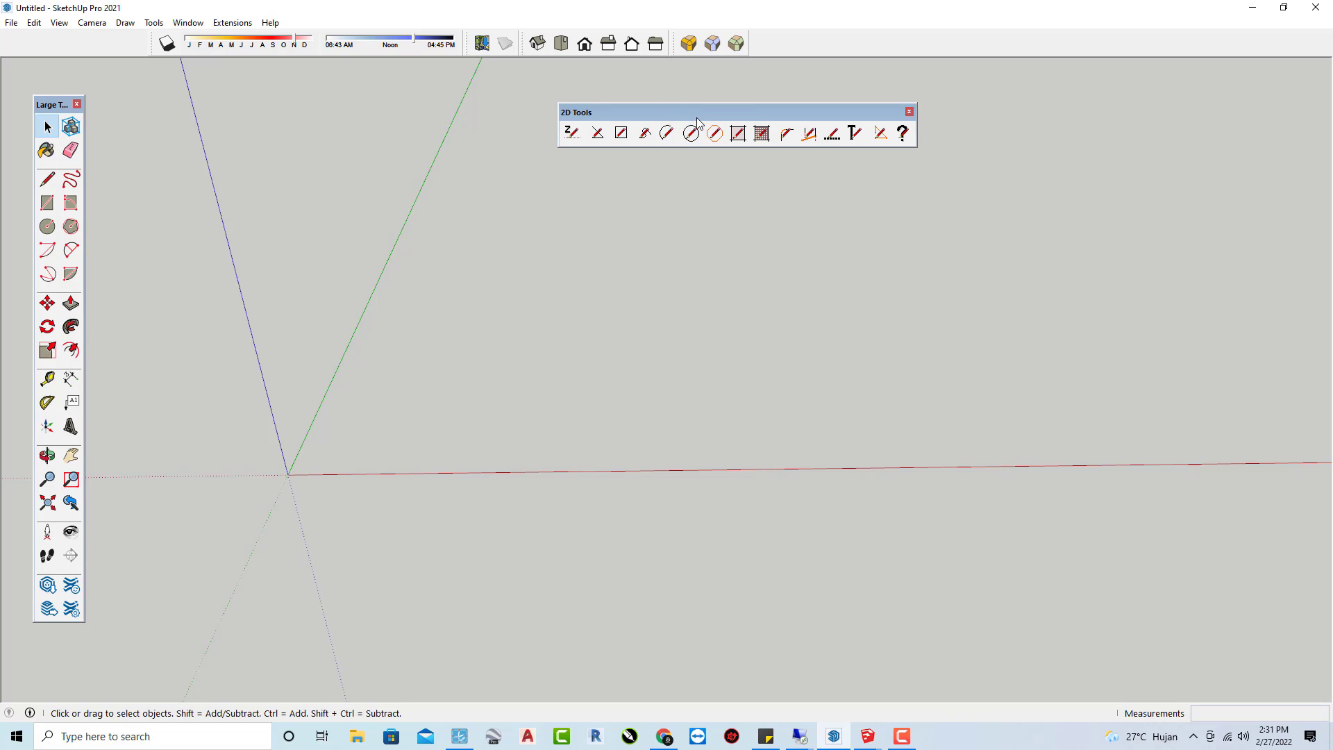
{"action": "mouse_move", "coordinate": [701, 113]}
{"action": "left_mouse_down"}
{"action": "mouse_move", "coordinate": [616, 168]}
{"action": "mouse_move", "coordinate": [626, 211]}
{"action": "mouse_move", "coordinate": [647, 221]}
{"action": "left_mouse_up"}
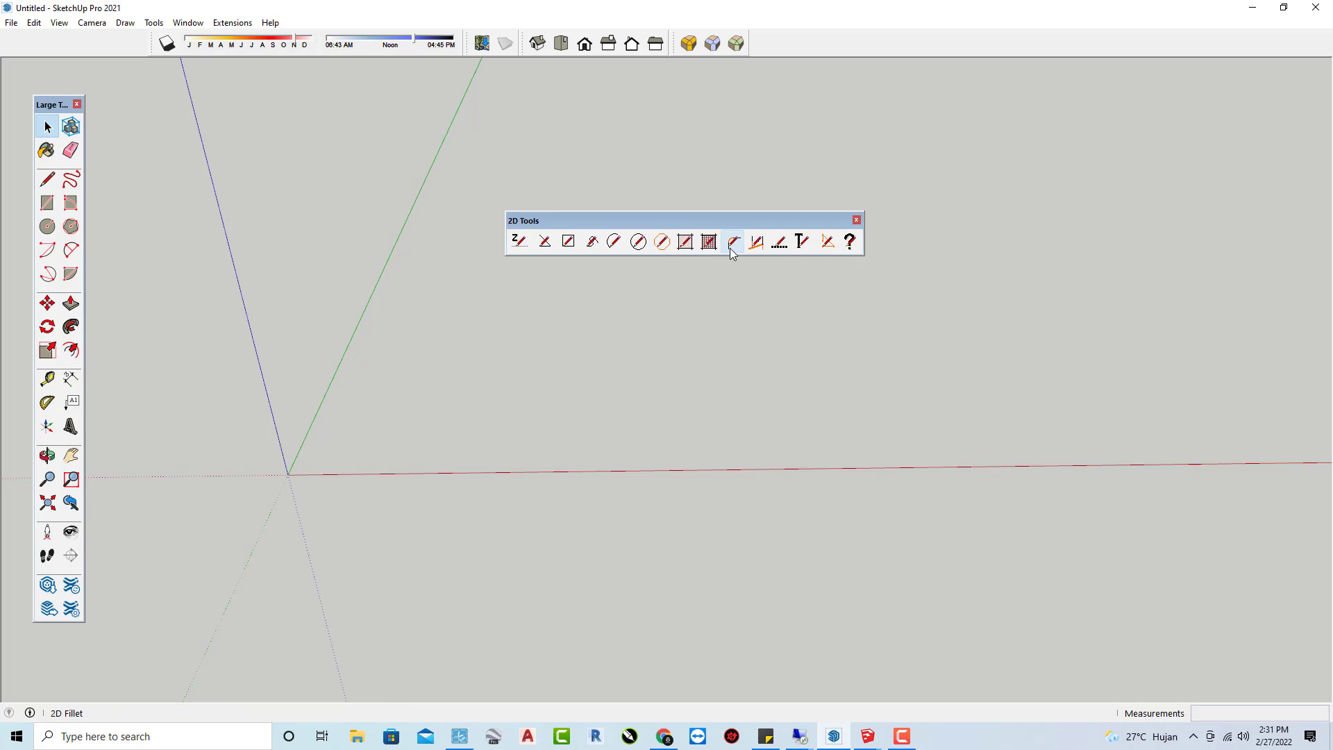
Draw a 20 by 20 rectangle starting at the origin
{"action": "left_click", "coordinate": [47, 202]}
{"action": "left_click", "coordinate": [288, 475]}
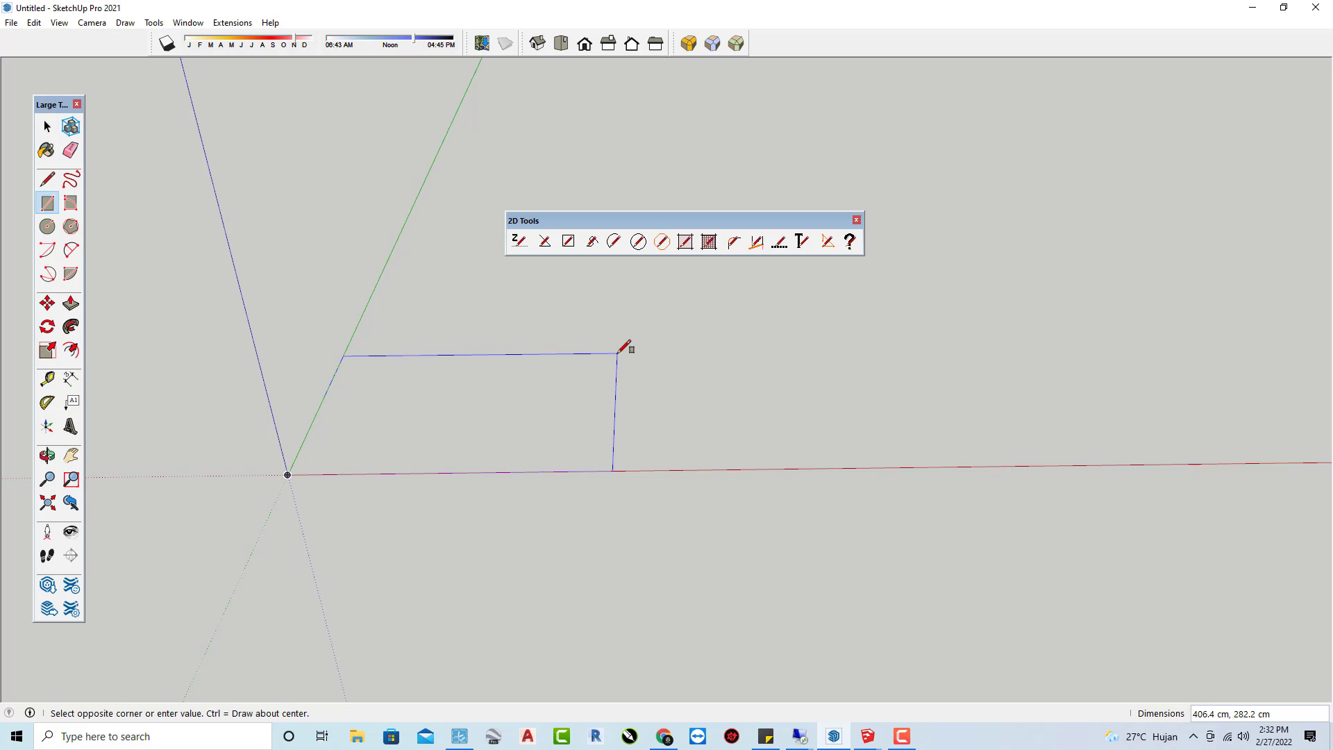
{"action": "type", "text": "20,20"}
{"action": "key", "text": "Return"}
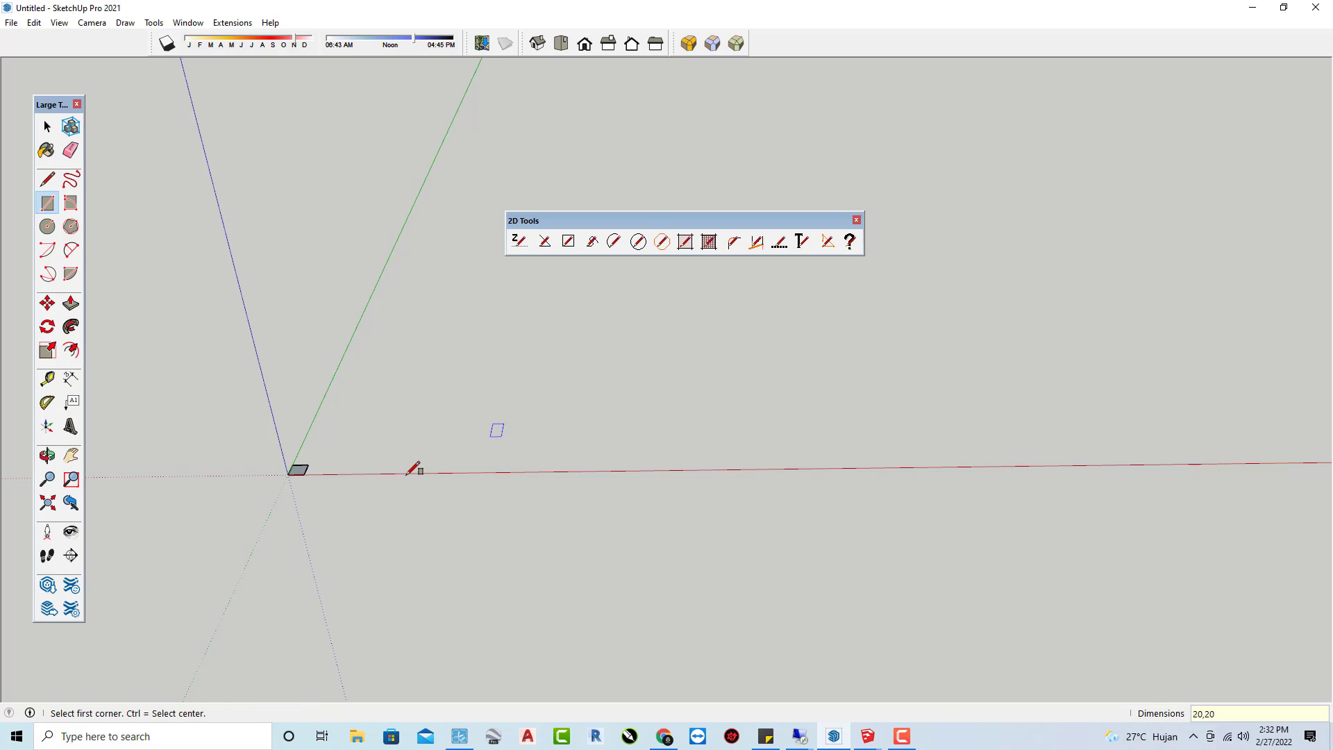
Orbit and zoom in to frame the new square face
{"action": "scroll", "coordinate": [208, 468], "scroll_direction": "up", "scroll_amount": 3}
{"action": "scroll", "coordinate": [249, 472], "scroll_direction": "up", "scroll_amount": 2}
{"action": "mouse_move", "coordinate": [250, 472]}
{"action": "middle_mouse_down"}
{"action": "mouse_move", "coordinate": [524, 461]}
{"action": "mouse_move", "coordinate": [527, 557]}
{"action": "middle_mouse_up"}
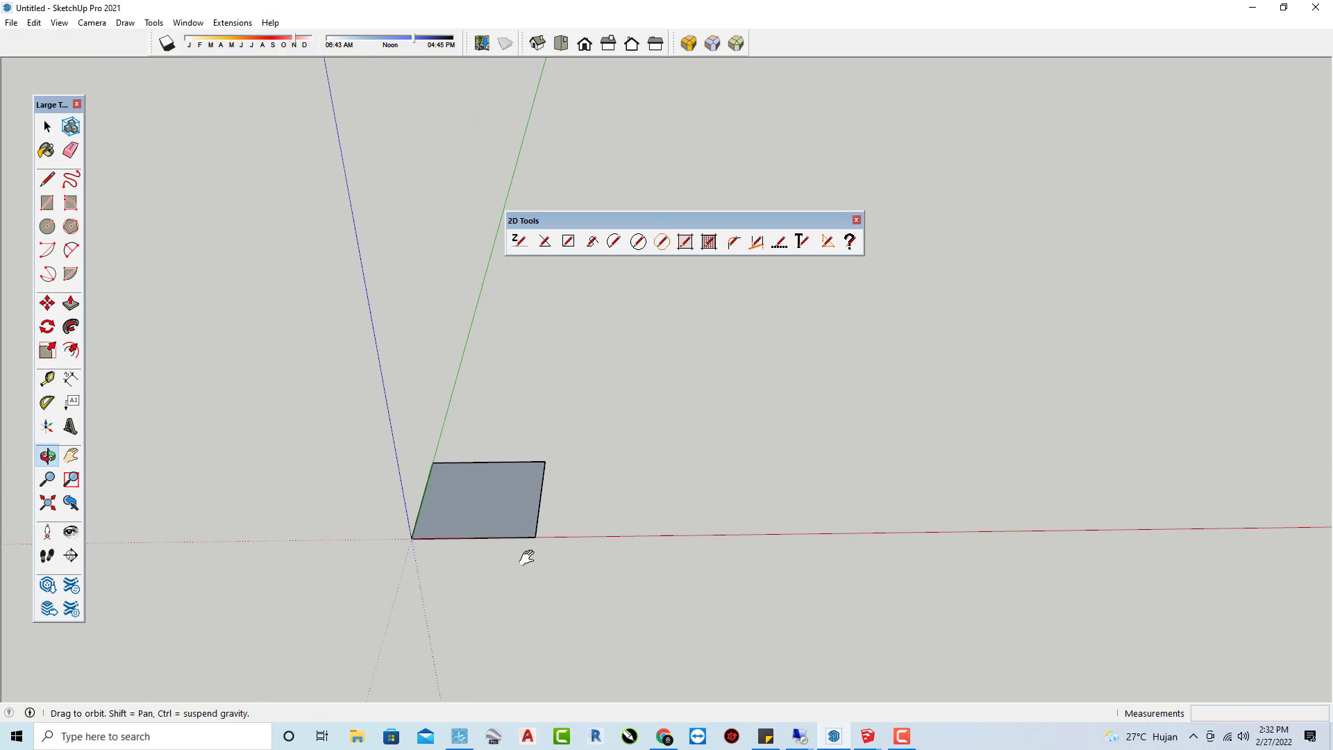
{"action": "scroll", "coordinate": [452, 524], "scroll_direction": "up", "scroll_amount": 2}
{"action": "middle_click_drag", "start_coordinate": [452, 523], "coordinate": [338, 539]}
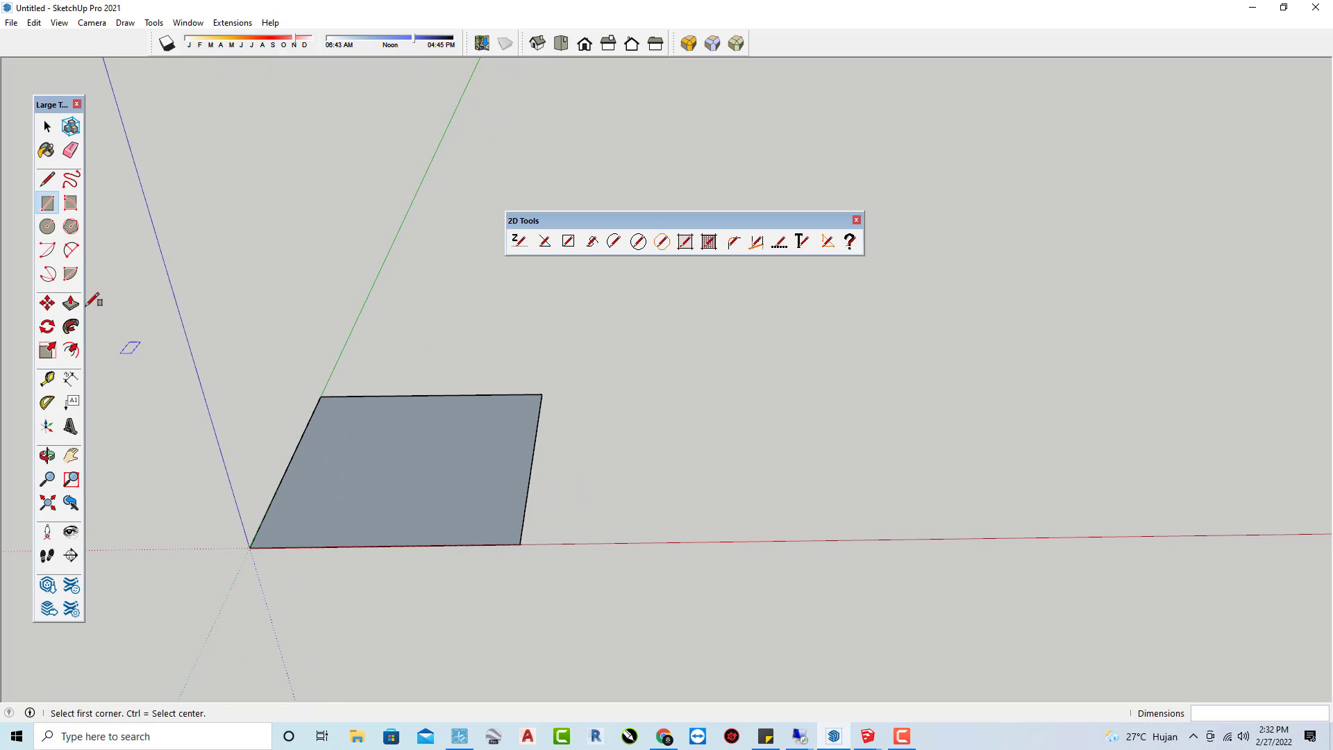
{"action": "key", "text": "space"}
{"action": "scroll", "coordinate": [361, 428], "scroll_direction": "up", "scroll_amount": 1}
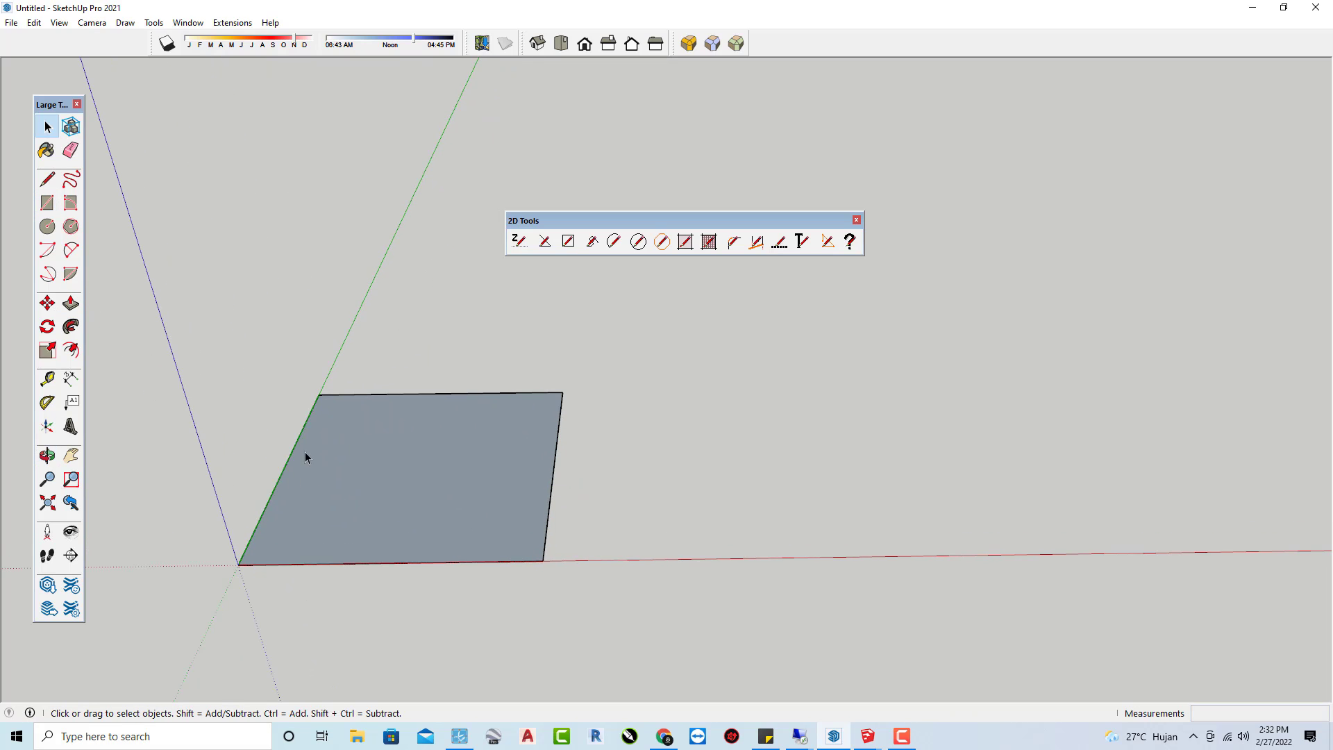
{"action": "scroll", "coordinate": [265, 536], "scroll_direction": "up", "scroll_amount": 1}
{"action": "scroll", "coordinate": [299, 545], "scroll_direction": "up", "scroll_amount": 1}
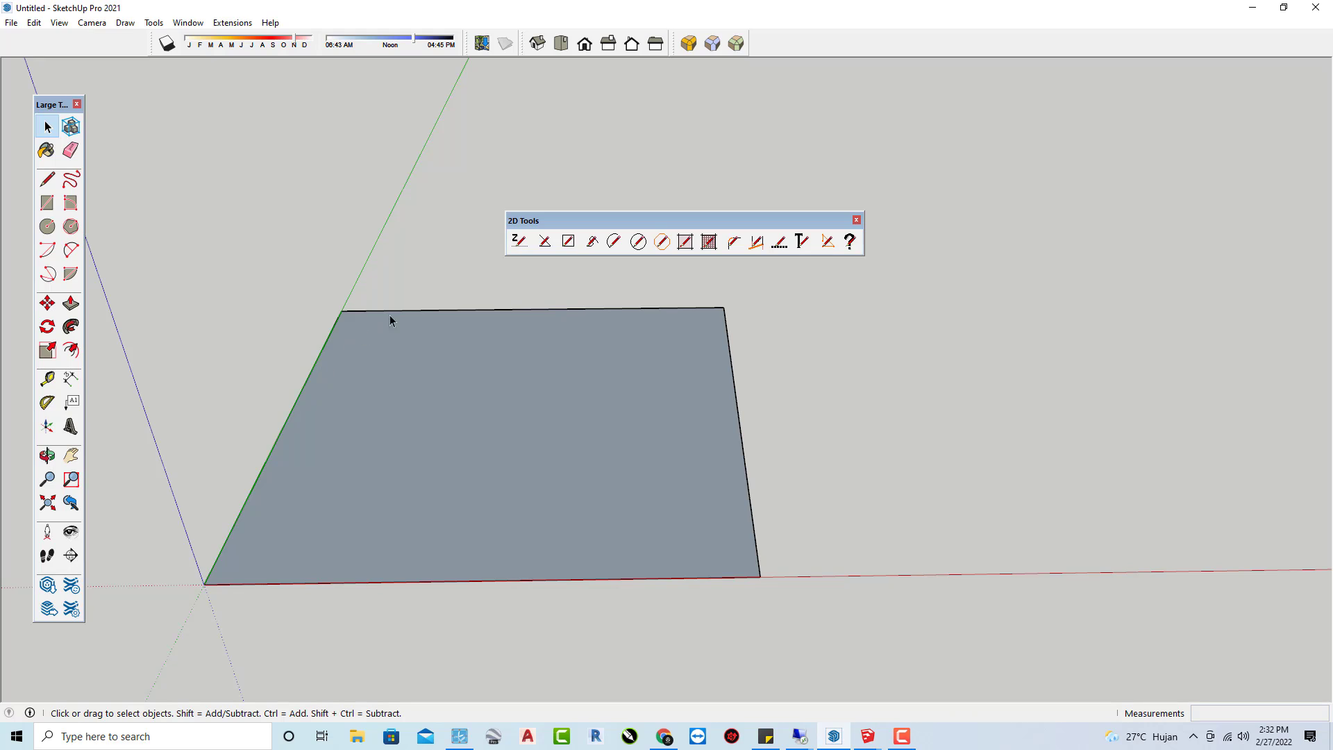
Start 2D Fillet and pick the square's left and top edges at the default radius
{"action": "left_click", "coordinate": [735, 243]}
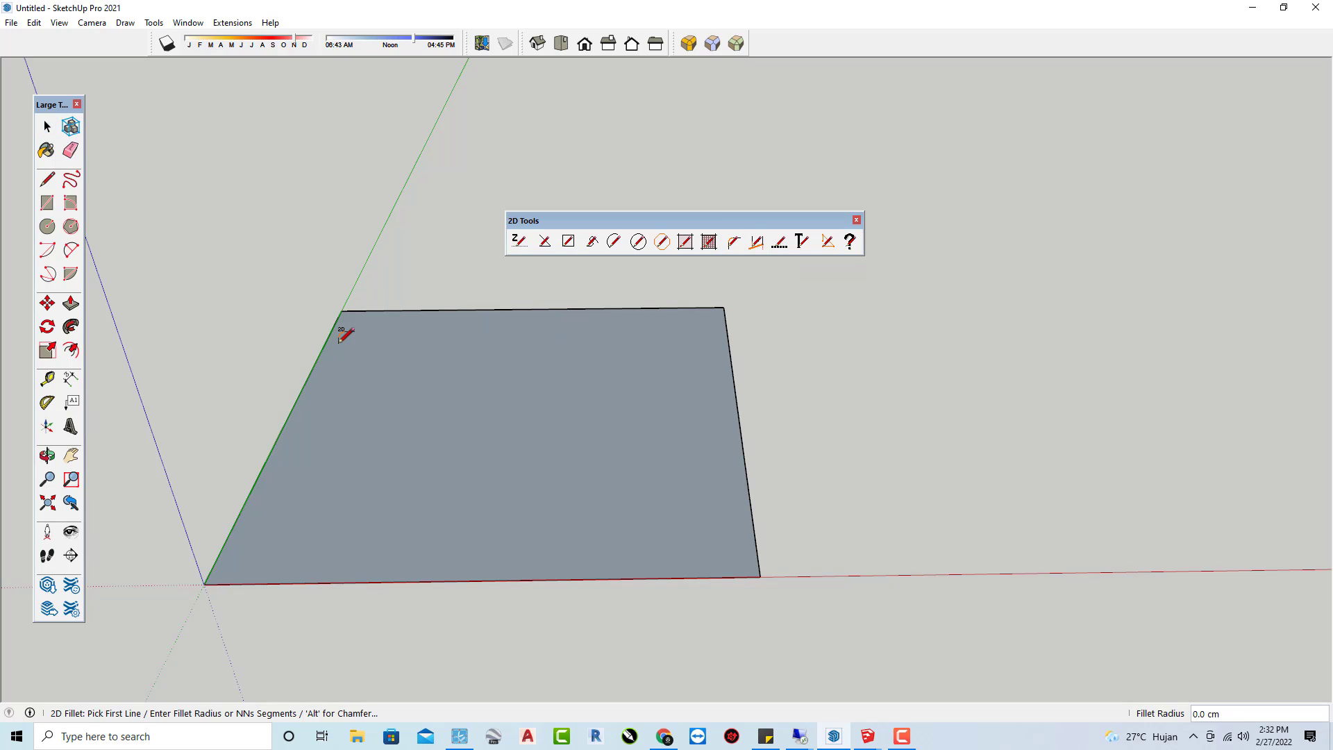
{"action": "scroll", "coordinate": [333, 326], "scroll_direction": "up", "scroll_amount": 2}
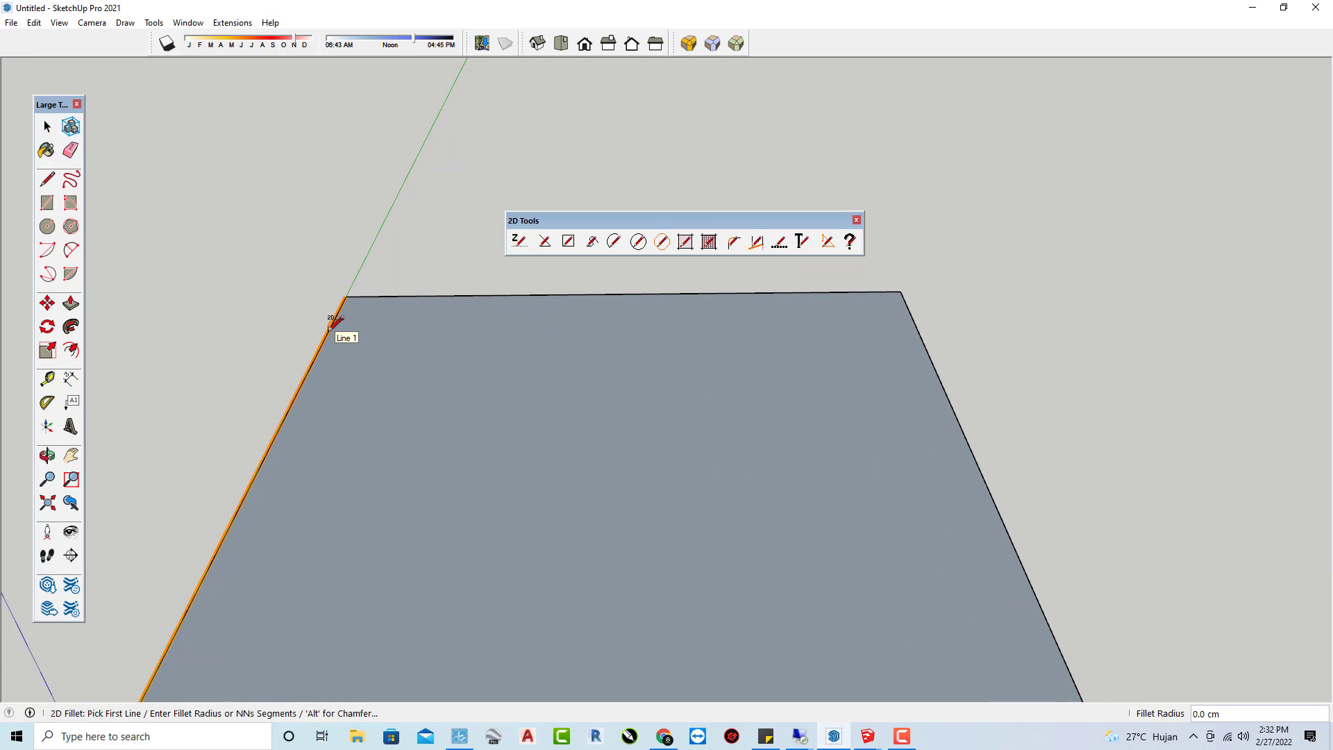
{"action": "left_click", "coordinate": [334, 320]}
{"action": "left_click", "coordinate": [398, 290]}
{"action": "type", "text": "3"}
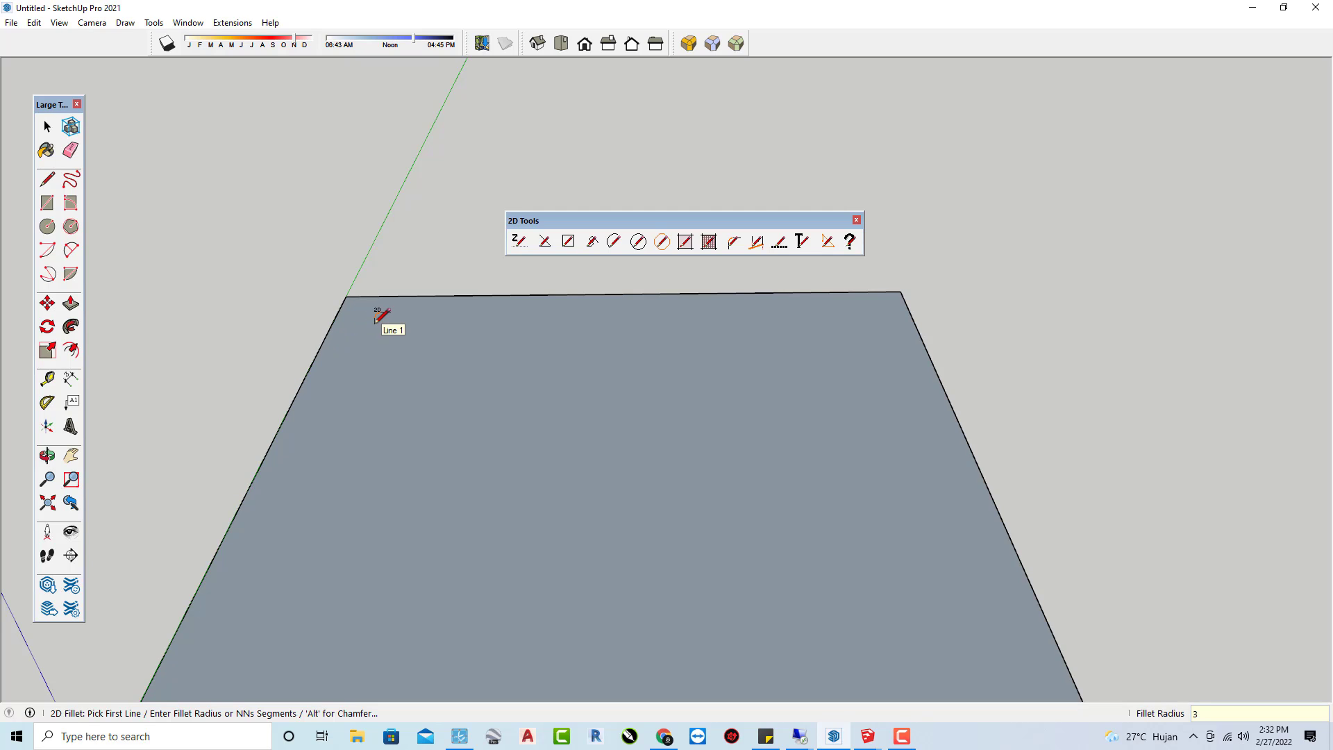
Set the fillet radius to 3 cm and round the top-left corner of the face
{"action": "key", "text": "Escape"}
{"action": "type", "text": "3"}
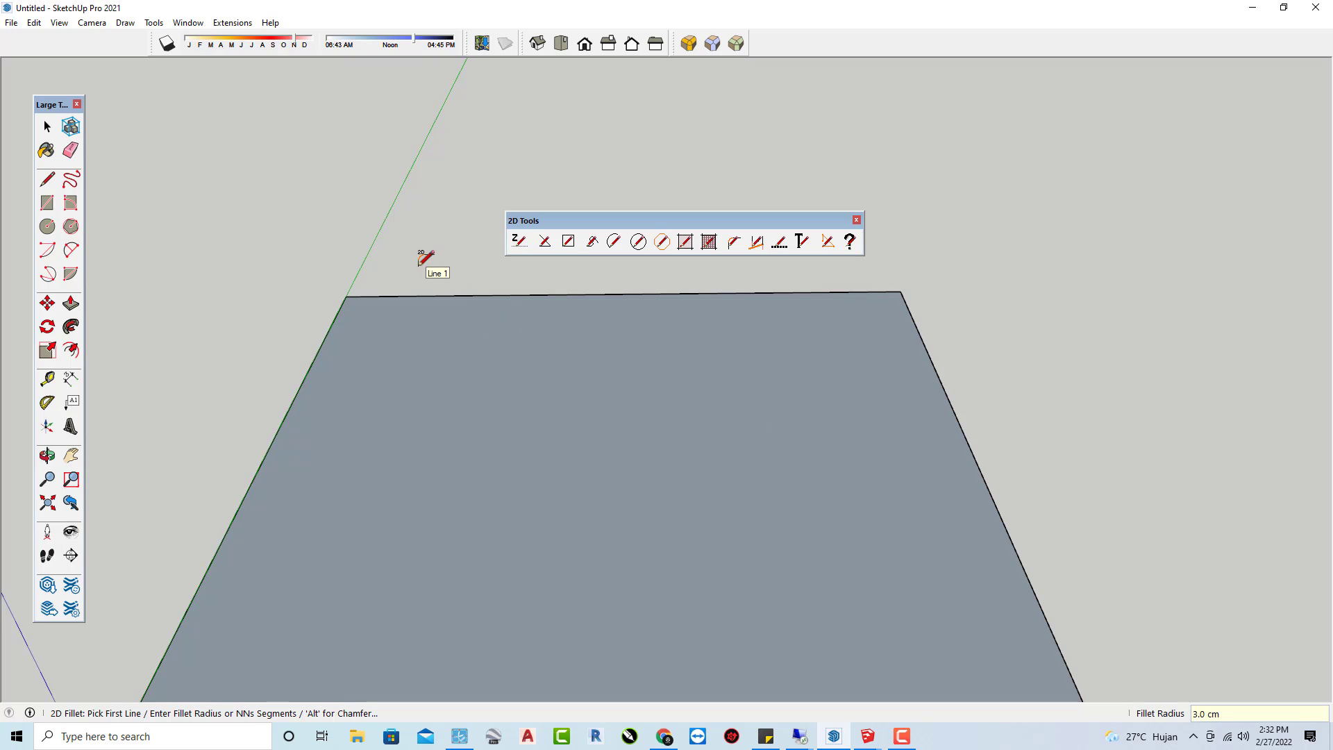
{"action": "mouse_move", "coordinate": [366, 298]}
{"action": "middle_mouse_down"}
{"action": "mouse_move", "coordinate": [352, 477]}
{"action": "mouse_move", "coordinate": [346, 203]}
{"action": "mouse_move", "coordinate": [326, 248]}
{"action": "mouse_move", "coordinate": [321, 238]}
{"action": "middle_mouse_up"}
{"action": "left_click", "coordinate": [318, 240]}
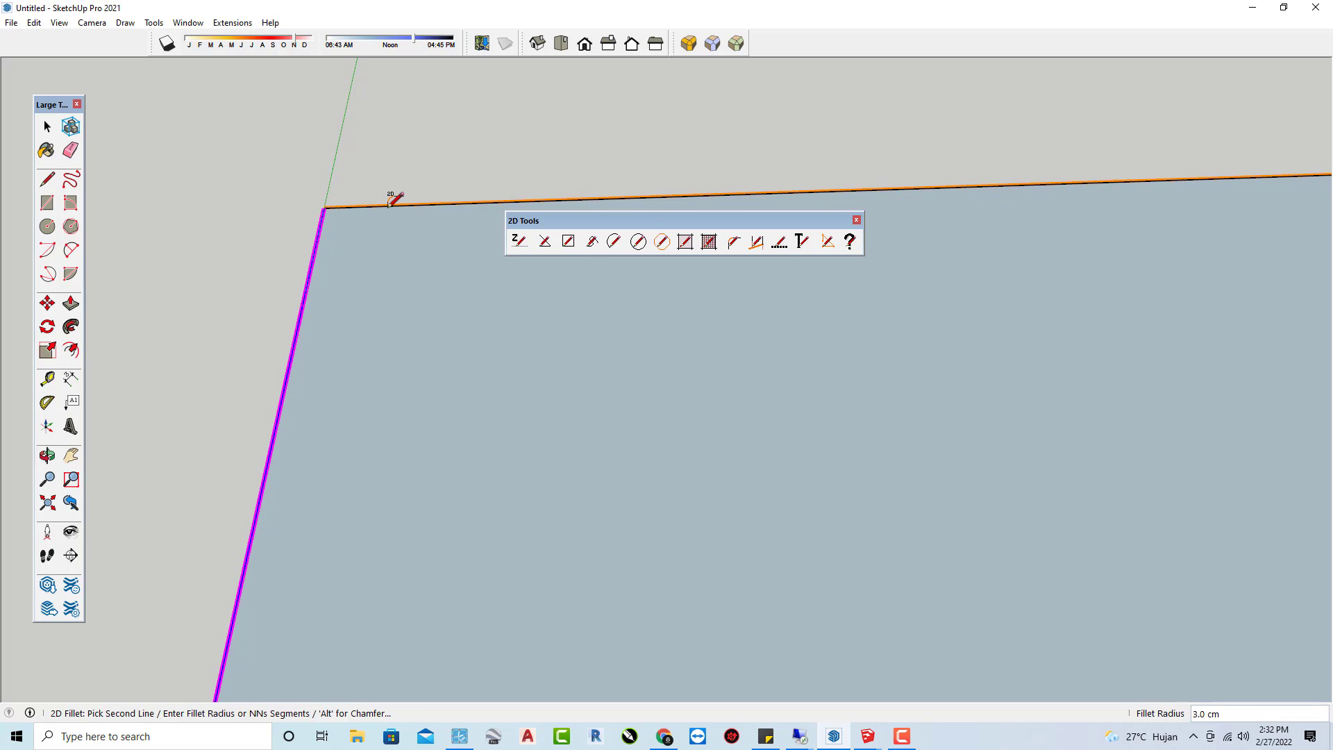
{"action": "left_click", "coordinate": [389, 201]}
{"action": "scroll", "coordinate": [236, 198], "scroll_direction": "down", "scroll_amount": 2}
{"action": "scroll", "coordinate": [166, 209], "scroll_direction": "down", "scroll_amount": 2}
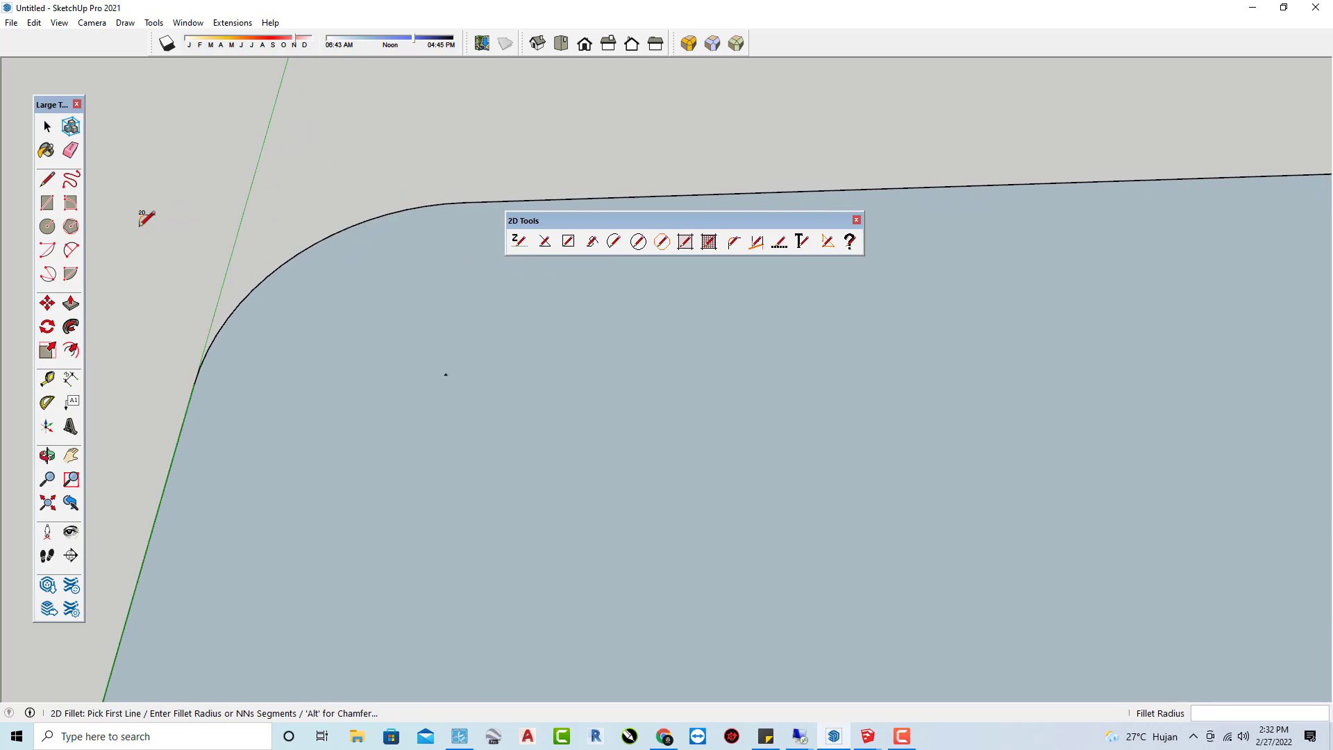
{"action": "scroll", "coordinate": [139, 215], "scroll_direction": "down", "scroll_amount": 2}
{"action": "scroll", "coordinate": [271, 205], "scroll_direction": "down", "scroll_amount": 2}
{"action": "key", "text": "space"}
{"action": "scroll", "coordinate": [193, 198], "scroll_direction": "down", "scroll_amount": 1}
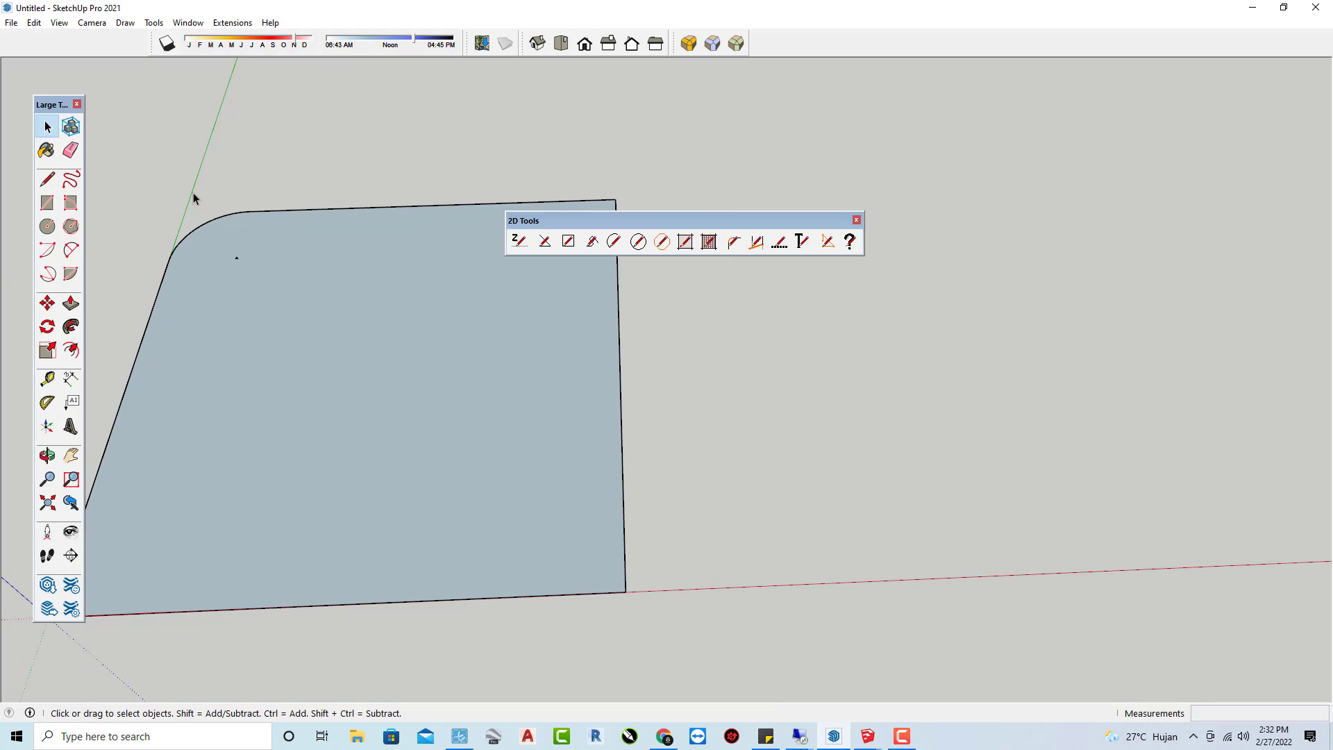
Fillet the bottom-right, bottom-left and top-right corners at a 2.0 cm radius
{"action": "left_click", "coordinate": [735, 243]}
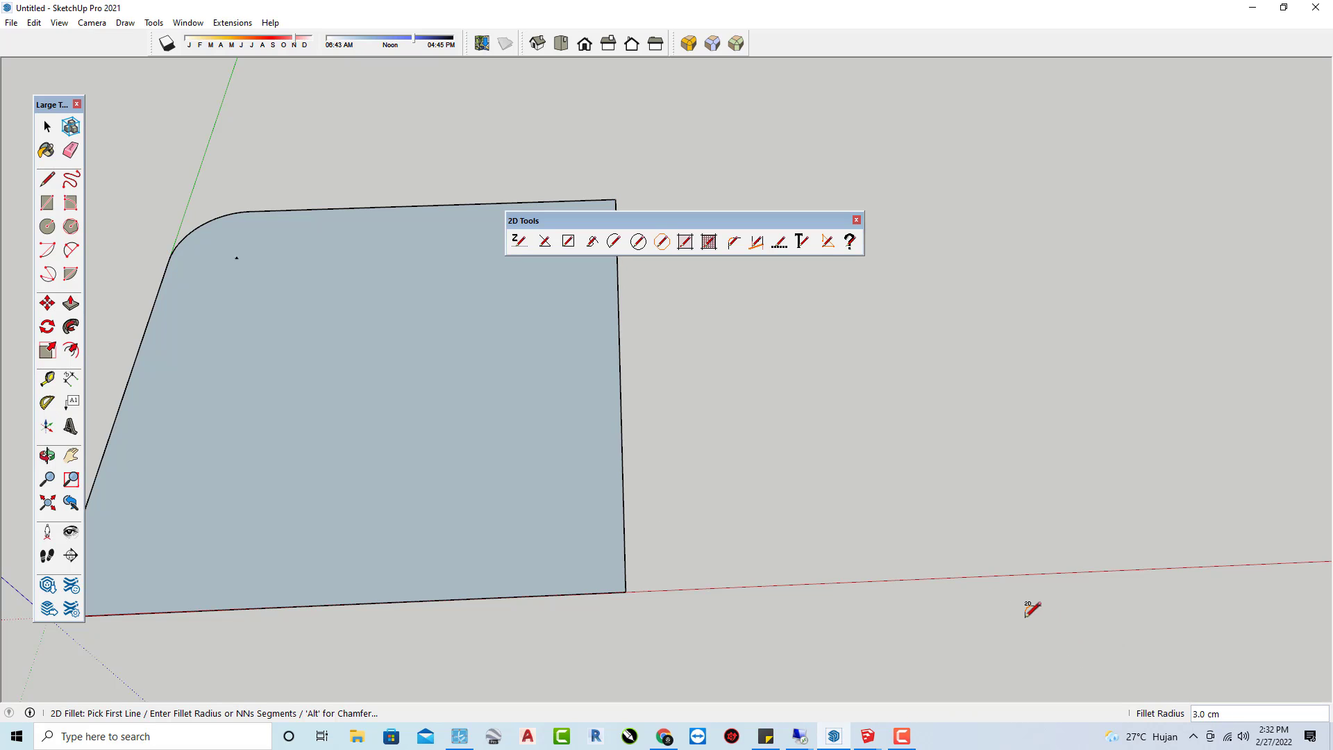
{"action": "type", "text": "2"}
{"action": "key", "text": "Return"}
{"action": "left_click", "coordinate": [623, 513]}
{"action": "left_click", "coordinate": [591, 595]}
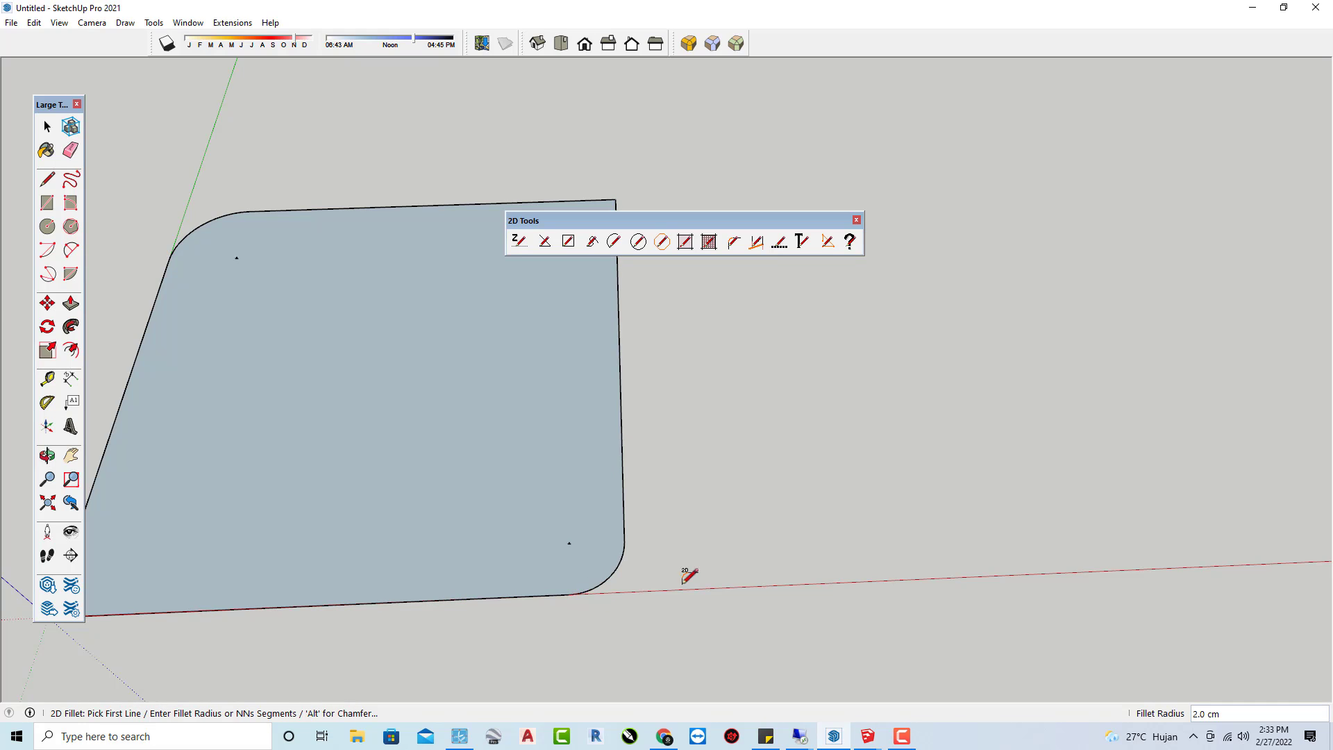
{"action": "scroll", "coordinate": [748, 567], "scroll_direction": "down", "scroll_amount": 1}
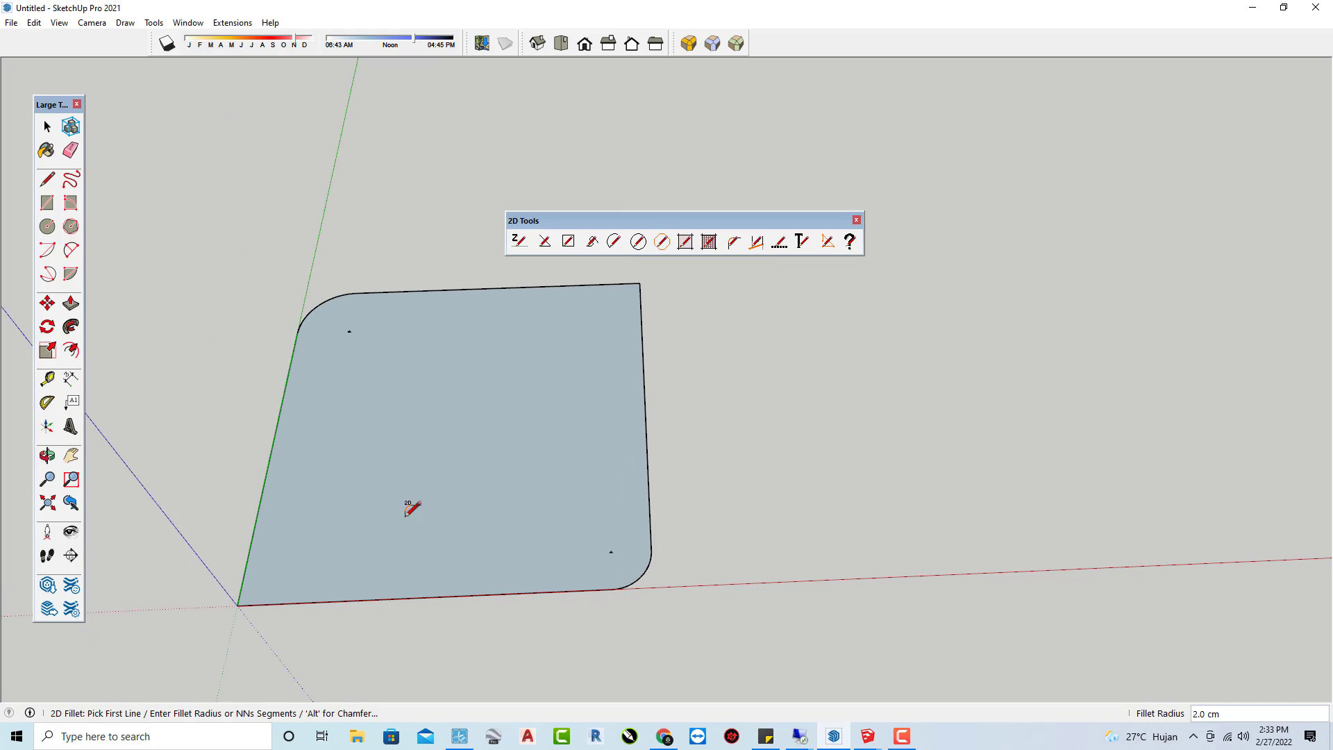
{"action": "left_click", "coordinate": [260, 513]}
{"action": "left_click", "coordinate": [334, 596]}
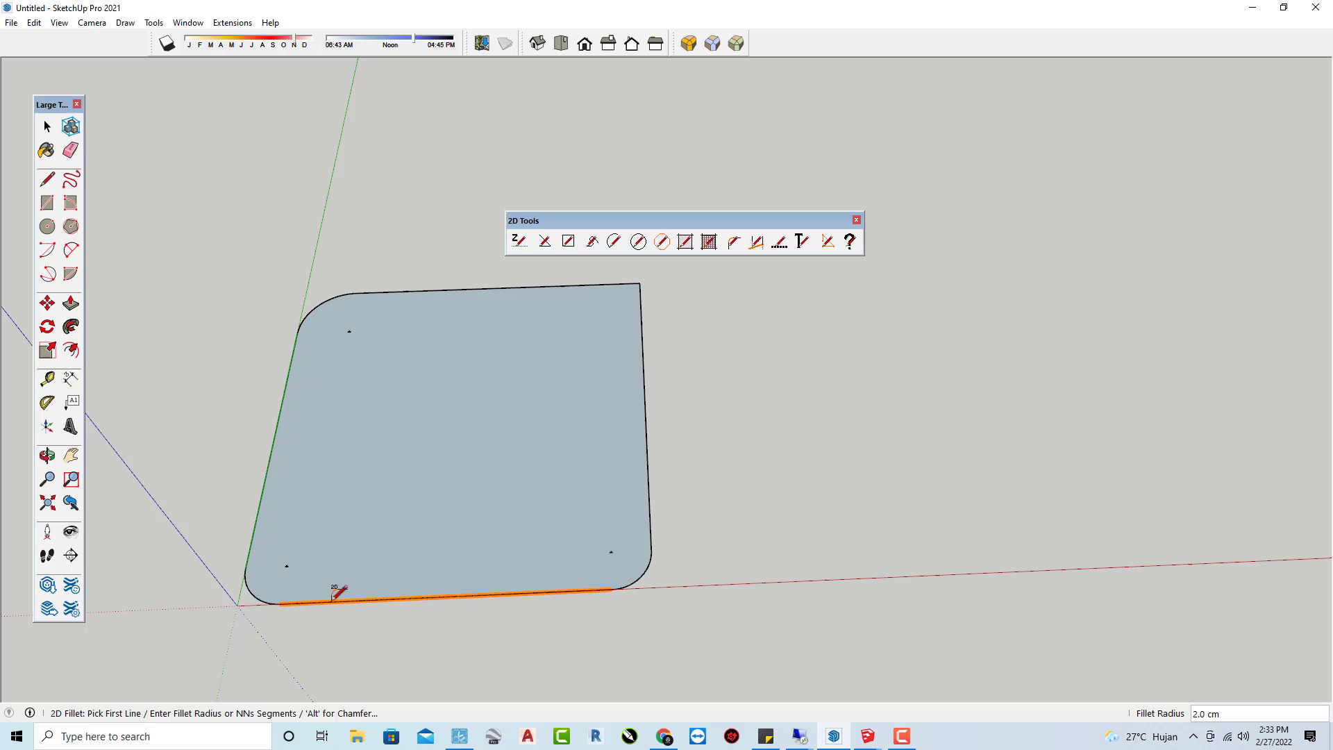
{"action": "left_click", "coordinate": [579, 285]}
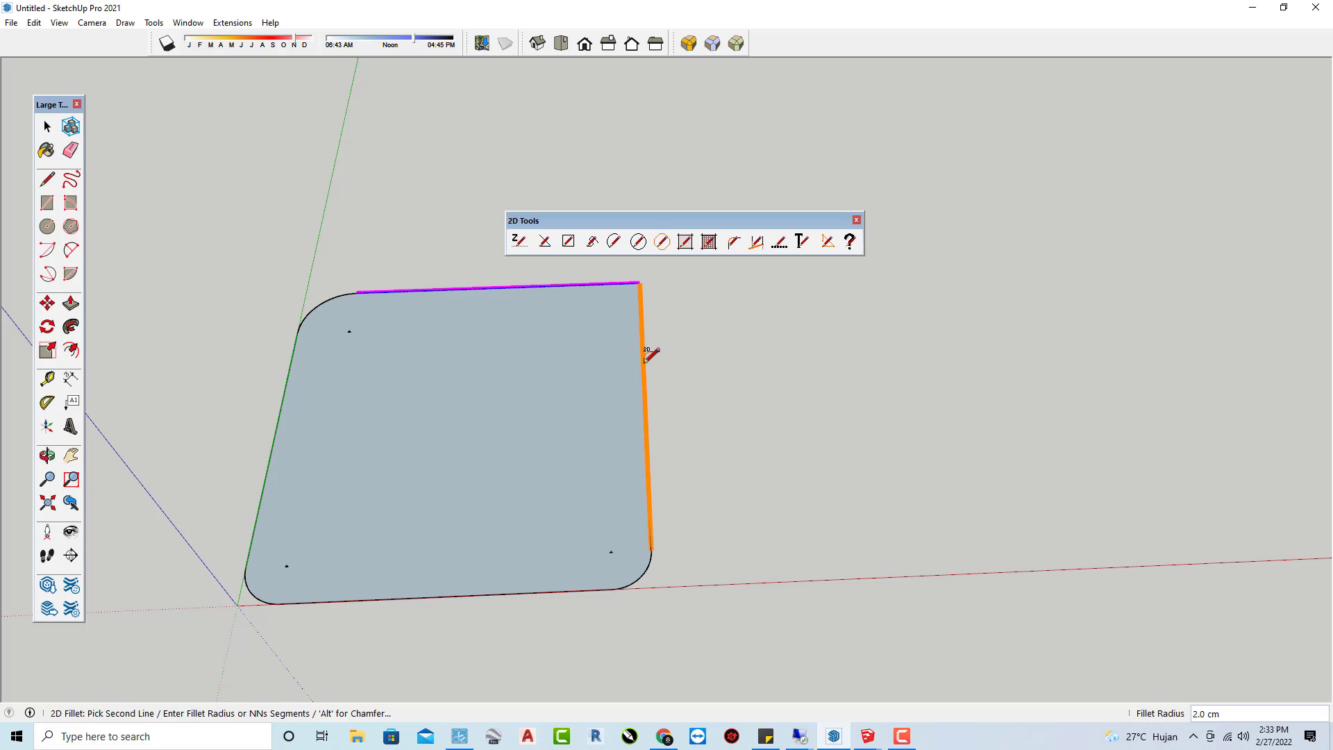
{"action": "left_click", "coordinate": [643, 352]}
Orbit around the rounded square and move the floating tool panel aside
{"action": "mouse_move", "coordinate": [649, 356]}
{"action": "middle_mouse_down"}
{"action": "mouse_move", "coordinate": [389, 407]}
{"action": "mouse_move", "coordinate": [619, 381]}
{"action": "middle_mouse_up"}
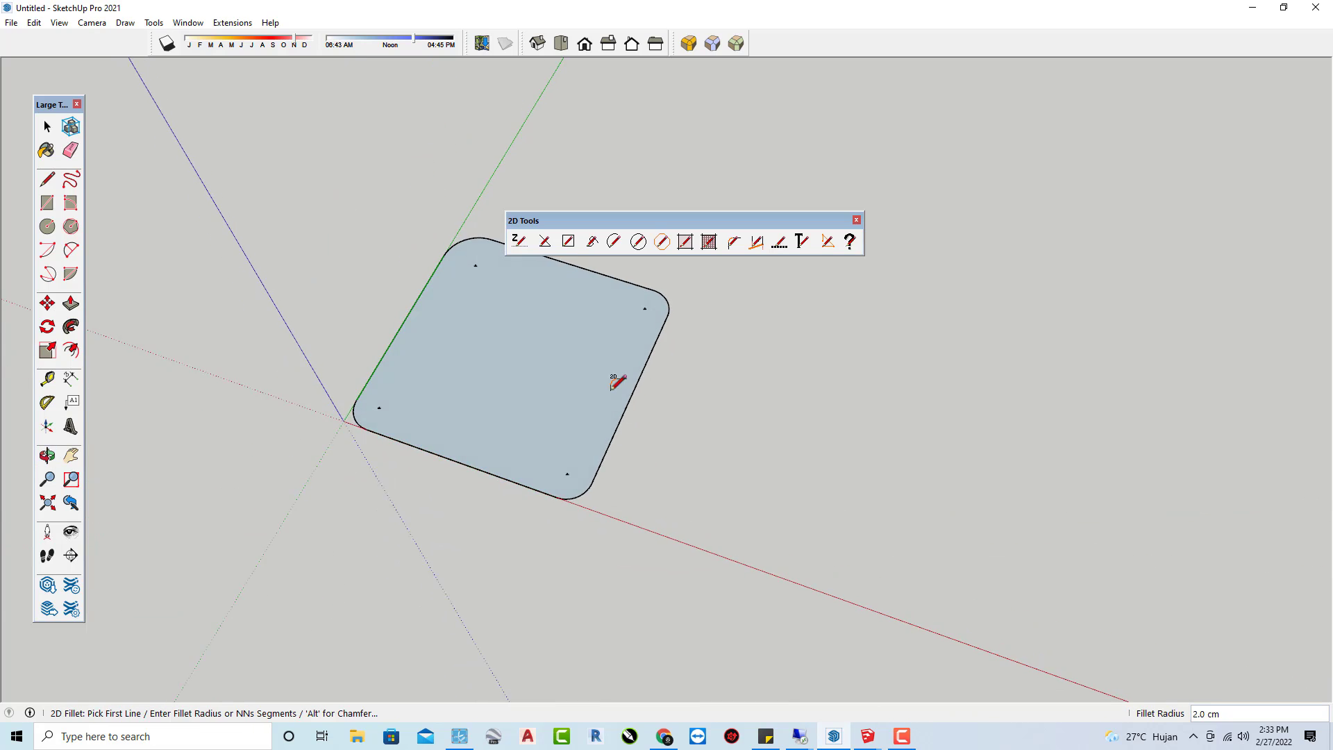
{"action": "scroll", "coordinate": [672, 357], "scroll_direction": "up", "scroll_amount": 3}
{"action": "scroll", "coordinate": [473, 347], "scroll_direction": "down", "scroll_amount": 4}
{"action": "scroll", "coordinate": [451, 346], "scroll_direction": "up", "scroll_amount": 2}
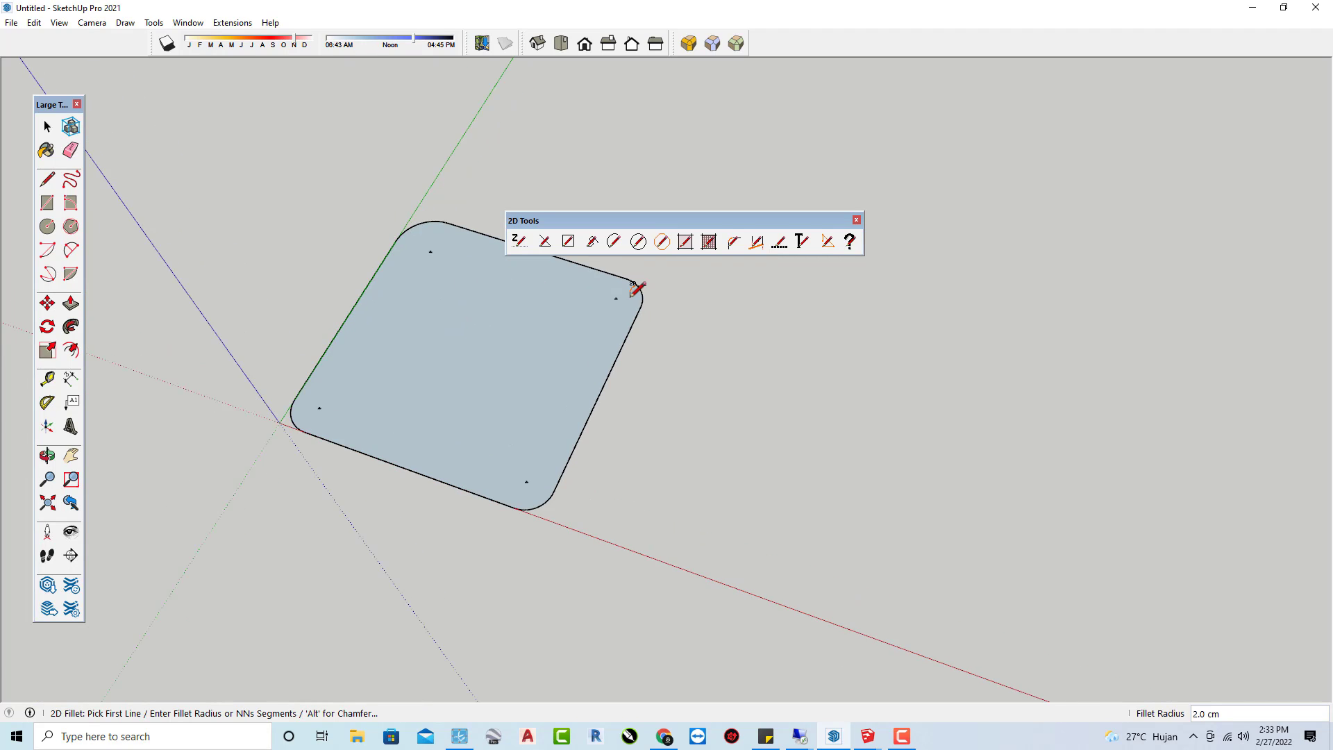
{"action": "scroll", "coordinate": [633, 288], "scroll_direction": "up", "scroll_amount": 2}
{"action": "left_click_drag", "start_coordinate": [605, 219], "coordinate": [690, 170]}
{"action": "scroll", "coordinate": [359, 327], "scroll_direction": "down", "scroll_amount": 1}
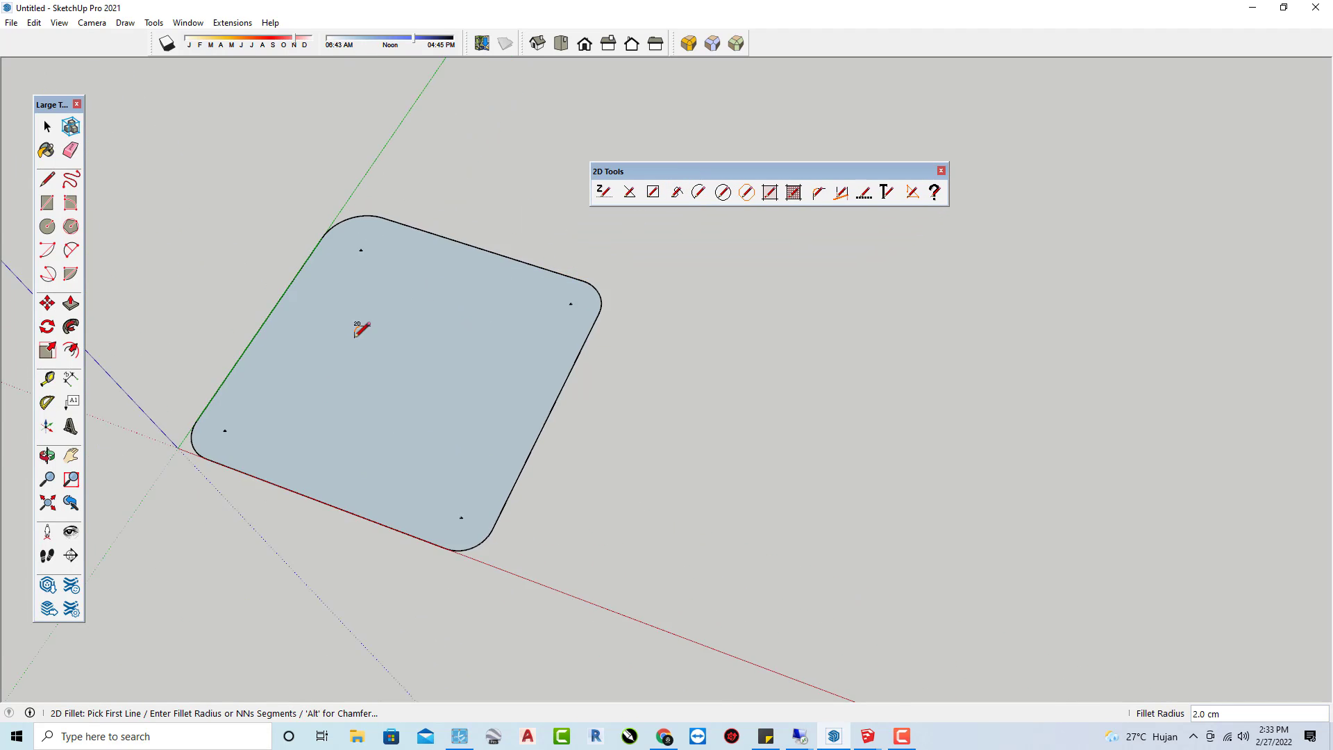
{"action": "mouse_move", "coordinate": [359, 327]}
{"action": "middle_mouse_down"}
{"action": "mouse_move", "coordinate": [551, 368]}
{"action": "mouse_move", "coordinate": [369, 410]}
{"action": "mouse_move", "coordinate": [462, 358]}
{"action": "middle_mouse_up"}
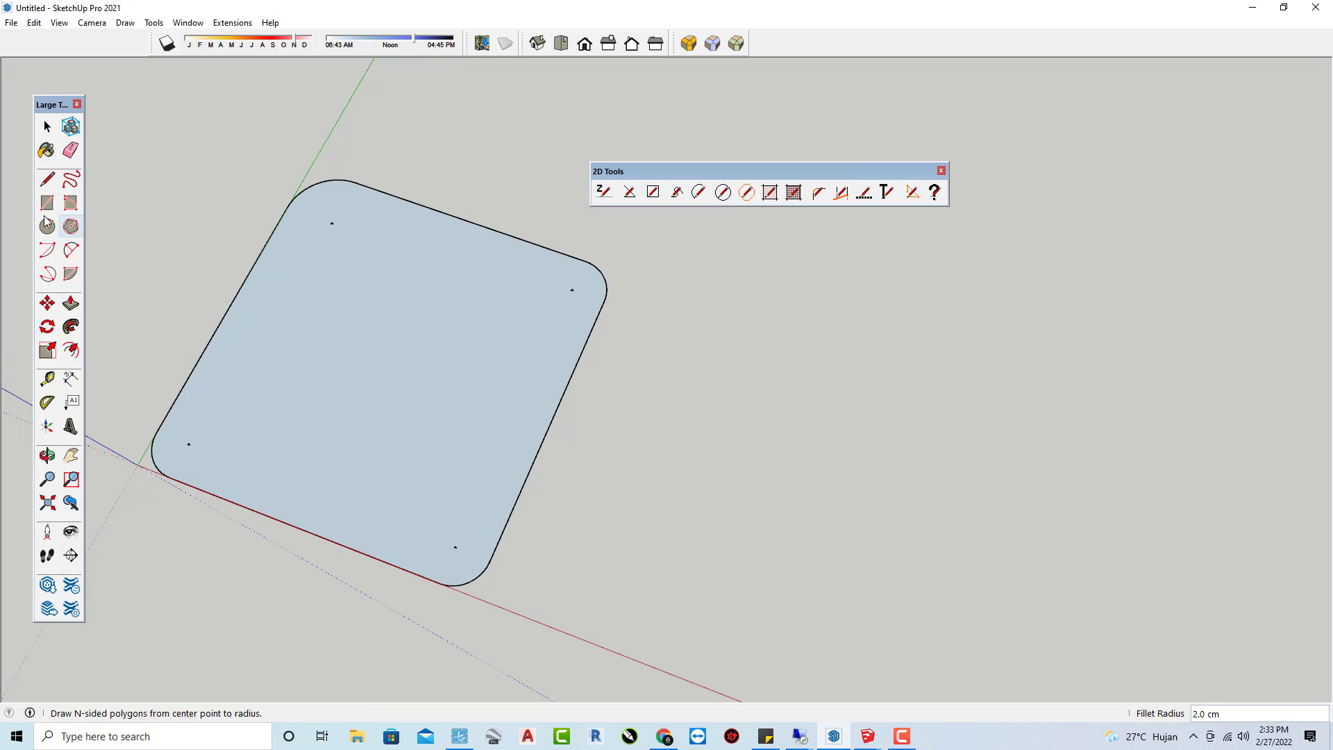
Start a line beside the square with a horizontal first segment
{"action": "left_click", "coordinate": [47, 179]}
{"action": "middle_click_drag", "start_coordinate": [347, 416], "coordinate": [593, 563]}
{"action": "left_click", "coordinate": [597, 504]}
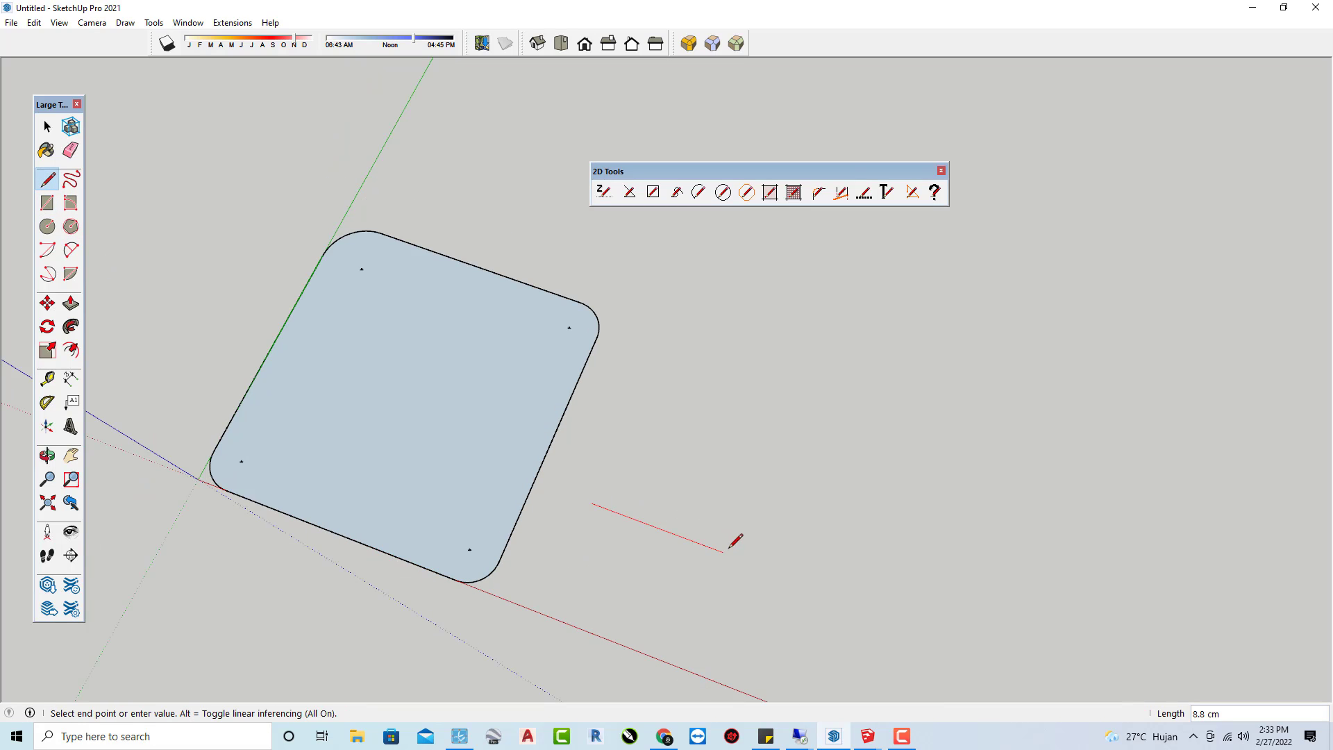
{"action": "left_click", "coordinate": [752, 562]}
{"action": "scroll", "coordinate": [884, 512], "scroll_direction": "down", "scroll_amount": 1}
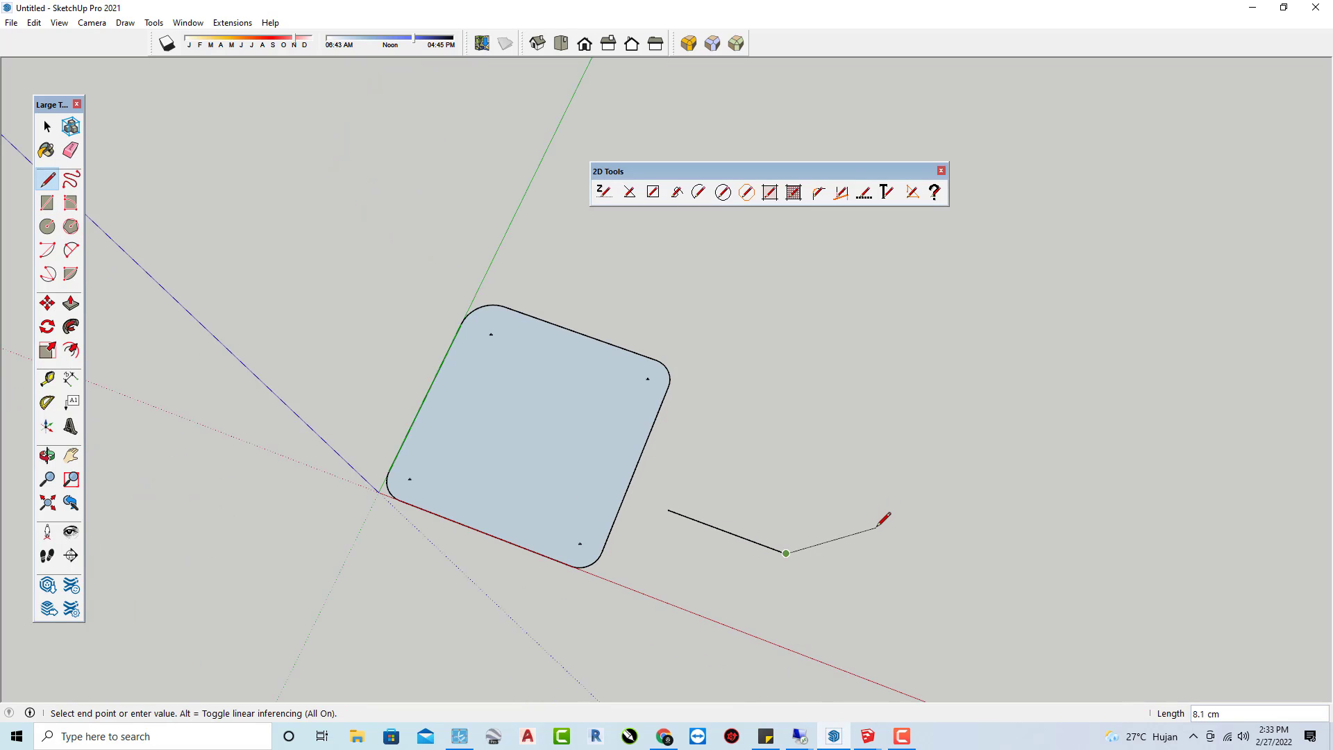
In Top view, extend the line with alternating diagonal and horizontal steps, ending in a top horizontal
{"action": "left_click", "coordinate": [562, 43]}
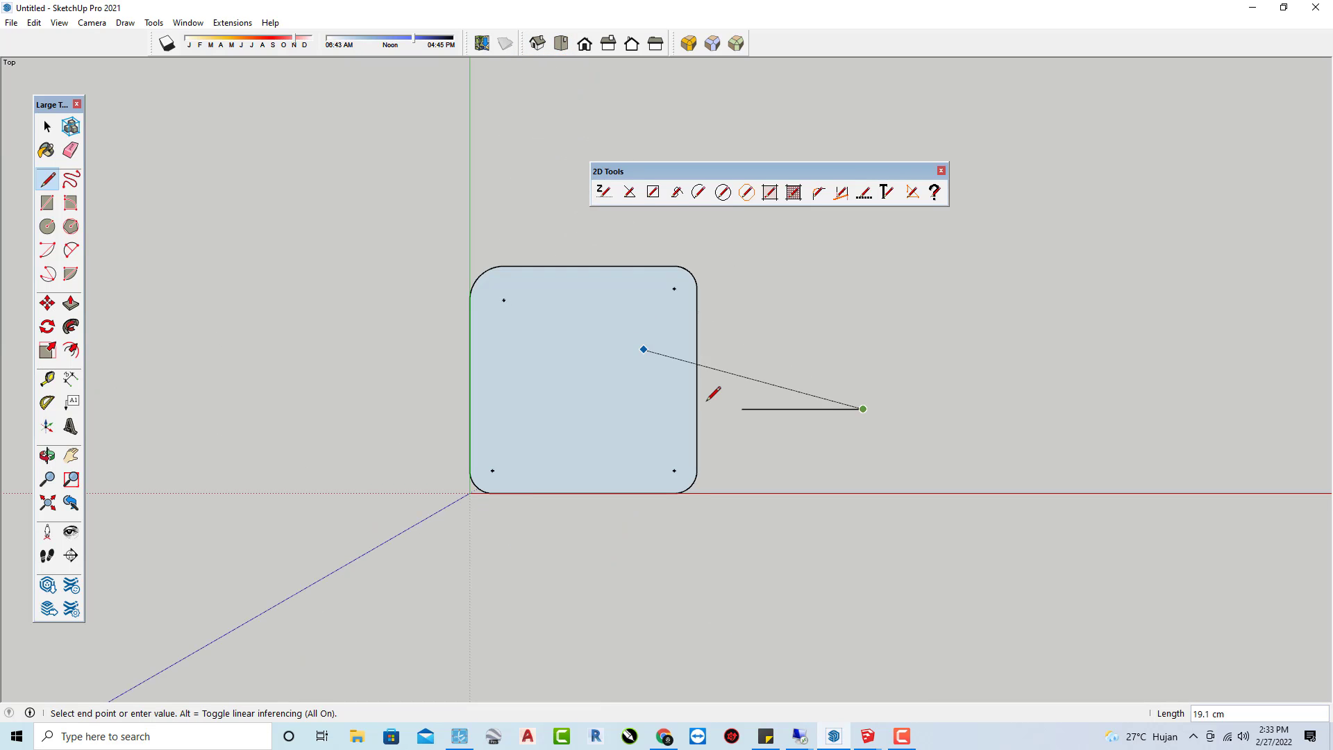
{"action": "left_click", "coordinate": [884, 348]}
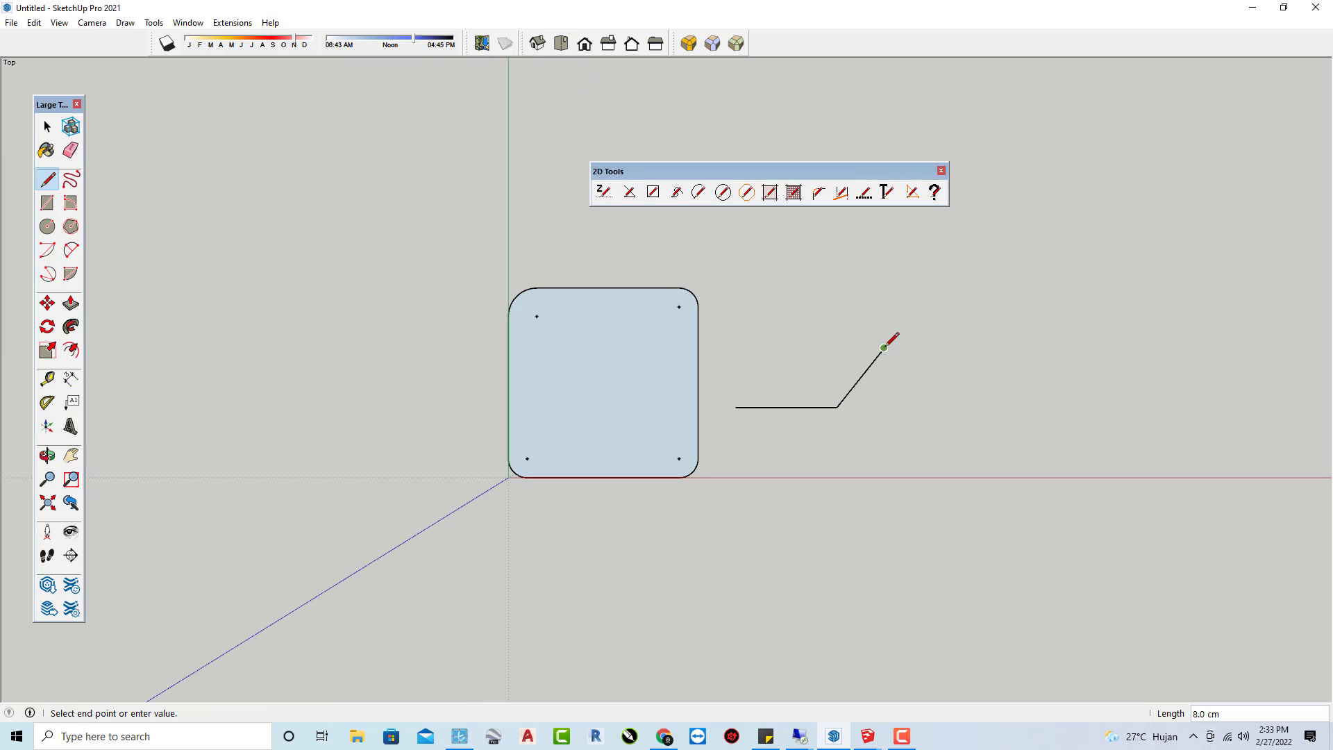
{"action": "left_click", "coordinate": [999, 270]}
{"action": "left_click", "coordinate": [1103, 271]}
{"action": "left_click", "coordinate": [1132, 202]}
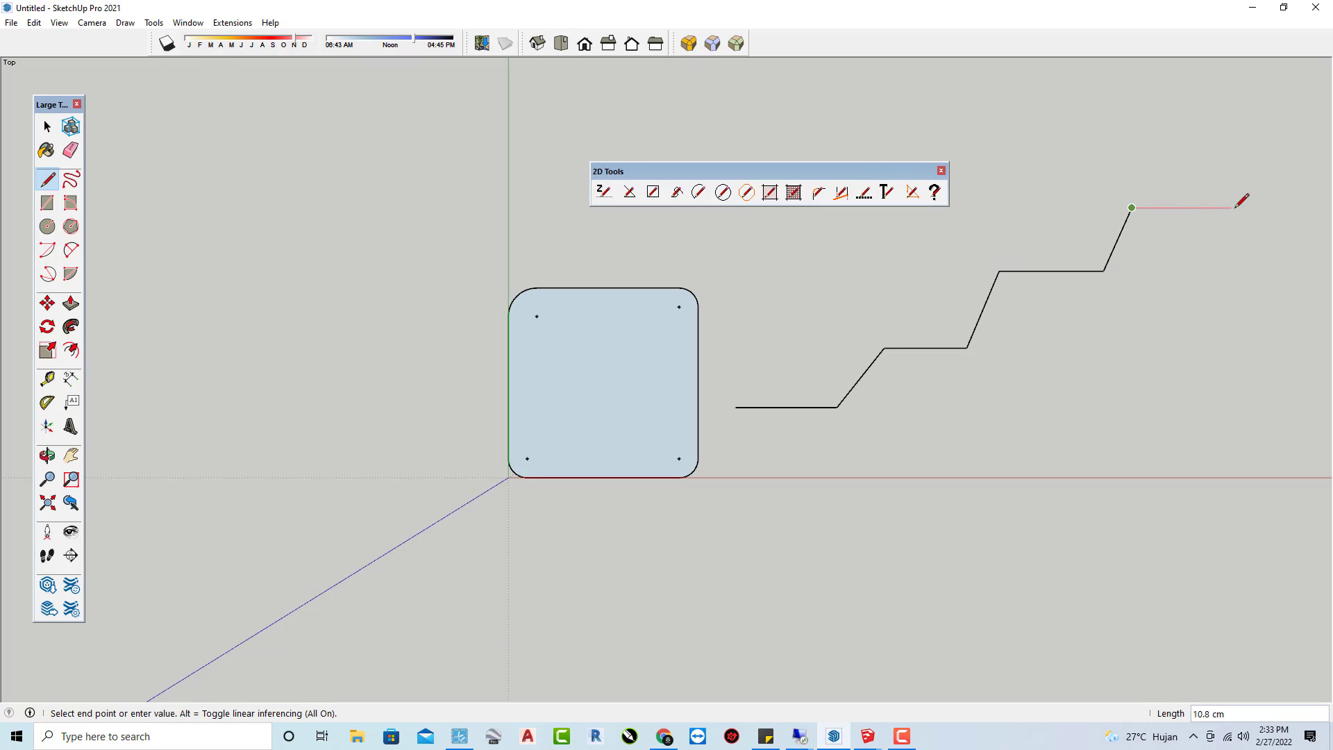
{"action": "left_click", "coordinate": [1235, 202]}
{"action": "scroll", "coordinate": [773, 319], "scroll_direction": "up", "scroll_amount": 2}
{"action": "key", "text": "space"}
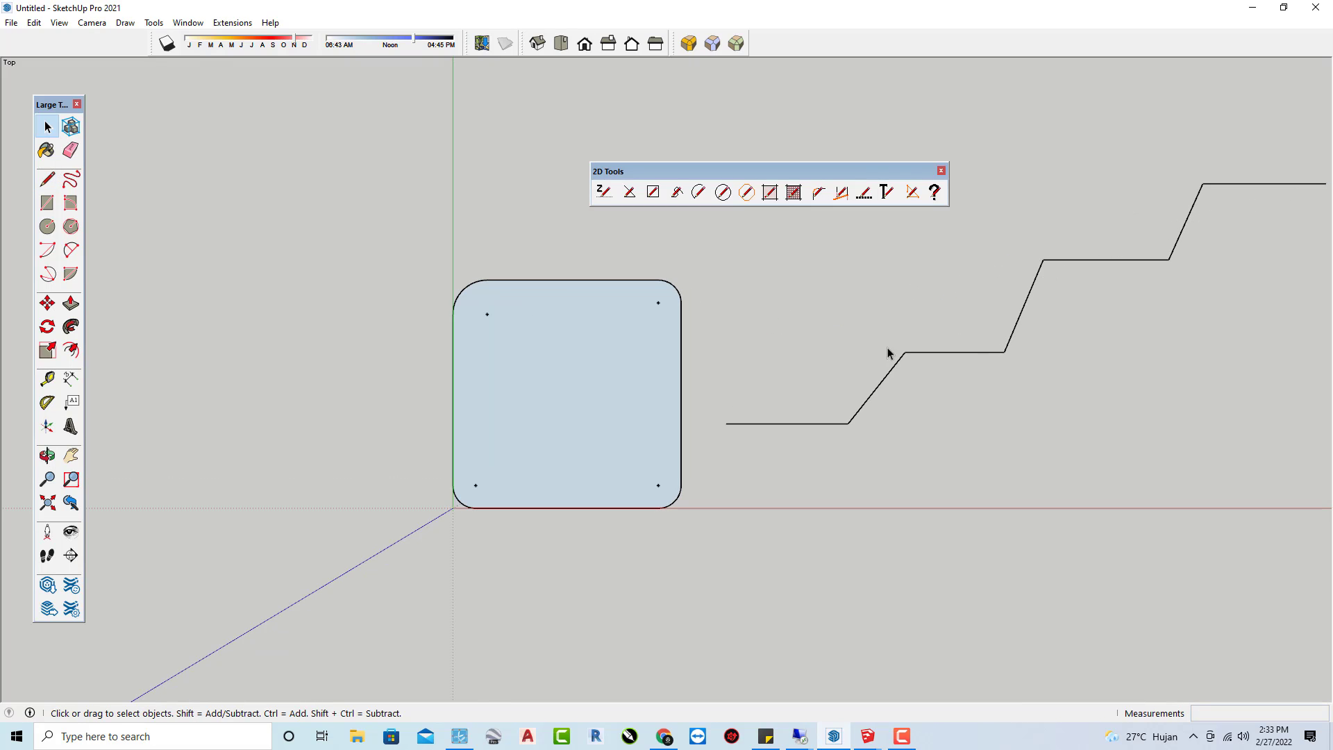
{"action": "scroll", "coordinate": [833, 389], "scroll_direction": "down", "scroll_amount": 2}
{"action": "scroll", "coordinate": [797, 409], "scroll_direction": "up", "scroll_amount": 3}
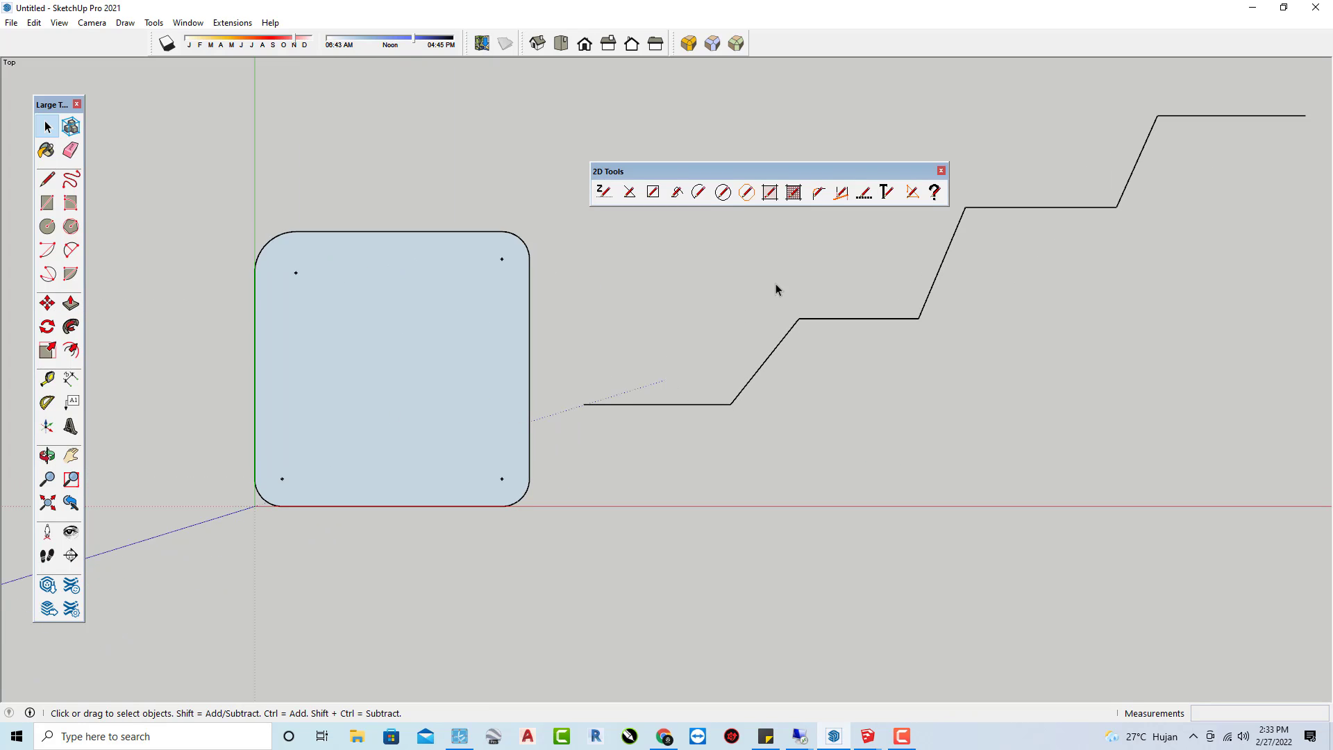
Fillet all six bends of the stepped line with 2.0 cm arcs
{"action": "left_click", "coordinate": [818, 192]}
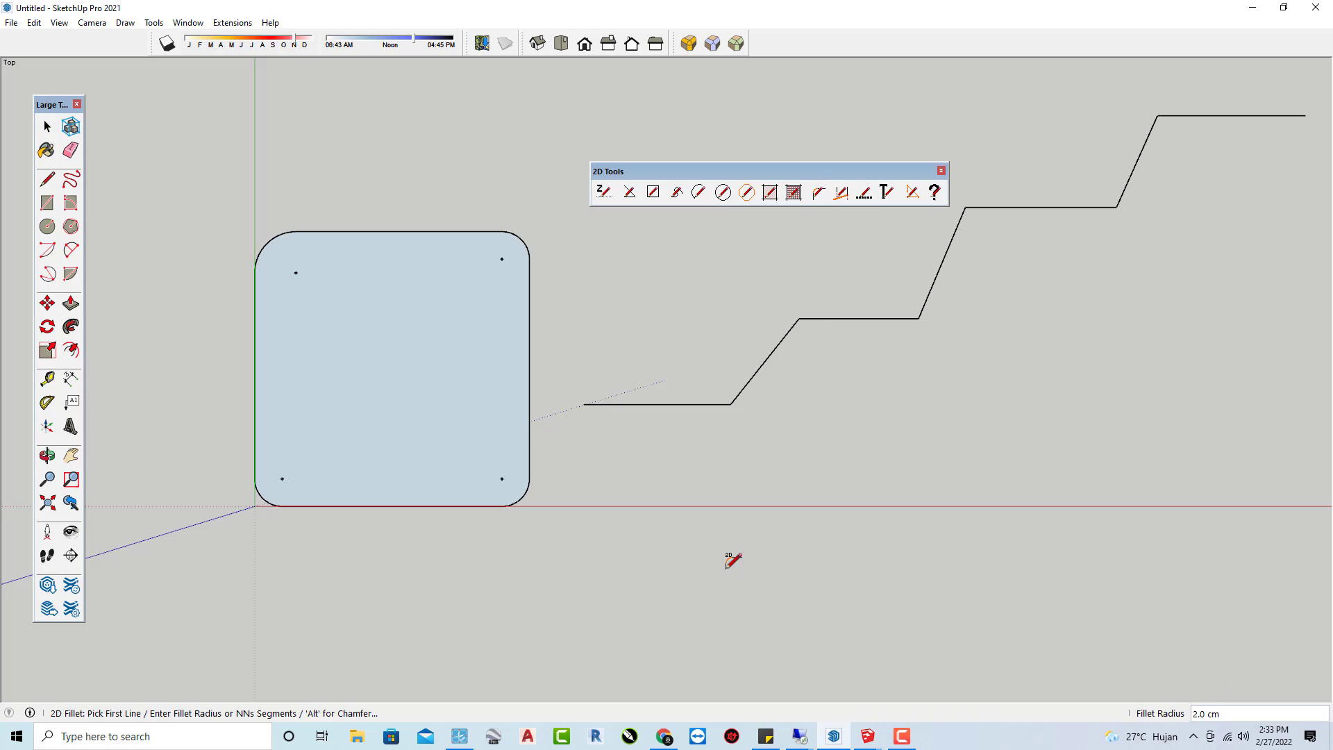
{"action": "left_click", "coordinate": [709, 404]}
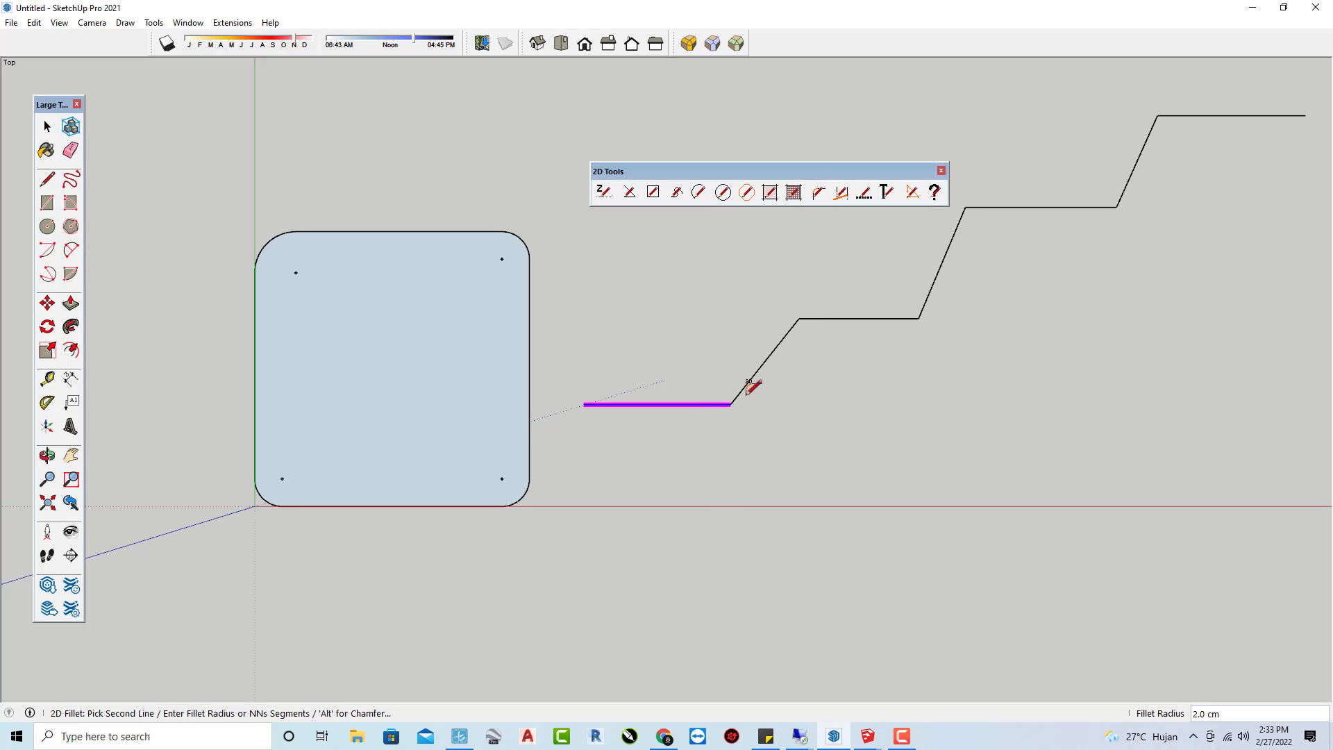
{"action": "left_click", "coordinate": [752, 378]}
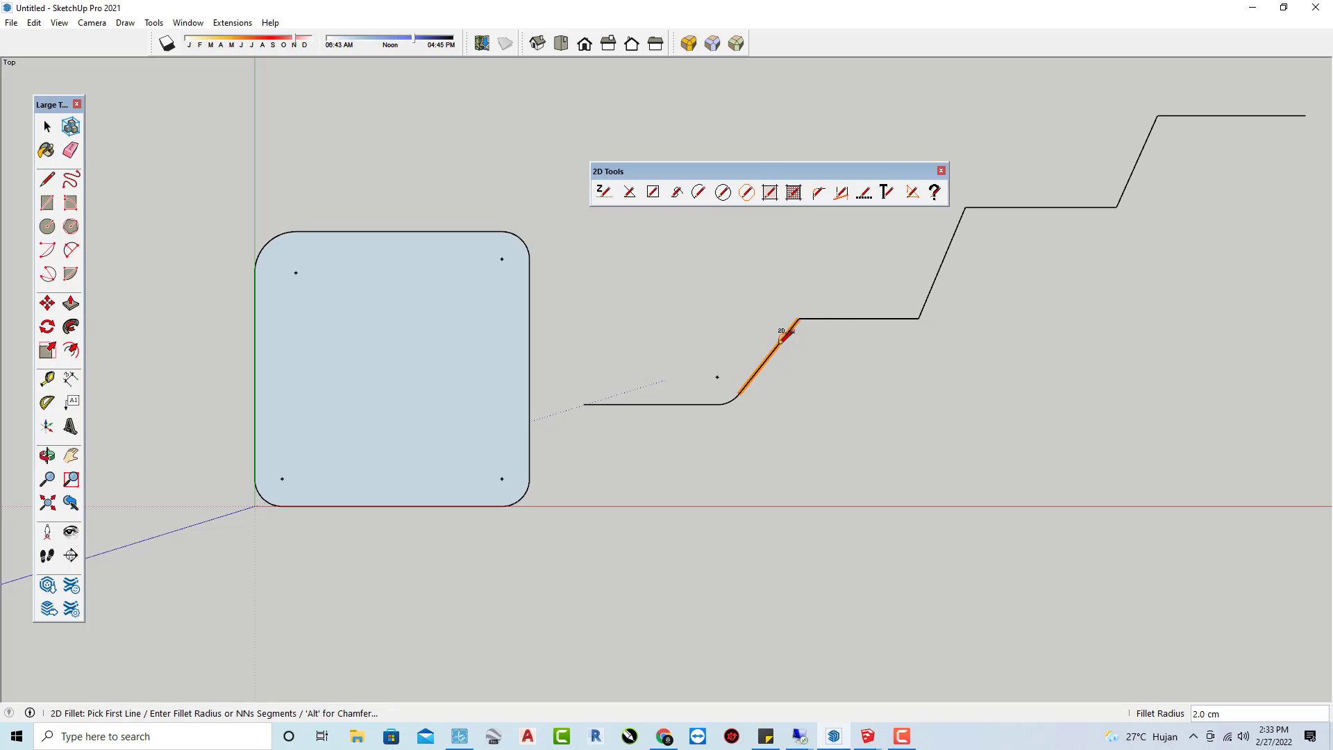
{"action": "left_click", "coordinate": [785, 330]}
{"action": "left_click", "coordinate": [828, 317]}
{"action": "left_click", "coordinate": [931, 290]}
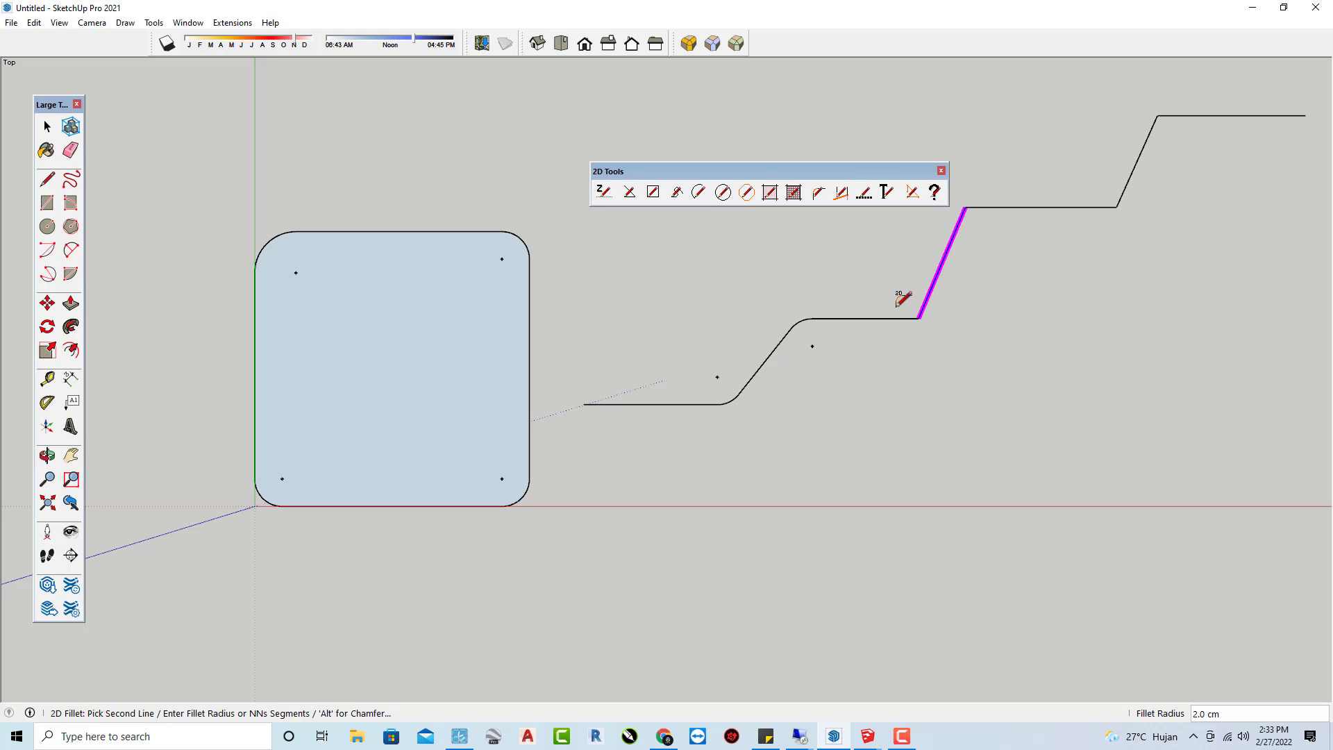
{"action": "left_click", "coordinate": [895, 318]}
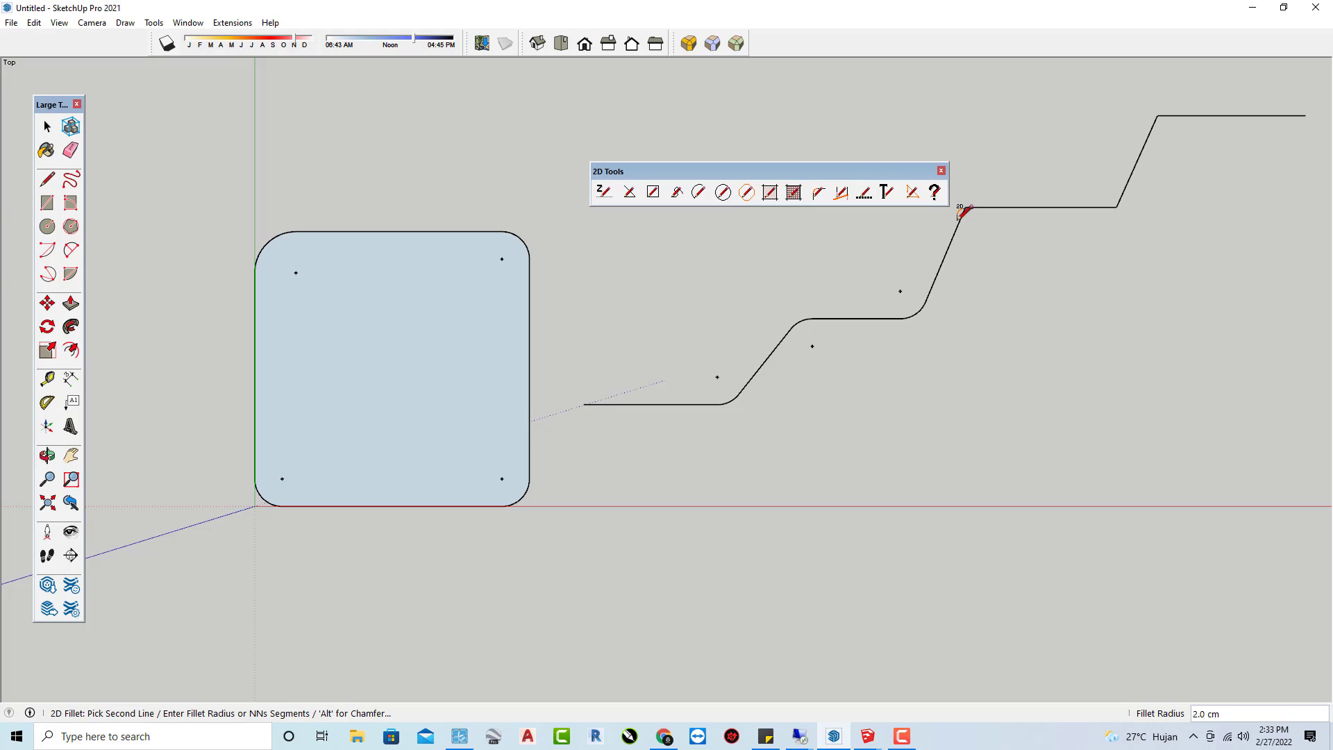
{"action": "left_click", "coordinate": [962, 213]}
{"action": "left_click", "coordinate": [987, 206]}
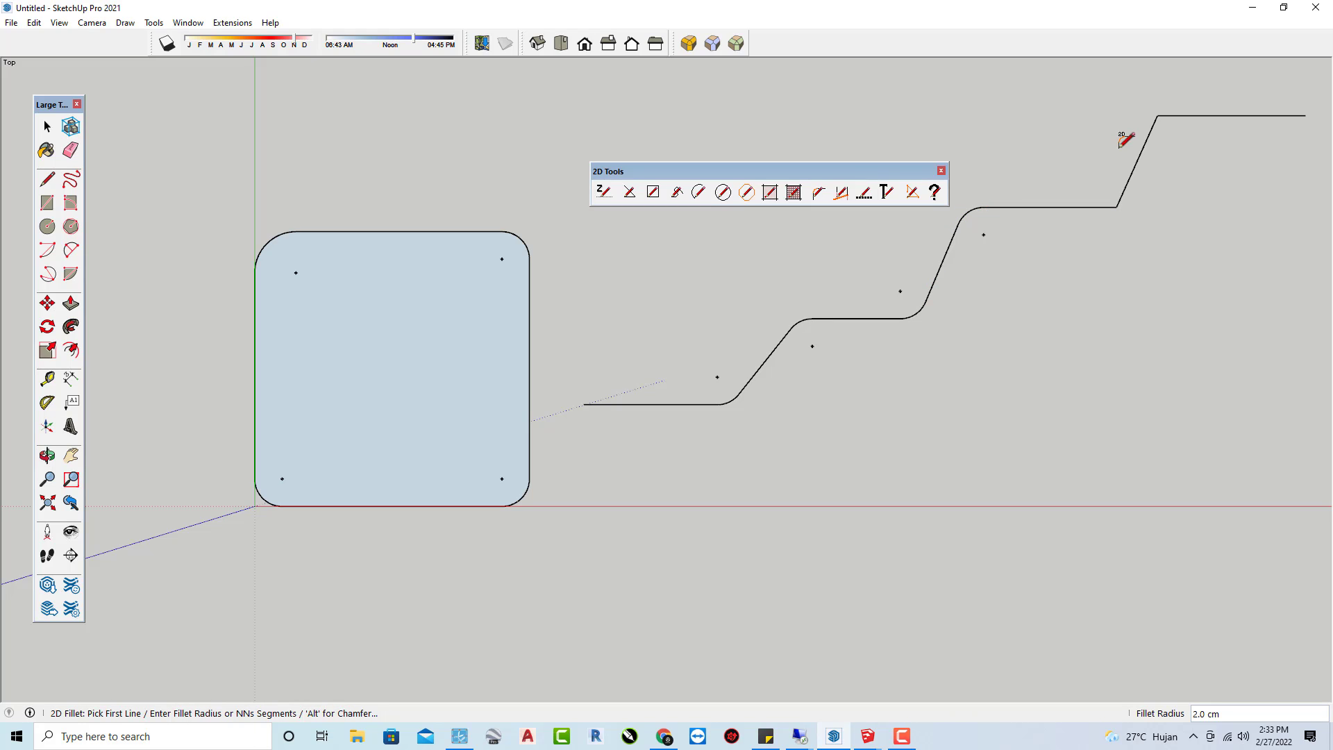
{"action": "left_click", "coordinate": [1144, 141]}
{"action": "left_click", "coordinate": [1097, 205]}
{"action": "left_click", "coordinate": [1151, 130]}
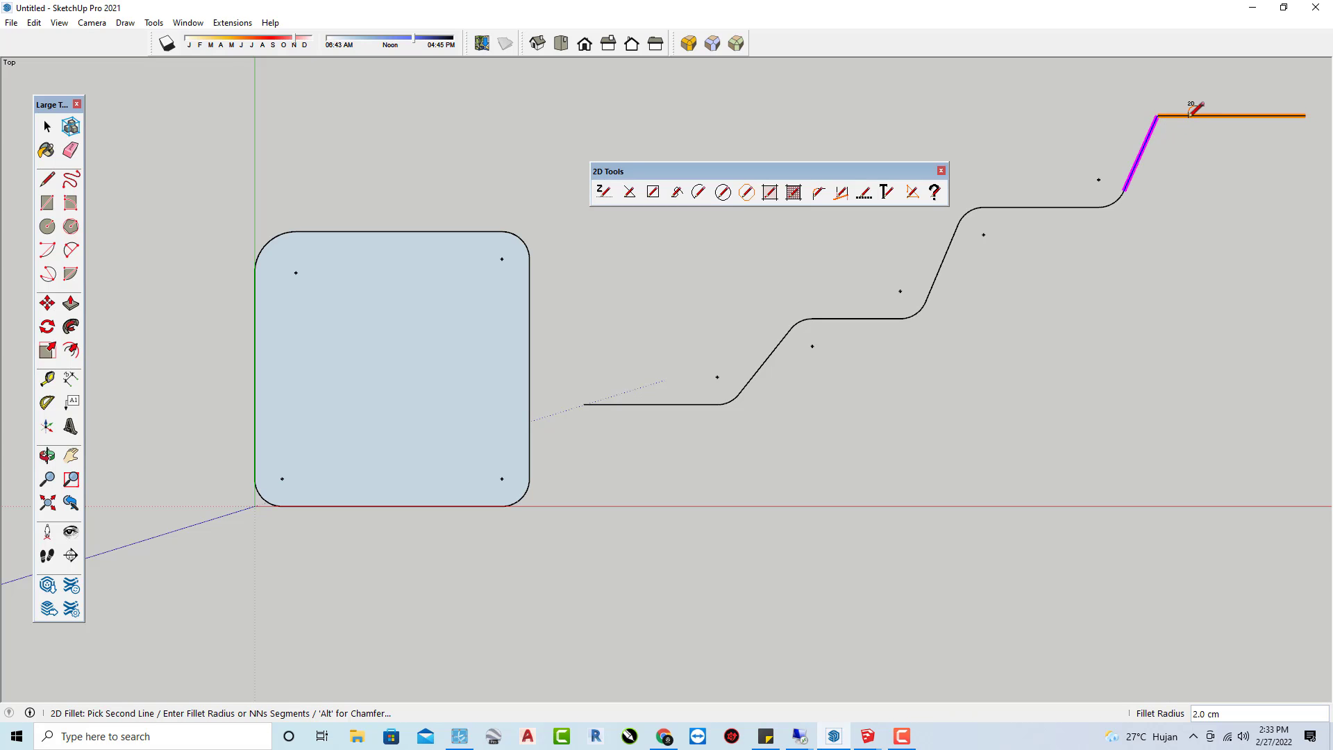
{"action": "left_click", "coordinate": [1183, 117]}
Orbit and zoom to inspect the smooth rounded curve
{"action": "scroll", "coordinate": [725, 305], "scroll_direction": "down", "scroll_amount": 1}
{"action": "scroll", "coordinate": [726, 306], "scroll_direction": "down", "scroll_amount": 2}
{"action": "scroll", "coordinate": [726, 389], "scroll_direction": "up", "scroll_amount": 1}
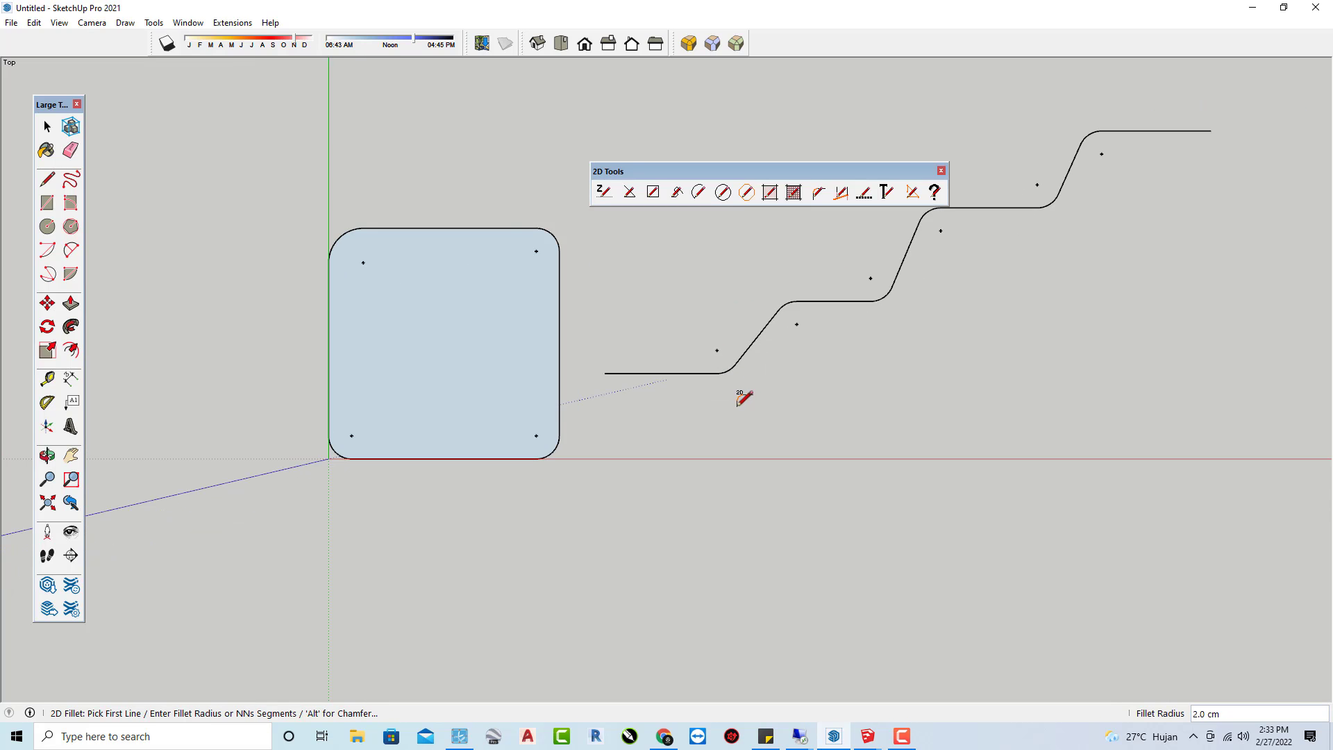
{"action": "mouse_move", "coordinate": [744, 396]}
{"action": "middle_mouse_down"}
{"action": "mouse_move", "coordinate": [834, 259]}
{"action": "mouse_move", "coordinate": [887, 325]}
{"action": "mouse_move", "coordinate": [858, 259]}
{"action": "mouse_move", "coordinate": [554, 268]}
{"action": "middle_mouse_up"}
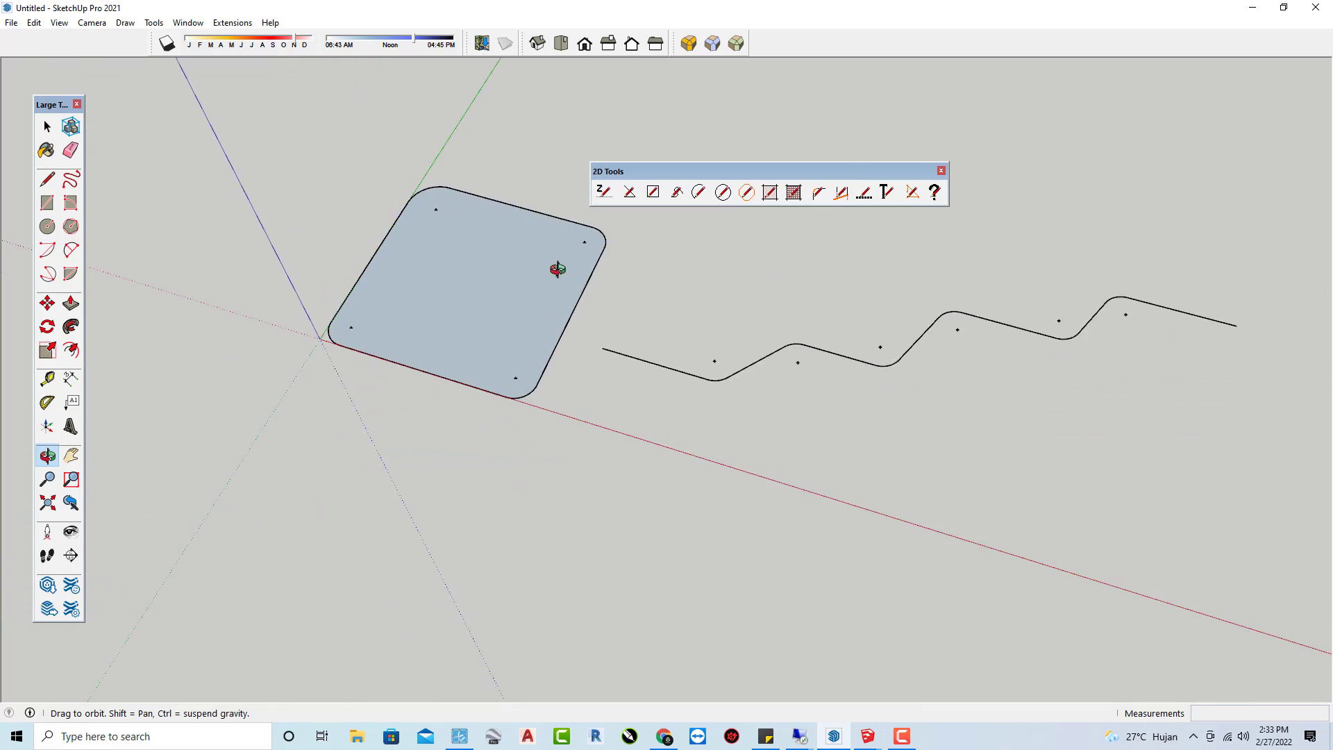
{"action": "mouse_move", "coordinate": [771, 366]}
{"action": "middle_mouse_down"}
{"action": "mouse_move", "coordinate": [1015, 289]}
{"action": "mouse_move", "coordinate": [697, 313]}
{"action": "mouse_move", "coordinate": [479, 396]}
{"action": "mouse_move", "coordinate": [685, 349]}
{"action": "middle_mouse_up"}
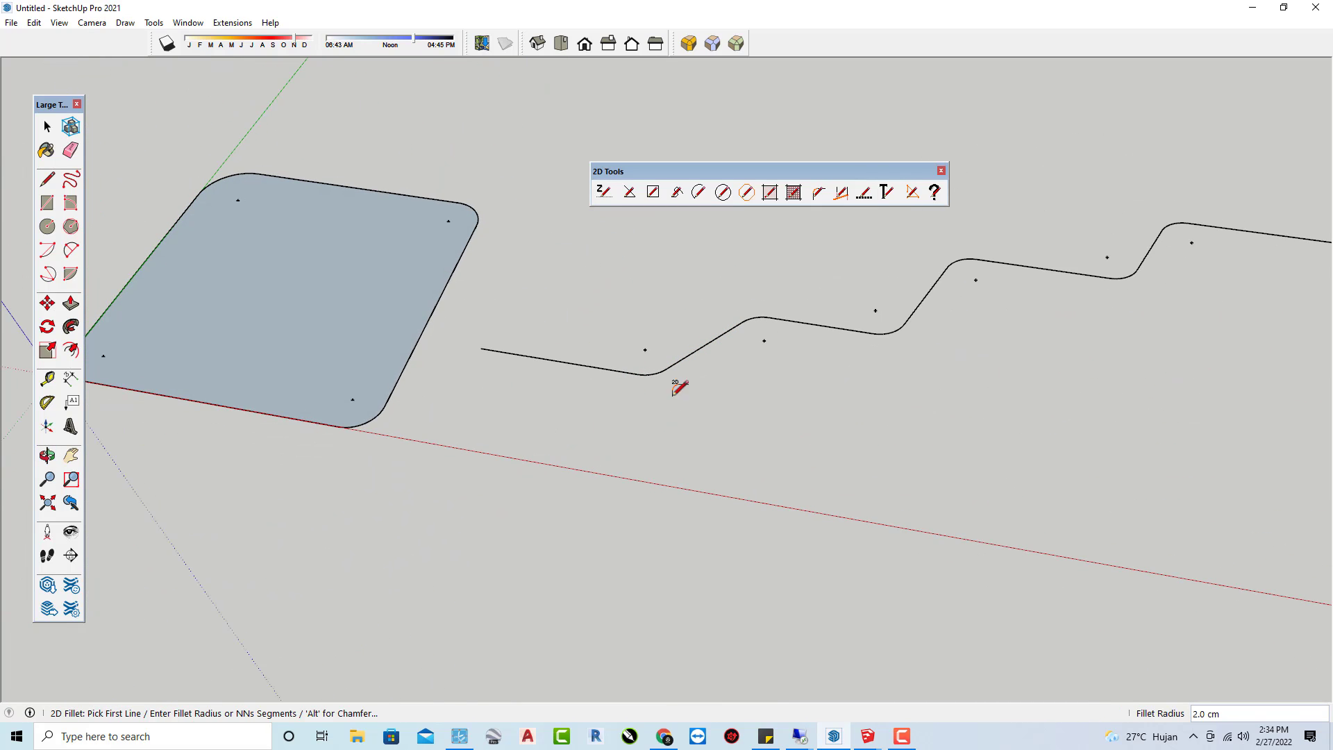
{"action": "scroll", "coordinate": [708, 334], "scroll_direction": "up", "scroll_amount": 1}
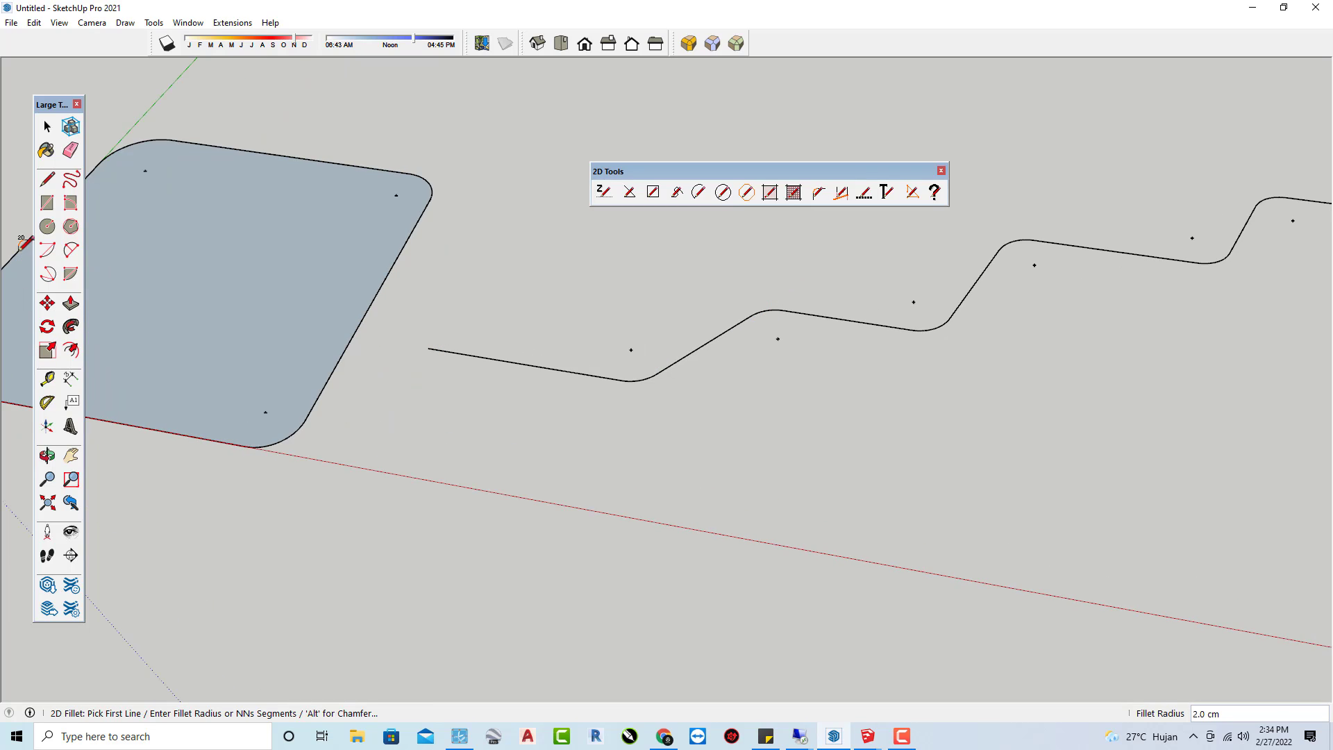
Draw a short horizontal line below the curves and a vertical line above its end
{"action": "left_click", "coordinate": [47, 179]}
{"action": "left_click", "coordinate": [552, 448]}
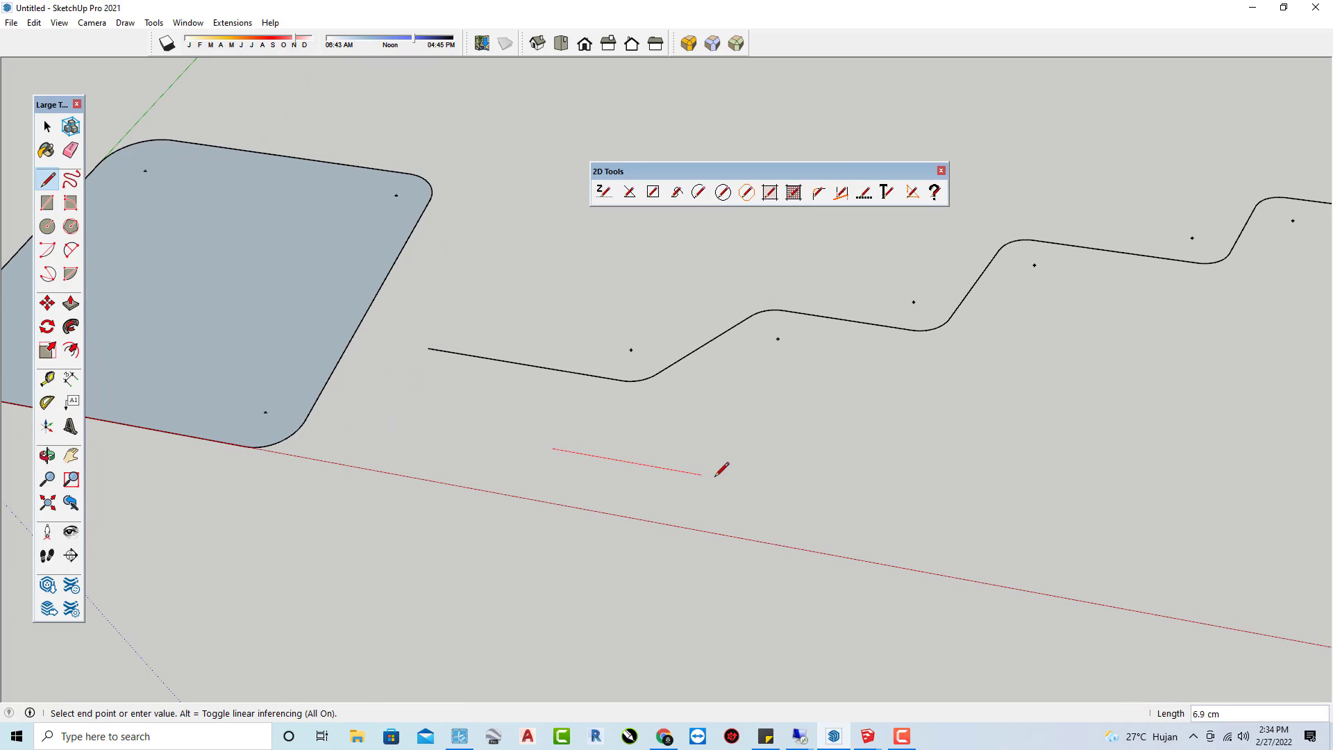
{"action": "left_click", "coordinate": [722, 478]}
{"action": "key", "text": "space"}
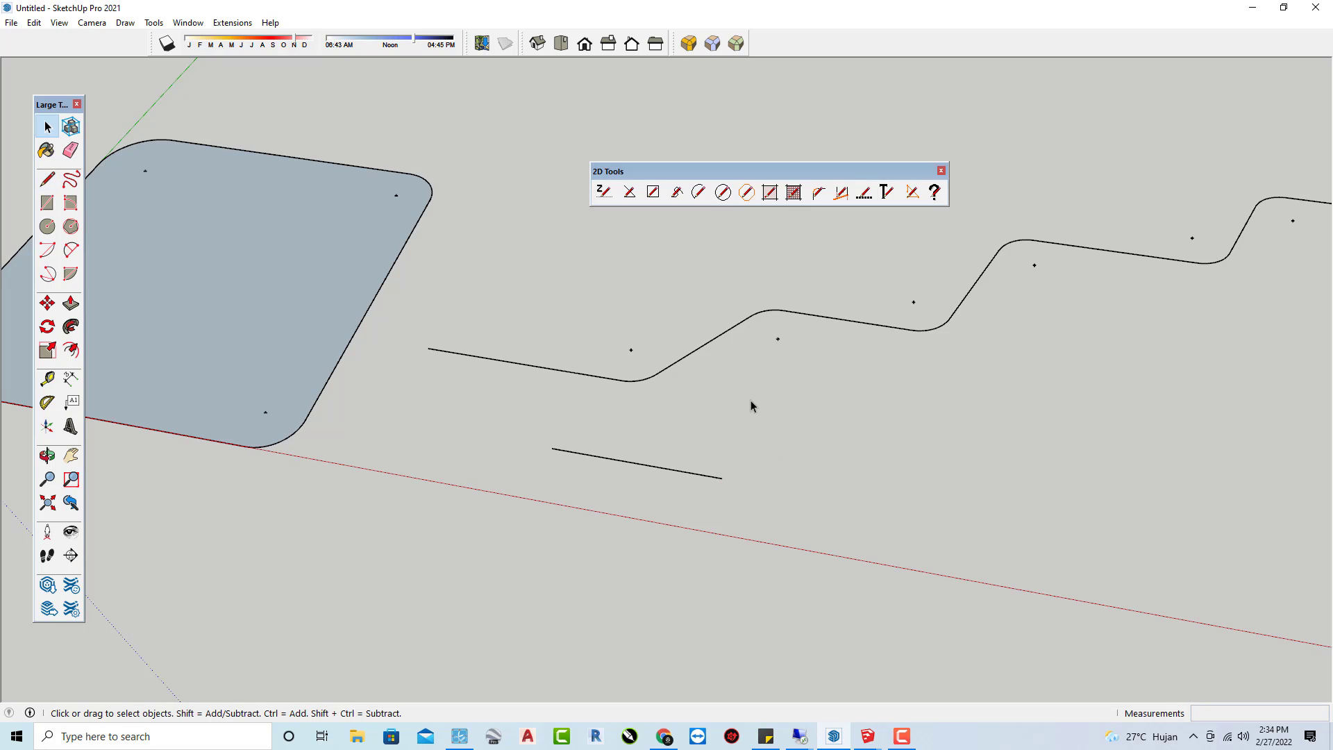
{"action": "key", "text": "l"}
{"action": "left_click", "coordinate": [729, 364]}
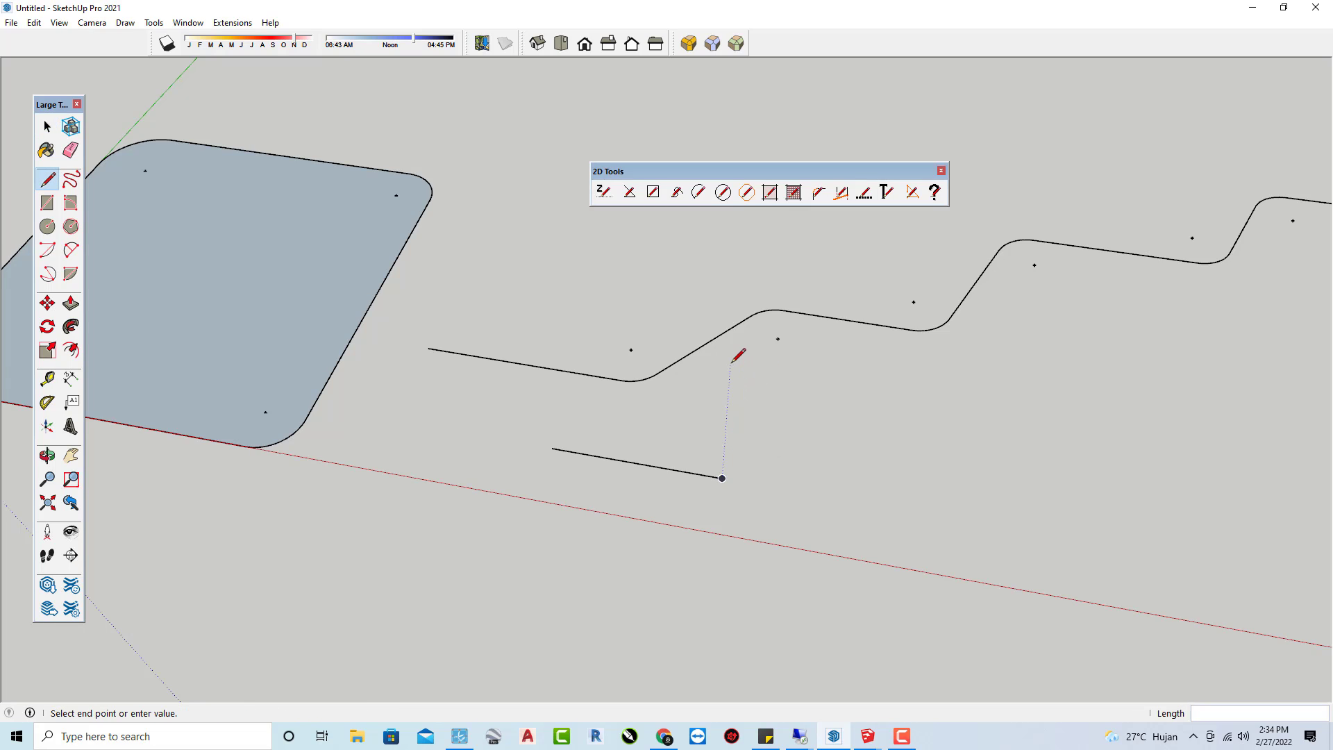
{"action": "left_click", "coordinate": [724, 435]}
{"action": "key", "text": "space"}
{"action": "scroll", "coordinate": [740, 463], "scroll_direction": "up", "scroll_amount": 3}
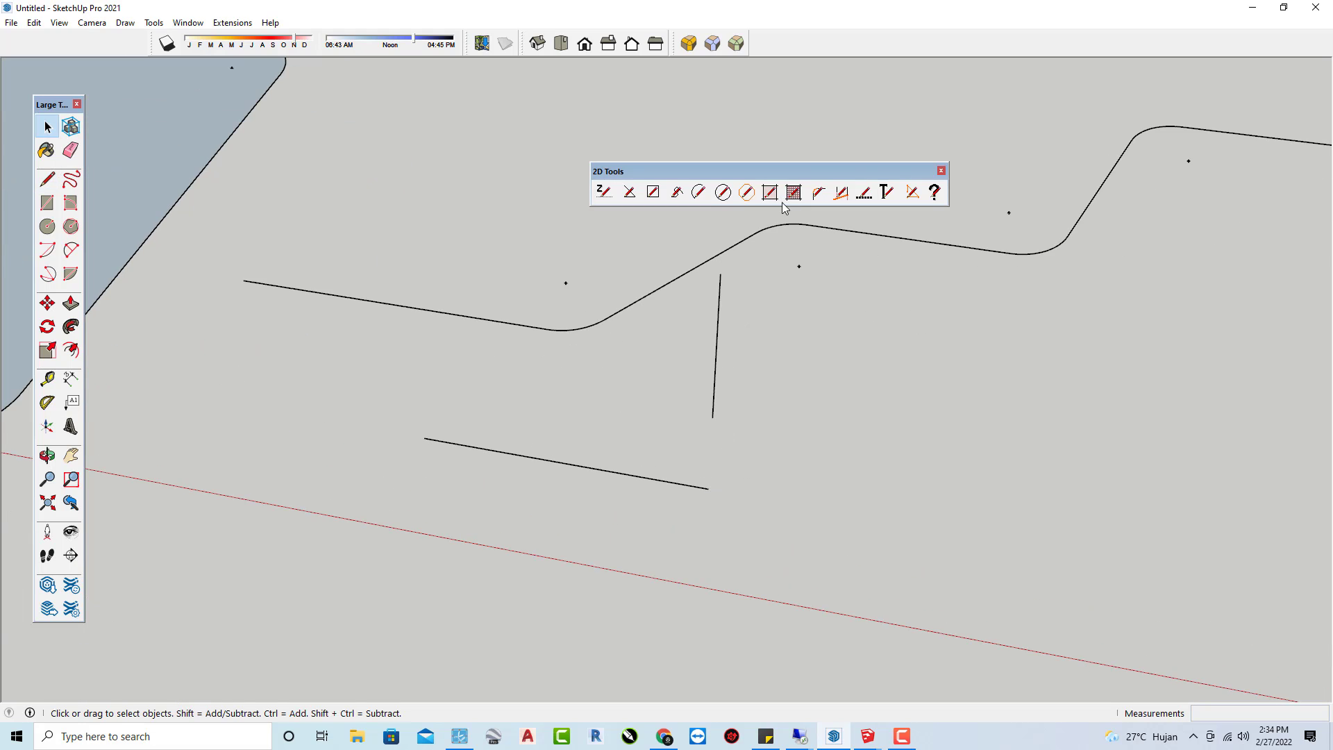
Fillet the corner between the short line and the vertical line
{"action": "left_click", "coordinate": [818, 192]}
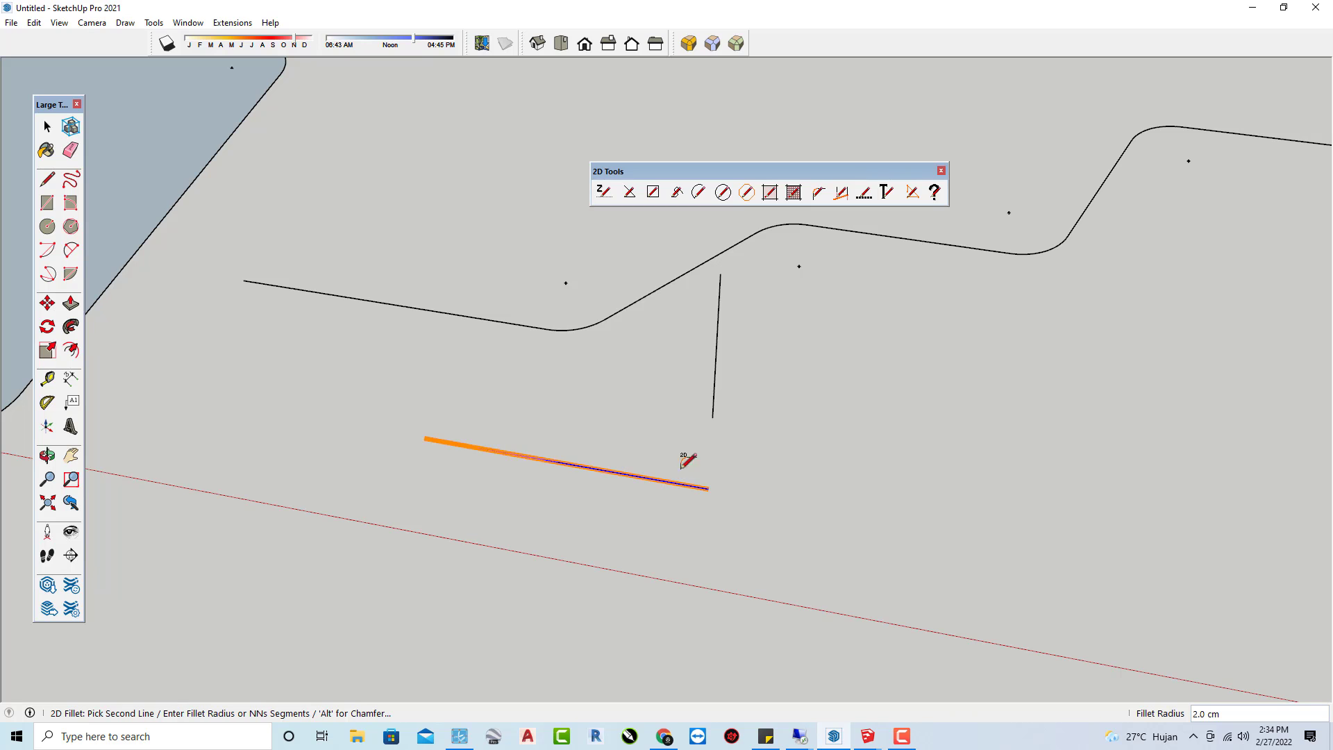
{"action": "left_click", "coordinate": [677, 482]}
{"action": "left_click", "coordinate": [716, 388]}
{"action": "mouse_move", "coordinate": [716, 387]}
{"action": "middle_mouse_down"}
{"action": "mouse_move", "coordinate": [759, 461]}
{"action": "mouse_move", "coordinate": [937, 562]}
{"action": "mouse_move", "coordinate": [1059, 586]}
{"action": "mouse_move", "coordinate": [938, 351]}
{"action": "mouse_move", "coordinate": [929, 259]}
{"action": "mouse_move", "coordinate": [477, 259]}
{"action": "mouse_move", "coordinate": [375, 215]}
{"action": "mouse_move", "coordinate": [518, 191]}
{"action": "mouse_move", "coordinate": [535, 214]}
{"action": "mouse_move", "coordinate": [521, 285]}
{"action": "mouse_move", "coordinate": [542, 336]}
{"action": "mouse_move", "coordinate": [486, 326]}
{"action": "middle_mouse_up"}
Draw a rectangle on the ground among the curves
{"action": "left_click", "coordinate": [47, 203]}
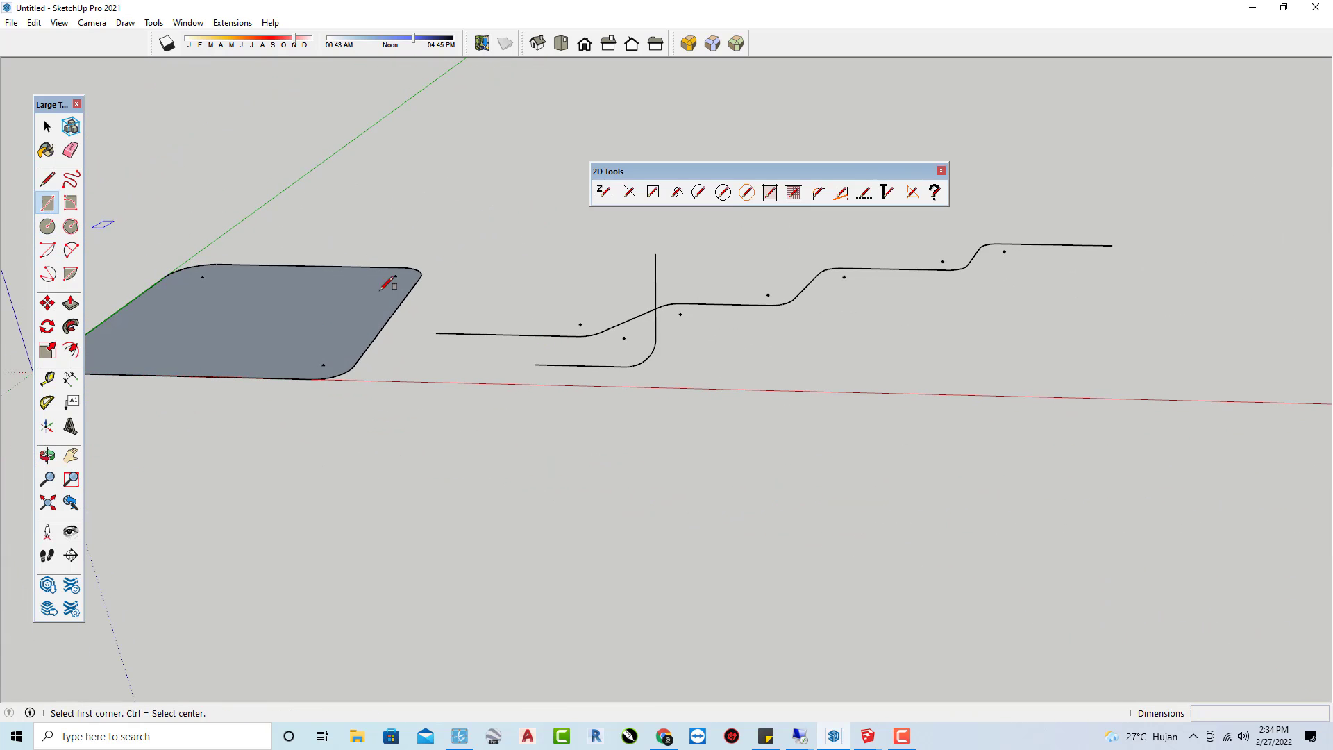
{"action": "scroll", "coordinate": [773, 431], "scroll_direction": "up", "scroll_amount": 3}
{"action": "scroll", "coordinate": [774, 417], "scroll_direction": "up", "scroll_amount": 2}
{"action": "left_click", "coordinate": [754, 397]}
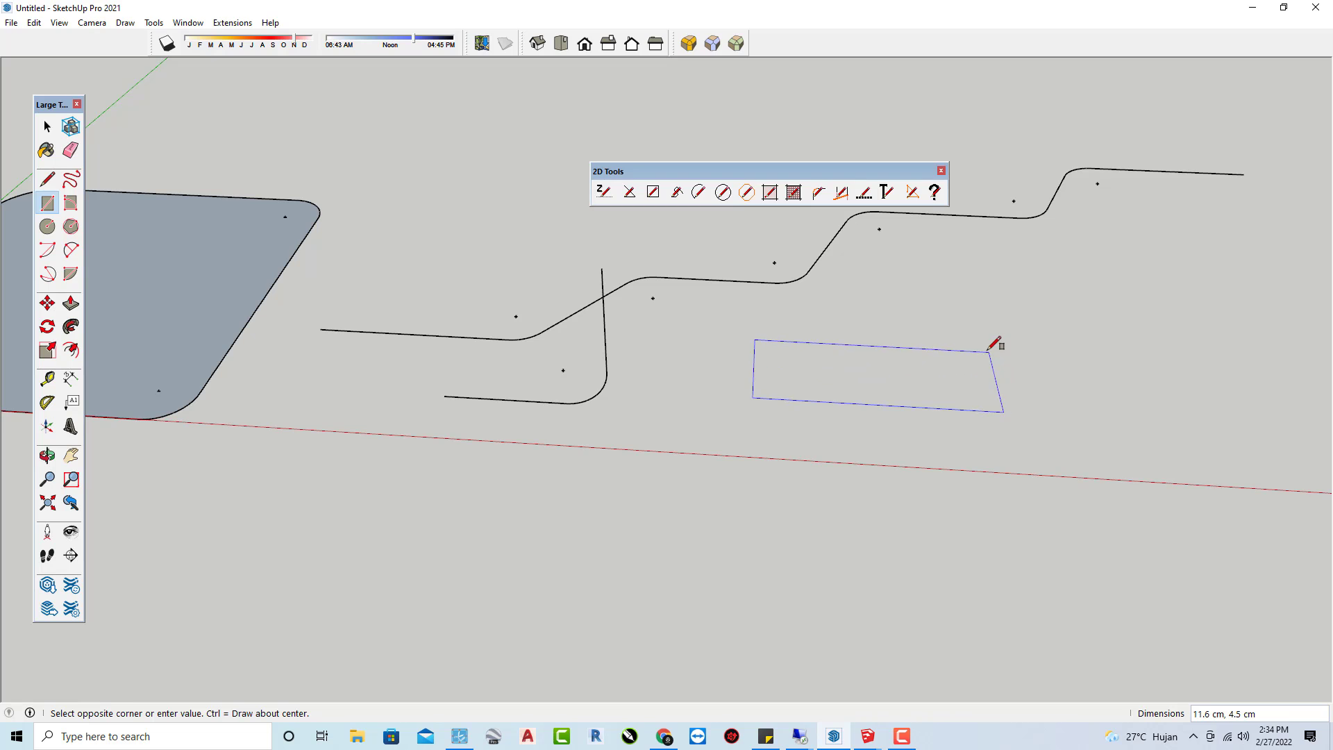
{"action": "left_click", "coordinate": [986, 348]}
{"action": "key", "text": "space"}
Push/Pull the rectangle up into a tall box, raising its top higher
{"action": "key", "text": "p"}
{"action": "left_click_drag", "start_coordinate": [898, 378], "coordinate": [907, 251]}
{"action": "mouse_move", "coordinate": [870, 409]}
{"action": "middle_mouse_down"}
{"action": "mouse_move", "coordinate": [902, 264]}
{"action": "mouse_move", "coordinate": [863, 419]}
{"action": "middle_mouse_up"}
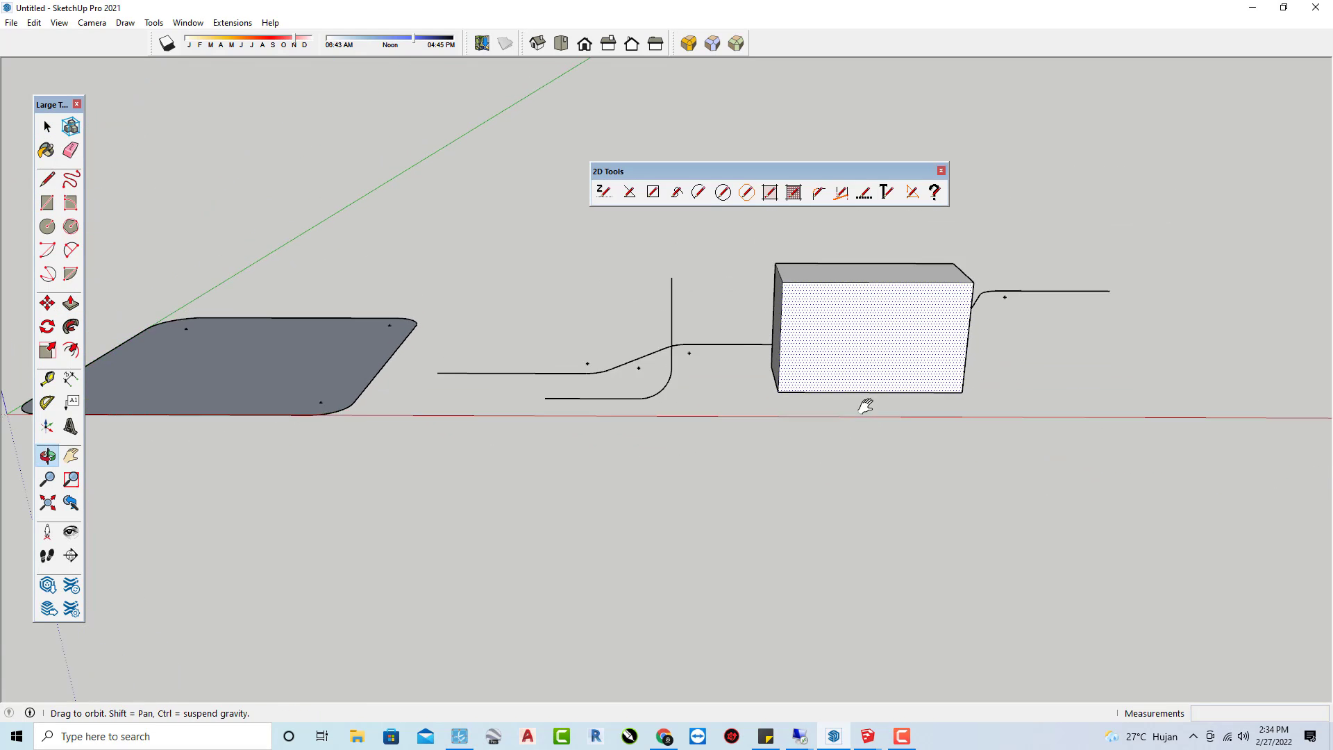
{"action": "scroll", "coordinate": [812, 386], "scroll_direction": "up", "scroll_amount": 3}
{"action": "scroll", "coordinate": [806, 387], "scroll_direction": "up", "scroll_amount": 1}
{"action": "left_click_drag", "start_coordinate": [799, 292], "coordinate": [799, 272]}
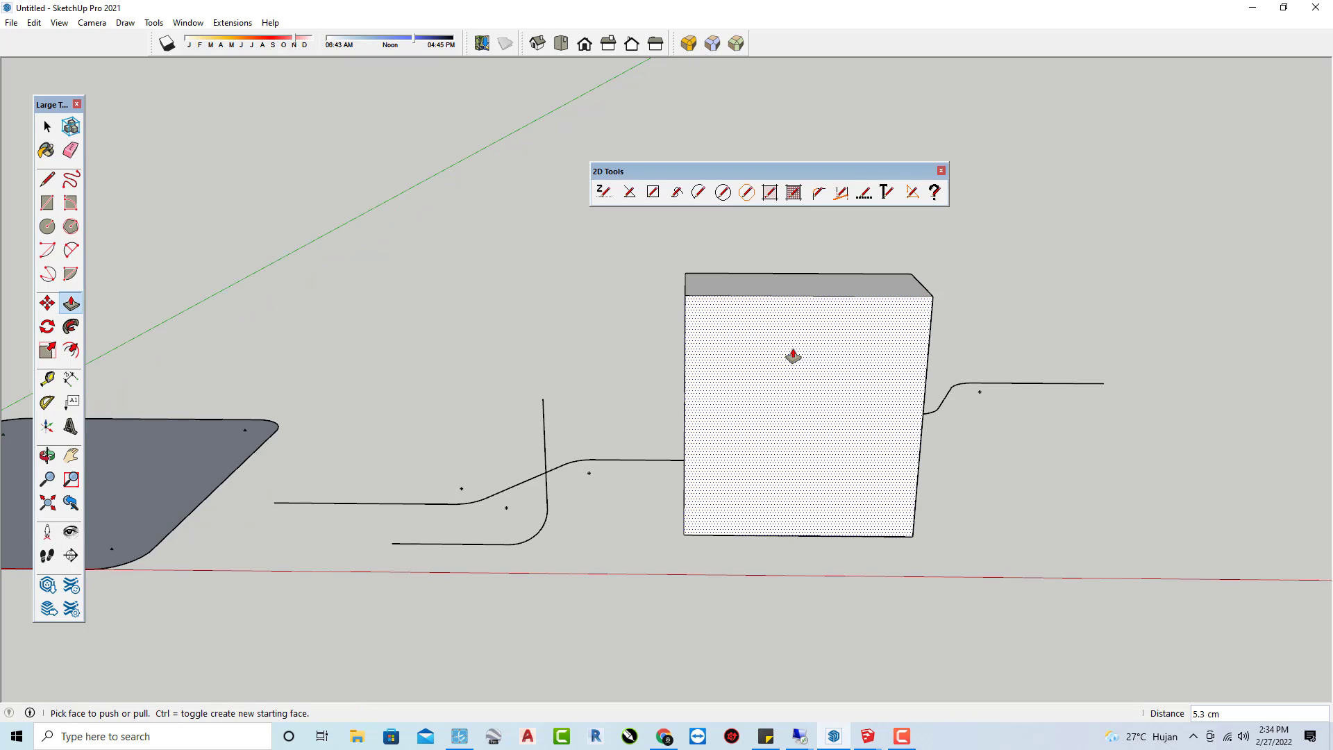
{"action": "key", "text": "space"}
Draw a vertical line and a horizontal line on the box's front face
{"action": "key", "text": "l"}
{"action": "scroll", "coordinate": [894, 336], "scroll_direction": "up", "scroll_amount": 2}
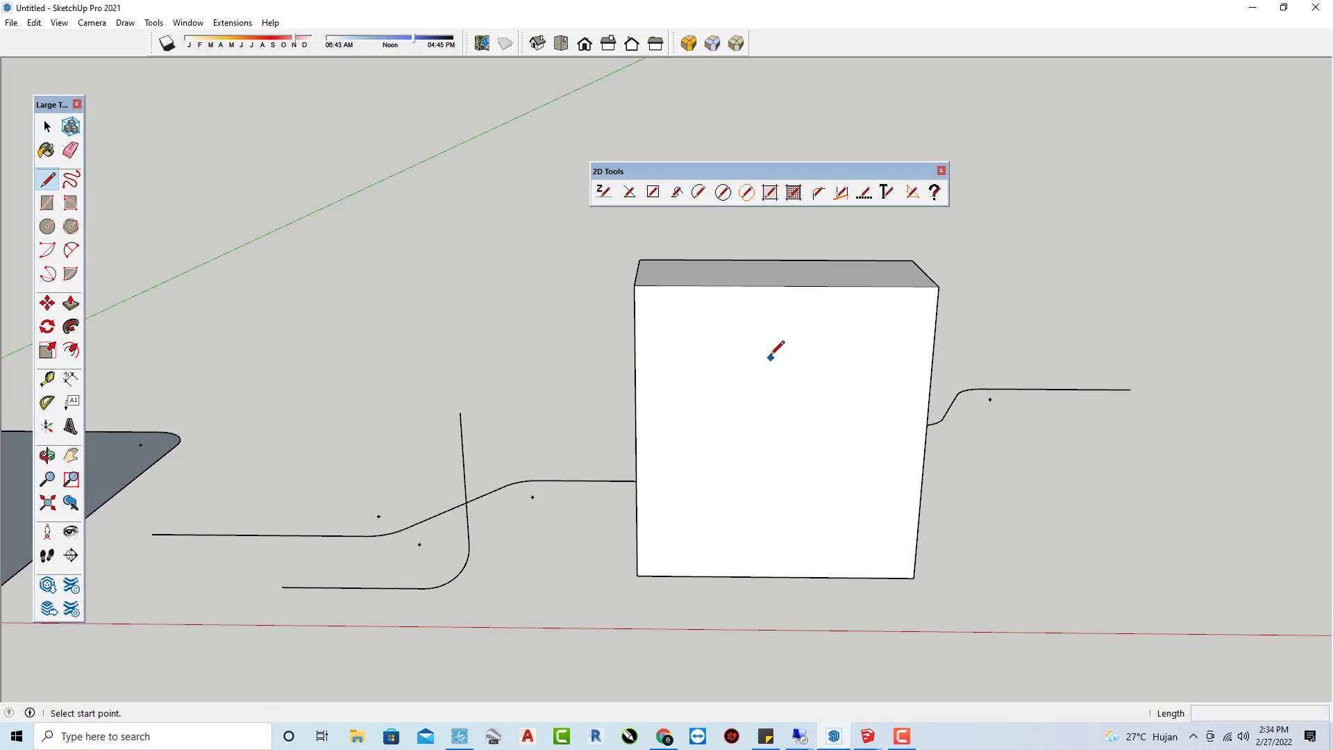
{"action": "left_click", "coordinate": [847, 343]}
{"action": "left_click", "coordinate": [840, 466]}
{"action": "key", "text": "space"}
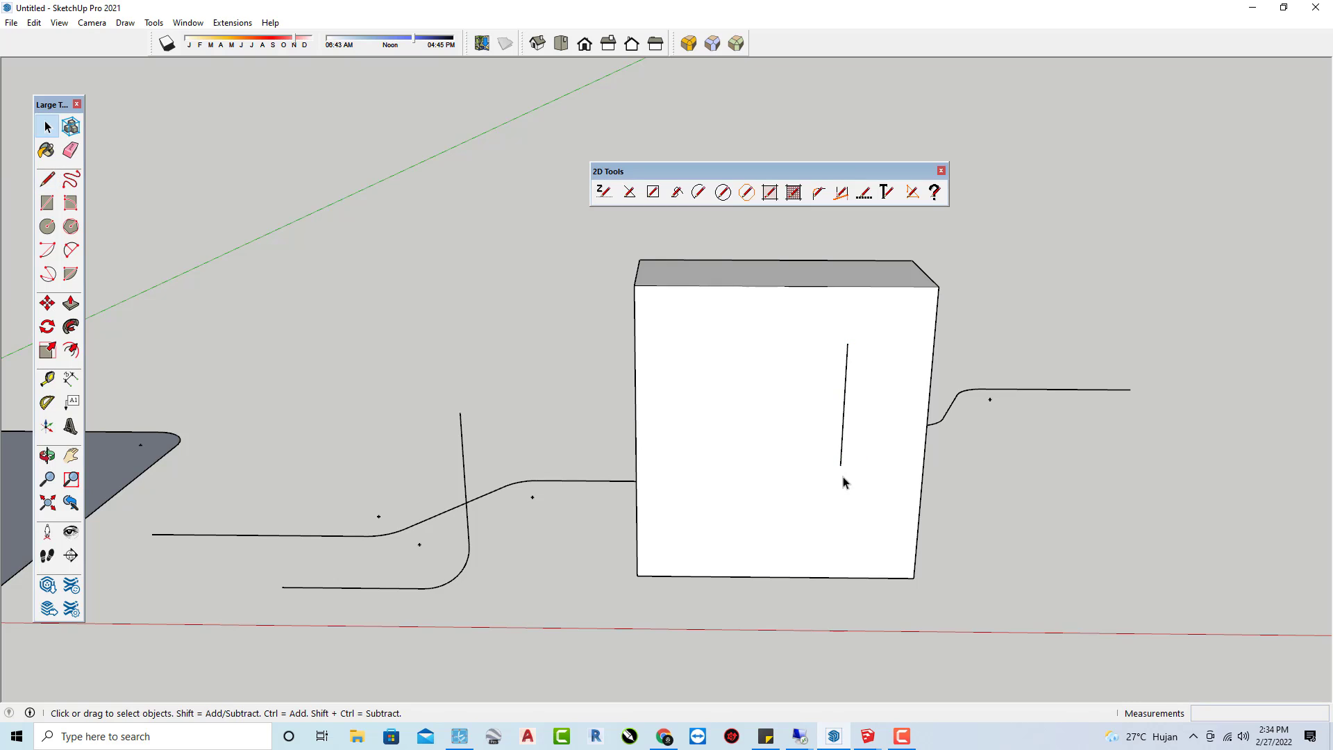
{"action": "key", "text": "l"}
{"action": "scroll", "coordinate": [736, 452], "scroll_direction": "up", "scroll_amount": 2}
{"action": "left_click", "coordinate": [672, 526]}
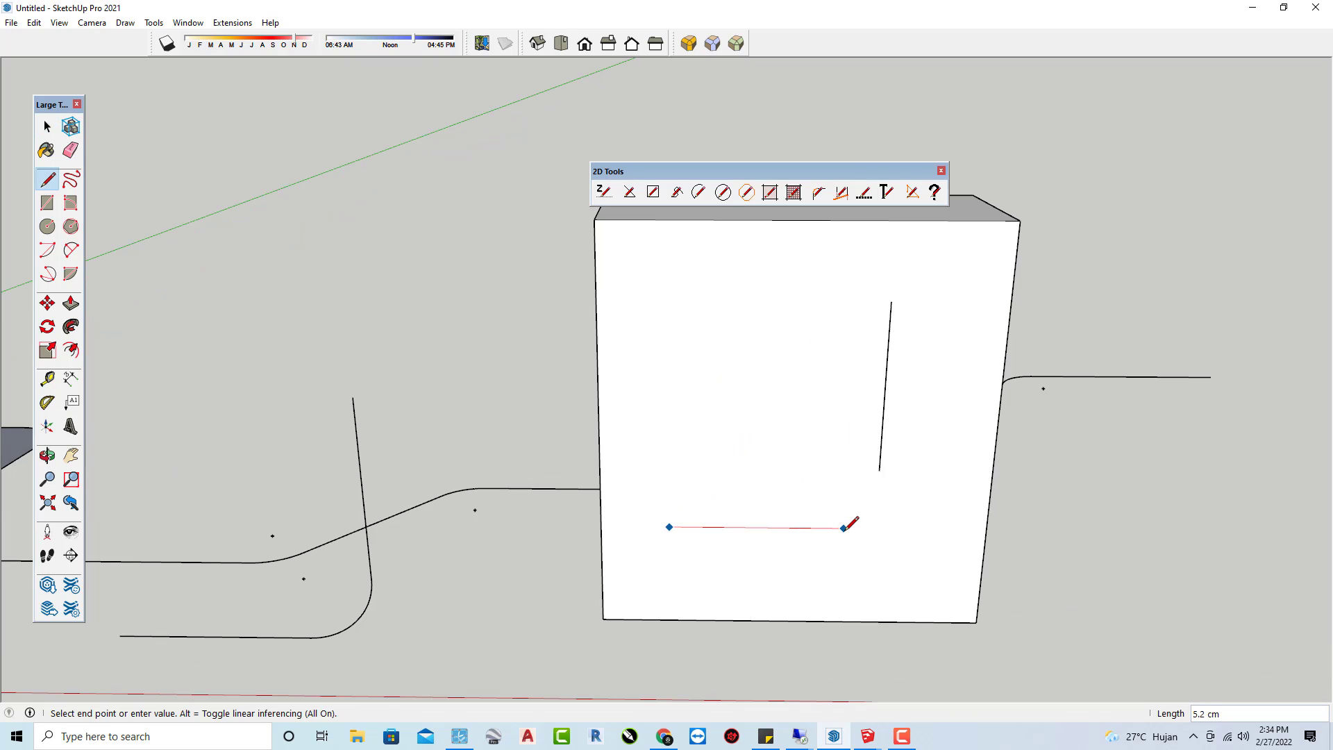
{"action": "left_click", "coordinate": [843, 526]}
{"action": "key", "text": "space"}
{"action": "scroll", "coordinate": [844, 526], "scroll_direction": "up", "scroll_amount": 2}
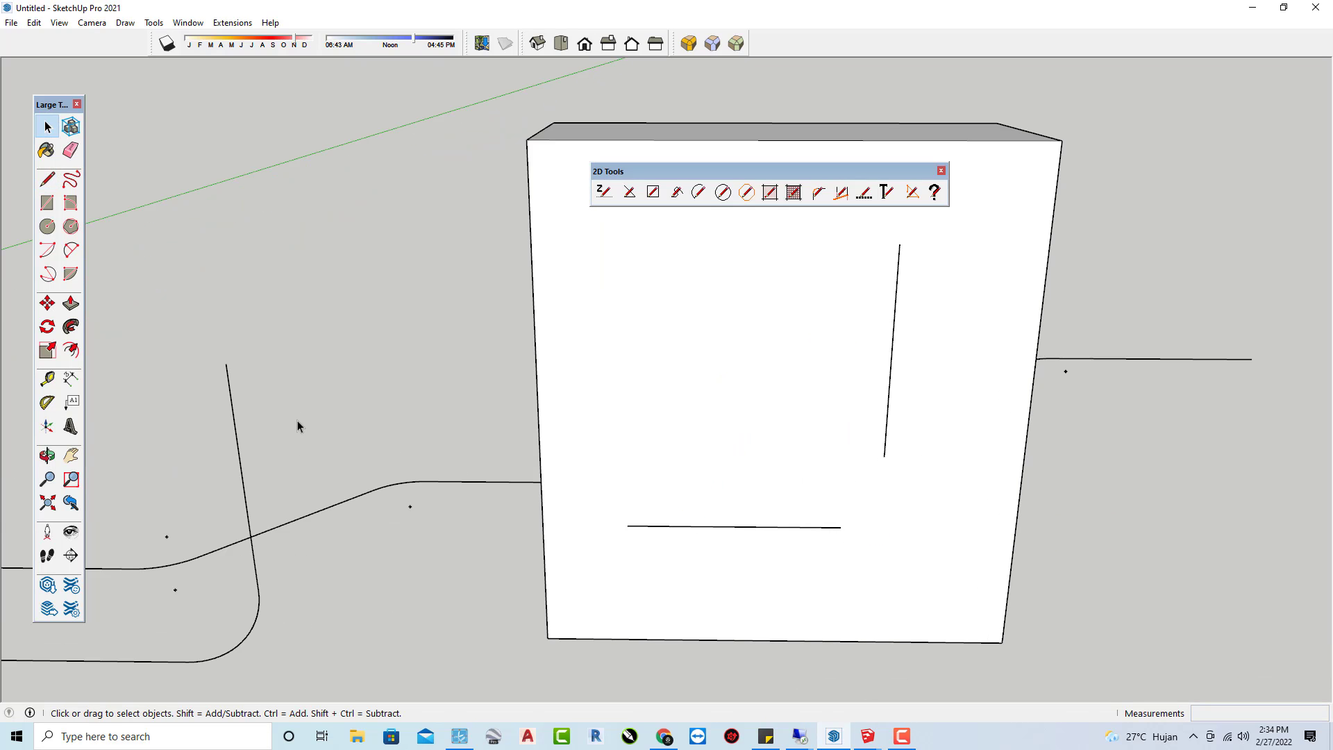
Round the corner between the horizontal and vertical lines on the box face with a 3 cm fillet
{"action": "left_click", "coordinate": [818, 192]}
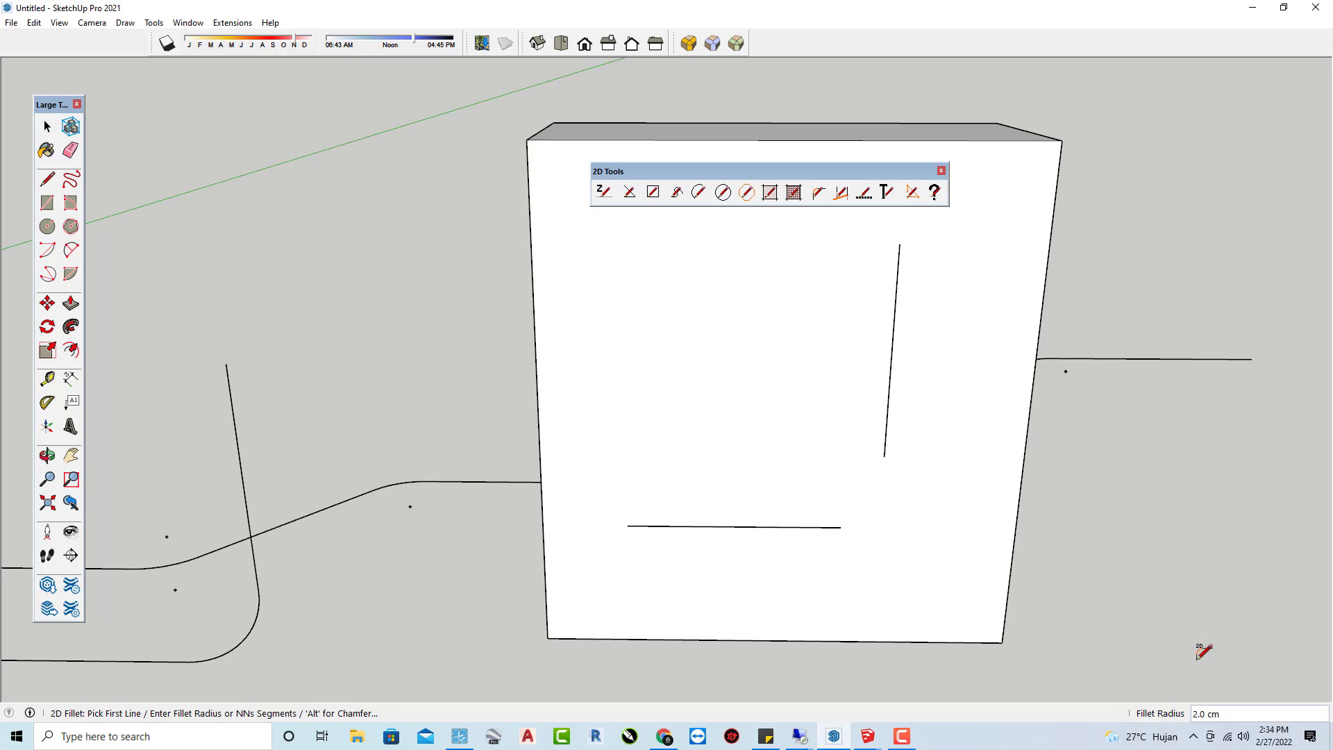
{"action": "type", "text": "3"}
{"action": "key", "text": "Return"}
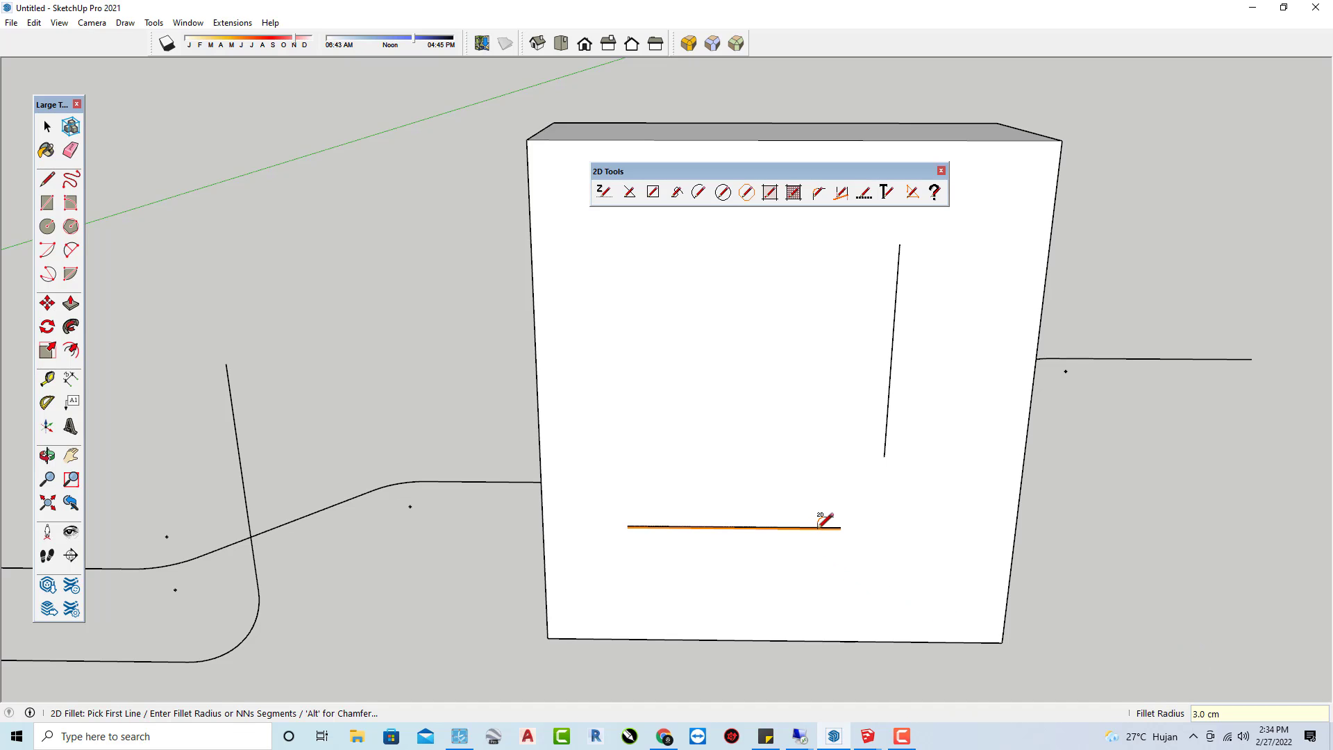
{"action": "left_click", "coordinate": [823, 528]}
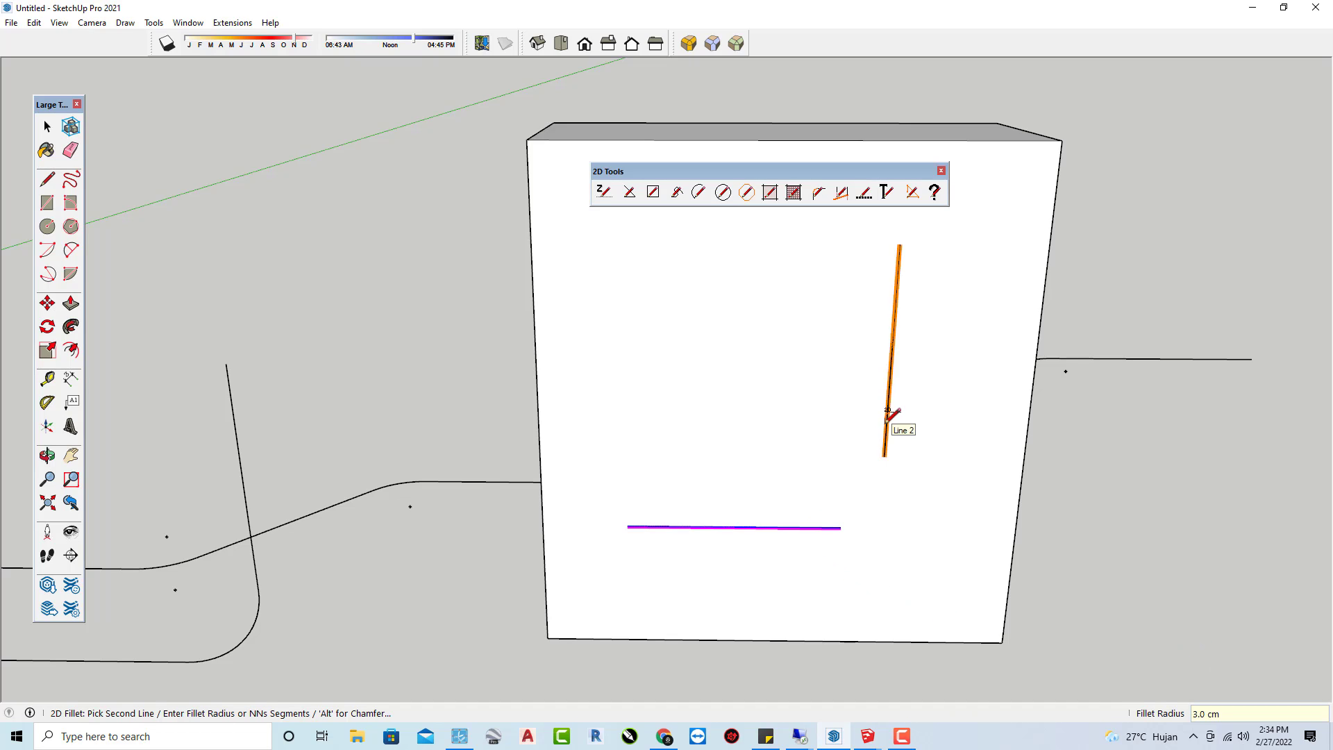
{"action": "left_click", "coordinate": [889, 421]}
{"action": "mouse_move", "coordinate": [679, 550]}
{"action": "middle_mouse_down"}
{"action": "mouse_move", "coordinate": [535, 474]}
{"action": "mouse_move", "coordinate": [613, 520]}
{"action": "middle_mouse_up"}
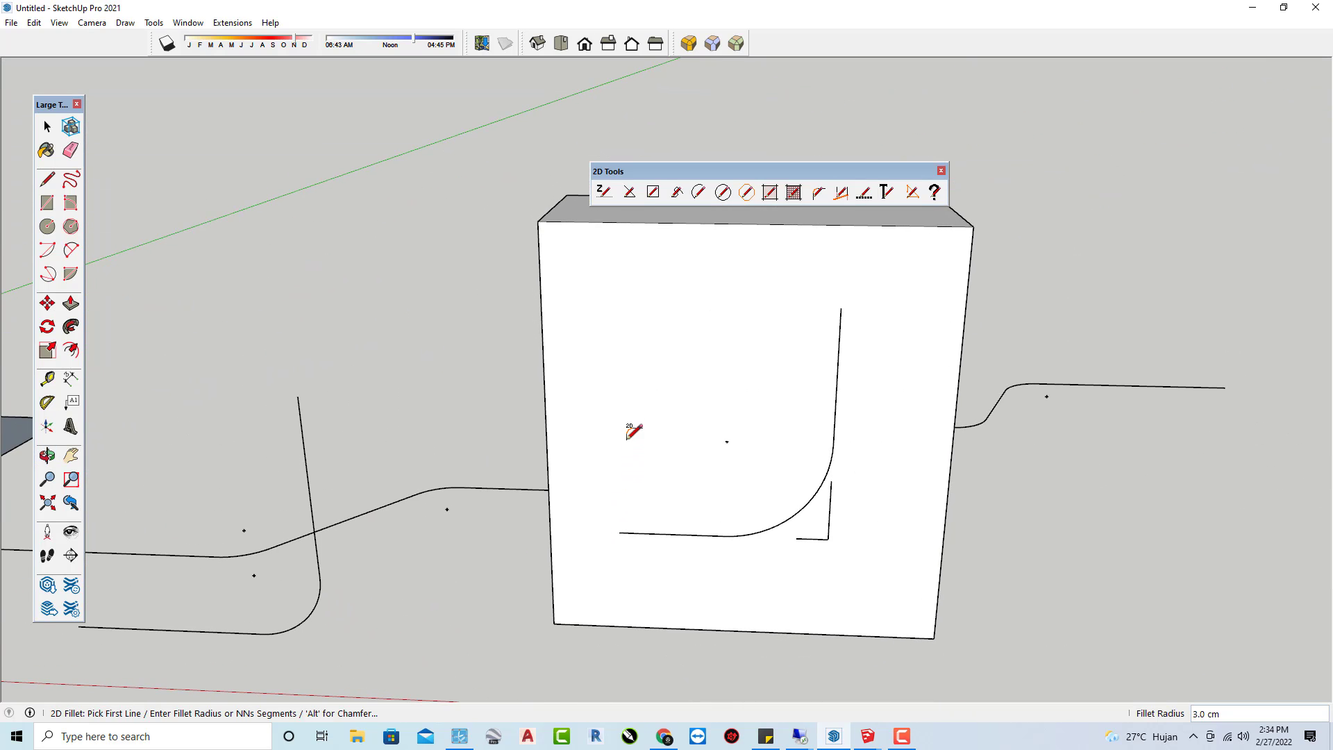
Draw a left vertical line and a top horizontal line on the box face
{"action": "key", "text": "l"}
{"action": "left_click", "coordinate": [644, 339]}
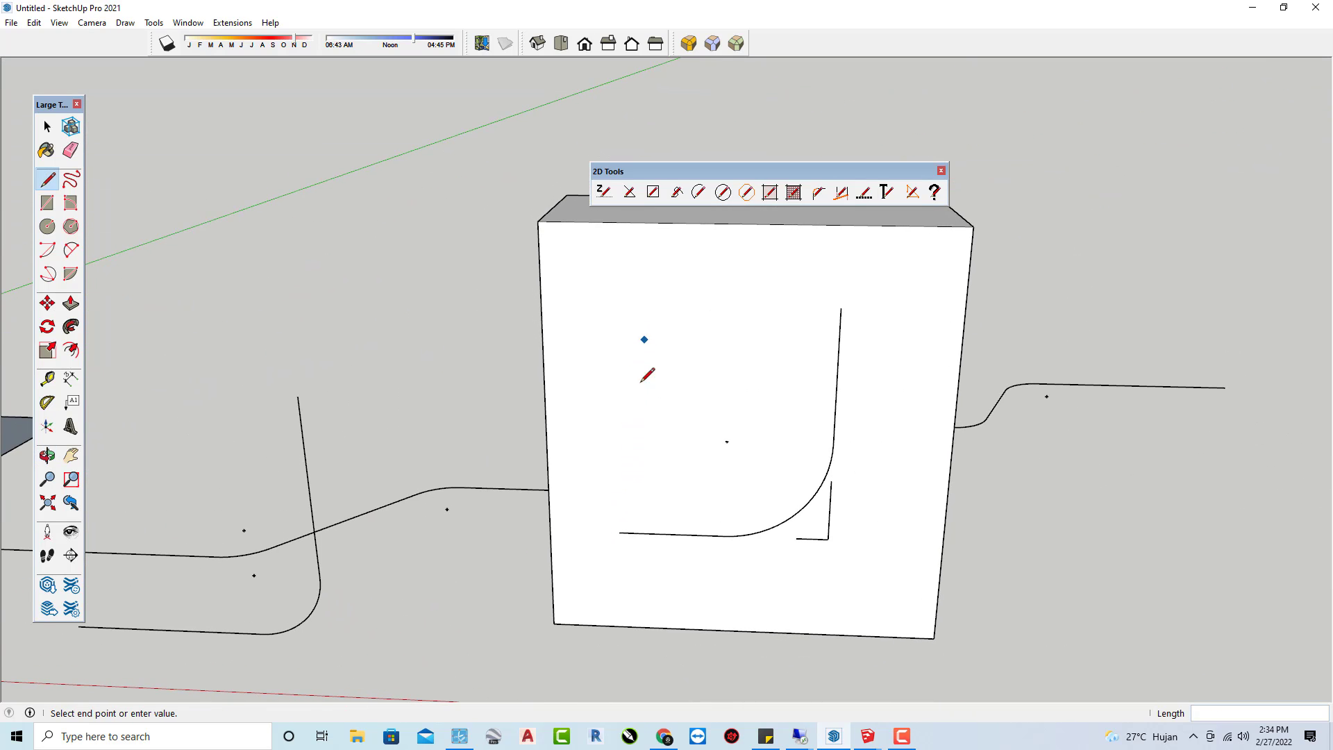
{"action": "left_click", "coordinate": [645, 473]}
{"action": "key", "text": "space"}
{"action": "key", "text": "l"}
{"action": "left_click", "coordinate": [696, 353]}
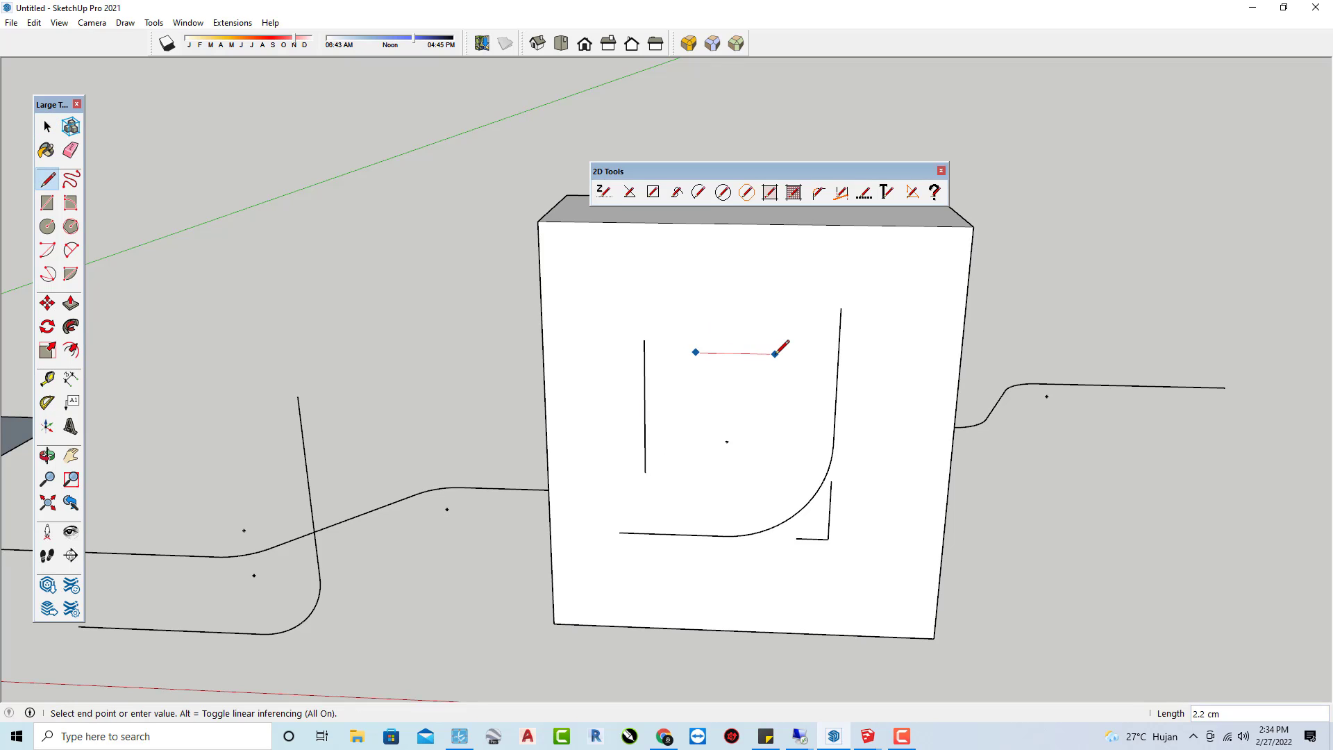
{"action": "left_click", "coordinate": [776, 354]}
{"action": "key", "text": "space"}
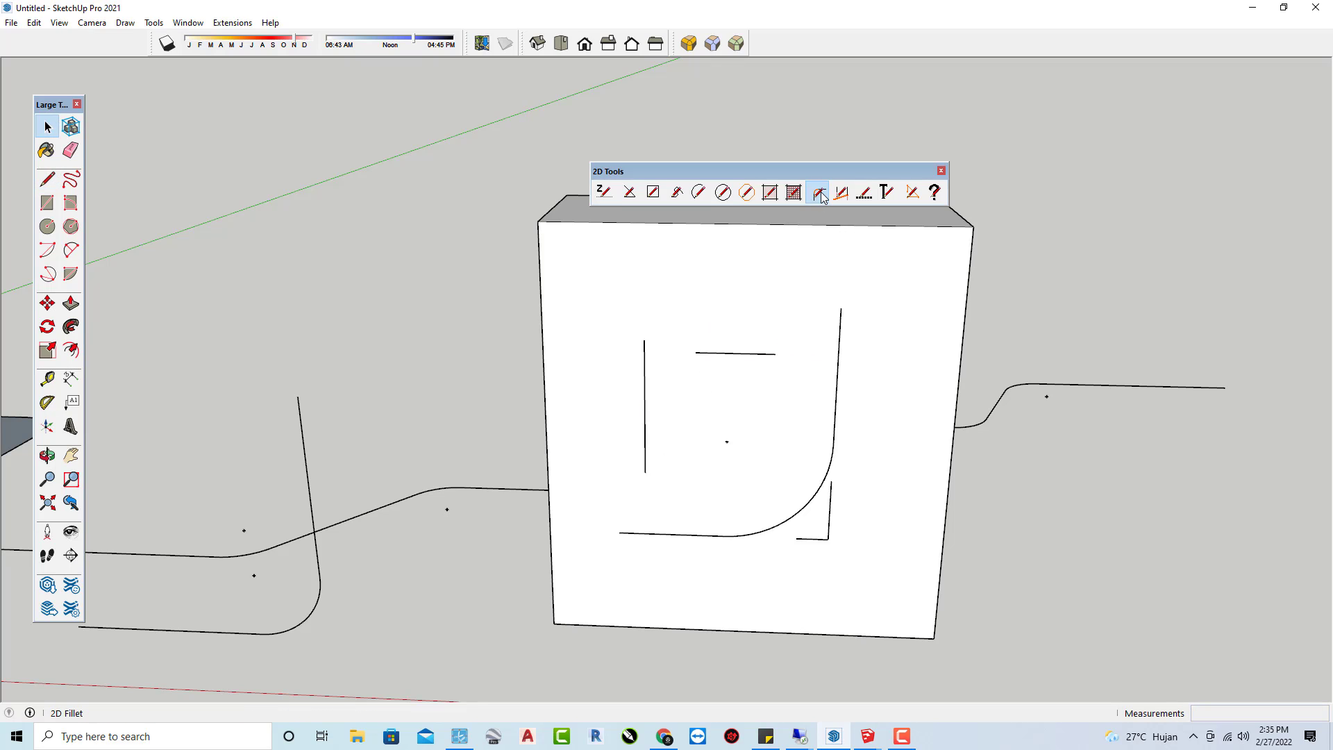
Fillet the top-left and top-right corners with a 2 cm radius
{"action": "left_click", "coordinate": [818, 192]}
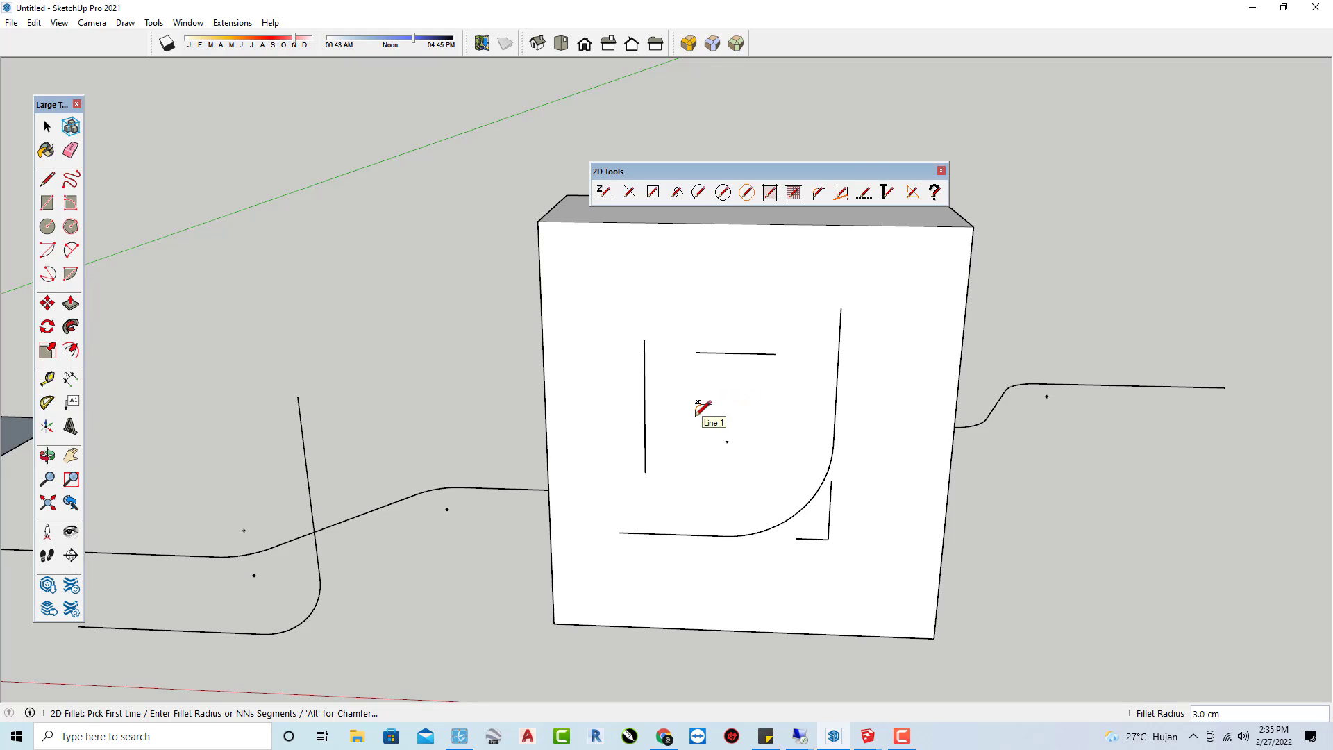
{"action": "type", "text": "2"}
{"action": "key", "text": "Return"}
{"action": "left_click", "coordinate": [647, 378]}
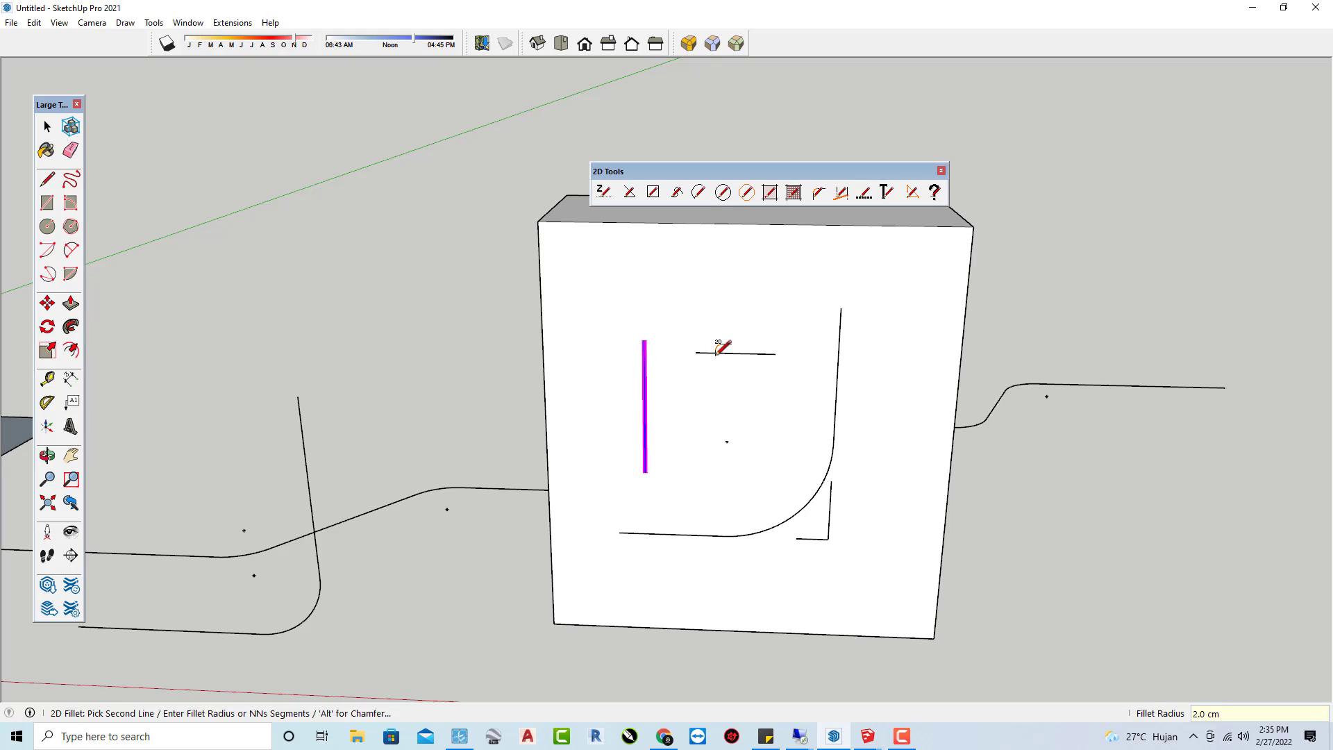
{"action": "left_click", "coordinate": [717, 354]}
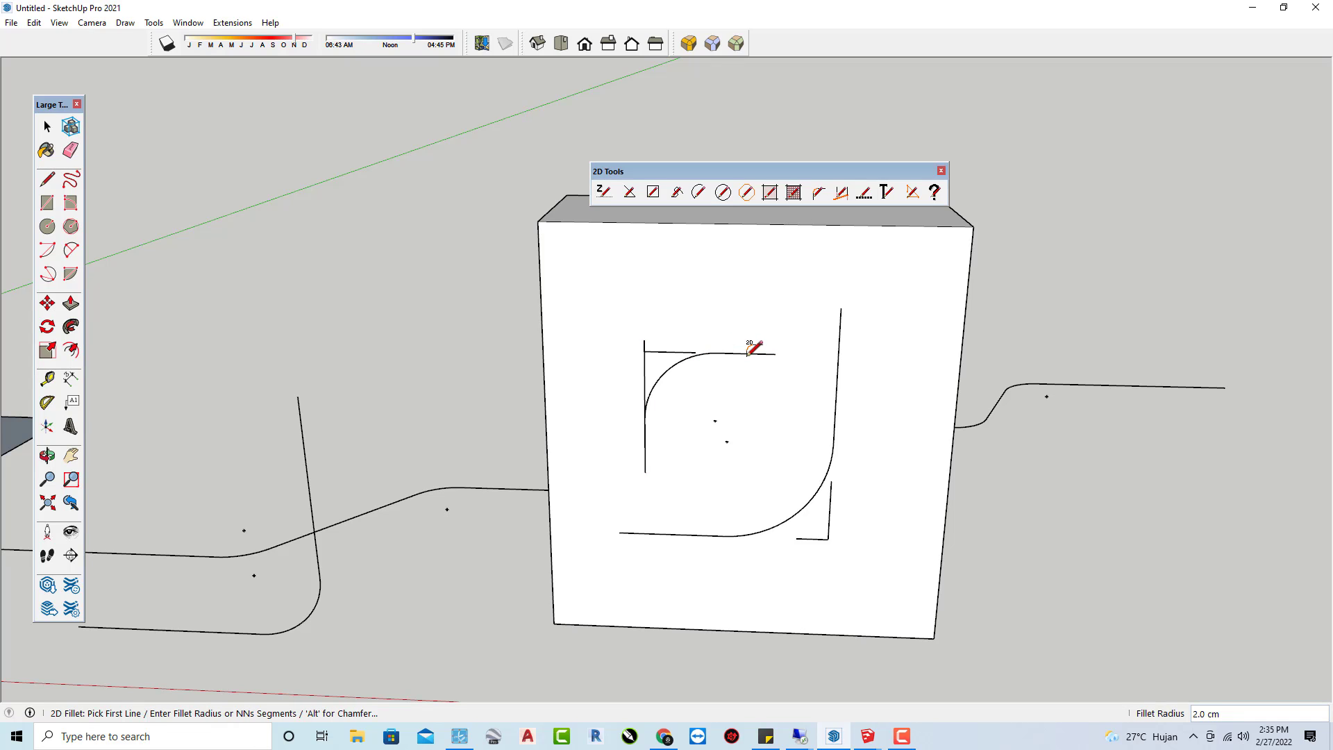
{"action": "left_click", "coordinate": [752, 353]}
{"action": "left_click", "coordinate": [836, 402]}
Fillet the bottom-left corner into the bottom line, trimming the left line's lower stub
{"action": "left_click", "coordinate": [698, 533]}
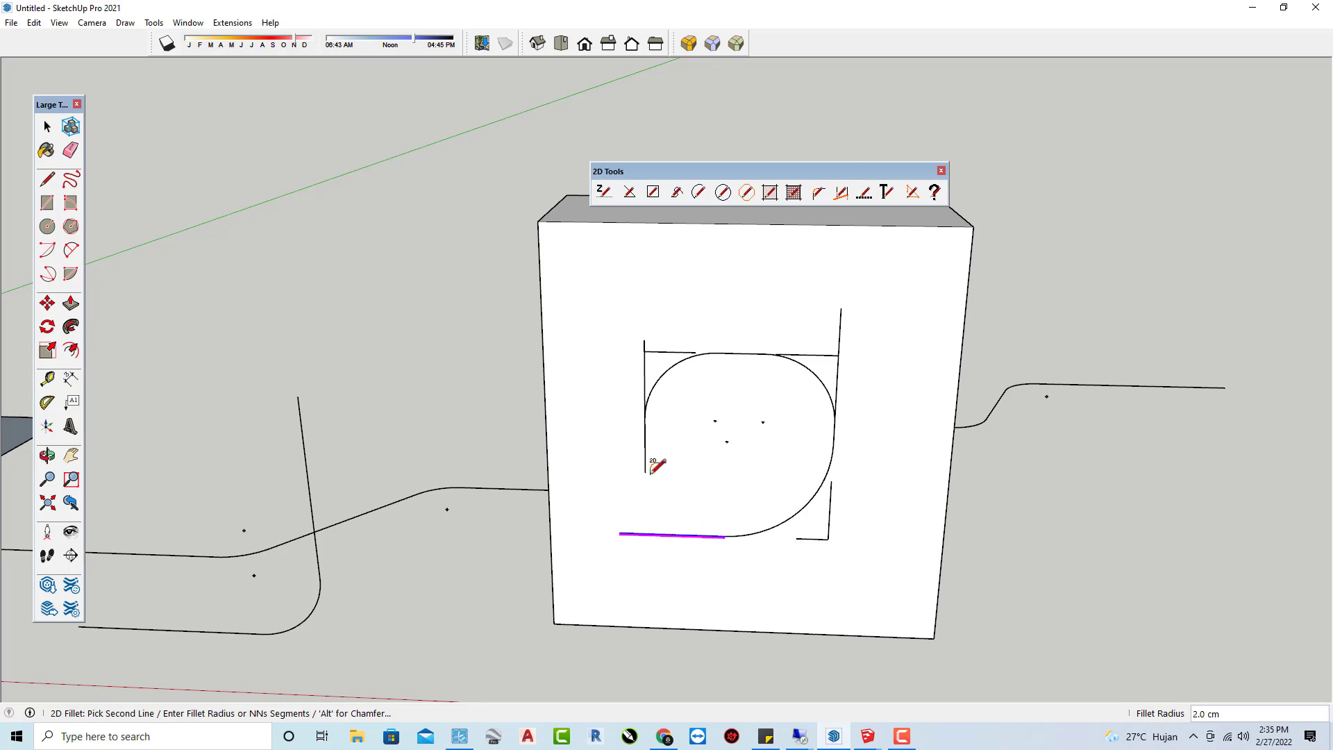
{"action": "left_click", "coordinate": [646, 451]}
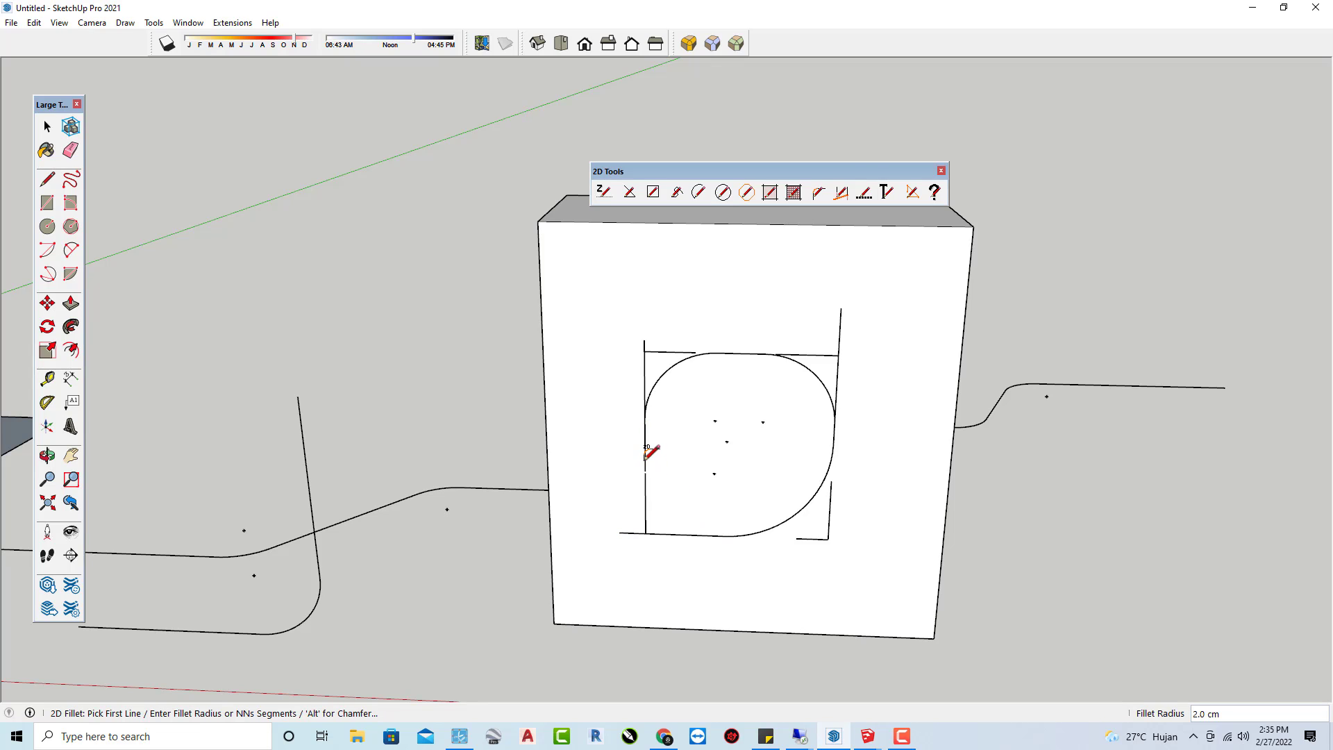
{"action": "left_click", "coordinate": [680, 533]}
{"action": "left_click", "coordinate": [647, 498]}
{"action": "left_click", "coordinate": [645, 444]}
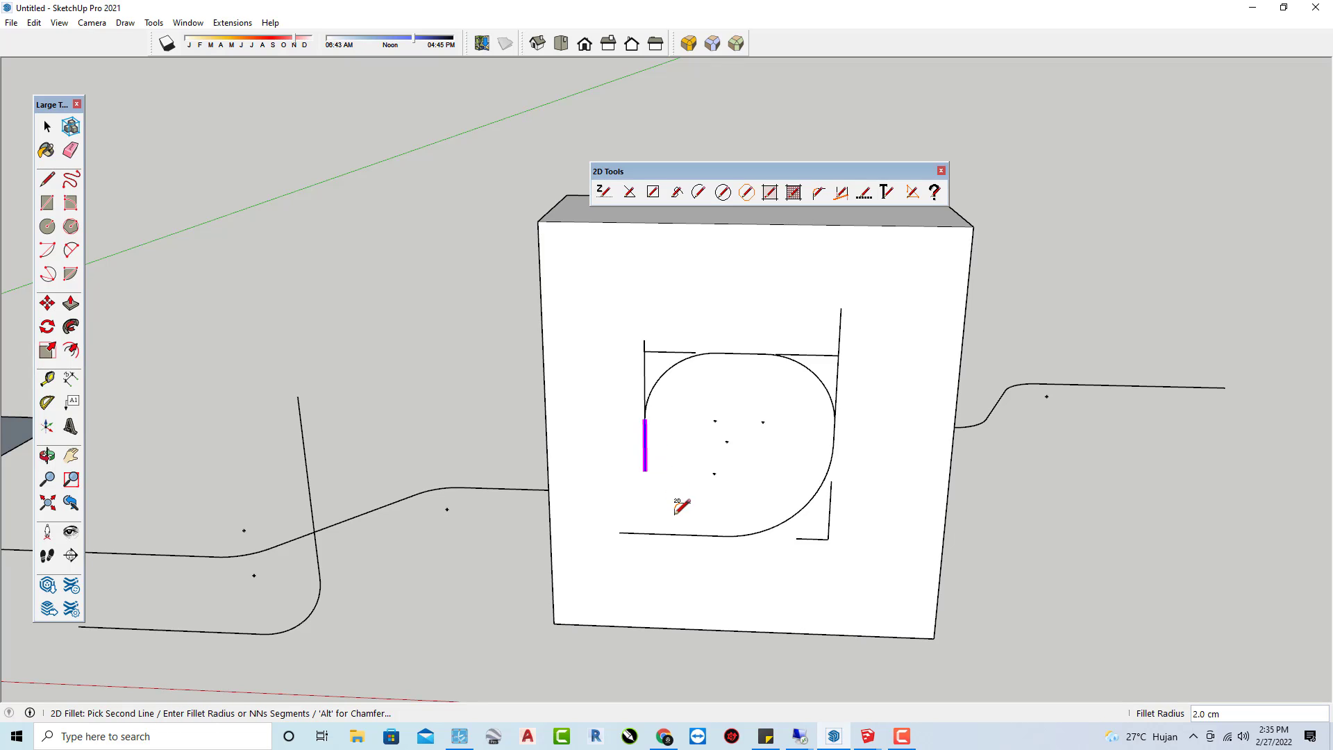
{"action": "left_click", "coordinate": [673, 532]}
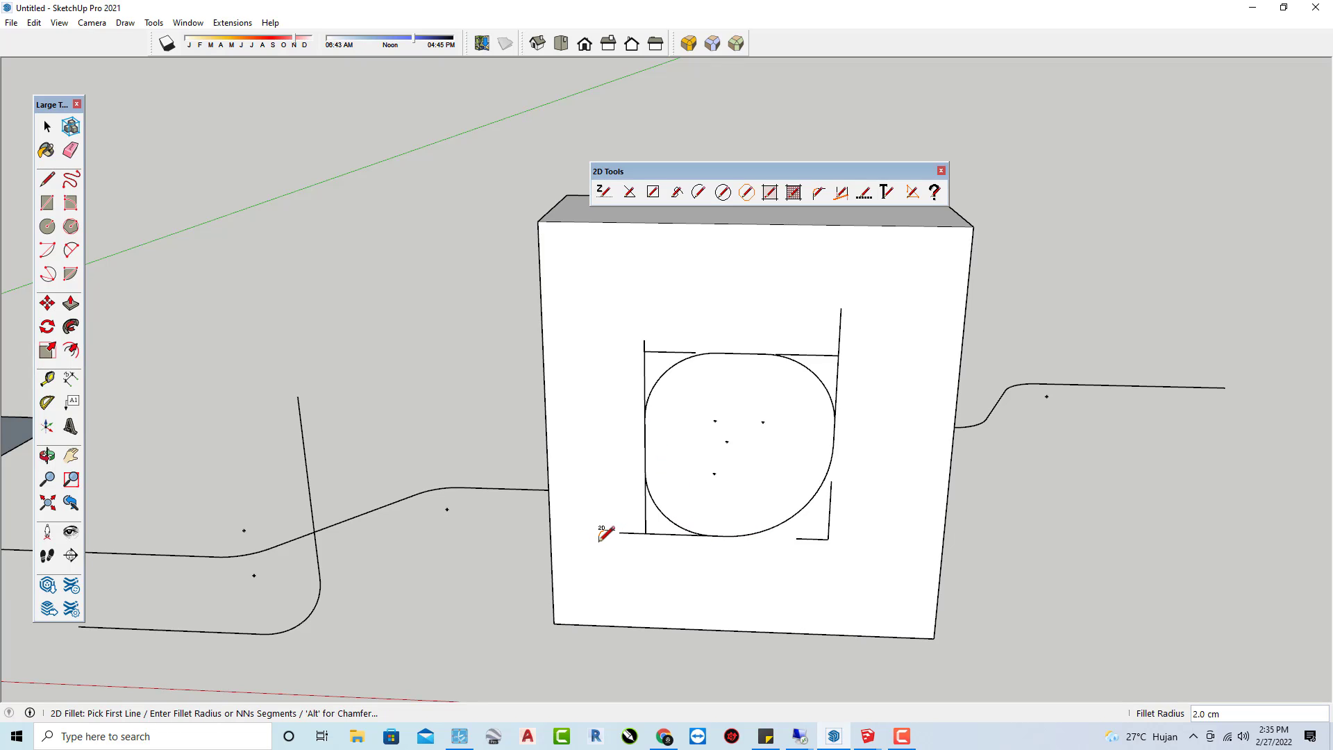
Erase the leftover line stubs around the rounded outline
{"action": "key", "text": "e"}
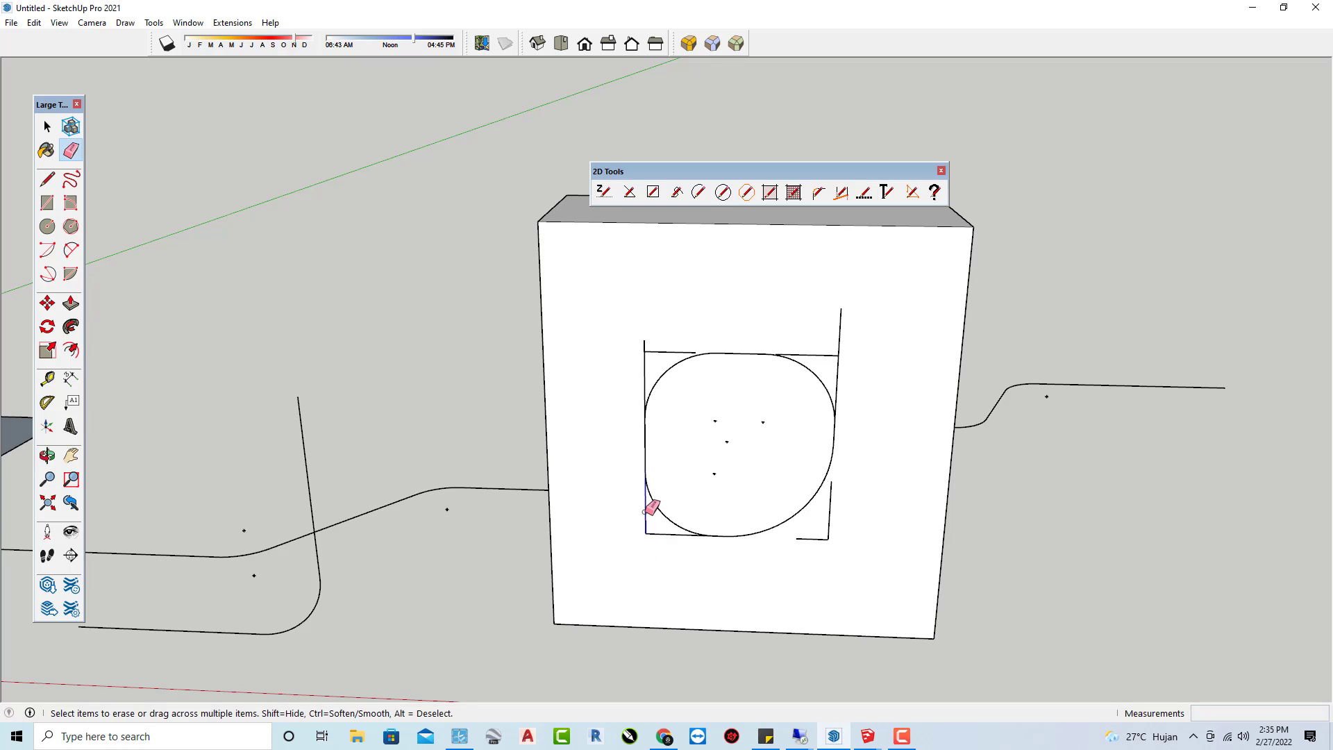
{"action": "left_click", "coordinate": [646, 515]}
{"action": "left_click", "coordinate": [670, 535]}
{"action": "left_click", "coordinate": [809, 540]}
{"action": "left_click", "coordinate": [830, 504]}
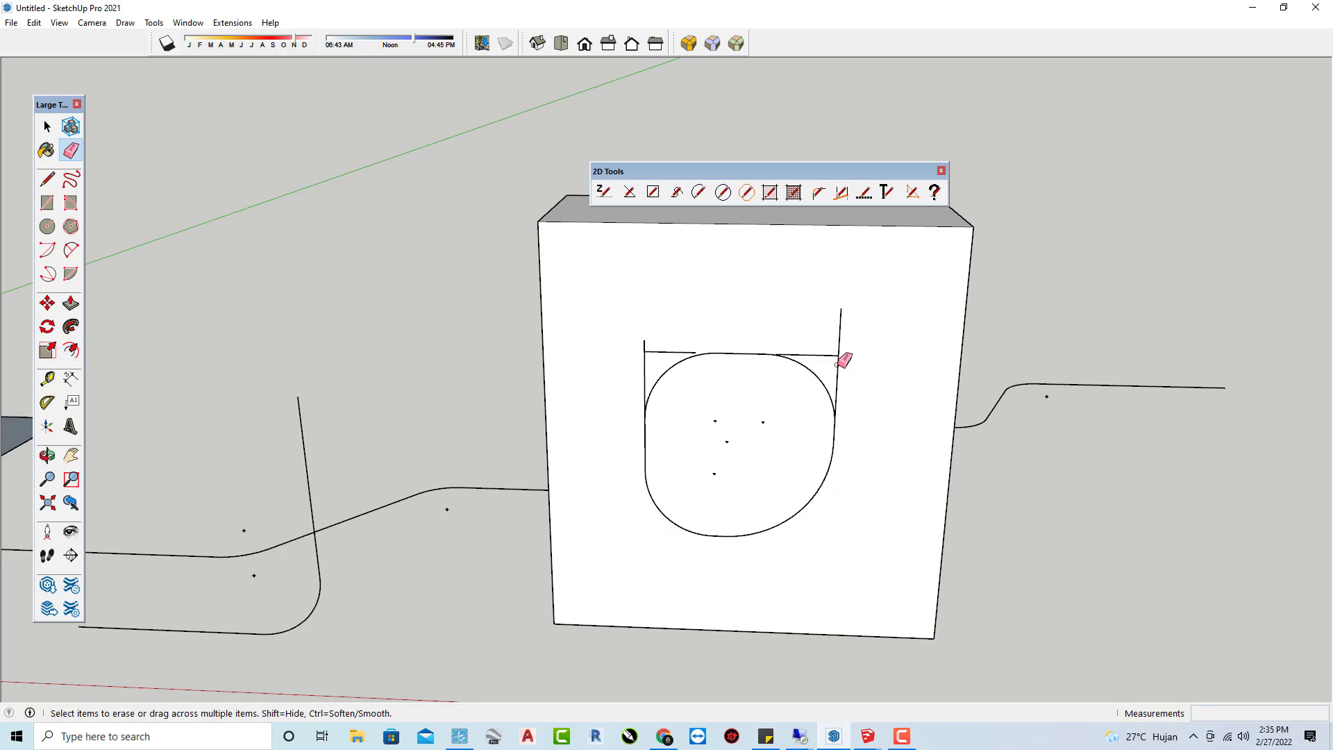
{"action": "left_click_drag", "start_coordinate": [845, 351], "coordinate": [842, 353]}
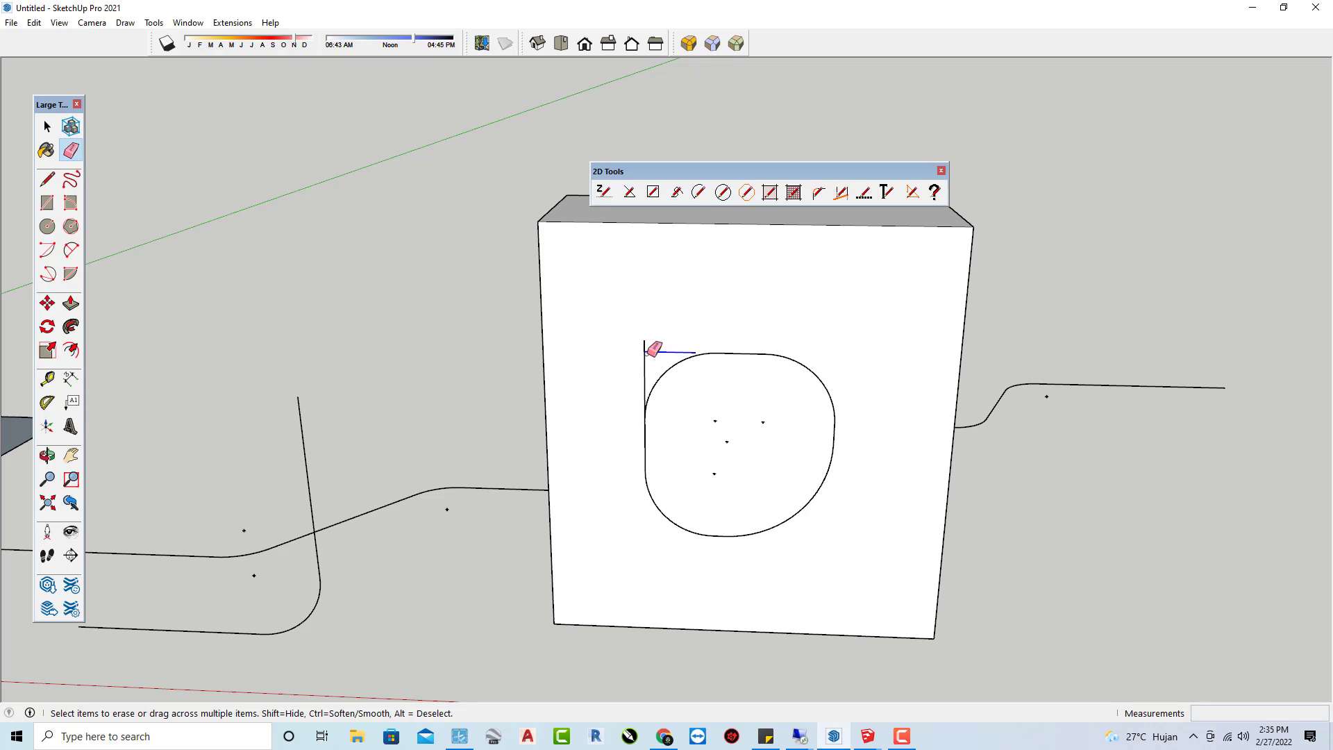
{"action": "left_click", "coordinate": [651, 352]}
Select the rounded outline on the box's front face and delete it
{"action": "mouse_move", "coordinate": [658, 336]}
{"action": "middle_mouse_down"}
{"action": "mouse_move", "coordinate": [980, 432]}
{"action": "mouse_move", "coordinate": [520, 446]}
{"action": "mouse_move", "coordinate": [564, 416]}
{"action": "middle_mouse_up"}
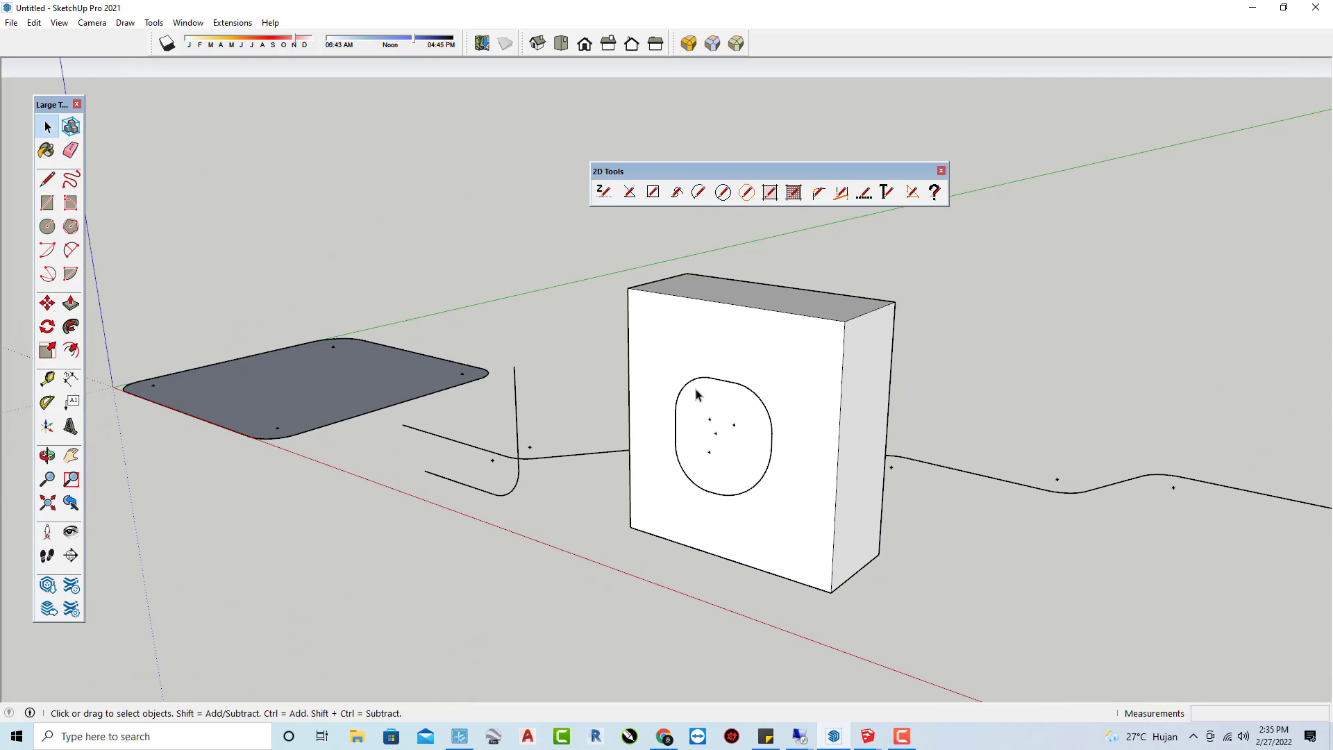
{"action": "left_click_drag", "start_coordinate": [667, 370], "coordinate": [797, 525]}
{"action": "key", "text": "Delete"}
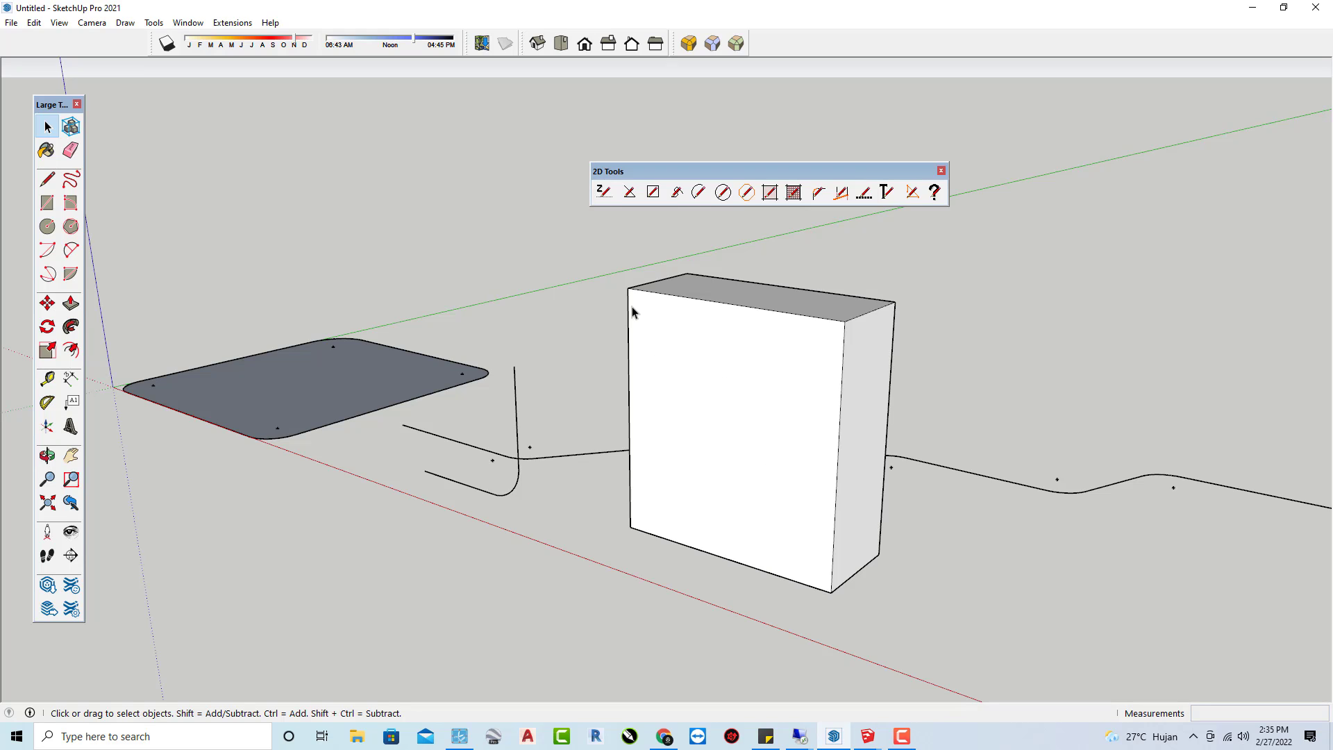
{"action": "middle_click_drag", "start_coordinate": [789, 262], "coordinate": [790, 214]}
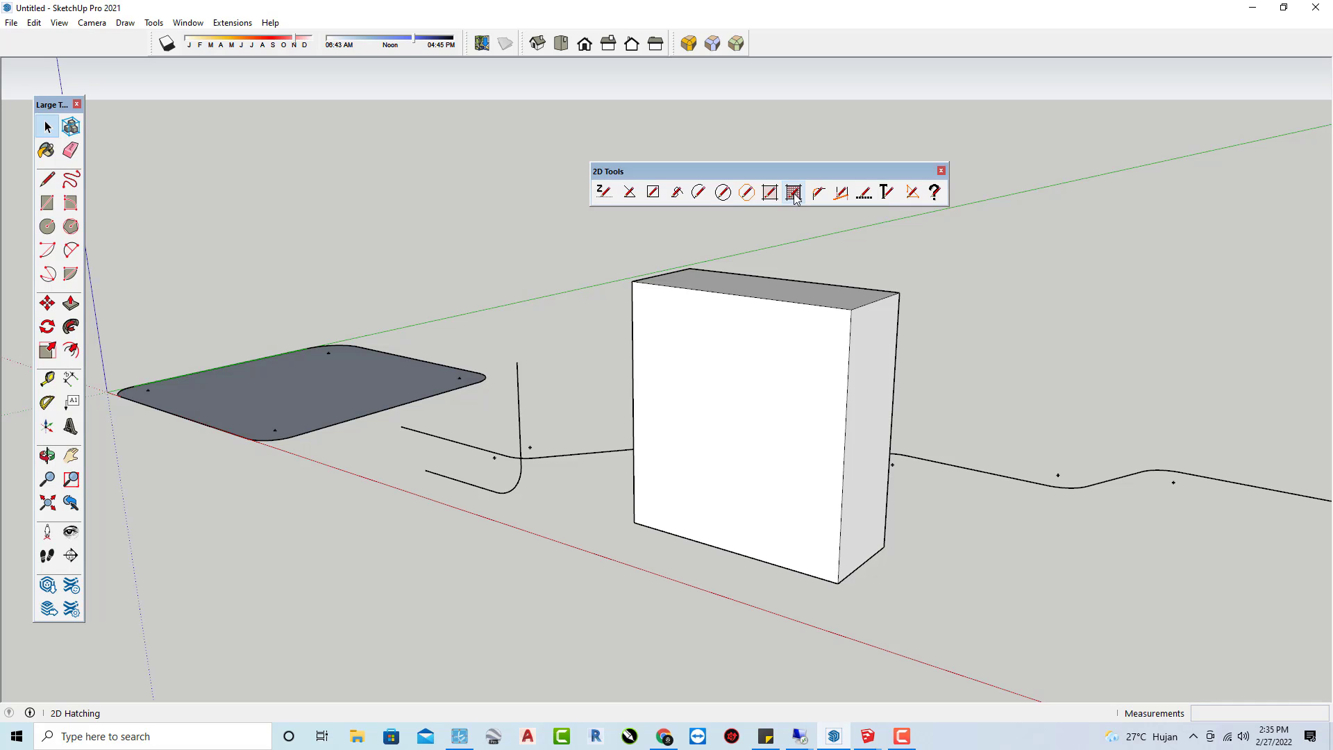
{"action": "left_click", "coordinate": [889, 198]}
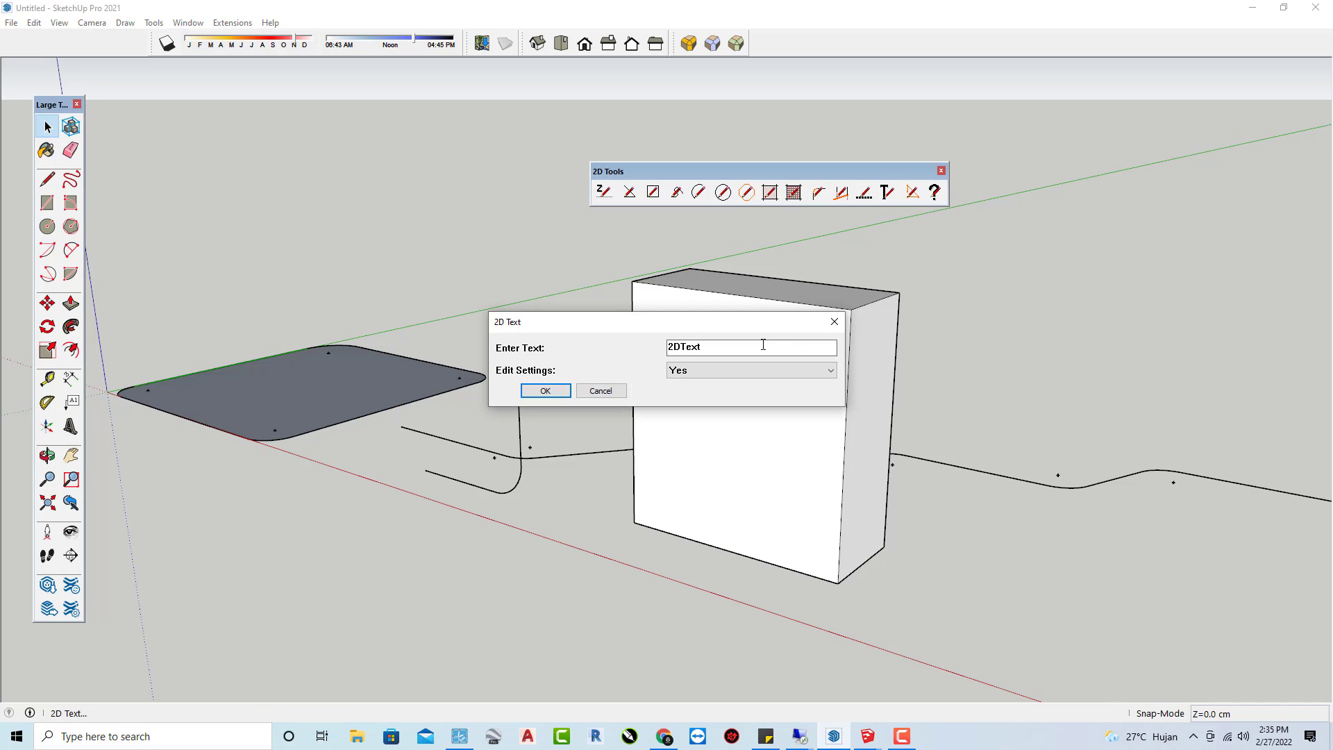
{"action": "left_click_drag", "start_coordinate": [745, 347], "coordinate": [677, 347]}
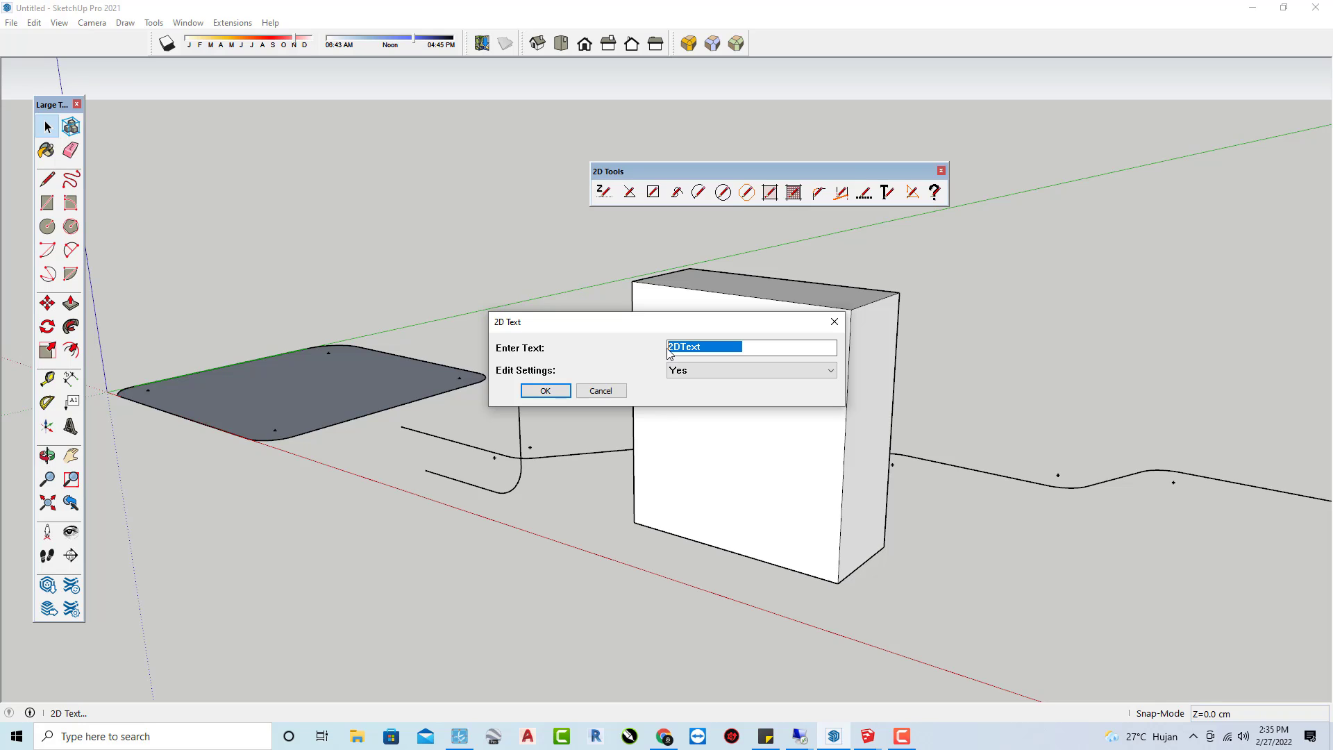
{"action": "left_click", "coordinate": [545, 391]}
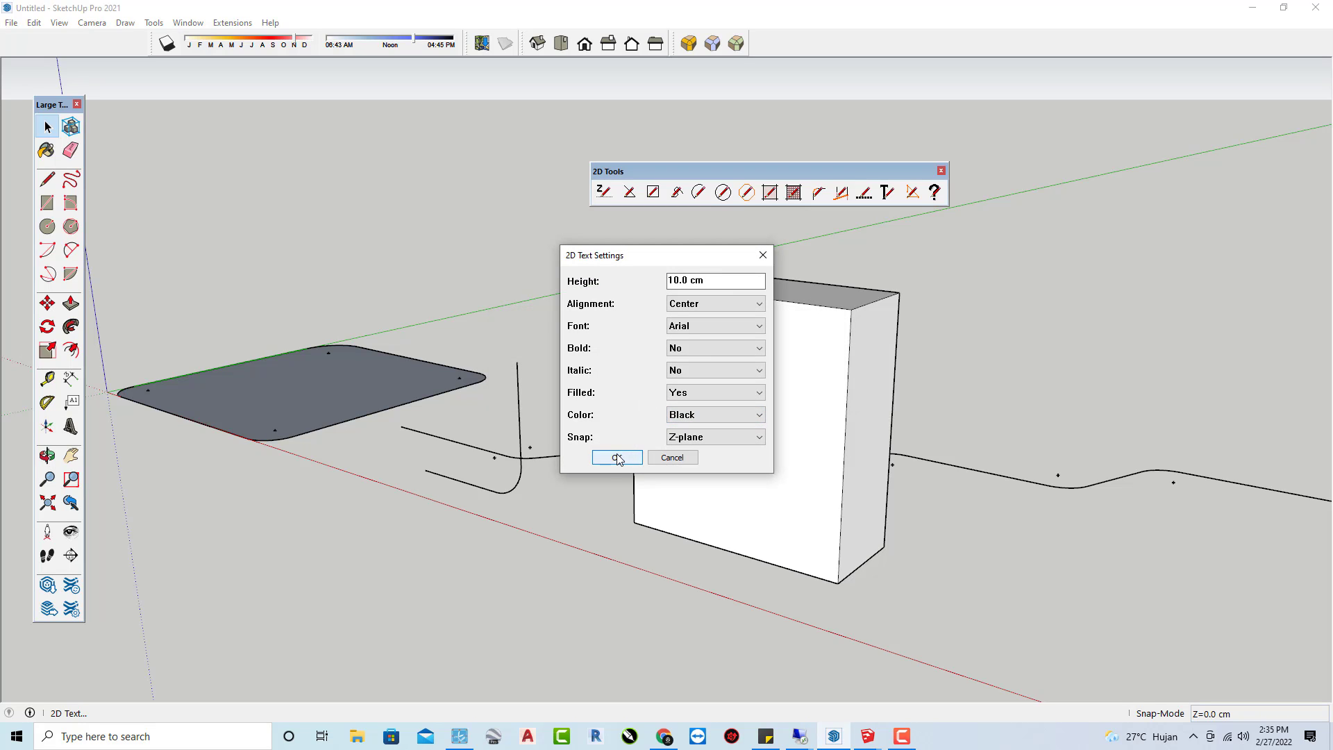
{"action": "left_click", "coordinate": [617, 457]}
{"action": "scroll", "coordinate": [653, 473], "scroll_direction": "down", "scroll_amount": 3}
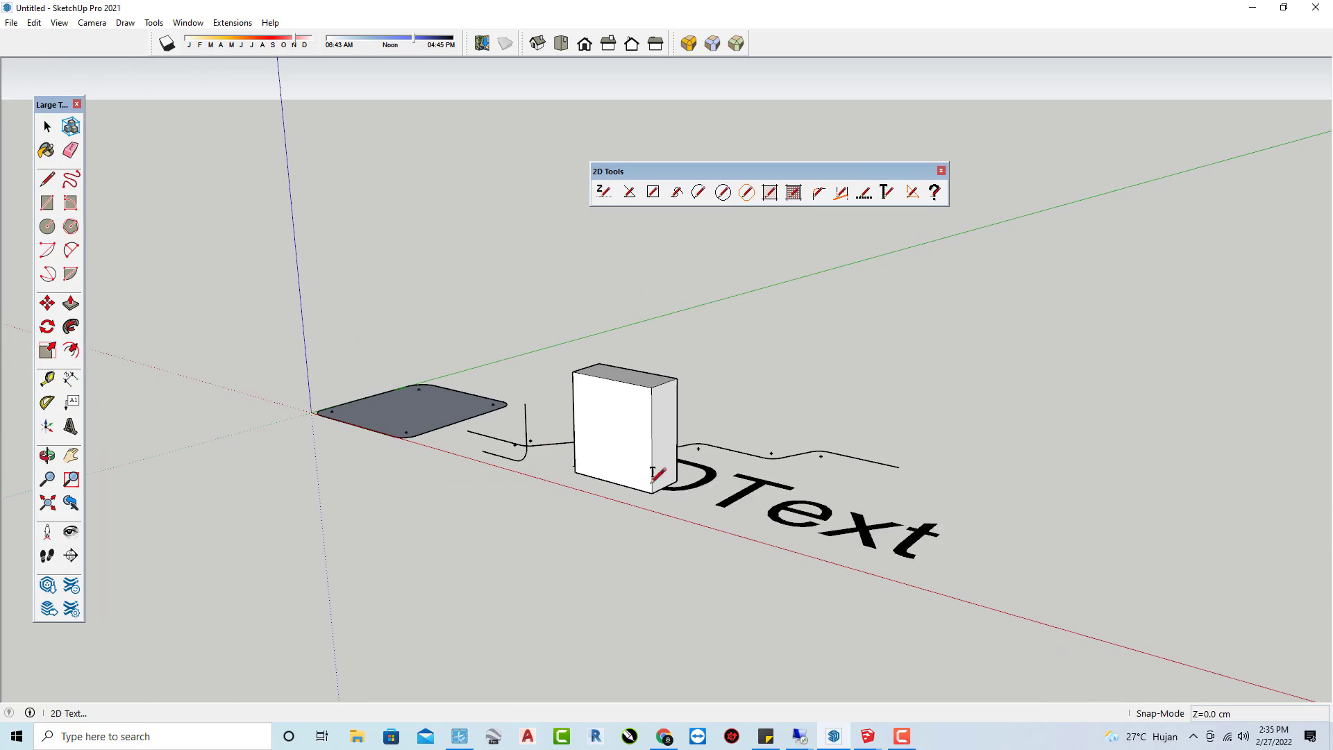
{"action": "left_click", "coordinate": [794, 521]}
{"action": "left_click", "coordinate": [887, 548]}
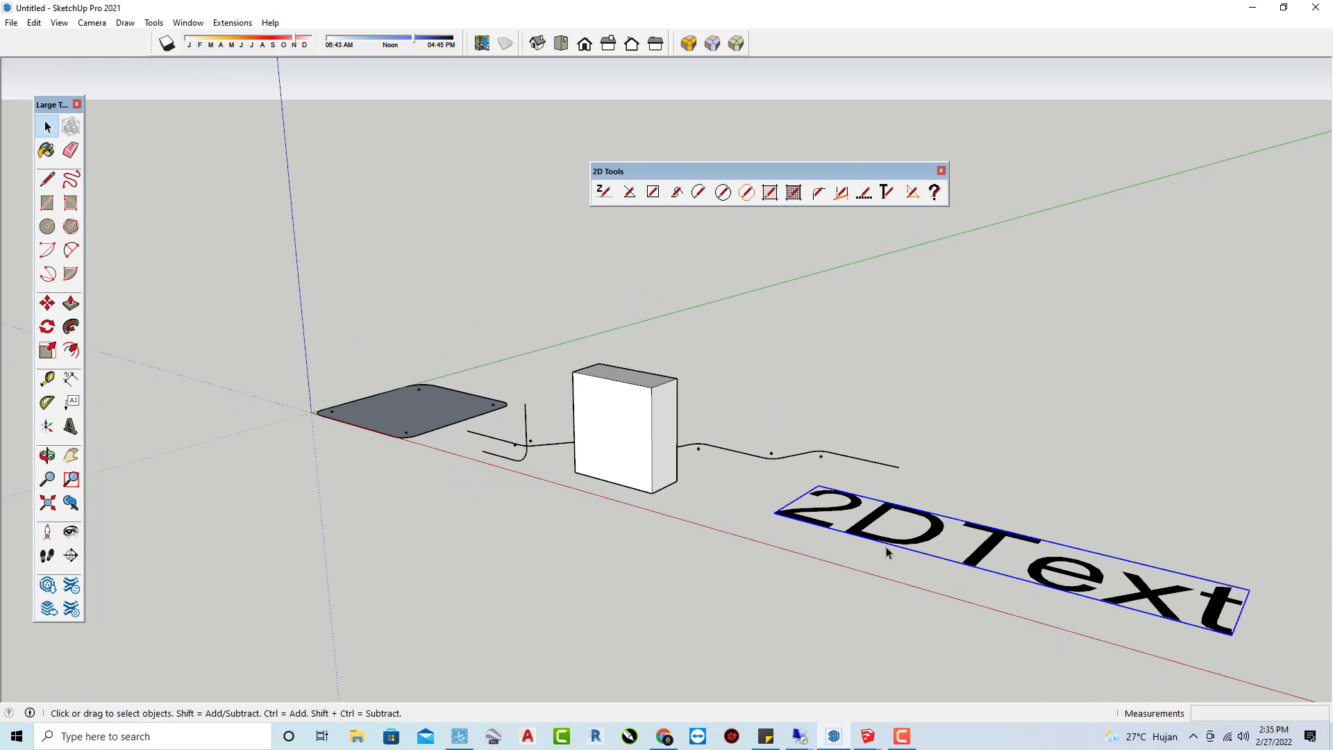
{"action": "key", "text": "Delete"}
{"action": "scroll", "coordinate": [611, 446], "scroll_direction": "up", "scroll_amount": 2}
{"action": "scroll", "coordinate": [741, 312], "scroll_direction": "up", "scroll_amount": 3}
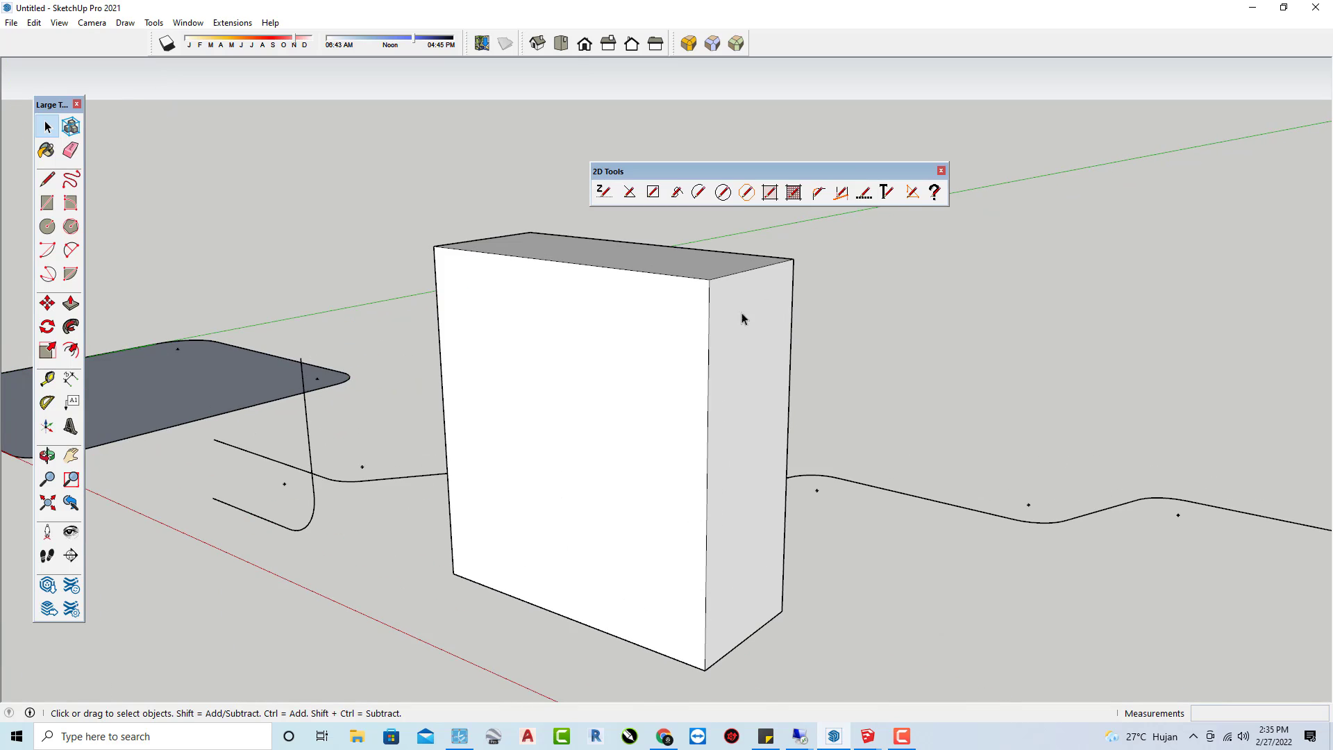
Create a new 2D text label reading 'latihan' and accept it
{"action": "left_click", "coordinate": [887, 195]}
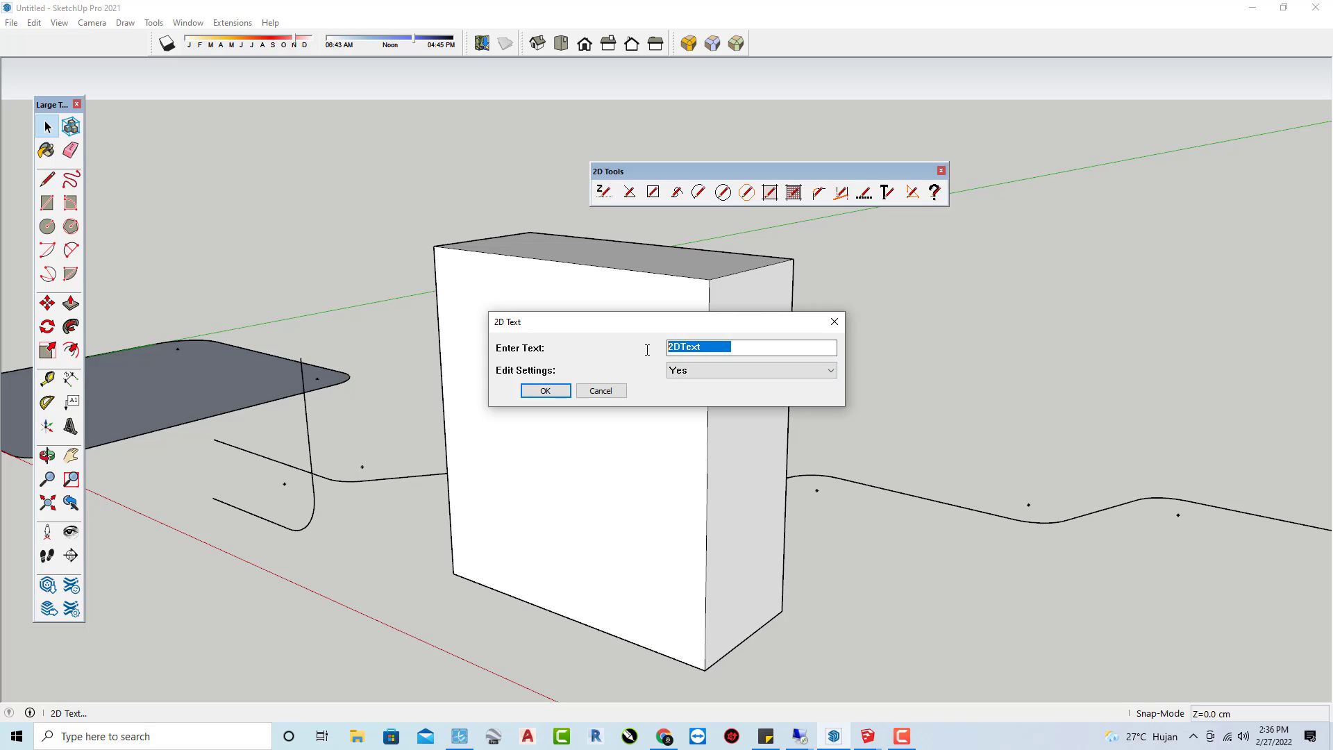
{"action": "key", "text": "BackSpace"}
{"action": "left_click", "coordinate": [549, 389]}
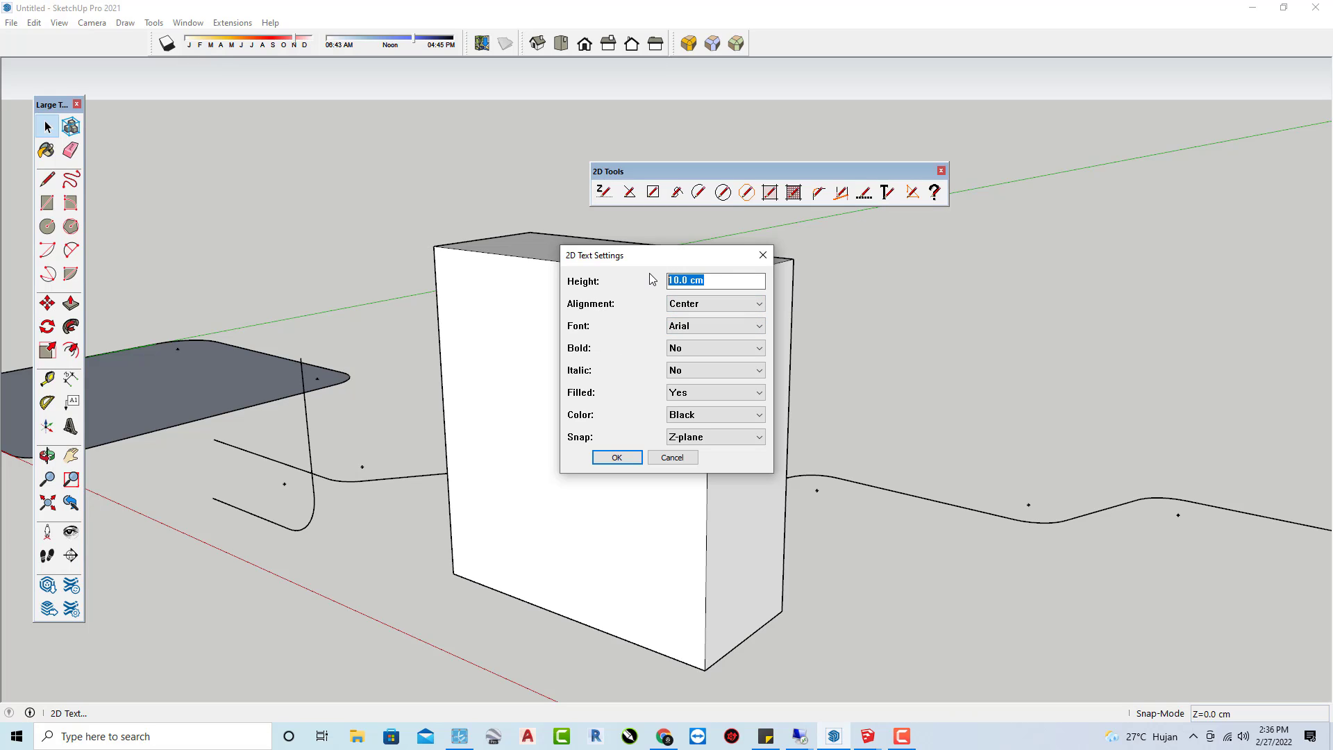
Set text height 3, font Arial Black, italic, not bold, colour Aqua
{"action": "type", "text": "3"}
{"action": "key", "text": "Tab"}
{"action": "key", "text": "Tab"}
{"action": "key", "text": "Tab"}
{"action": "left_click", "coordinate": [726, 326]}
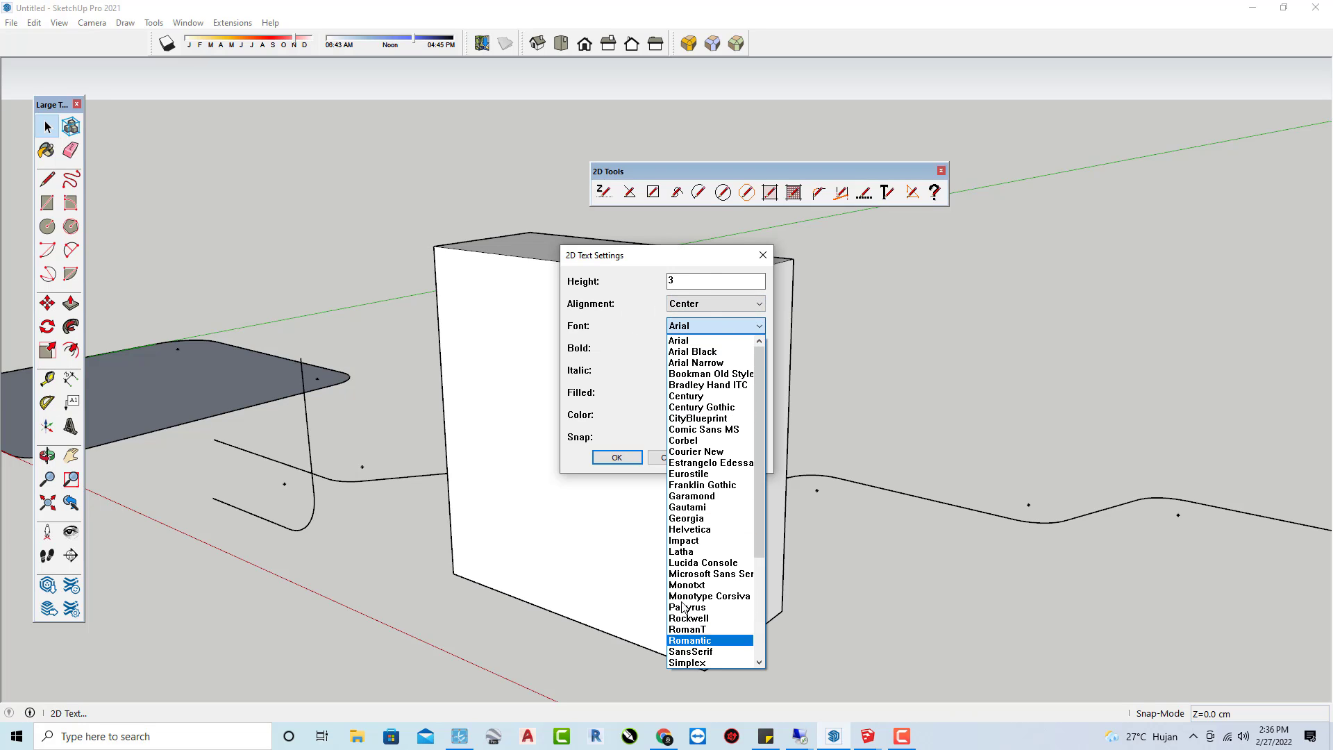
{"action": "left_click", "coordinate": [694, 352]}
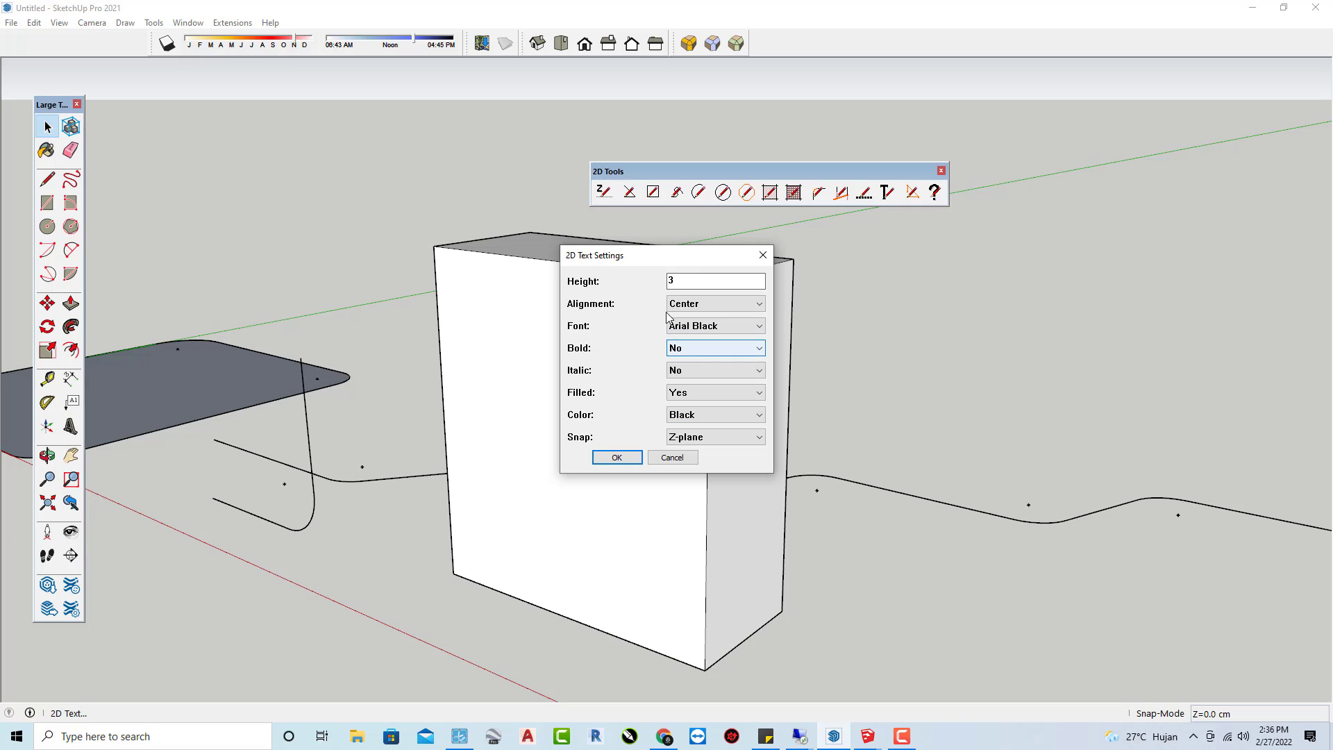
{"action": "left_click", "coordinate": [713, 349]}
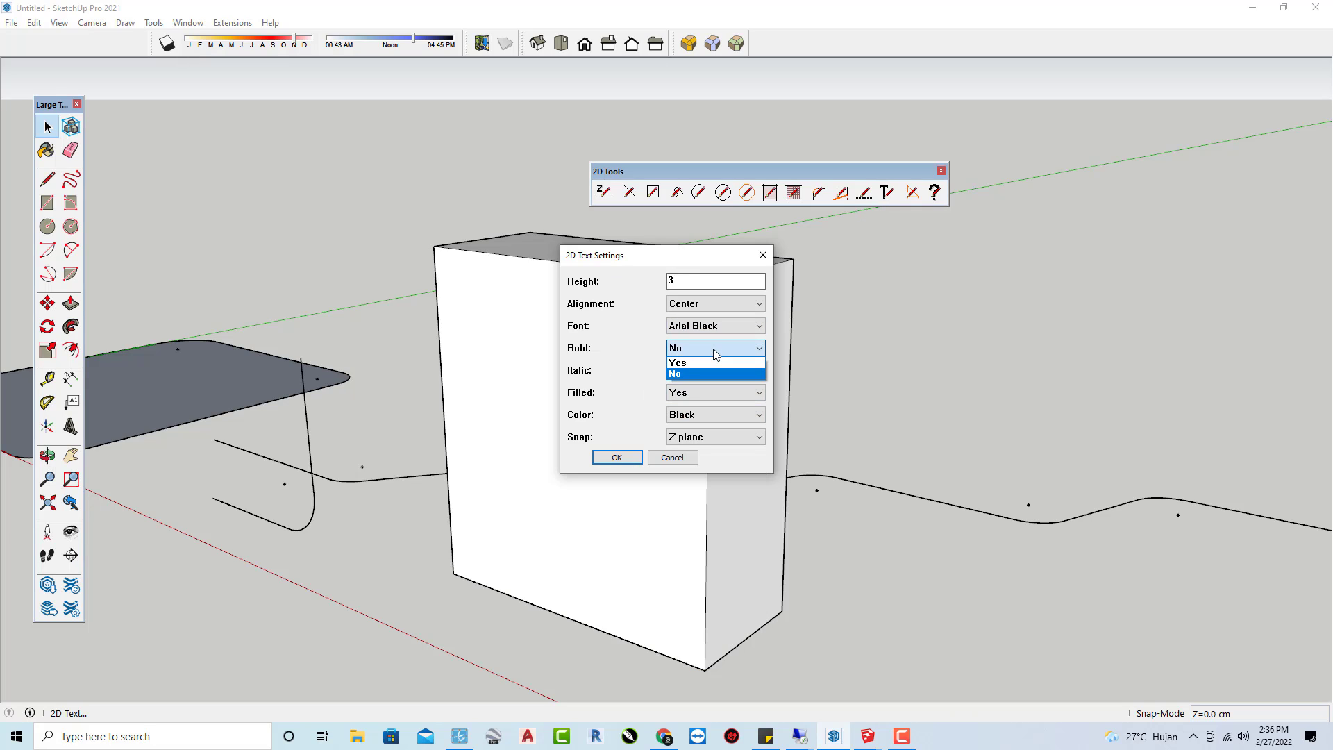
{"action": "left_click", "coordinate": [694, 370]}
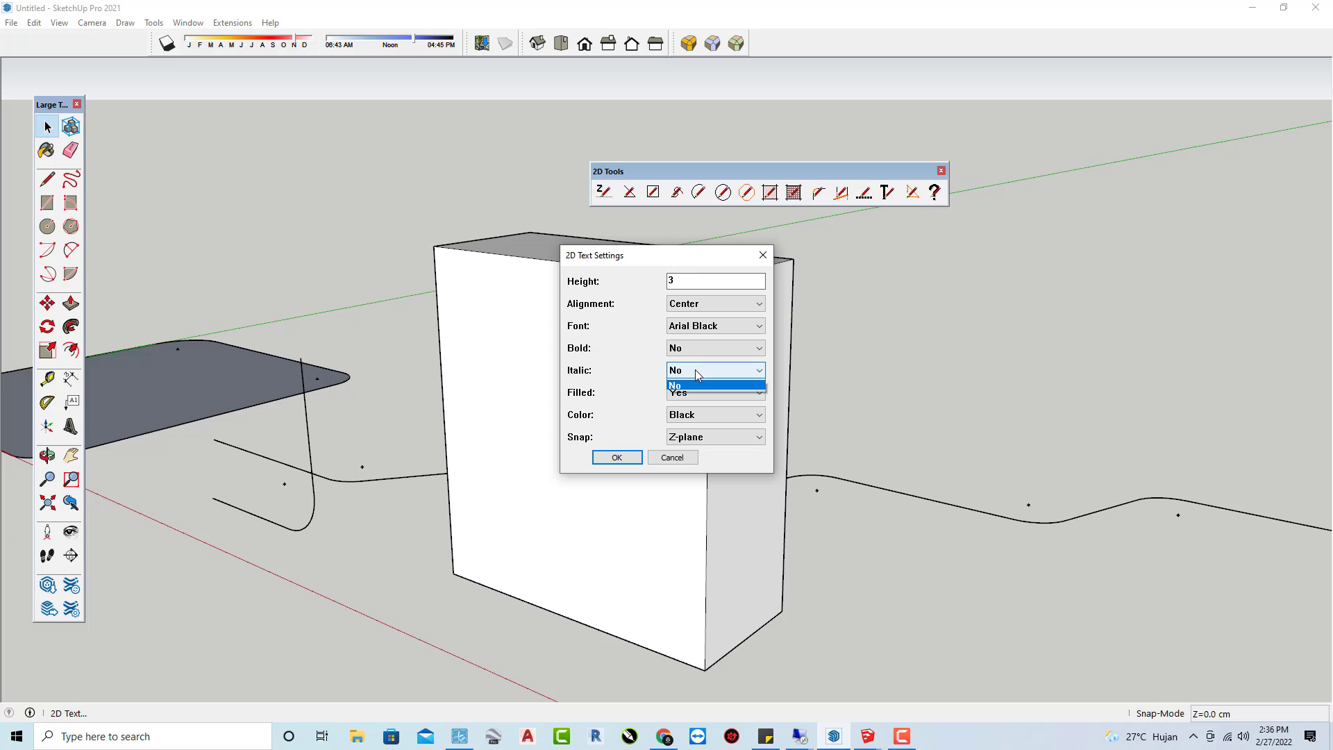
{"action": "left_click", "coordinate": [695, 389]}
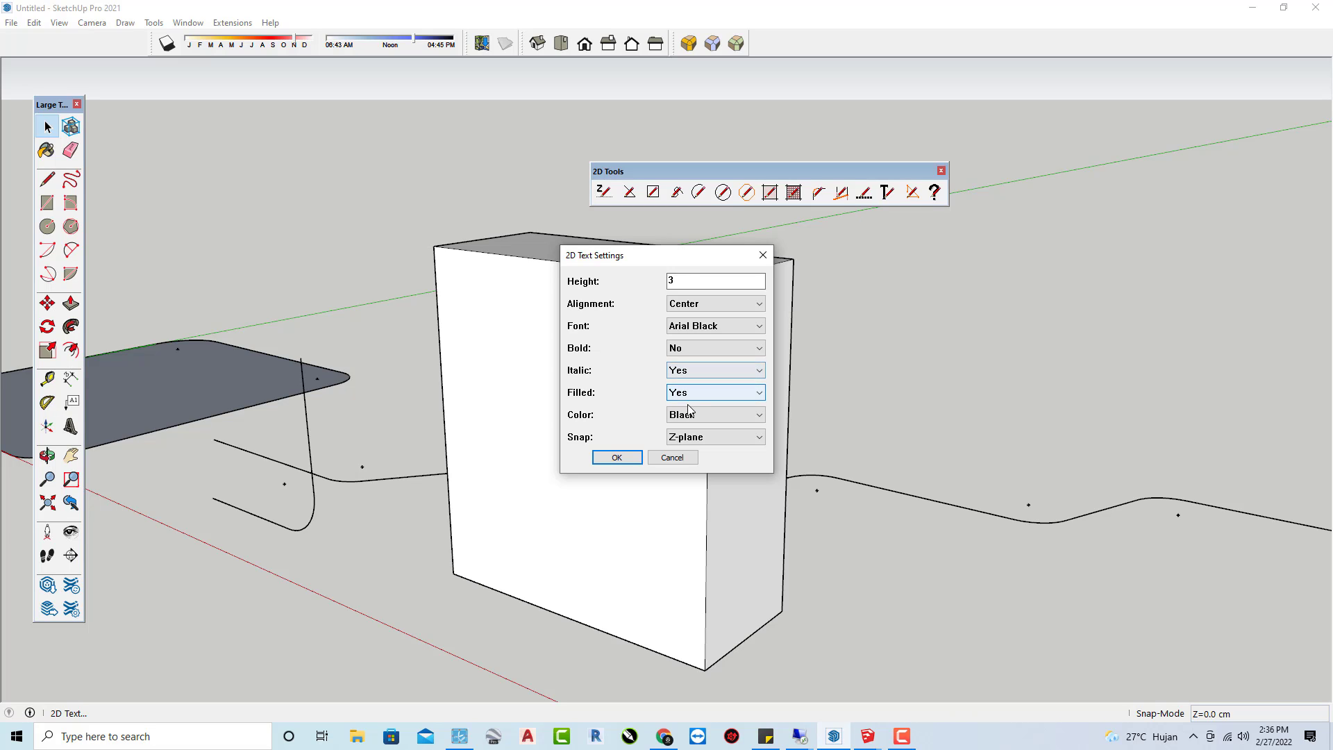
{"action": "left_click", "coordinate": [715, 418]}
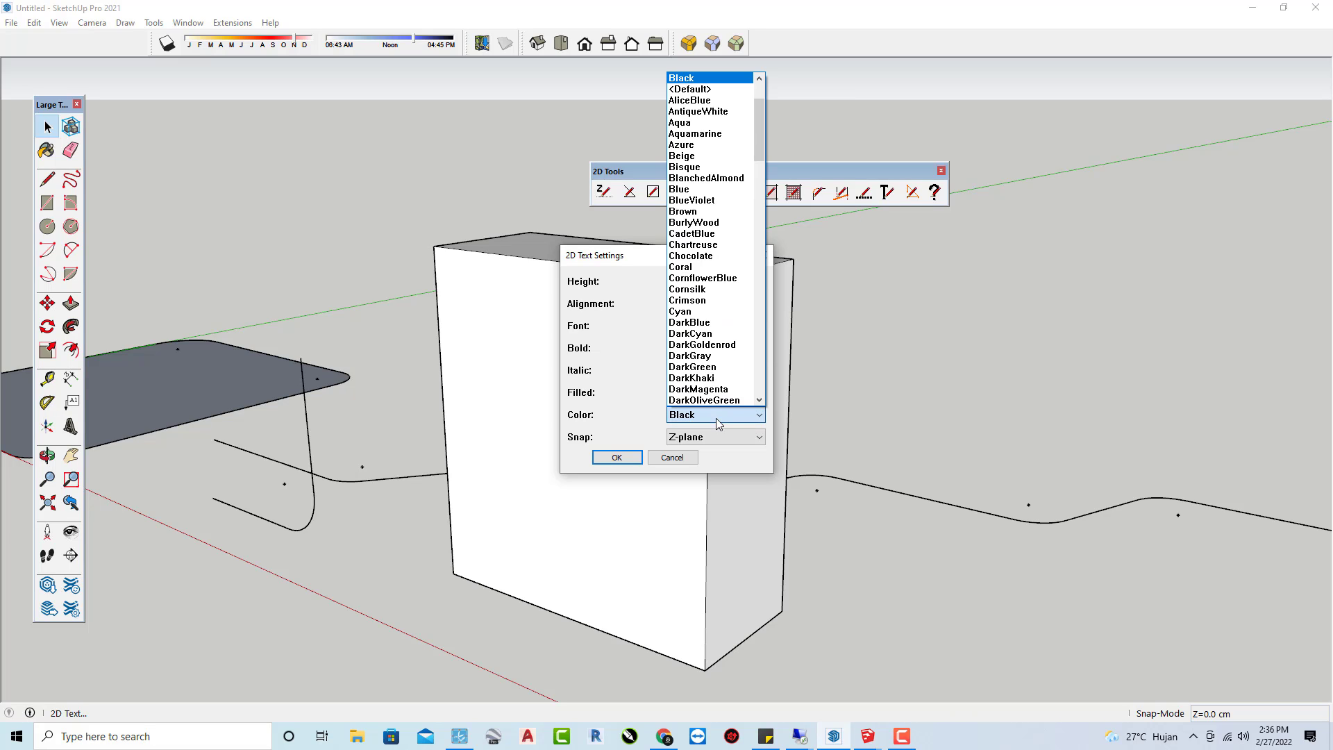
{"action": "left_click", "coordinate": [690, 123]}
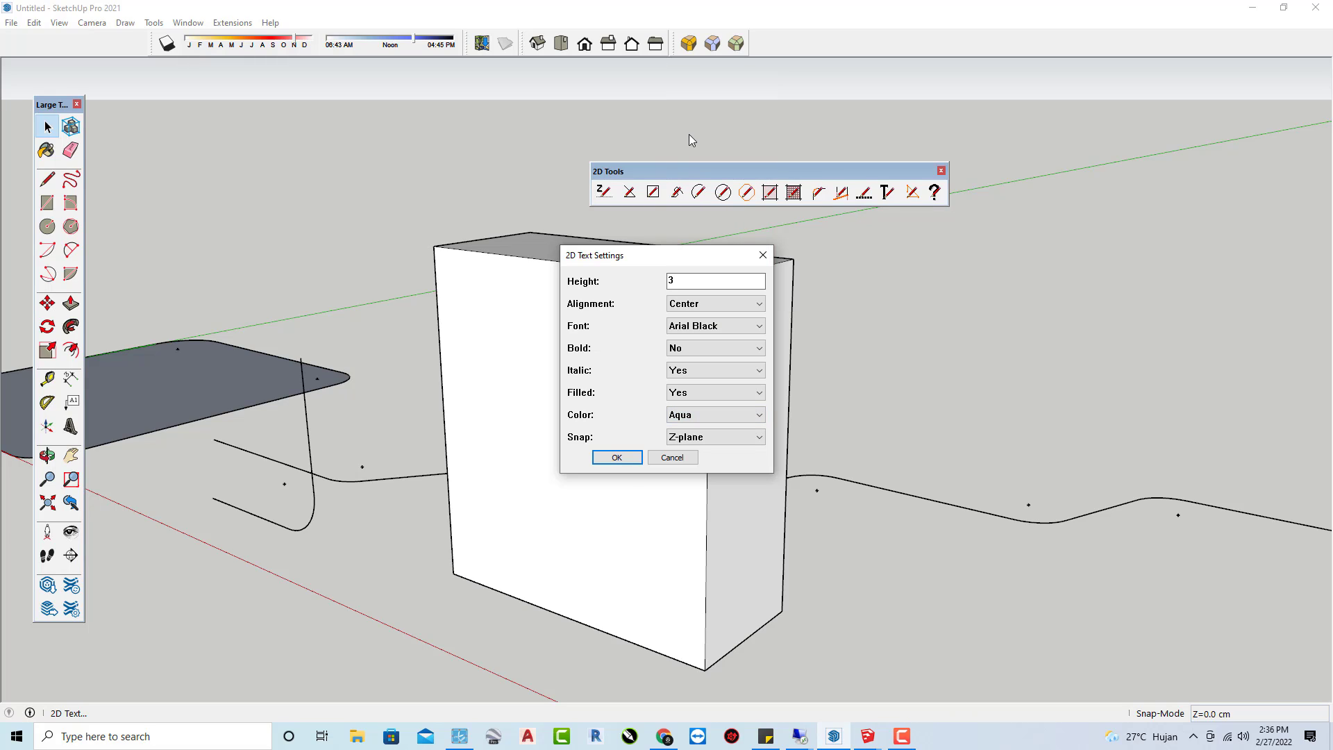
Place the 'latihan' text on the ground in front of the box
{"action": "left_click", "coordinate": [617, 457]}
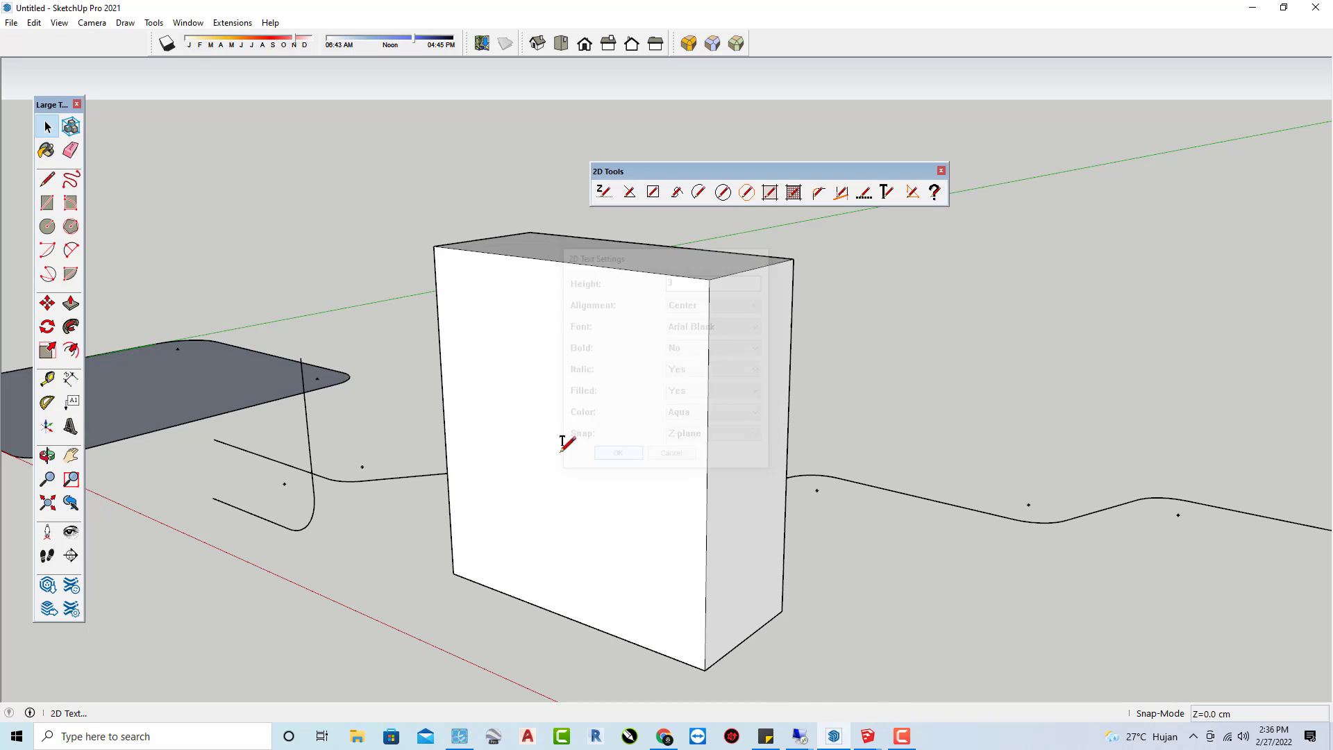
{"action": "scroll", "coordinate": [514, 361], "scroll_direction": "down", "scroll_amount": 3}
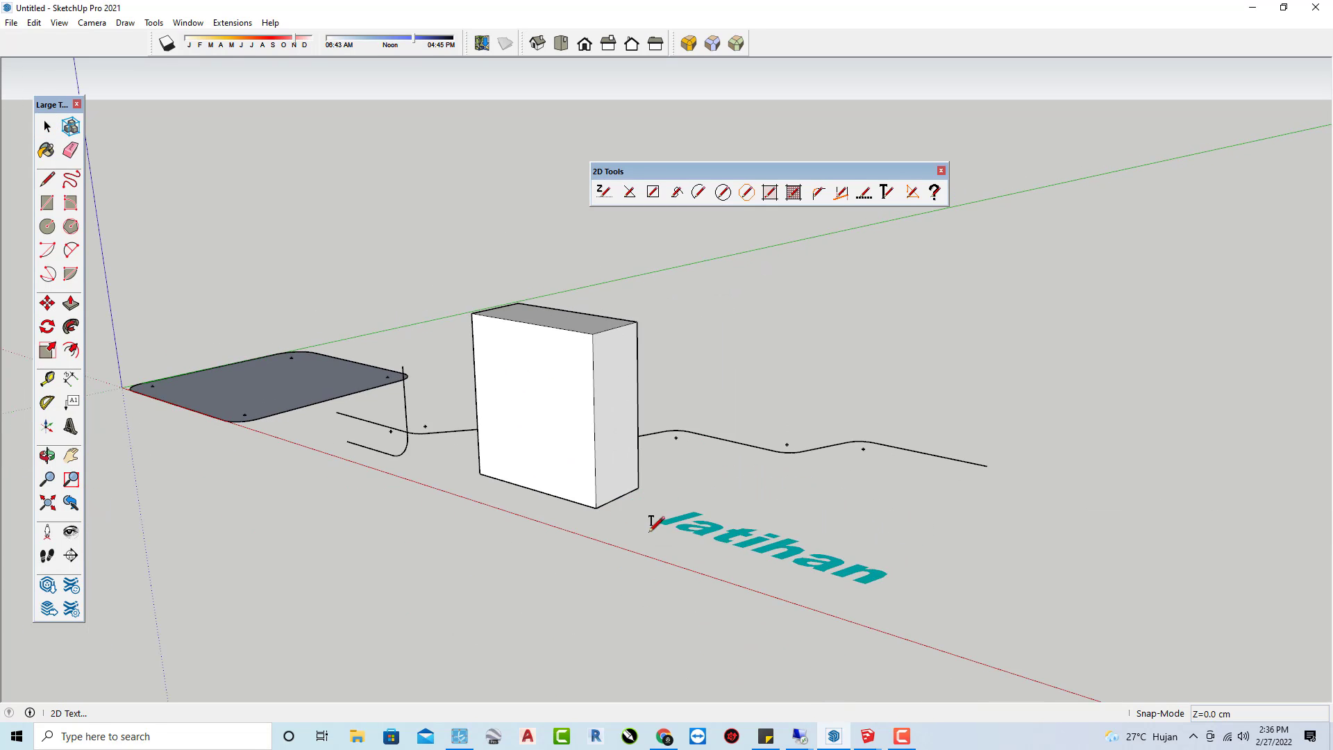
{"action": "left_click", "coordinate": [694, 533]}
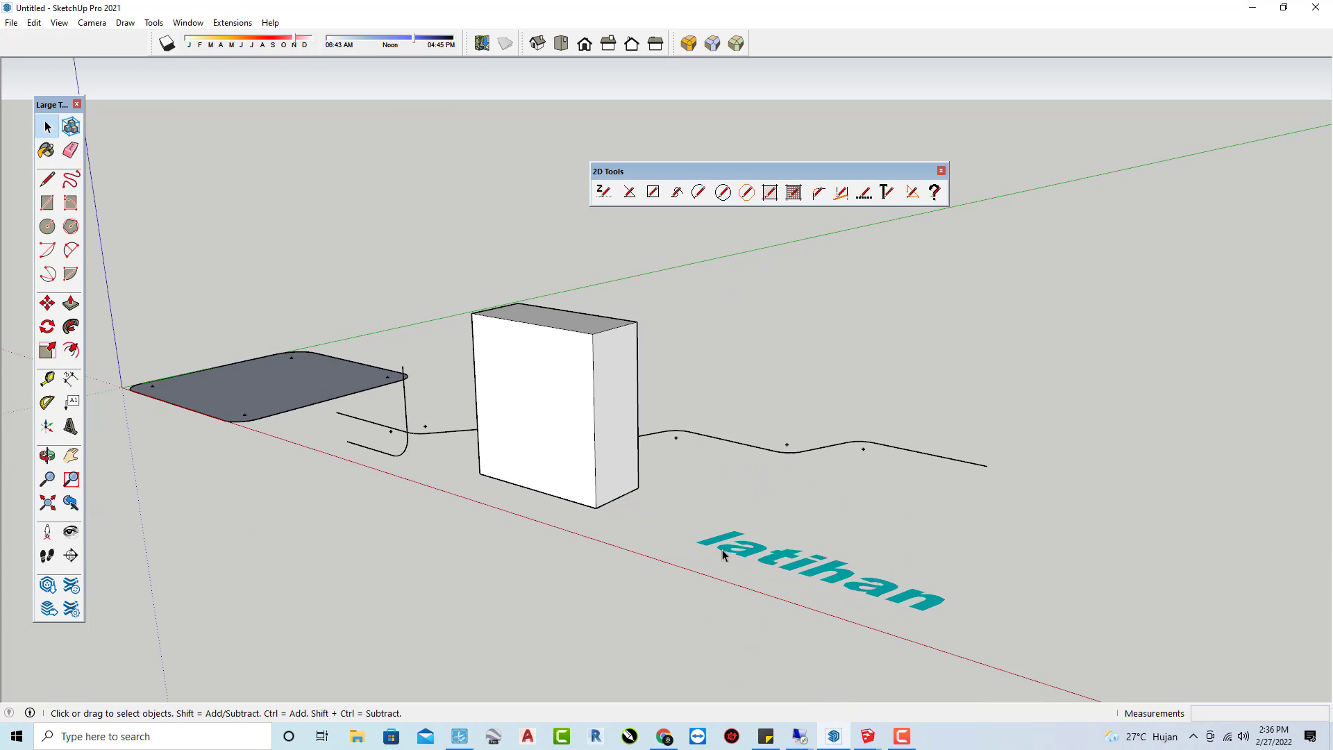
{"action": "middle_click_drag", "start_coordinate": [726, 556], "coordinate": [783, 595]}
Select and inspect the placed latihan text, then select the box's front face
{"action": "scroll", "coordinate": [785, 604], "scroll_direction": "up", "scroll_amount": 3}
{"action": "left_click", "coordinate": [787, 614]}
{"action": "scroll", "coordinate": [764, 534], "scroll_direction": "down", "scroll_amount": 3}
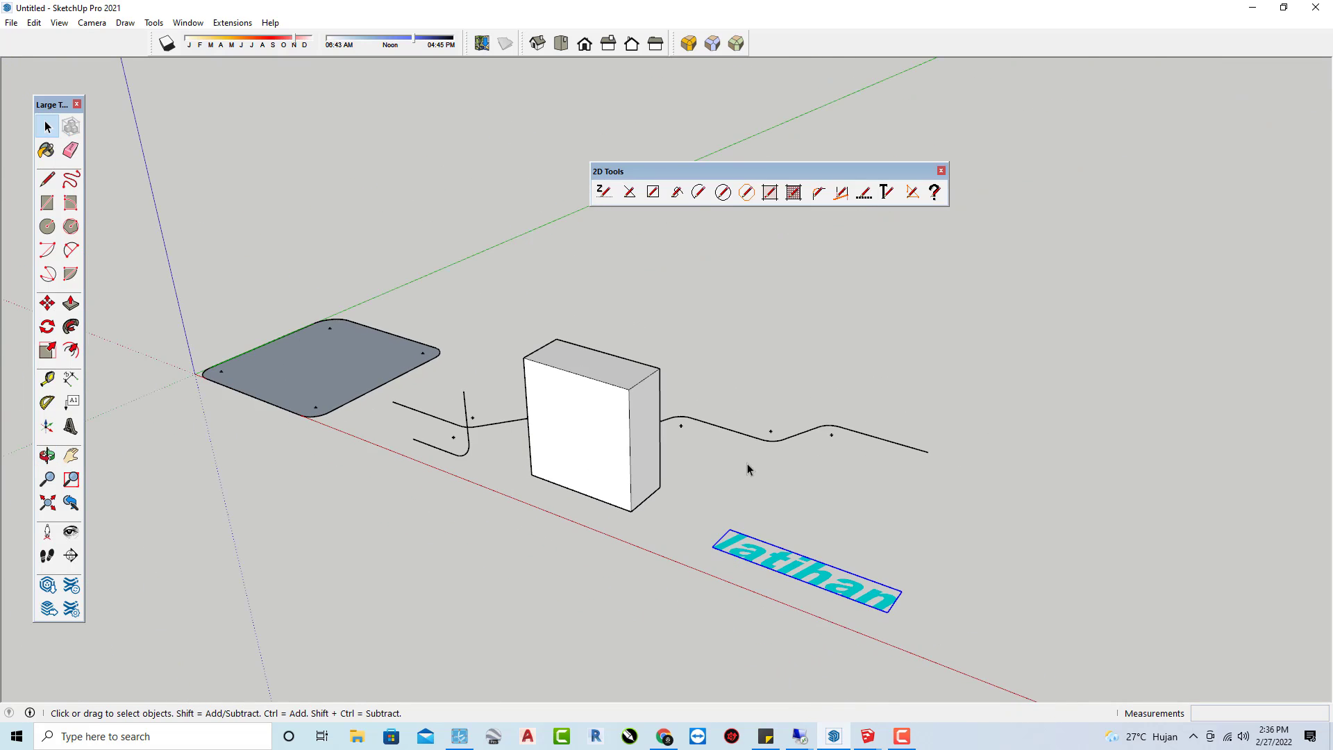
{"action": "scroll", "coordinate": [769, 580], "scroll_direction": "up", "scroll_amount": 3}
{"action": "scroll", "coordinate": [628, 455], "scroll_direction": "up", "scroll_amount": 3}
{"action": "left_click", "coordinate": [861, 538]}
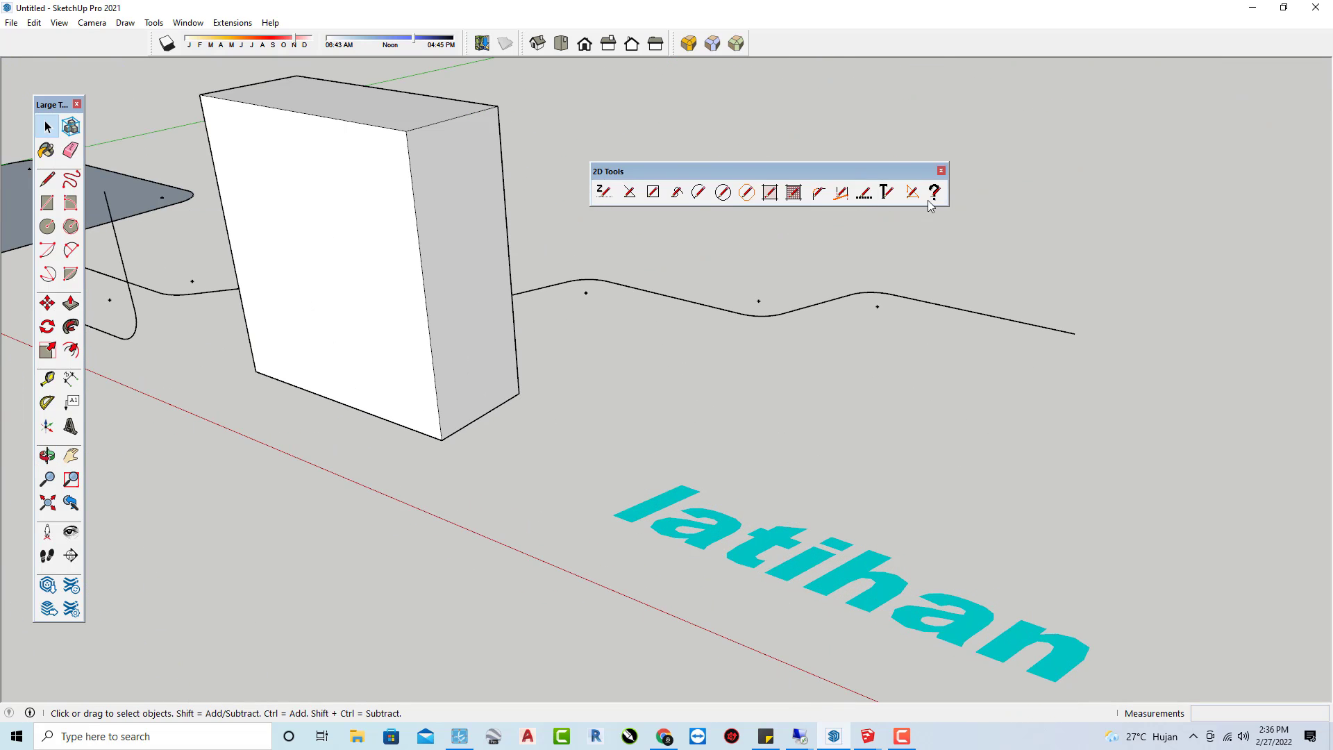
{"action": "left_click", "coordinate": [762, 564]}
{"action": "mouse_move", "coordinate": [763, 564]}
{"action": "middle_mouse_down"}
{"action": "mouse_move", "coordinate": [853, 611]}
{"action": "mouse_move", "coordinate": [739, 486]}
{"action": "mouse_move", "coordinate": [705, 419]}
{"action": "mouse_move", "coordinate": [518, 322]}
{"action": "mouse_move", "coordinate": [599, 303]}
{"action": "mouse_move", "coordinate": [739, 328]}
{"action": "middle_mouse_up"}
{"action": "left_click", "coordinate": [515, 315]}
{"action": "scroll", "coordinate": [718, 289], "scroll_direction": "up", "scroll_amount": 3}
{"action": "scroll", "coordinate": [794, 208], "scroll_direction": "up", "scroll_amount": 2}
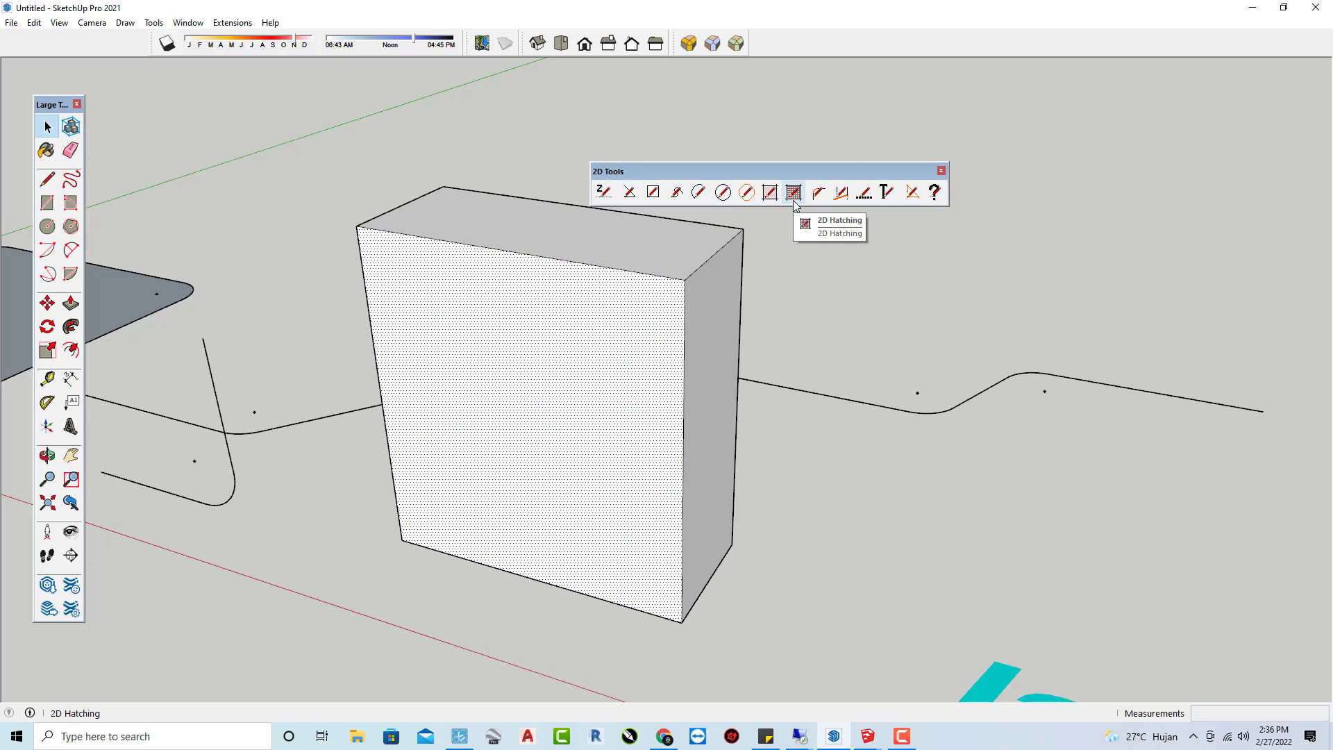
Choose the PATT_AR-WOOD pattern and load it for 2D hatching
{"action": "left_click", "coordinate": [815, 285]}
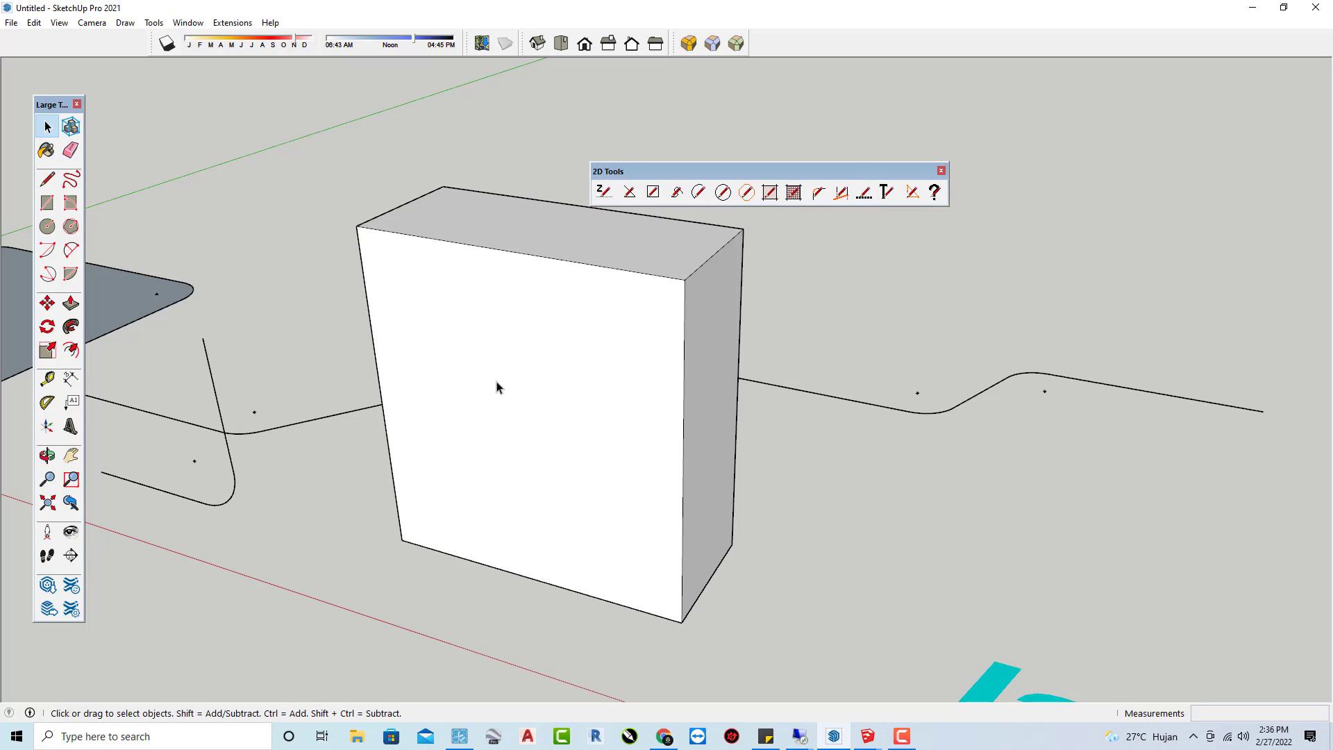
{"action": "left_click", "coordinate": [793, 192]}
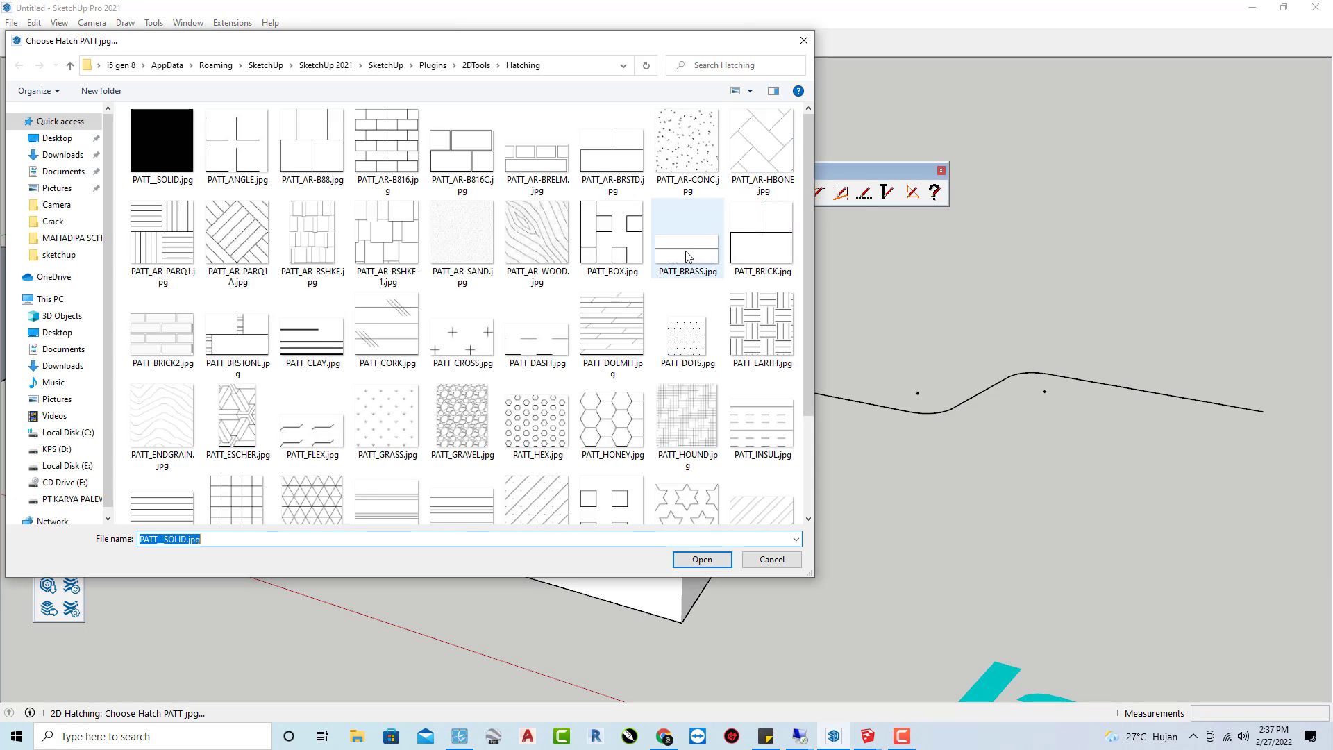
{"action": "scroll", "coordinate": [596, 245], "scroll_direction": "down", "scroll_amount": 3}
{"action": "scroll", "coordinate": [596, 245], "scroll_direction": "up", "scroll_amount": 3}
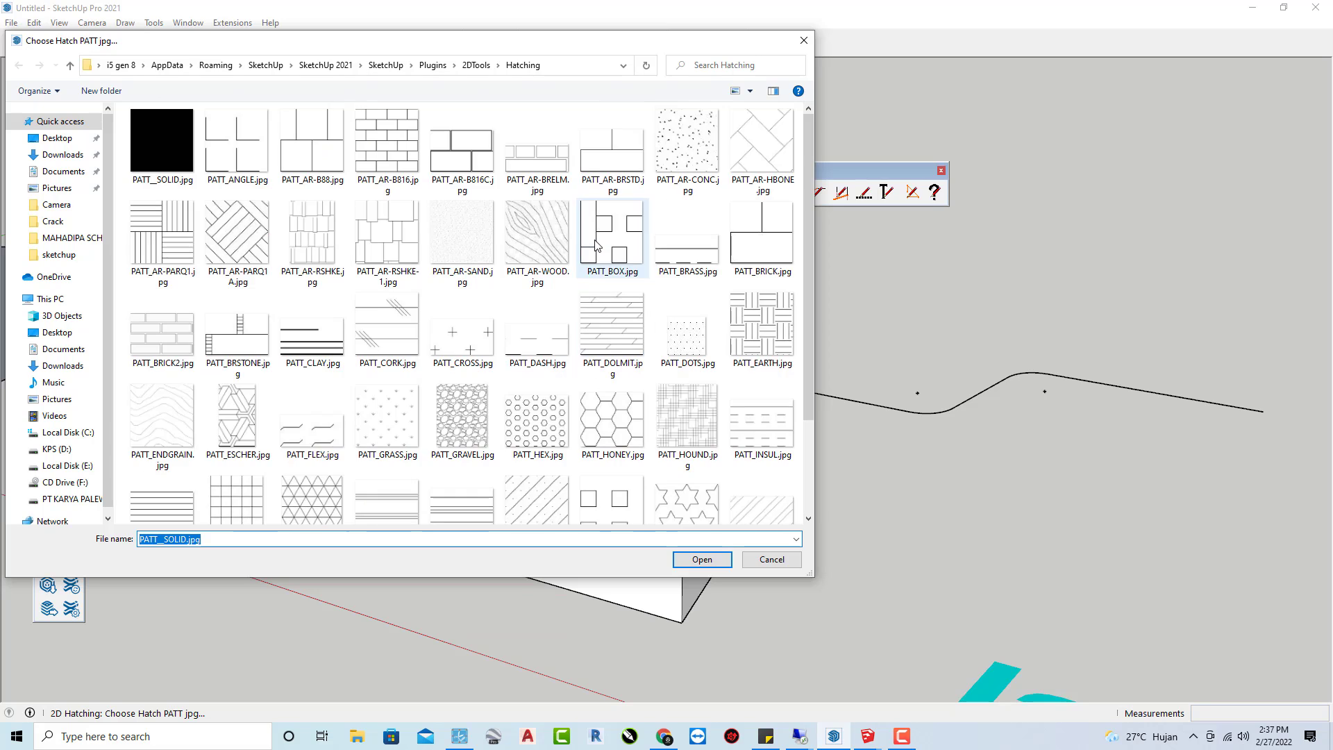
{"action": "left_click", "coordinate": [535, 240]}
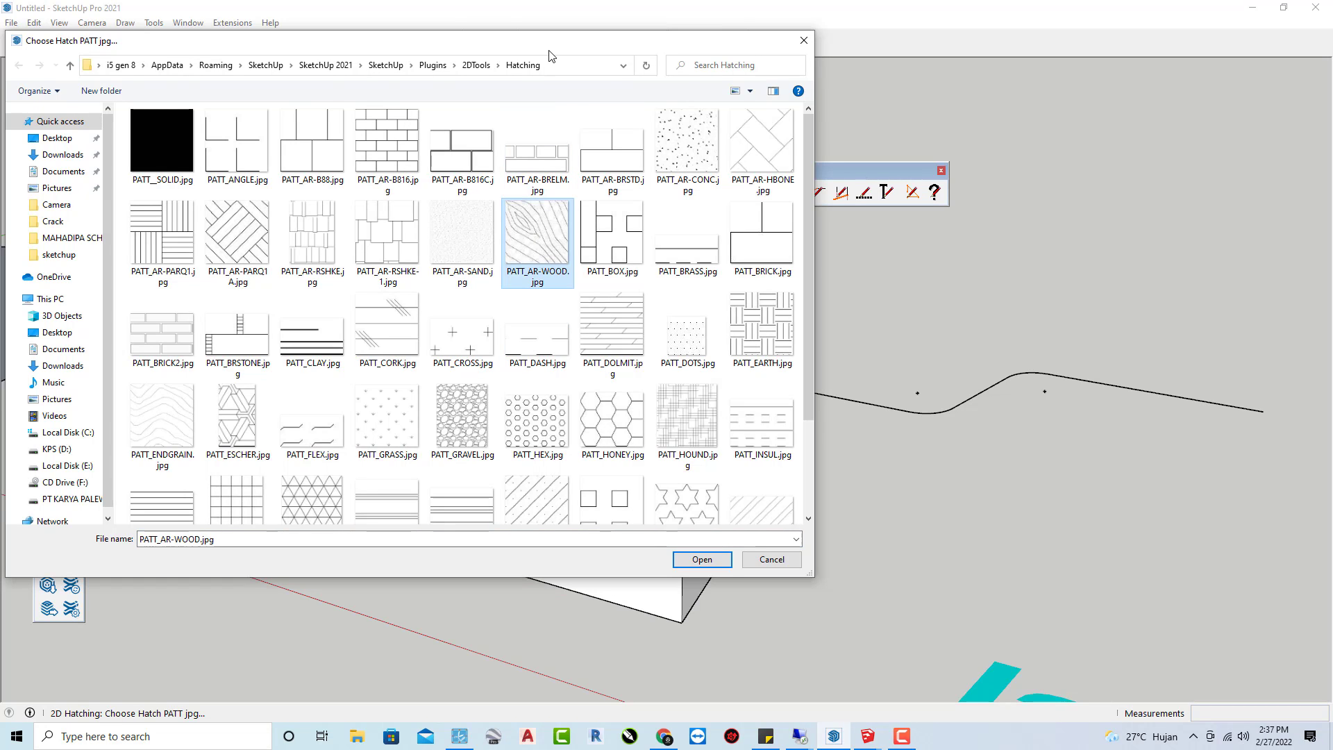
{"action": "left_click_drag", "start_coordinate": [552, 48], "coordinate": [757, 77]}
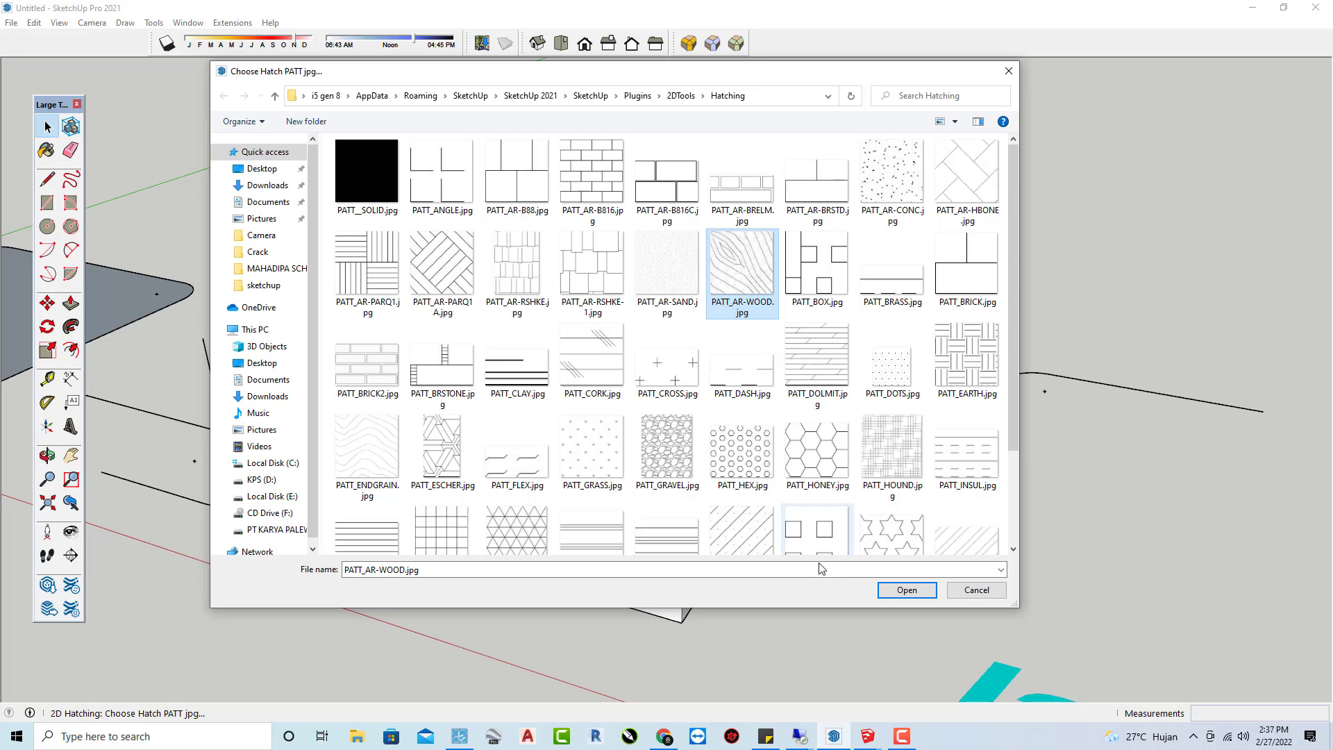
{"action": "left_click", "coordinate": [901, 591]}
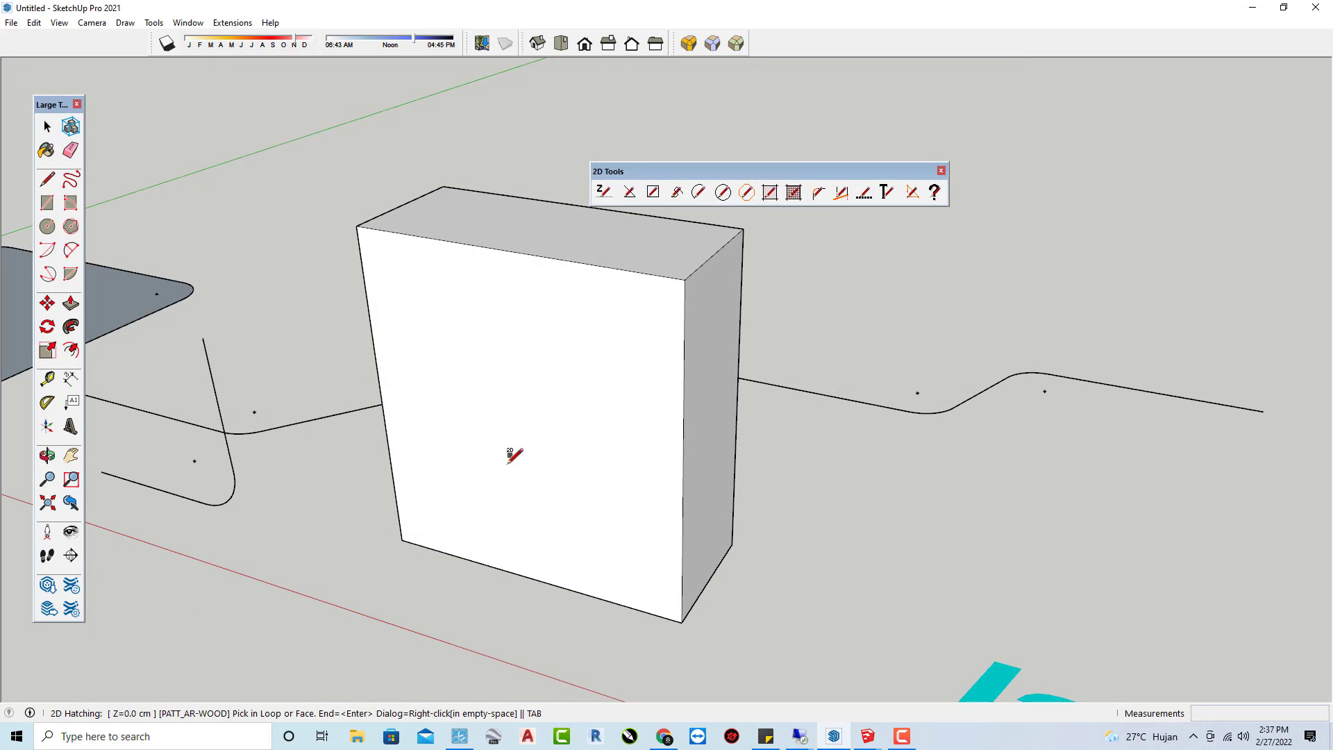
Hatch the rounded slab with wood and view the model from above
{"action": "mouse_move", "coordinate": [515, 456]}
{"action": "middle_mouse_down"}
{"action": "mouse_move", "coordinate": [539, 322]}
{"action": "mouse_move", "coordinate": [607, 266]}
{"action": "middle_mouse_up"}
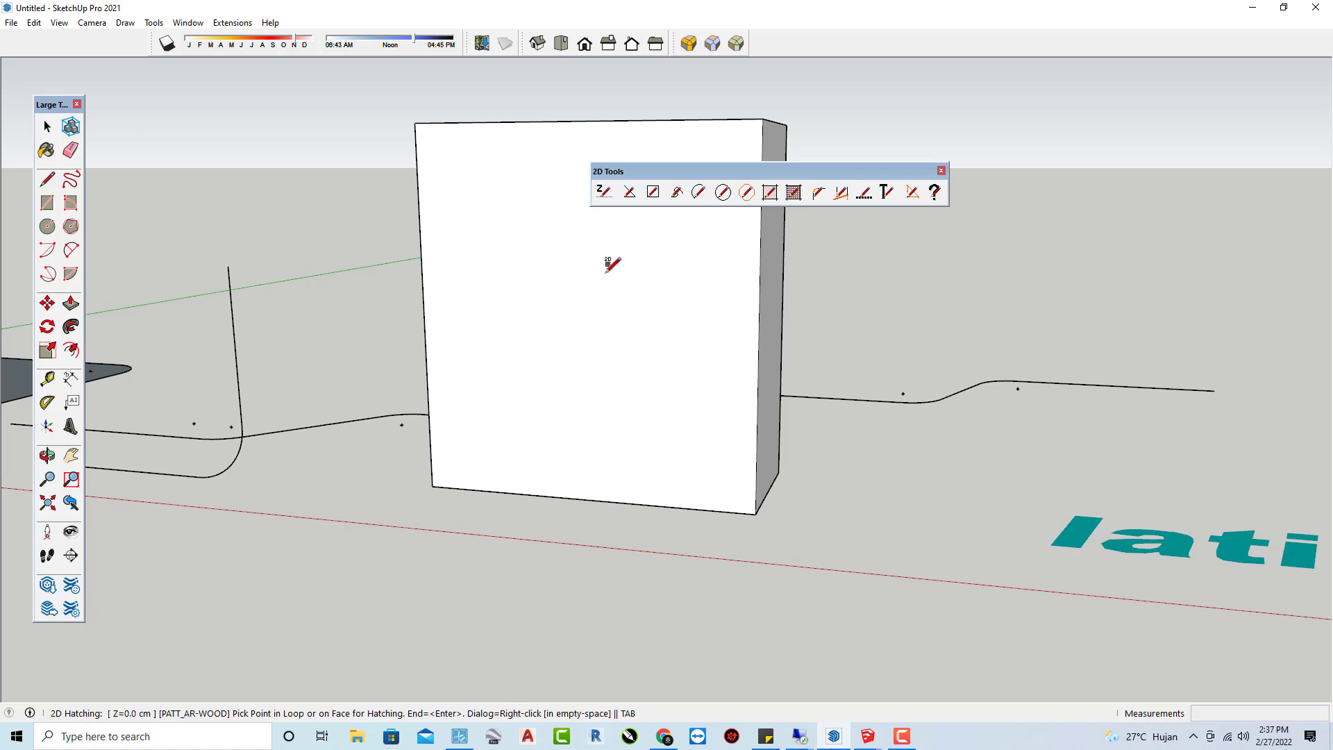
{"action": "scroll", "coordinate": [539, 304], "scroll_direction": "down", "scroll_amount": 1}
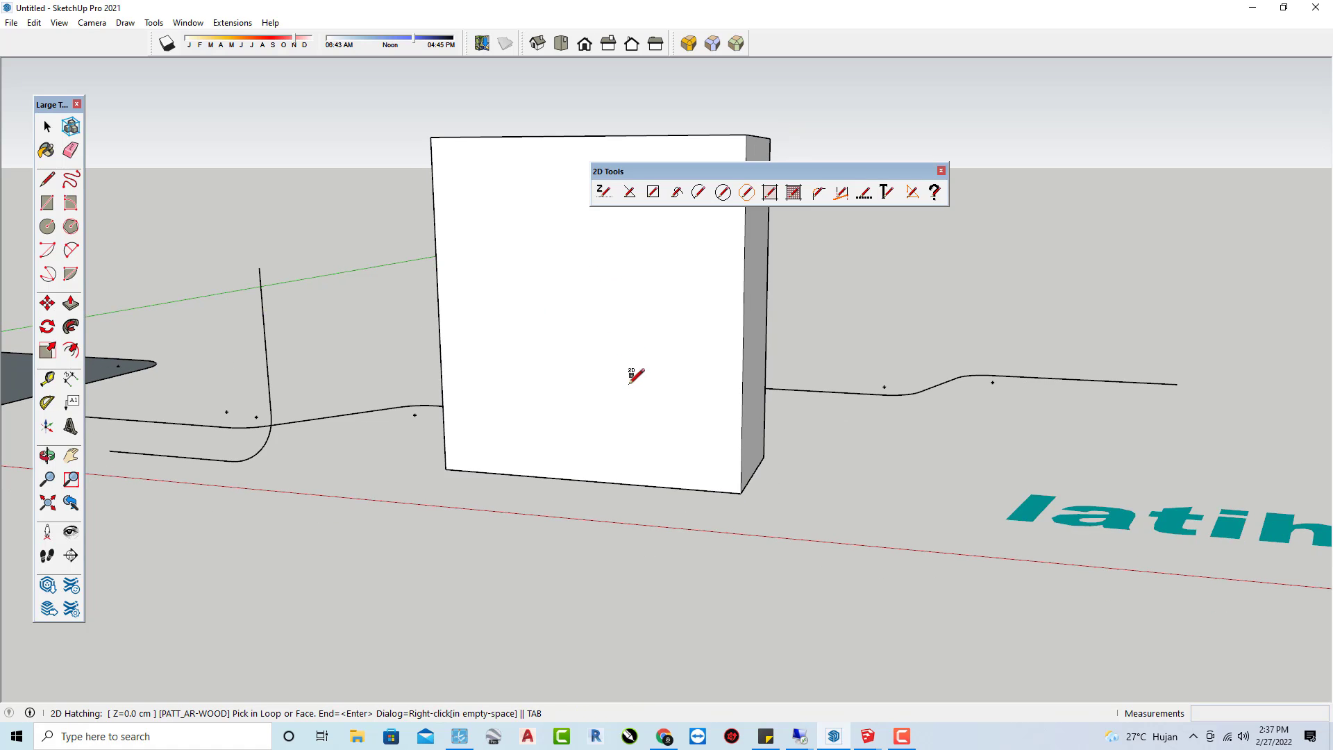
{"action": "scroll", "coordinate": [634, 376], "scroll_direction": "down", "scroll_amount": 3}
{"action": "middle_click_drag", "start_coordinate": [625, 553], "coordinate": [410, 431]}
{"action": "left_click", "coordinate": [295, 382]}
{"action": "middle_click_drag", "start_coordinate": [296, 382], "coordinate": [268, 640]}
{"action": "middle_click_drag", "start_coordinate": [239, 416], "coordinate": [233, 321]}
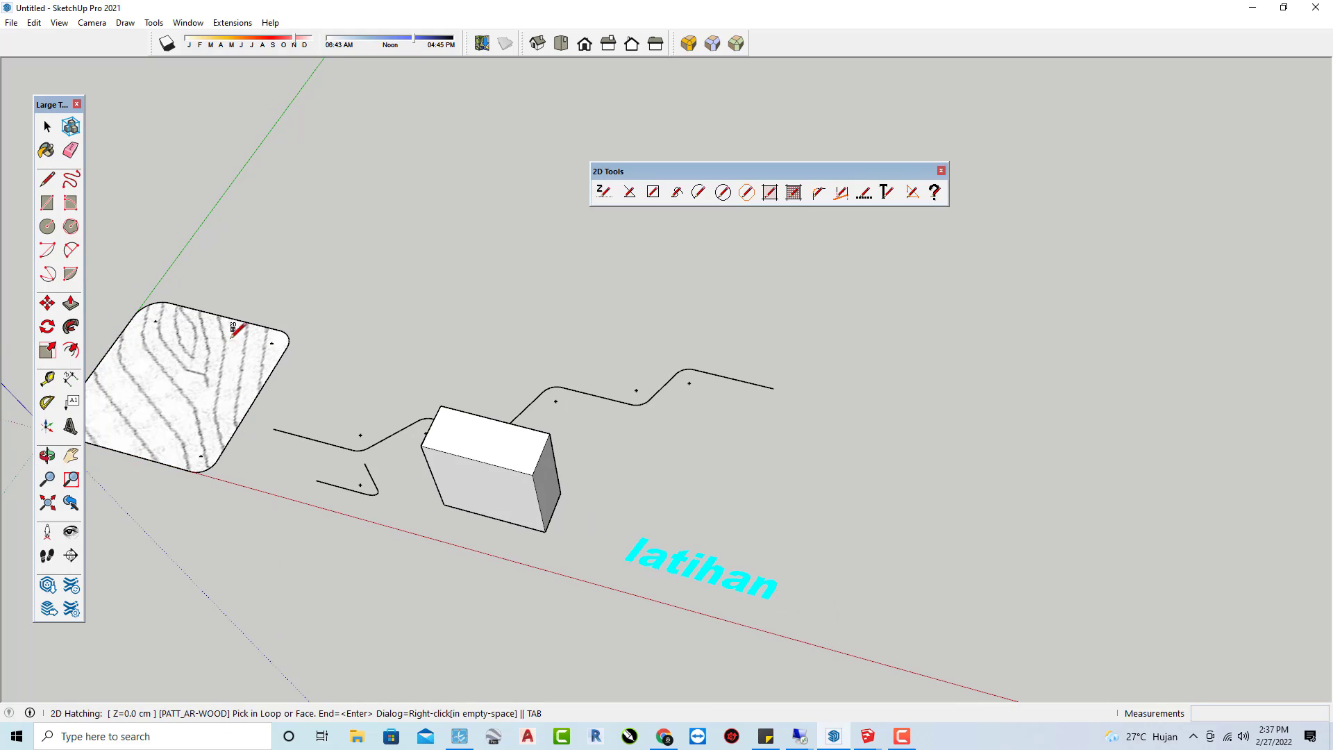
Draw two joined thin rectangles forming an L-shaped face
{"action": "left_click", "coordinate": [44, 204]}
{"action": "left_click", "coordinate": [926, 598]}
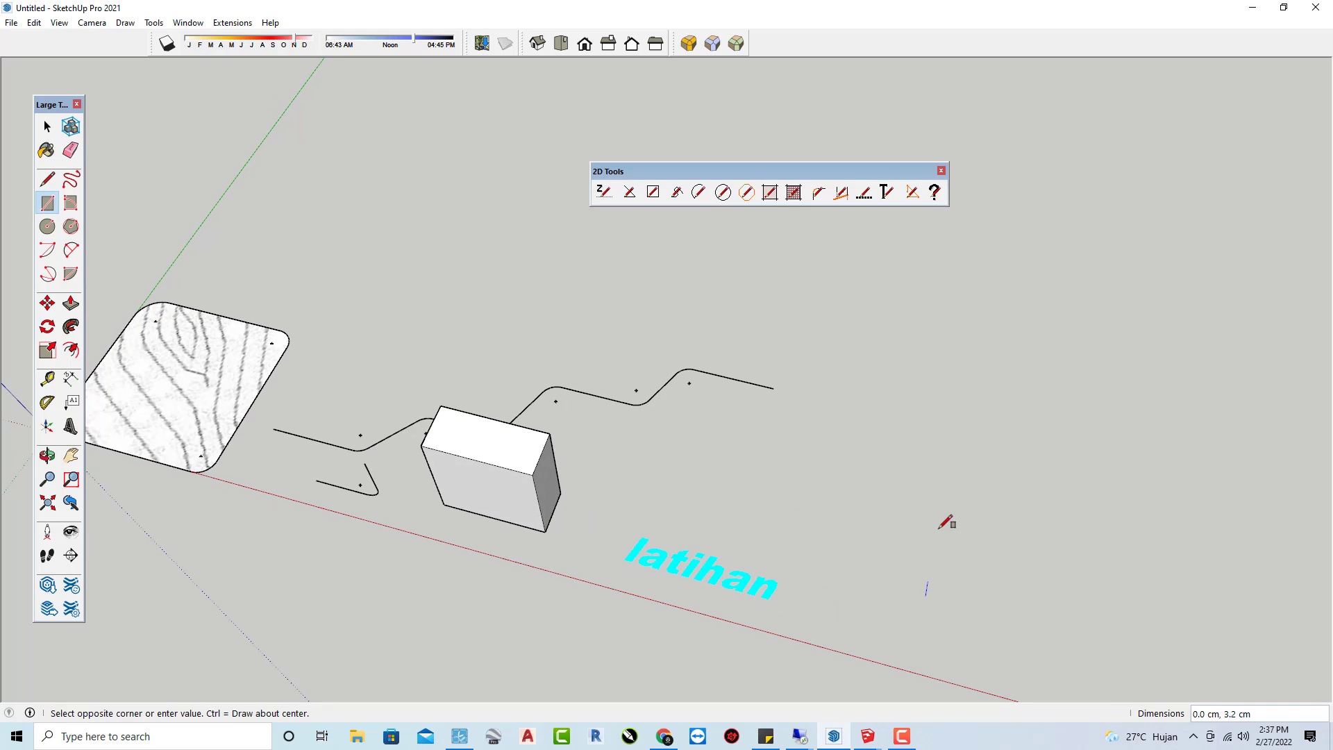
{"action": "left_click", "coordinate": [973, 443]}
{"action": "left_click", "coordinate": [972, 443]}
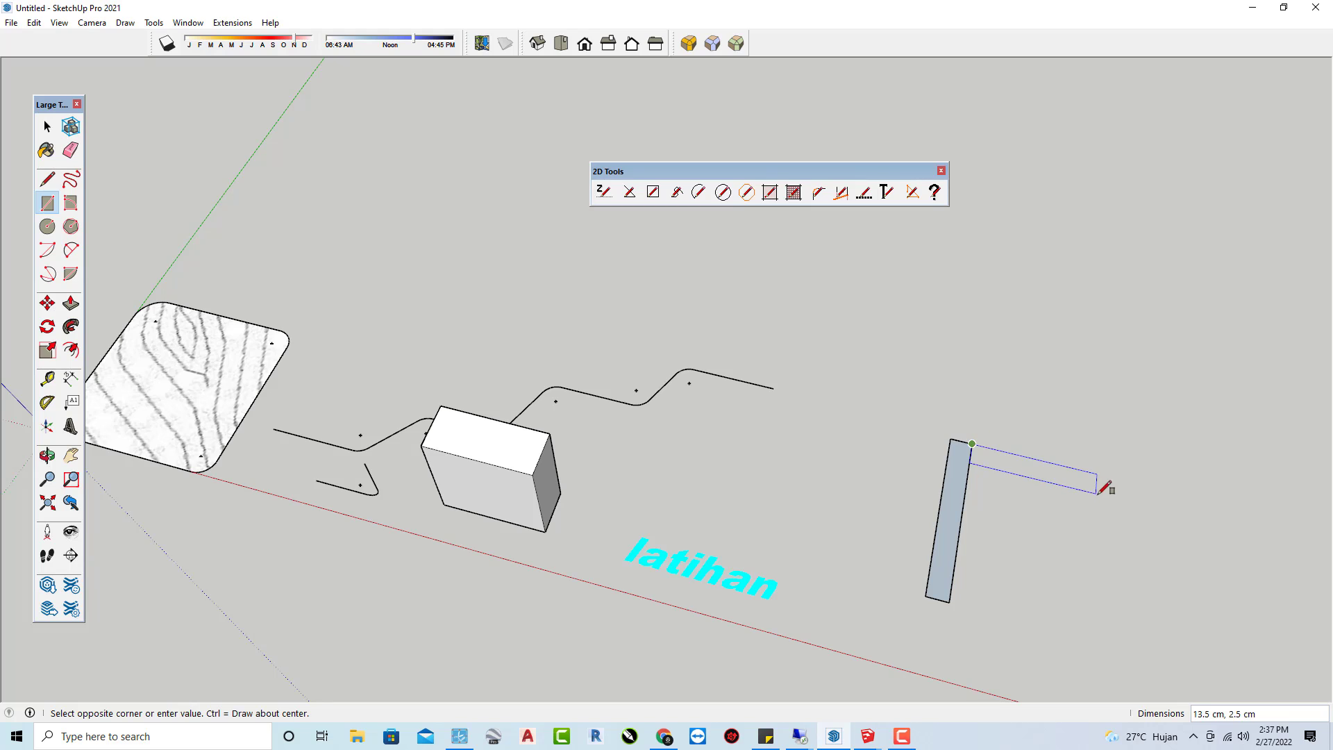
{"action": "left_click", "coordinate": [1106, 493]}
{"action": "scroll", "coordinate": [896, 468], "scroll_direction": "up", "scroll_amount": 1}
With 2D Hatching, try right-clicking for the pattern chooser, then wood-hatch the L-shaped face
{"action": "left_click", "coordinate": [793, 193]}
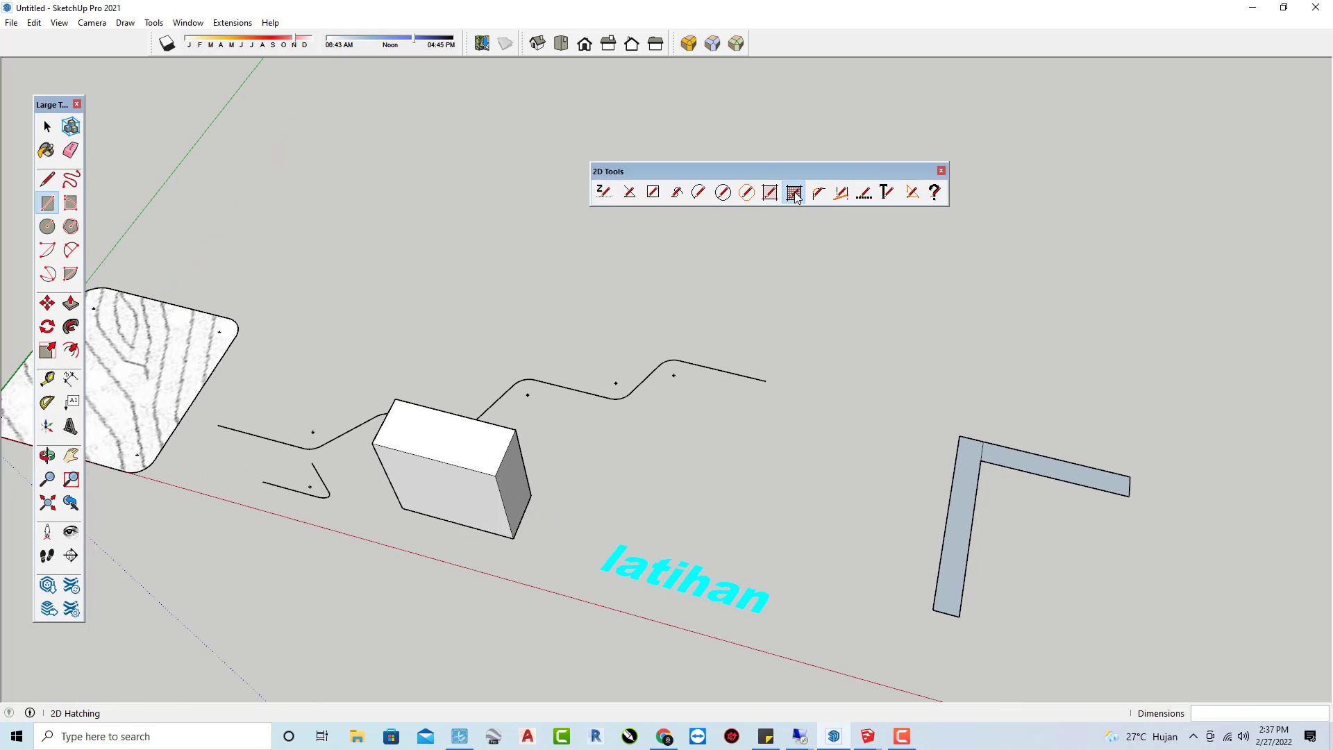
{"action": "right_click", "coordinate": [803, 247]}
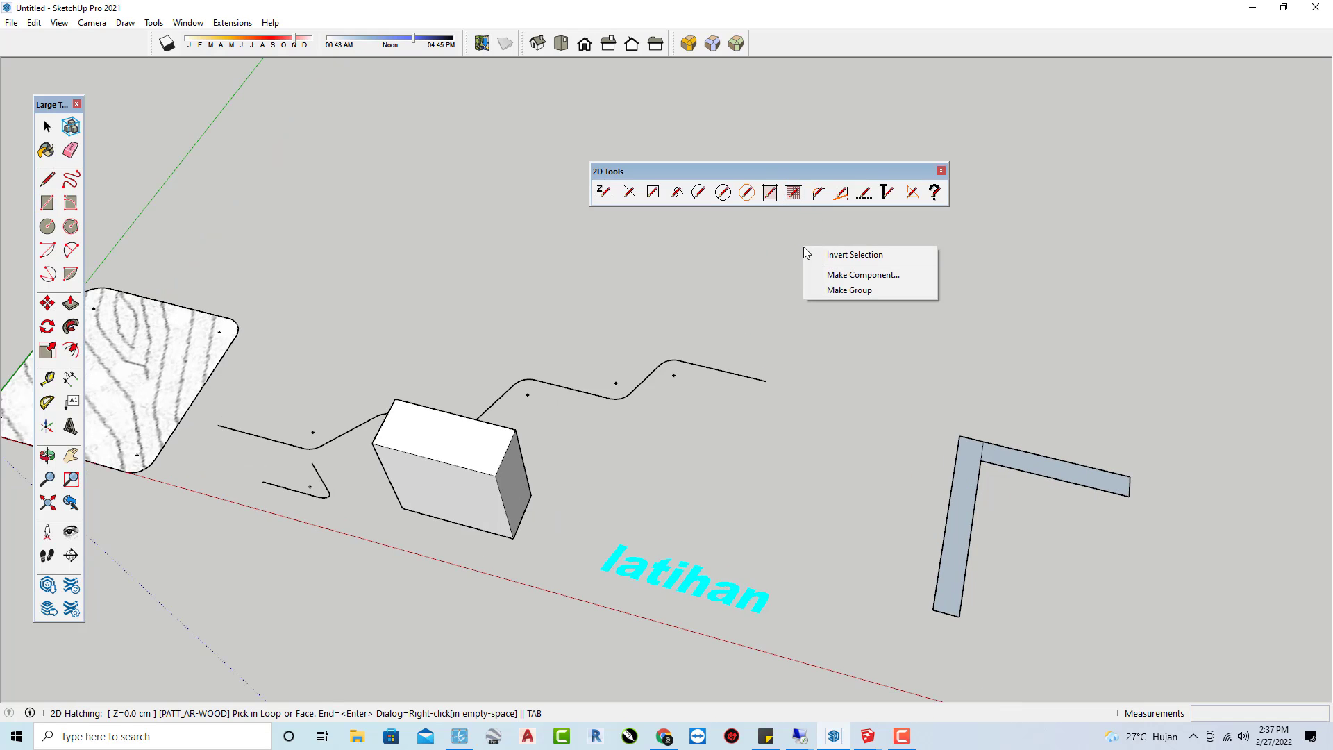
{"action": "left_click", "coordinate": [816, 256]}
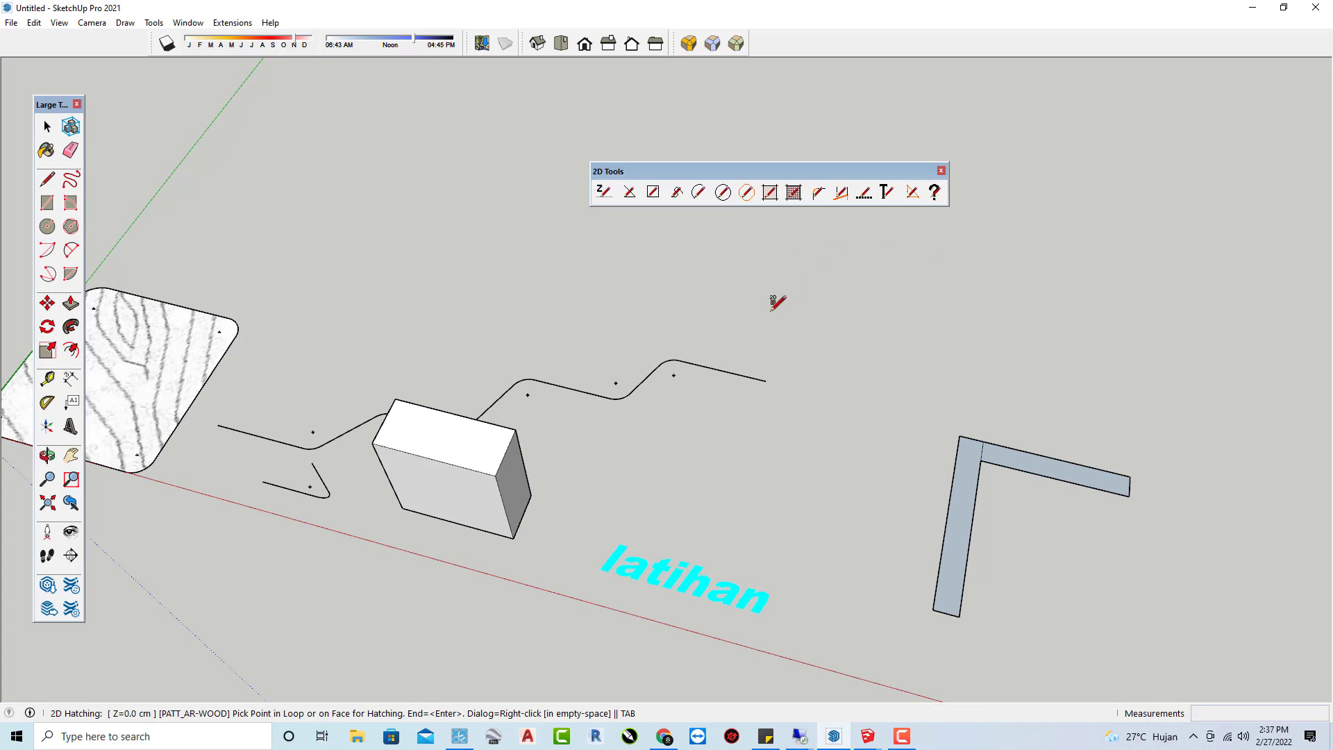
{"action": "right_click", "coordinate": [795, 200]}
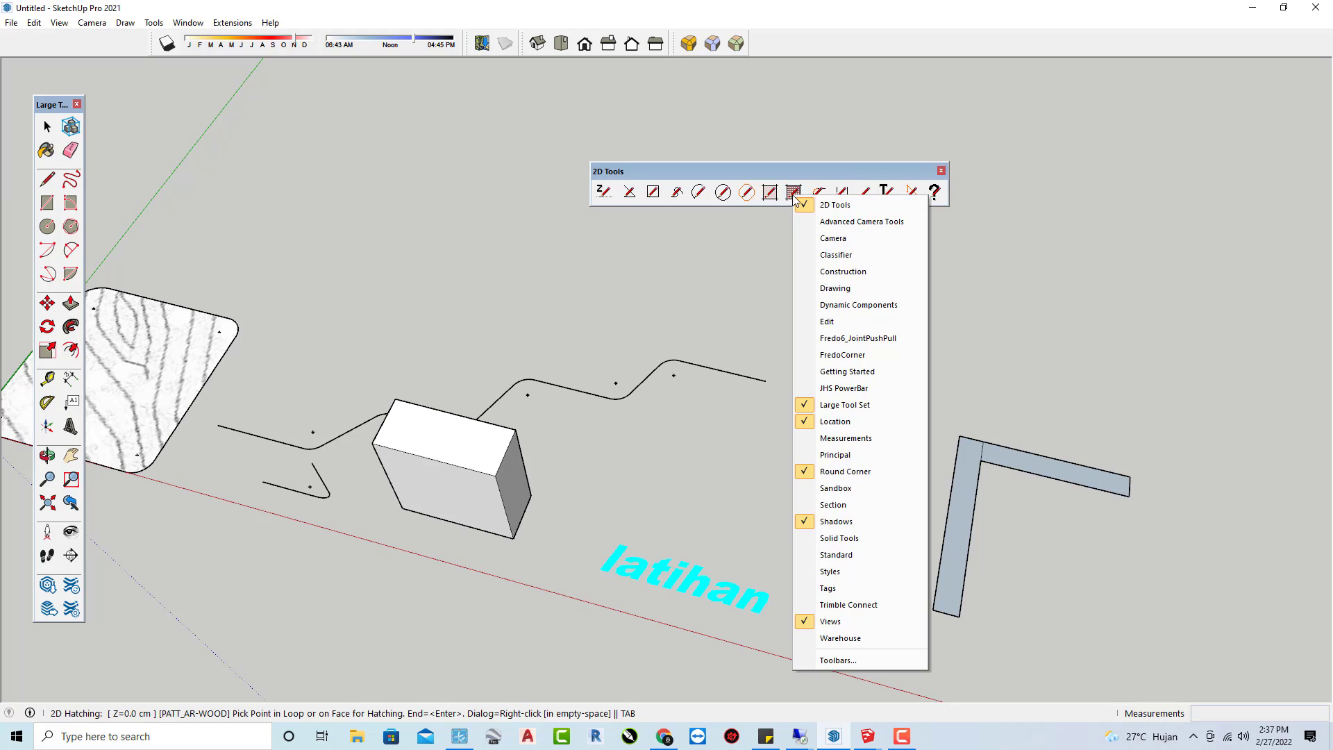
{"action": "left_click", "coordinate": [784, 231]}
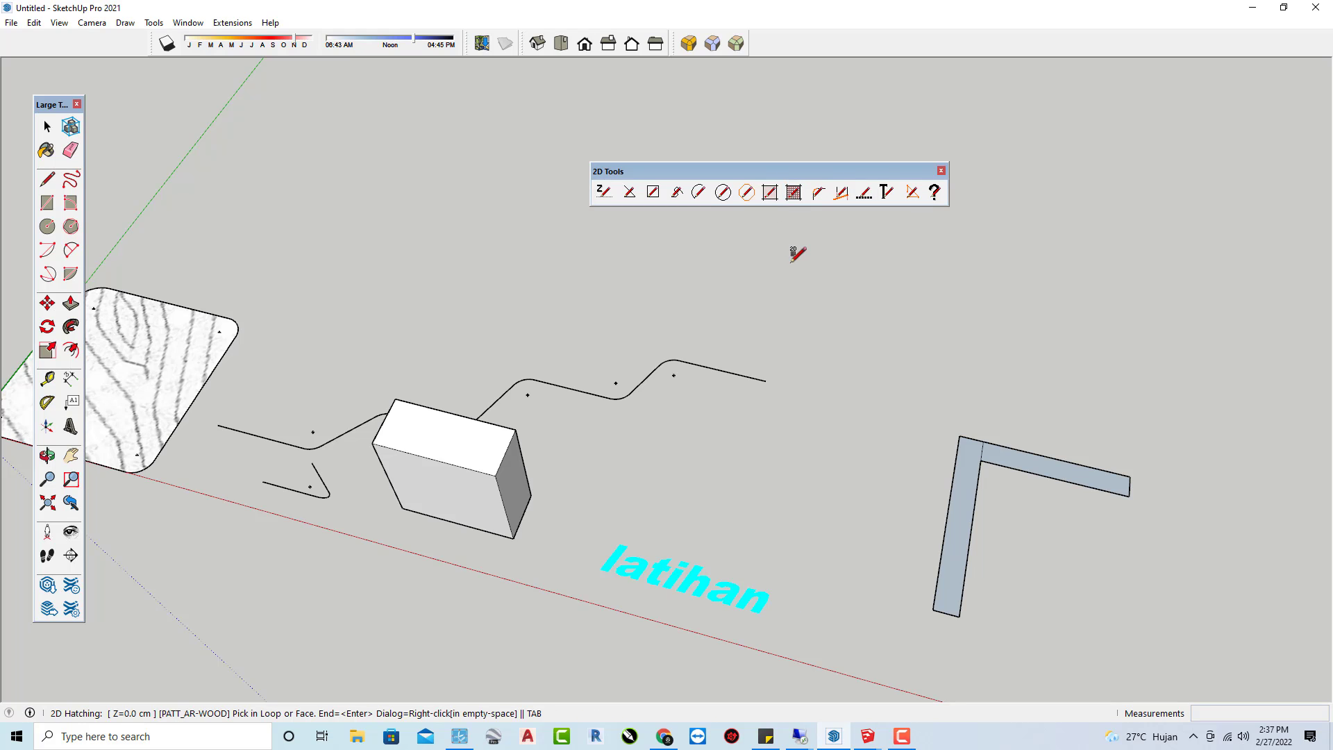
{"action": "right_click", "coordinate": [792, 268]}
{"action": "left_click", "coordinate": [774, 273]}
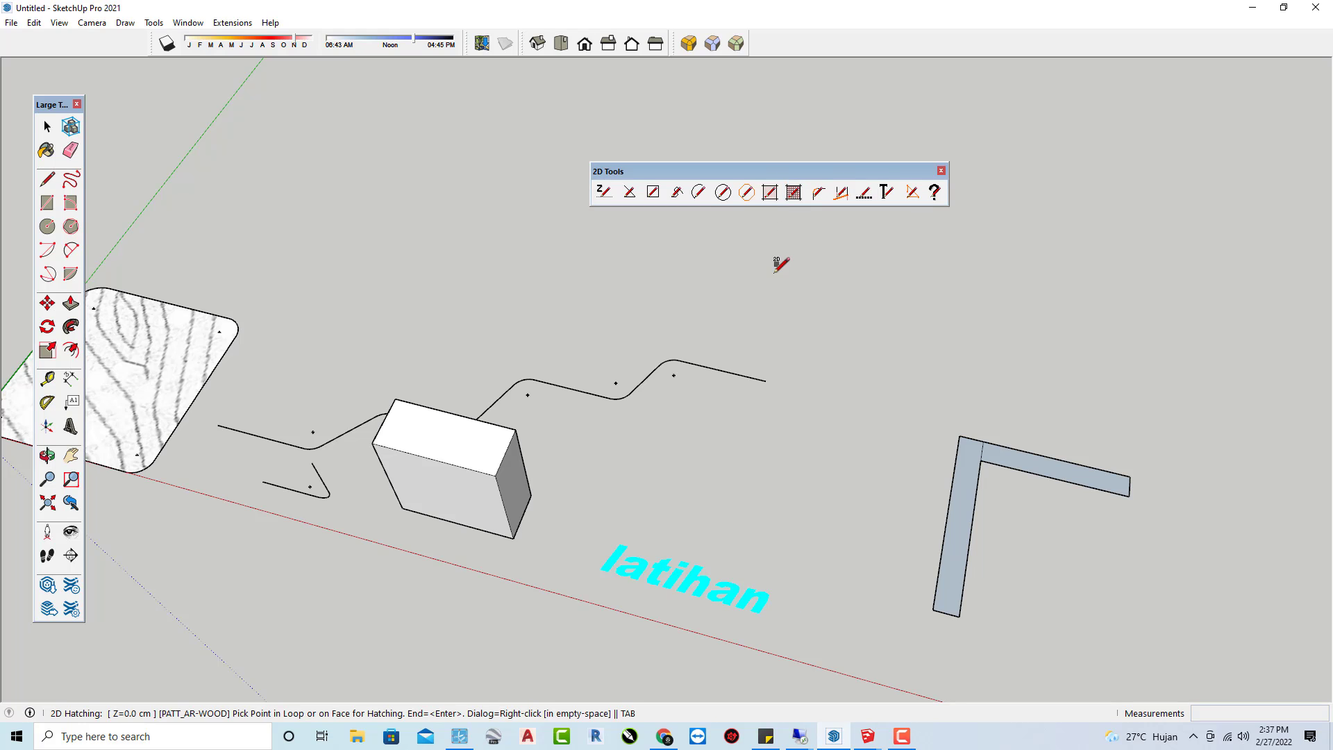
{"action": "right_click", "coordinate": [774, 275]}
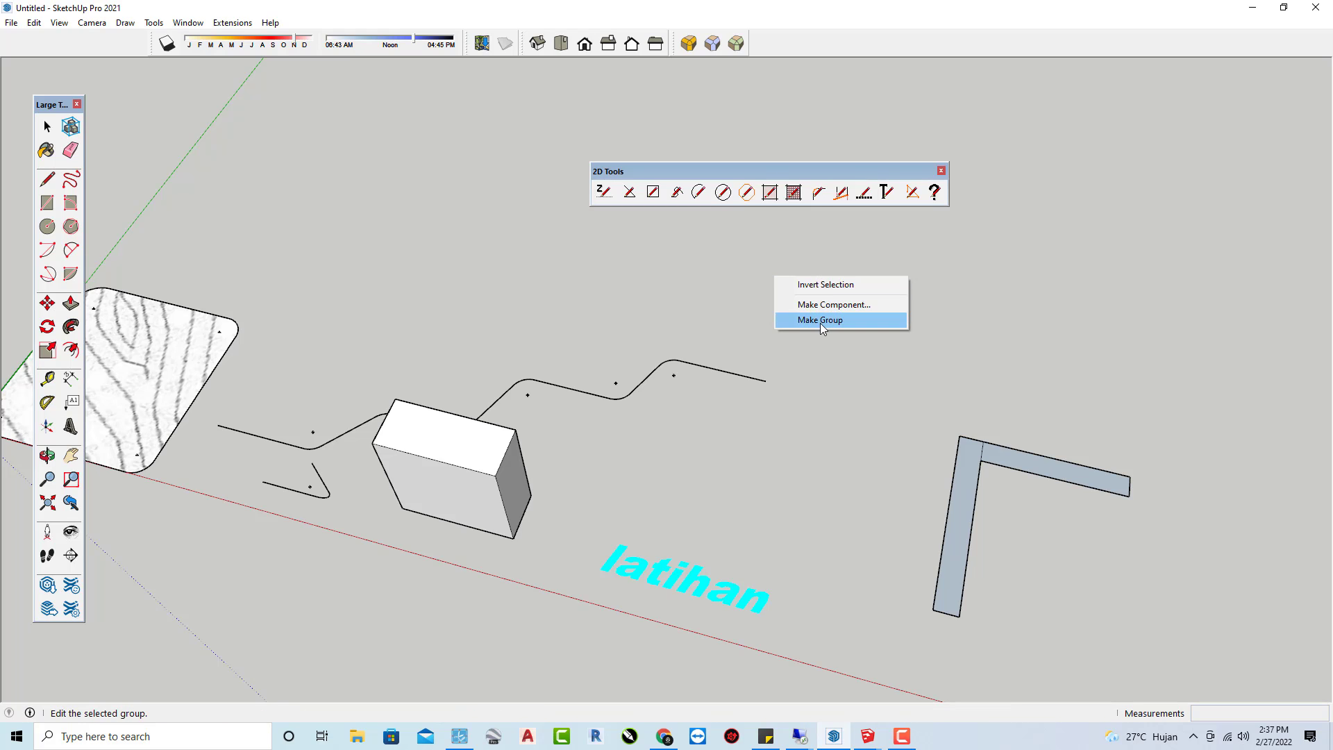
{"action": "left_click", "coordinate": [823, 289]}
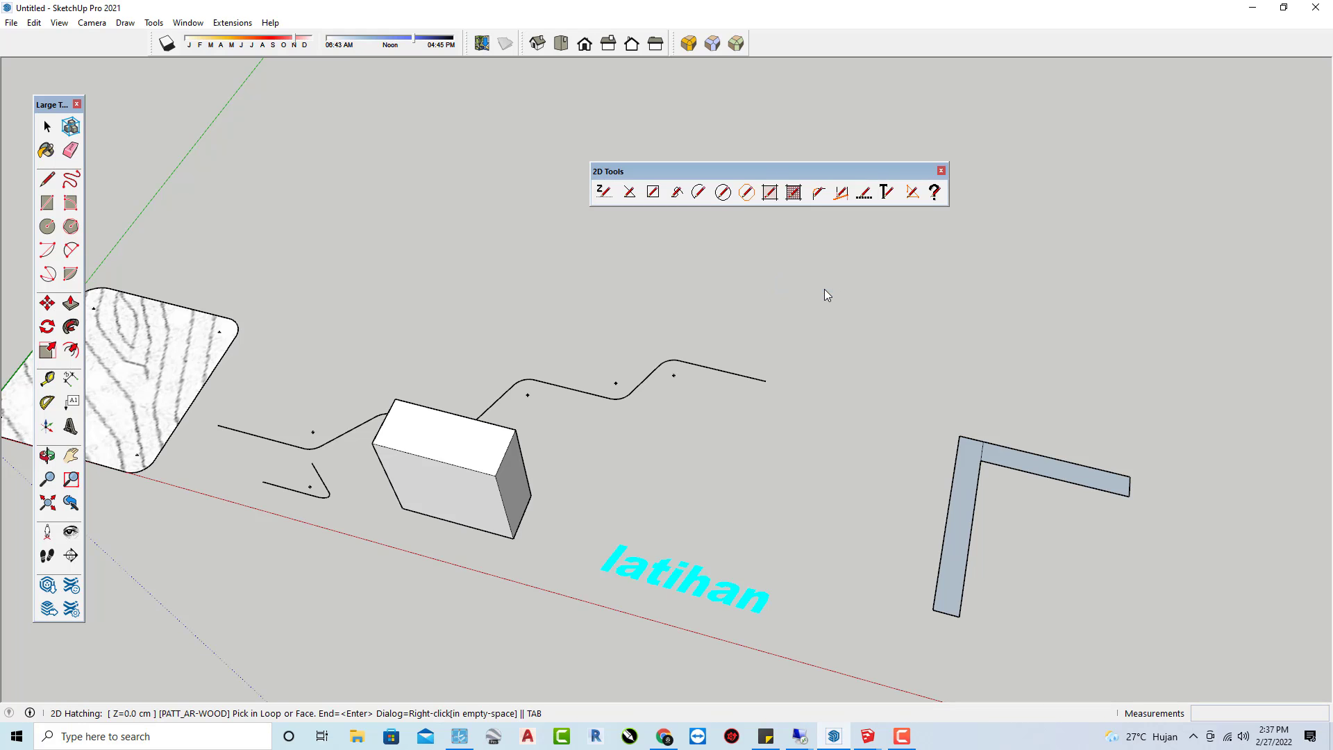
{"action": "left_click", "coordinate": [971, 453]}
Draw a large rectangle at the origin on the ground plane
{"action": "scroll", "coordinate": [1010, 448], "scroll_direction": "up", "scroll_amount": 2}
{"action": "scroll", "coordinate": [1017, 447], "scroll_direction": "up", "scroll_amount": 1}
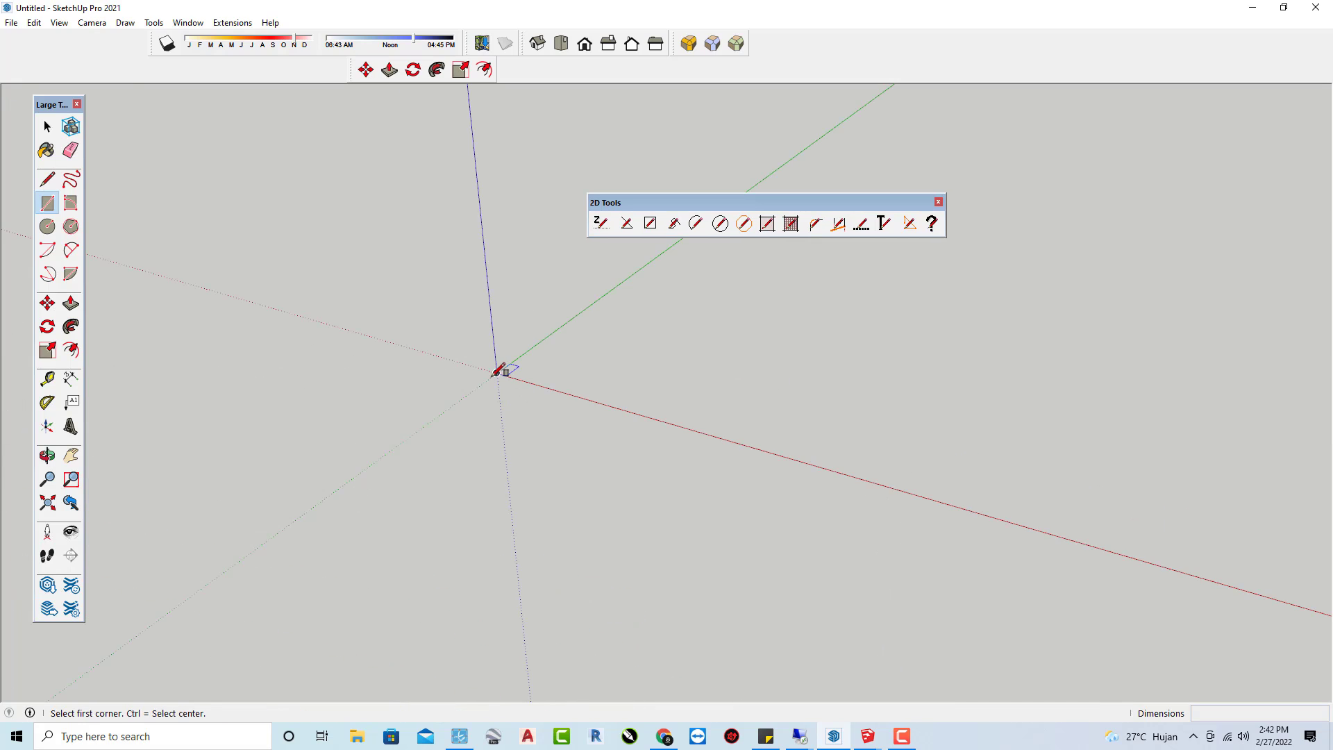
{"action": "left_click", "coordinate": [498, 369]}
{"action": "left_click", "coordinate": [809, 363]}
Orbit around the new rectangle and cancel an accidental rectangle preview
{"action": "mouse_move", "coordinate": [809, 363]}
{"action": "middle_mouse_down"}
{"action": "mouse_move", "coordinate": [729, 451]}
{"action": "mouse_move", "coordinate": [655, 377]}
{"action": "middle_mouse_up"}
{"action": "right_click", "coordinate": [649, 380]}
{"action": "key", "text": "r"}
{"action": "left_click", "coordinate": [624, 366]}
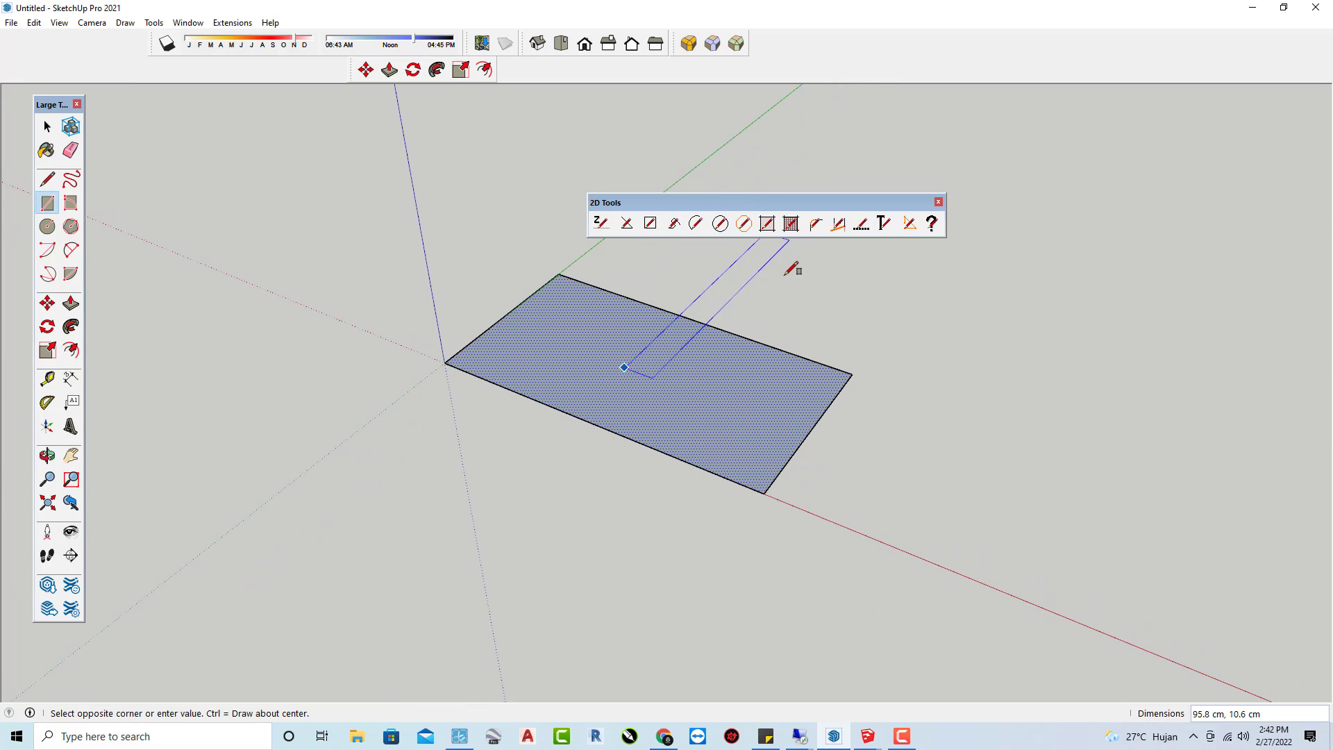
{"action": "key", "text": "Escape"}
Fill the rectangle with wood hatching, then try right-clicking for the pattern chooser
{"action": "left_click", "coordinate": [791, 223]}
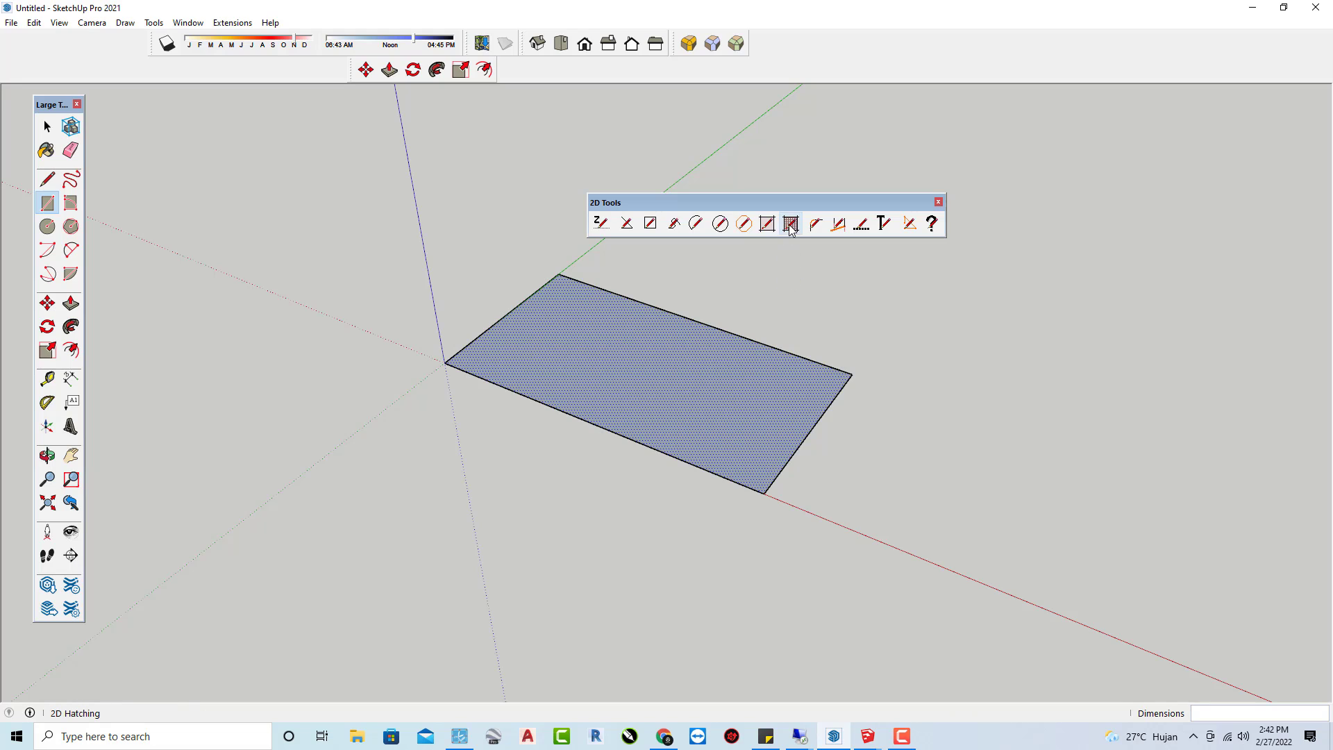
{"action": "right_click", "coordinate": [640, 350]}
{"action": "left_click", "coordinate": [601, 349]}
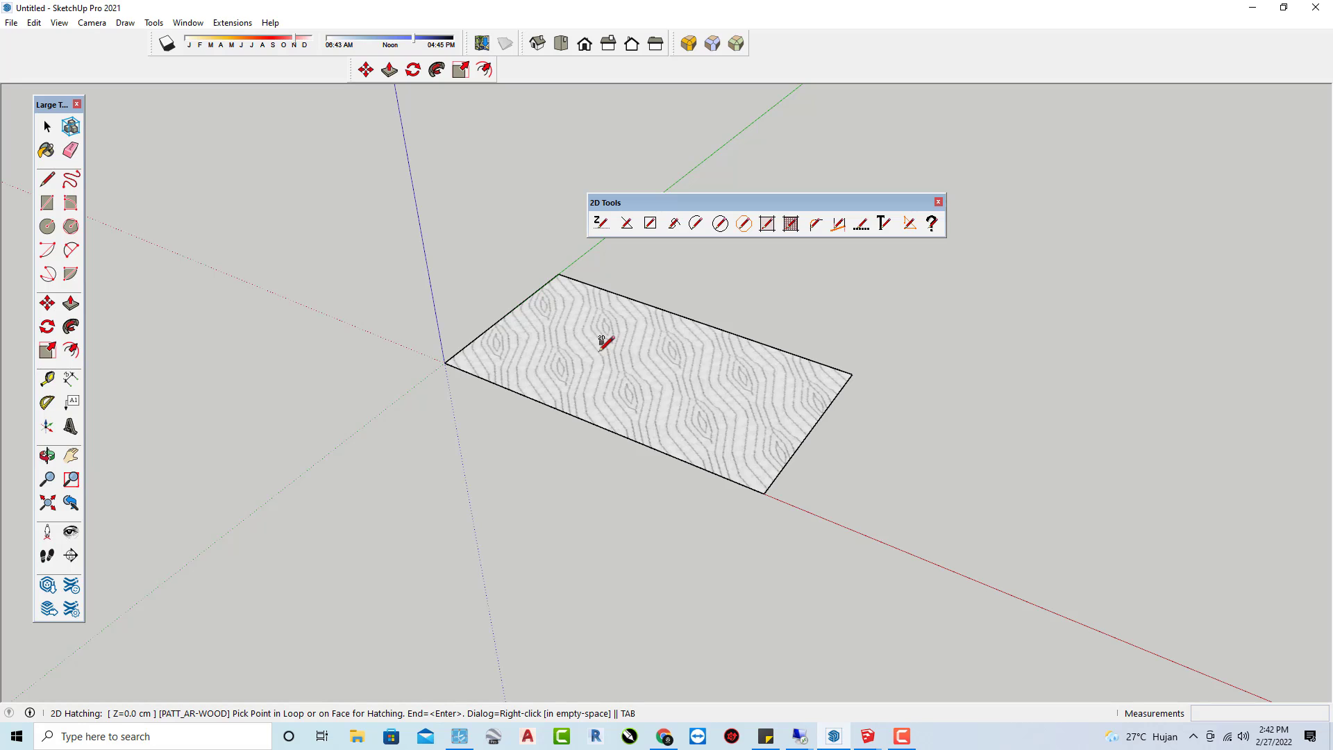
{"action": "right_click", "coordinate": [600, 353]}
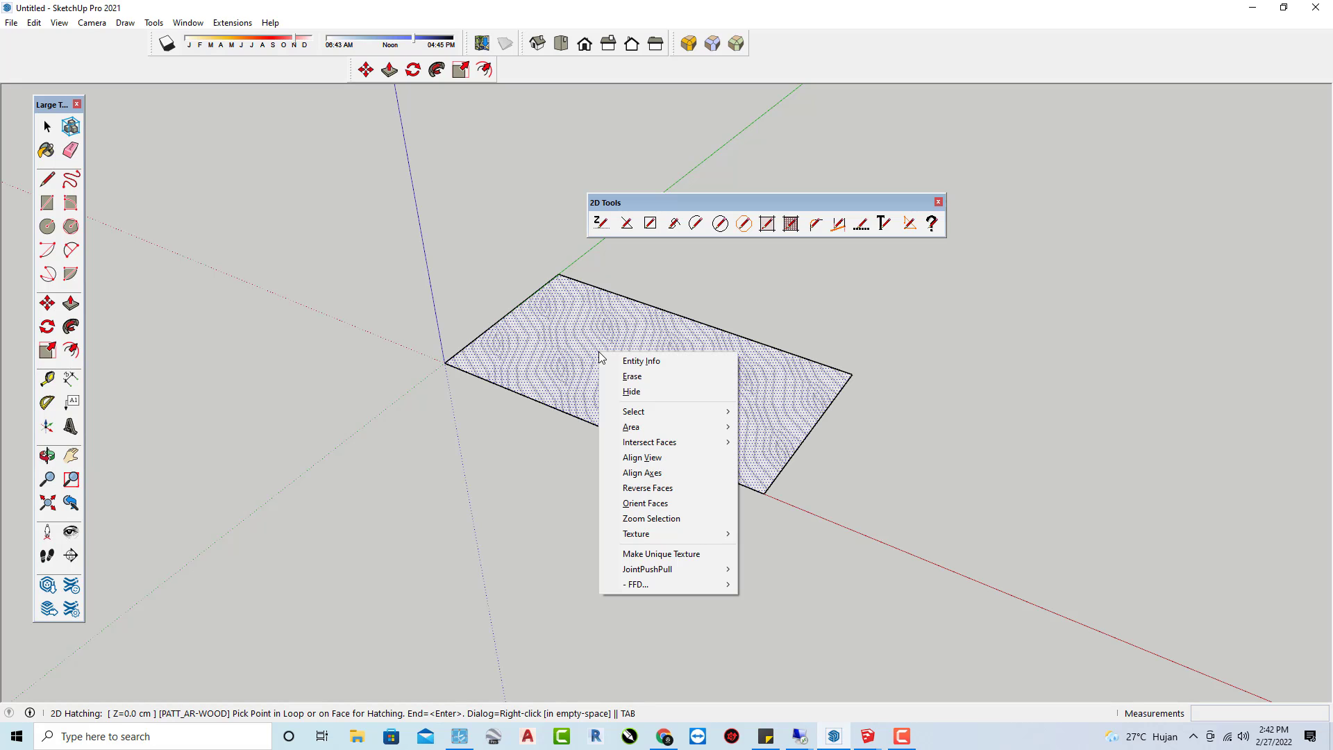
{"action": "left_click", "coordinate": [577, 358]}
{"action": "right_click", "coordinate": [557, 353]}
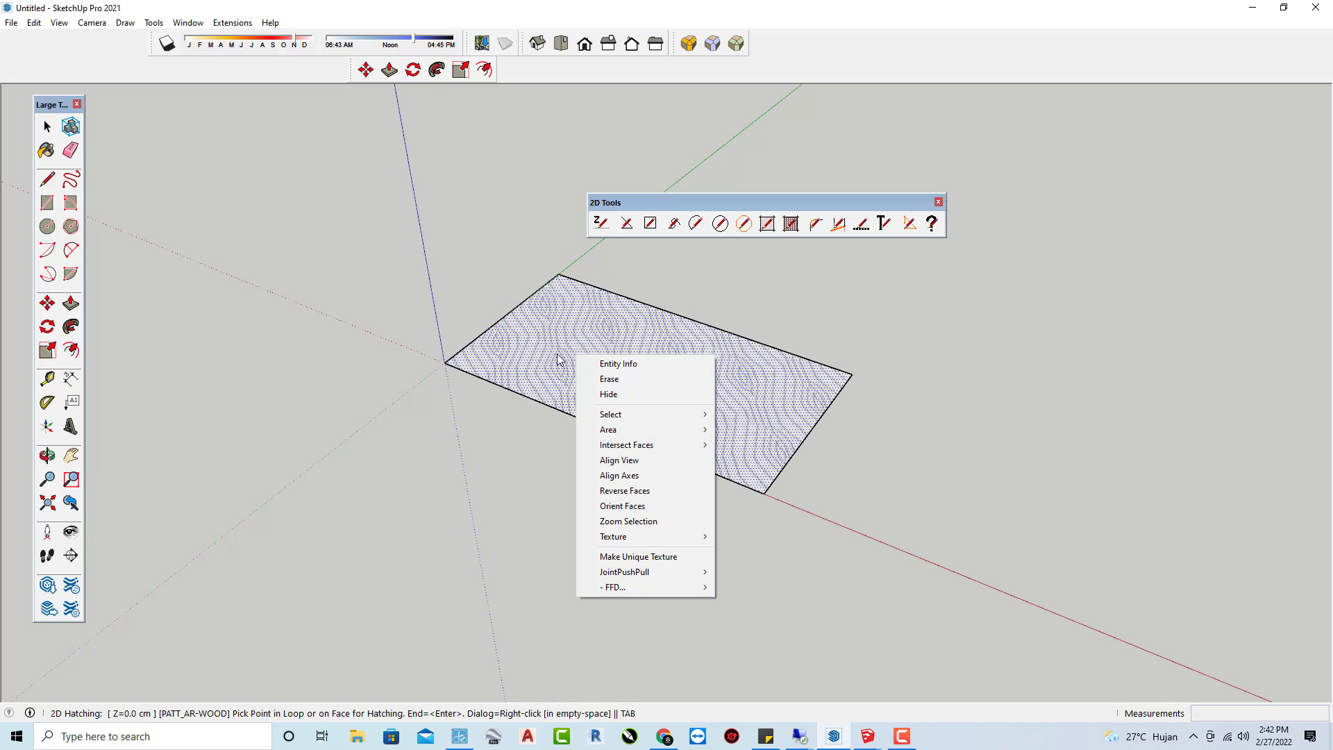
{"action": "left_click", "coordinate": [557, 353]}
{"action": "right_click", "coordinate": [942, 443]}
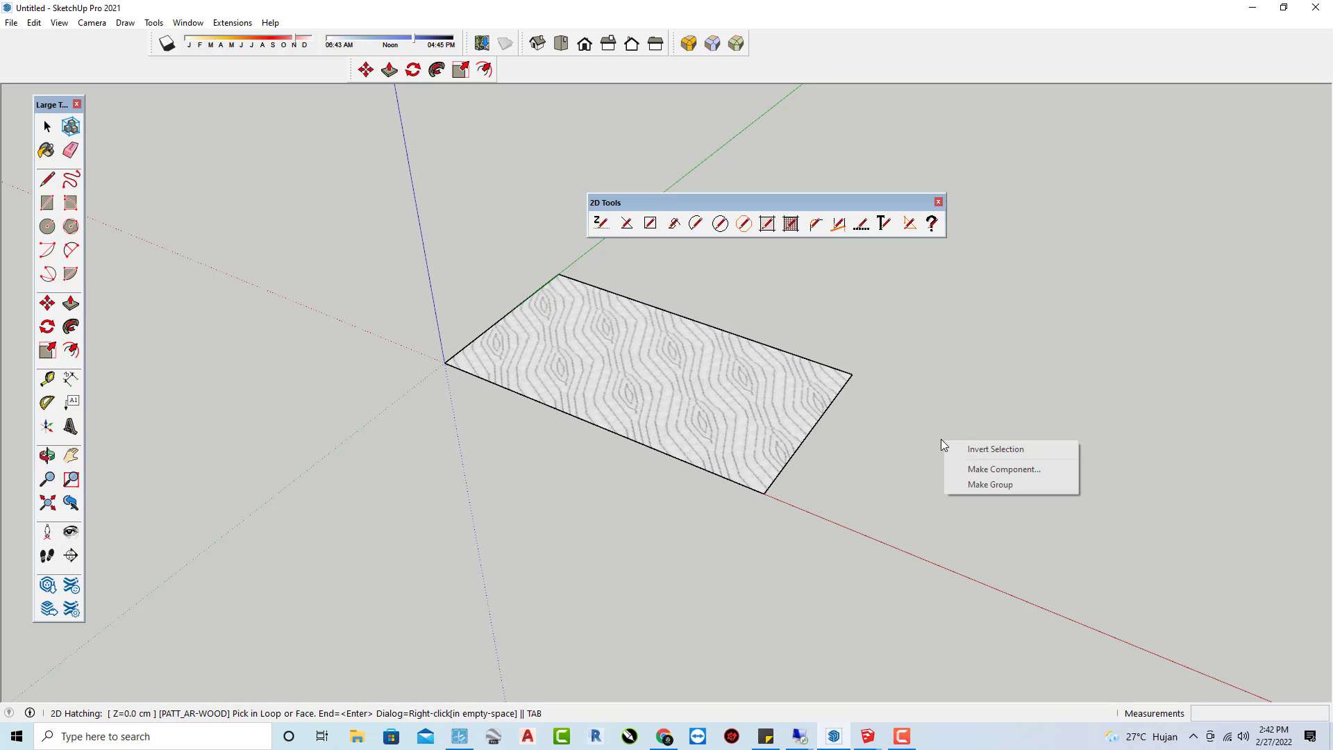
{"action": "left_click", "coordinate": [844, 437]}
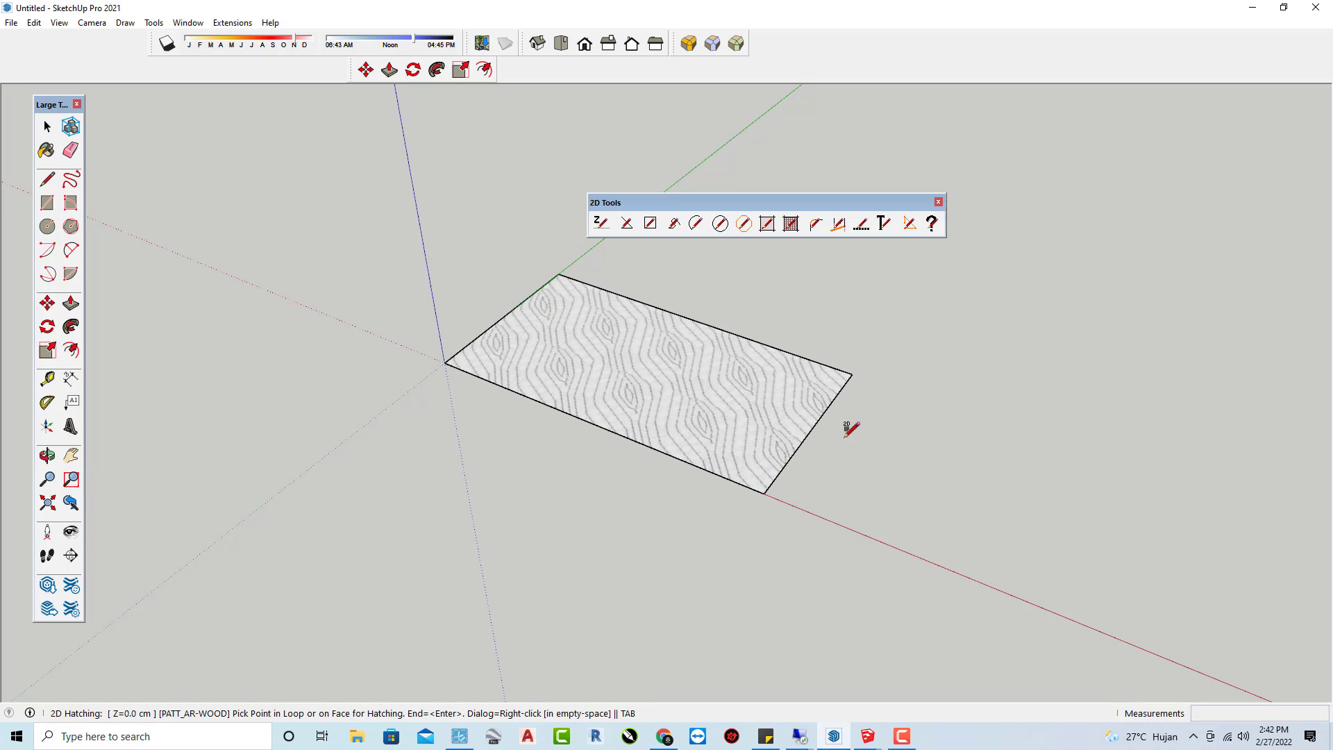
Open the Choose Hatch dialog and close it again, keeping the wood pattern
{"action": "right_click", "coordinate": [843, 437]}
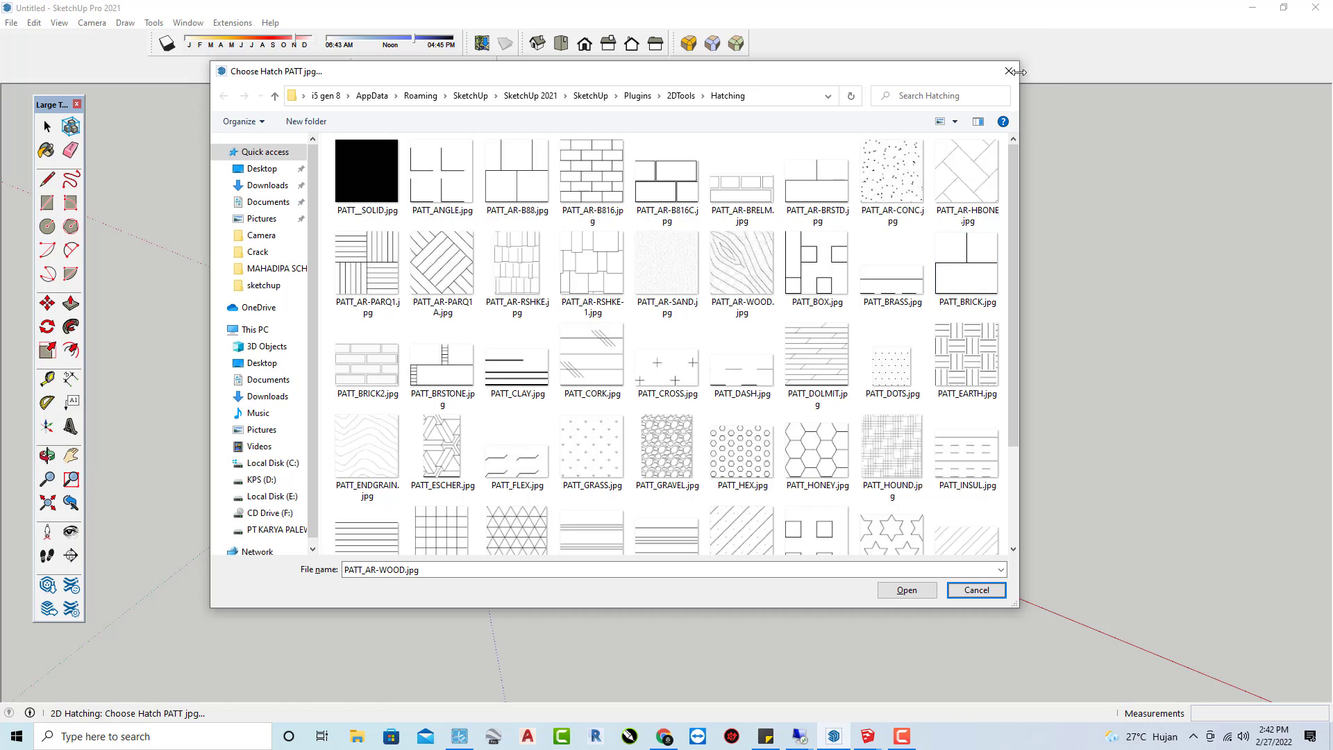
{"action": "left_click", "coordinate": [1011, 72]}
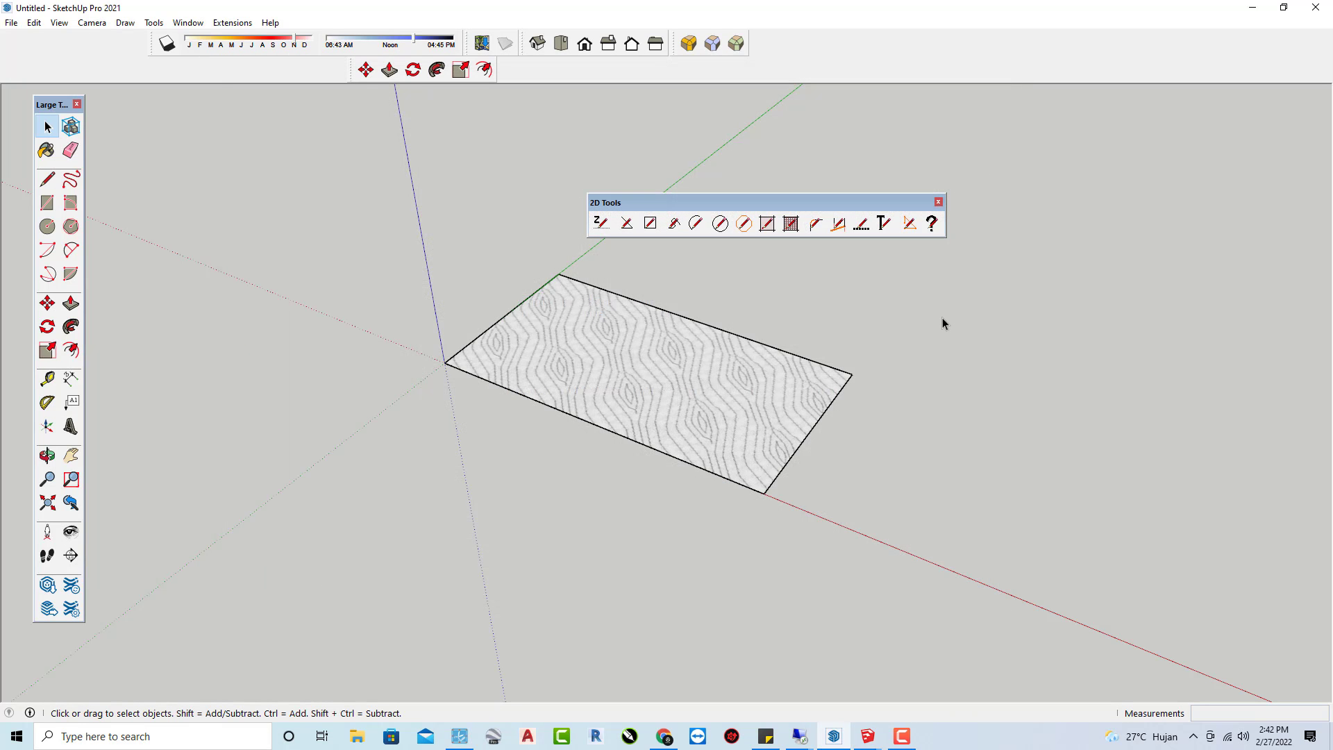
{"action": "left_click", "coordinate": [791, 222]}
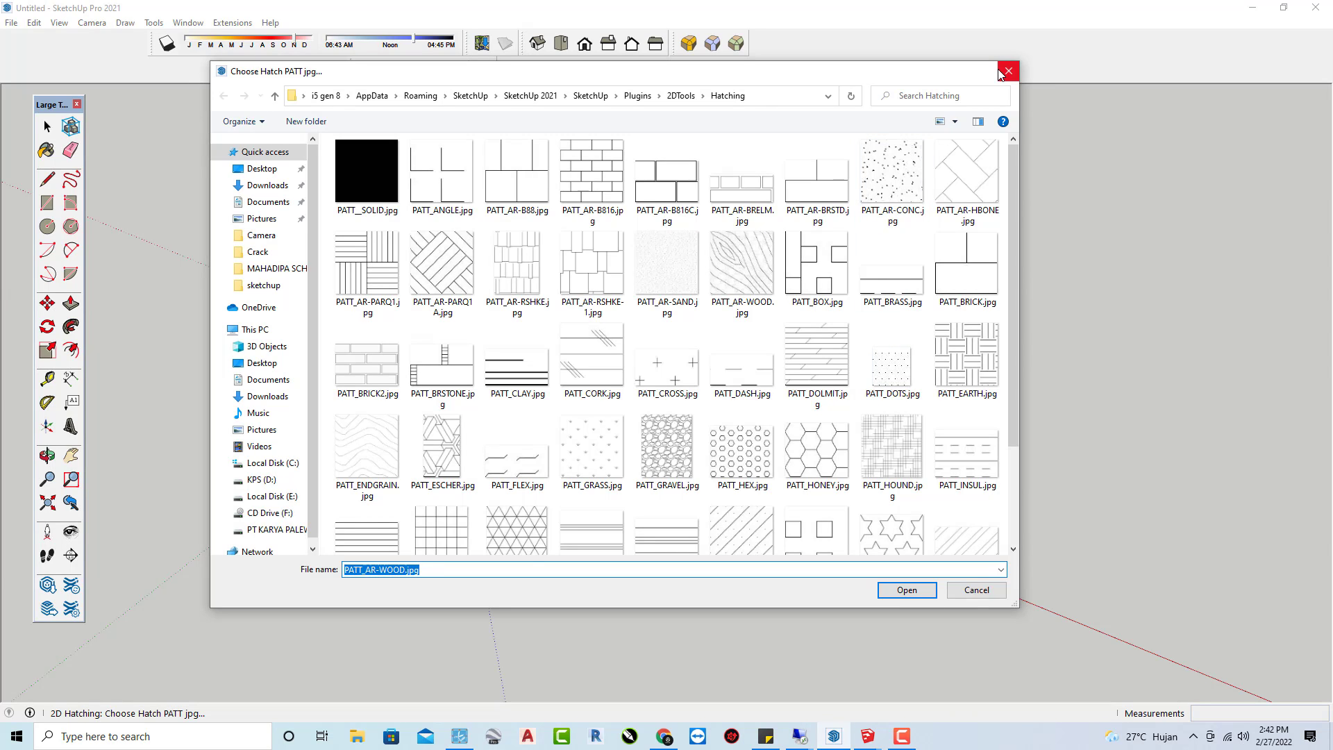
{"action": "left_click", "coordinate": [1008, 72]}
{"action": "mouse_move", "coordinate": [639, 385]}
{"action": "middle_mouse_down"}
{"action": "mouse_move", "coordinate": [764, 456]}
{"action": "mouse_move", "coordinate": [595, 364]}
{"action": "middle_mouse_up"}
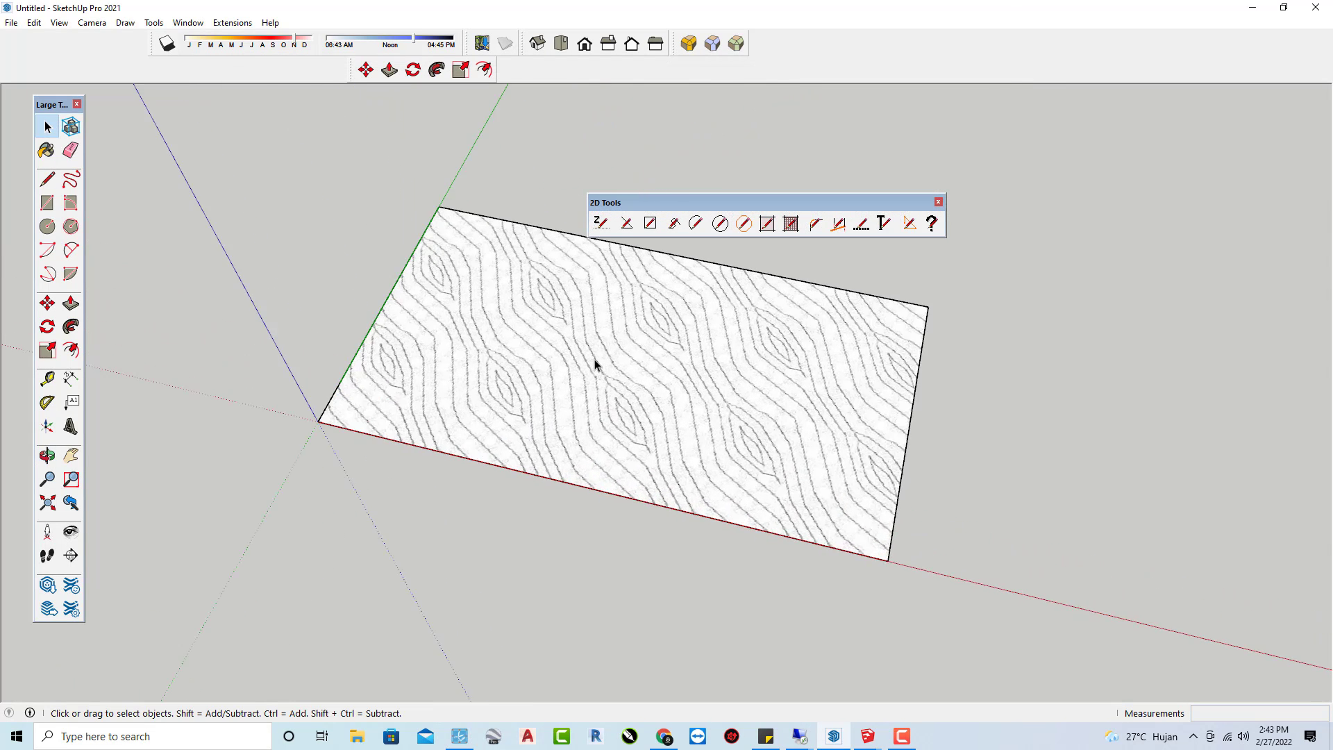
{"action": "scroll", "coordinate": [595, 364], "scroll_direction": "up", "scroll_amount": 2}
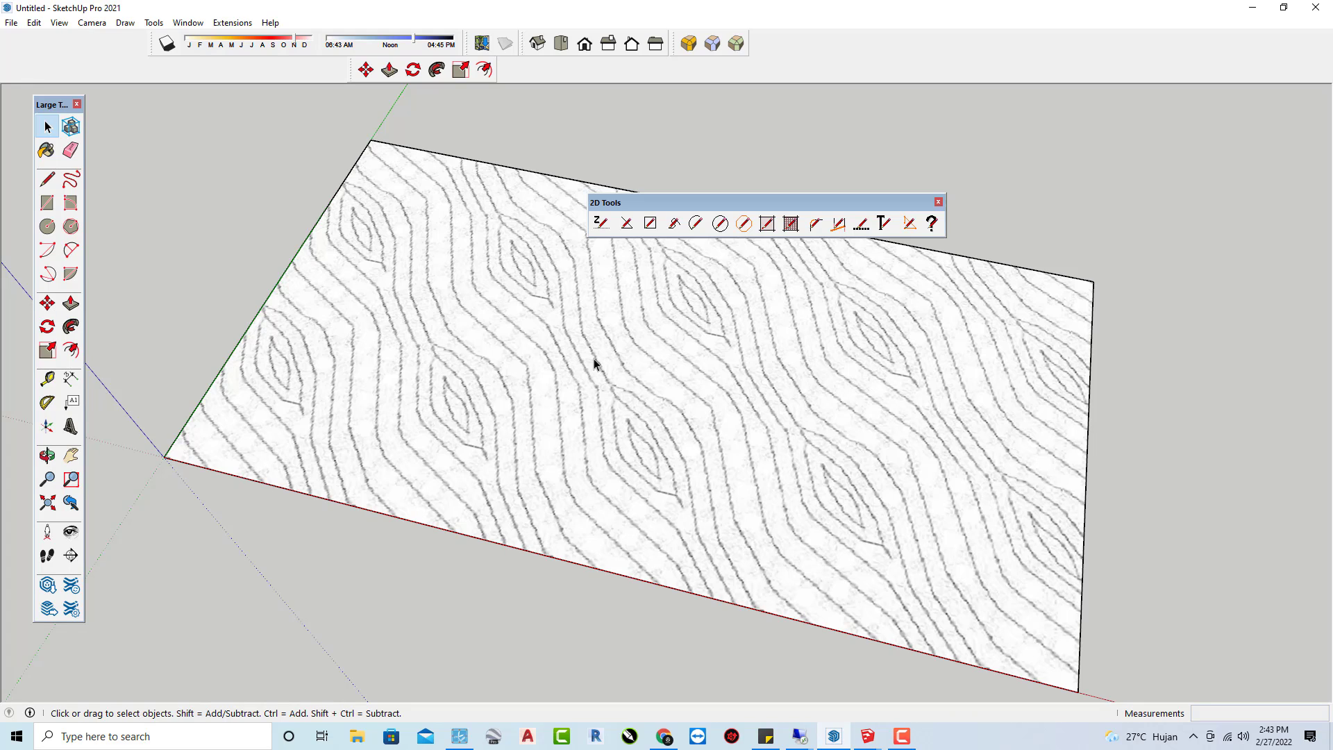
Draw a second square face beside the wood-hatched rectangle
{"action": "left_click", "coordinate": [49, 208]}
{"action": "scroll", "coordinate": [268, 342], "scroll_direction": "down", "scroll_amount": 2}
{"action": "scroll", "coordinate": [428, 376], "scroll_direction": "down", "scroll_amount": 2}
{"action": "left_click", "coordinate": [747, 518]}
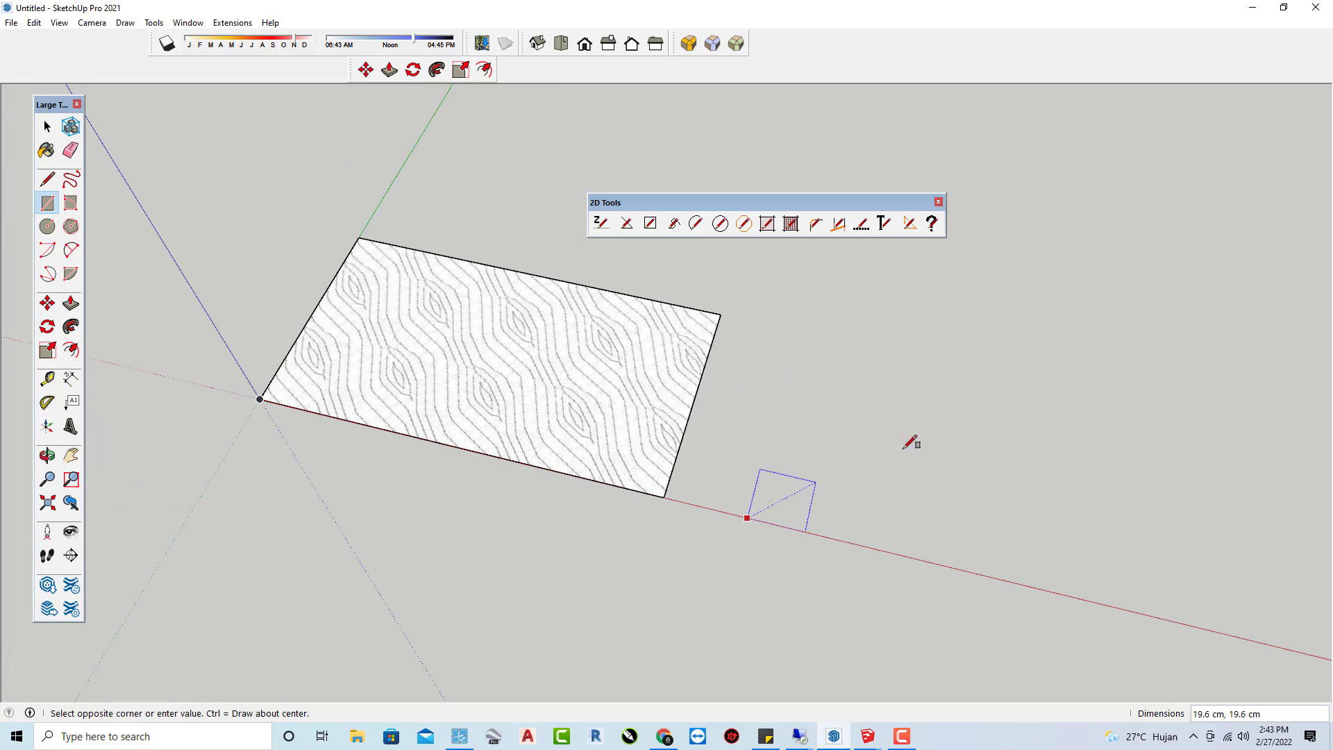
{"action": "left_click", "coordinate": [986, 398]}
{"action": "mouse_move", "coordinate": [986, 398]}
{"action": "middle_mouse_down"}
{"action": "mouse_move", "coordinate": [711, 425]}
{"action": "mouse_move", "coordinate": [747, 464]}
{"action": "mouse_move", "coordinate": [795, 476]}
{"action": "mouse_move", "coordinate": [665, 430]}
{"action": "middle_mouse_up"}
{"action": "key", "text": "space"}
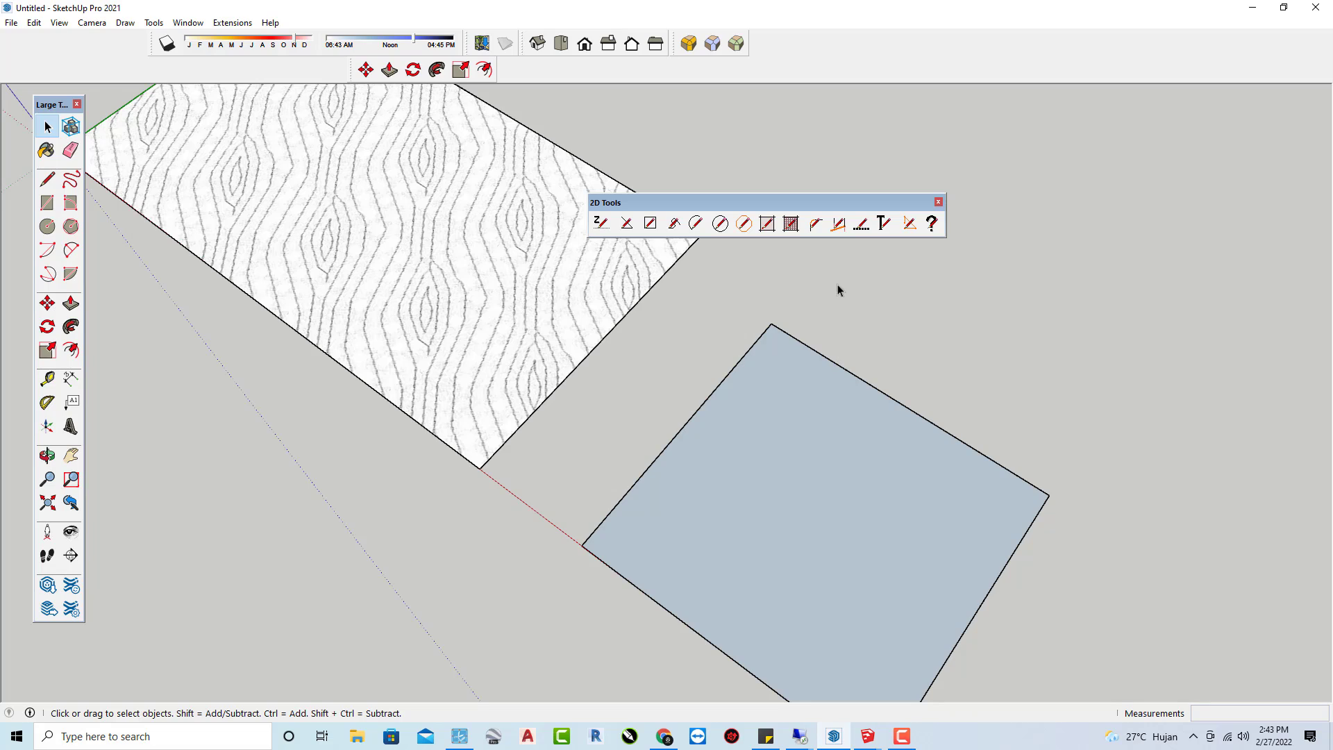
Hatch the square face with the PATT_ESCHER pattern
{"action": "left_click", "coordinate": [790, 223]}
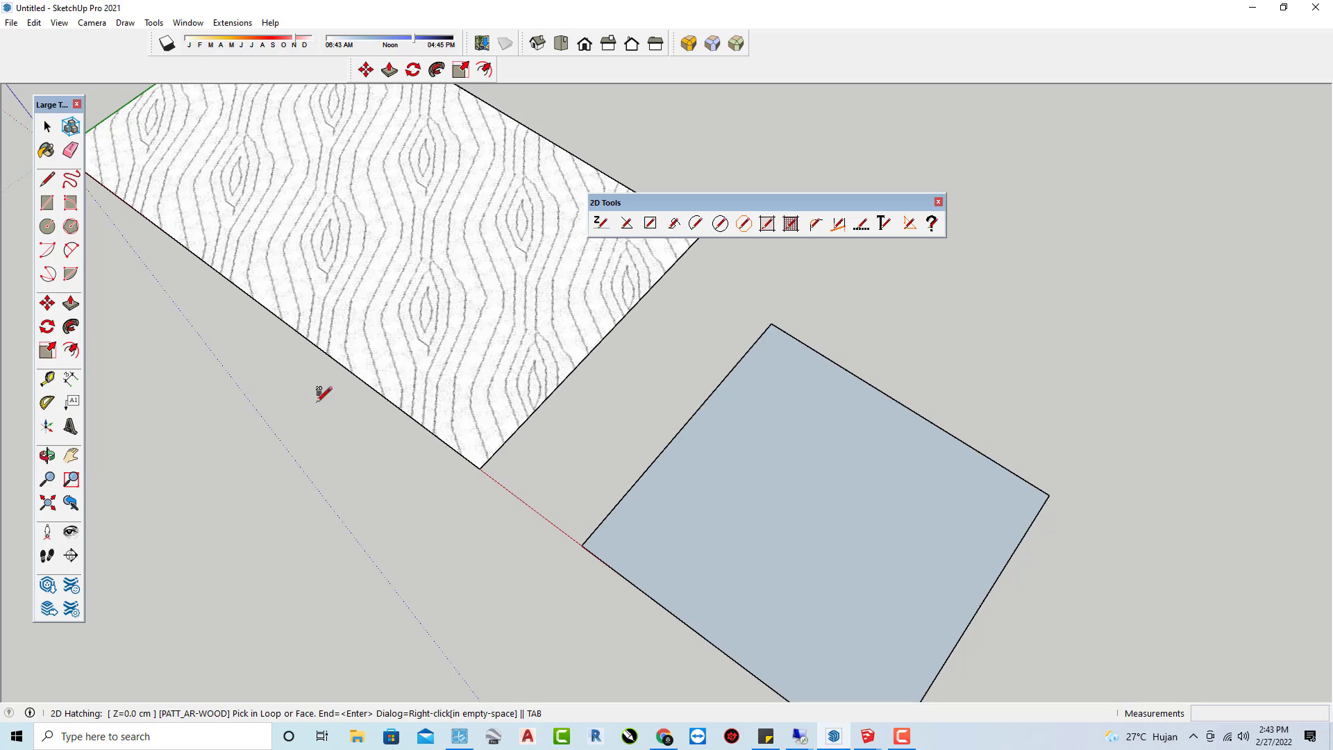
{"action": "right_click", "coordinate": [582, 511]}
{"action": "scroll", "coordinate": [574, 390], "scroll_direction": "down", "scroll_amount": 1}
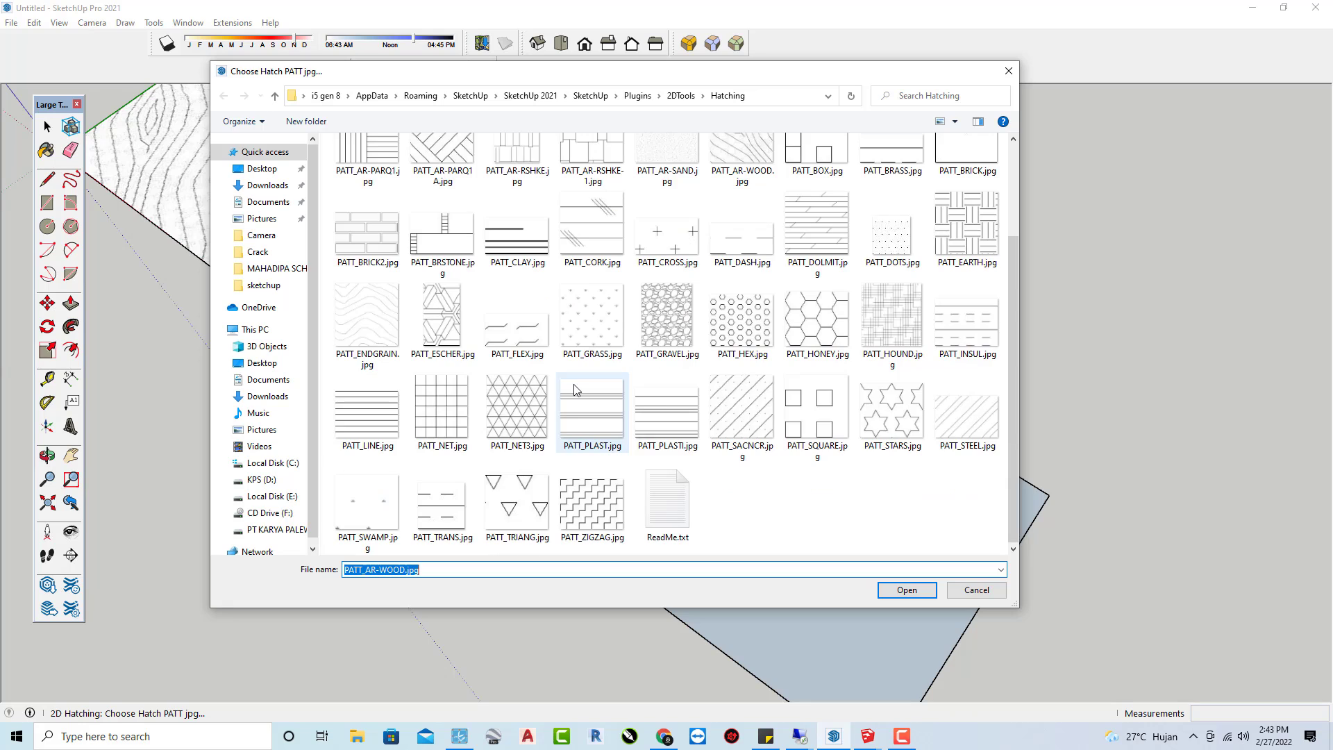
{"action": "scroll", "coordinate": [677, 422], "scroll_direction": "up", "scroll_amount": 2}
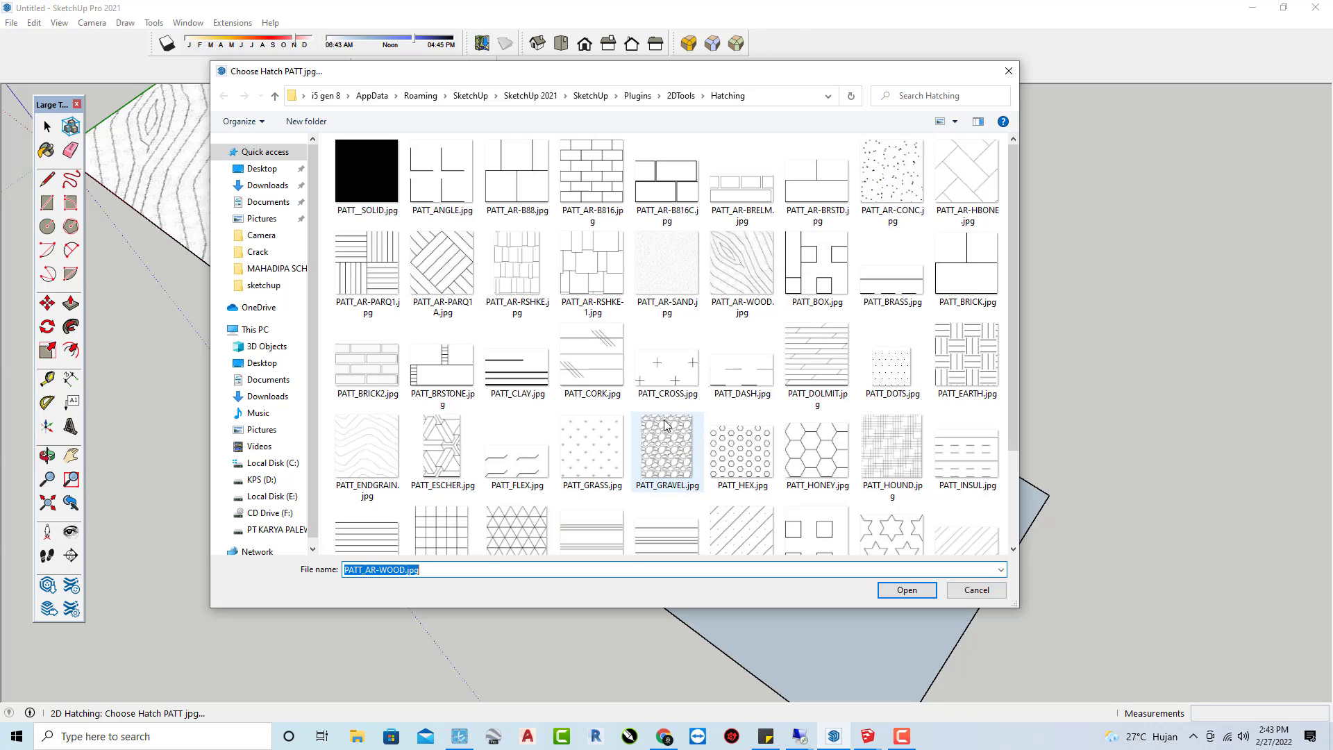
{"action": "left_click", "coordinate": [438, 461]}
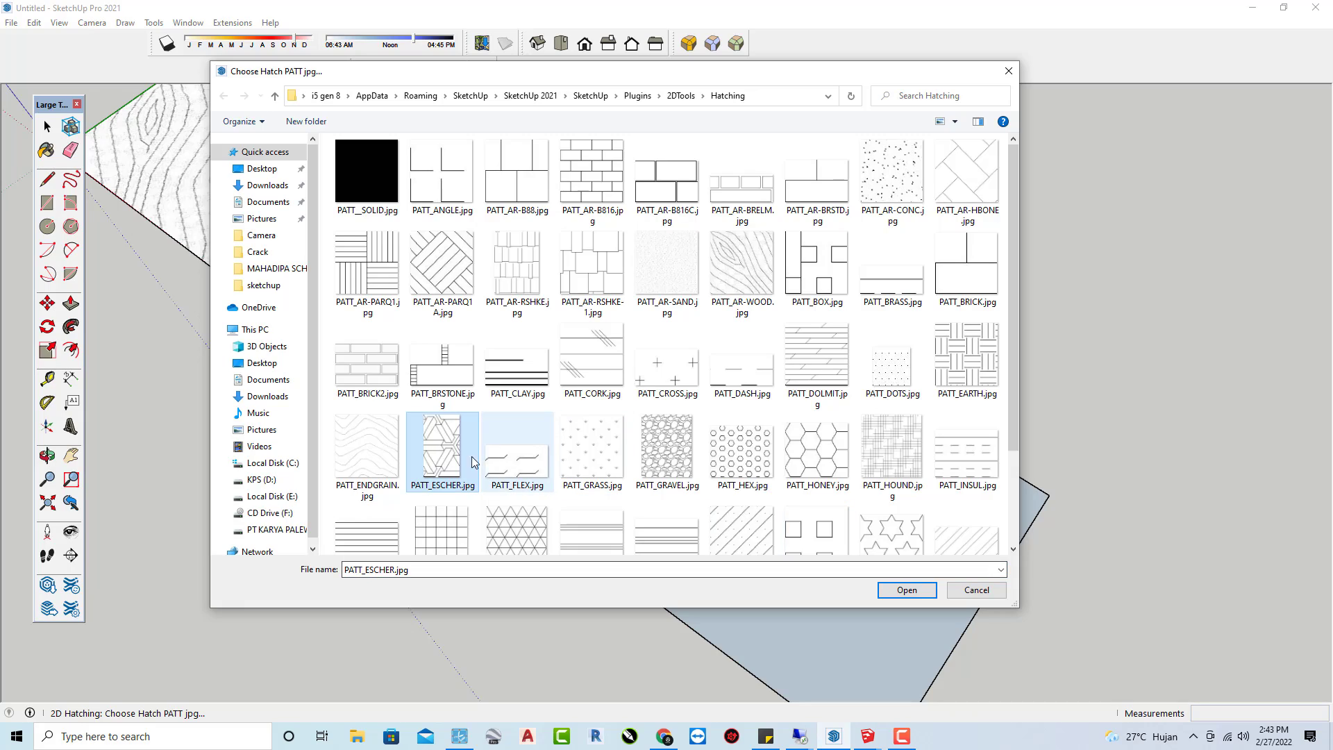
{"action": "left_click", "coordinate": [907, 589]}
Fill the grey square with the Escher hatch and orbit to view both hatched faces from above
{"action": "left_click", "coordinate": [819, 554]}
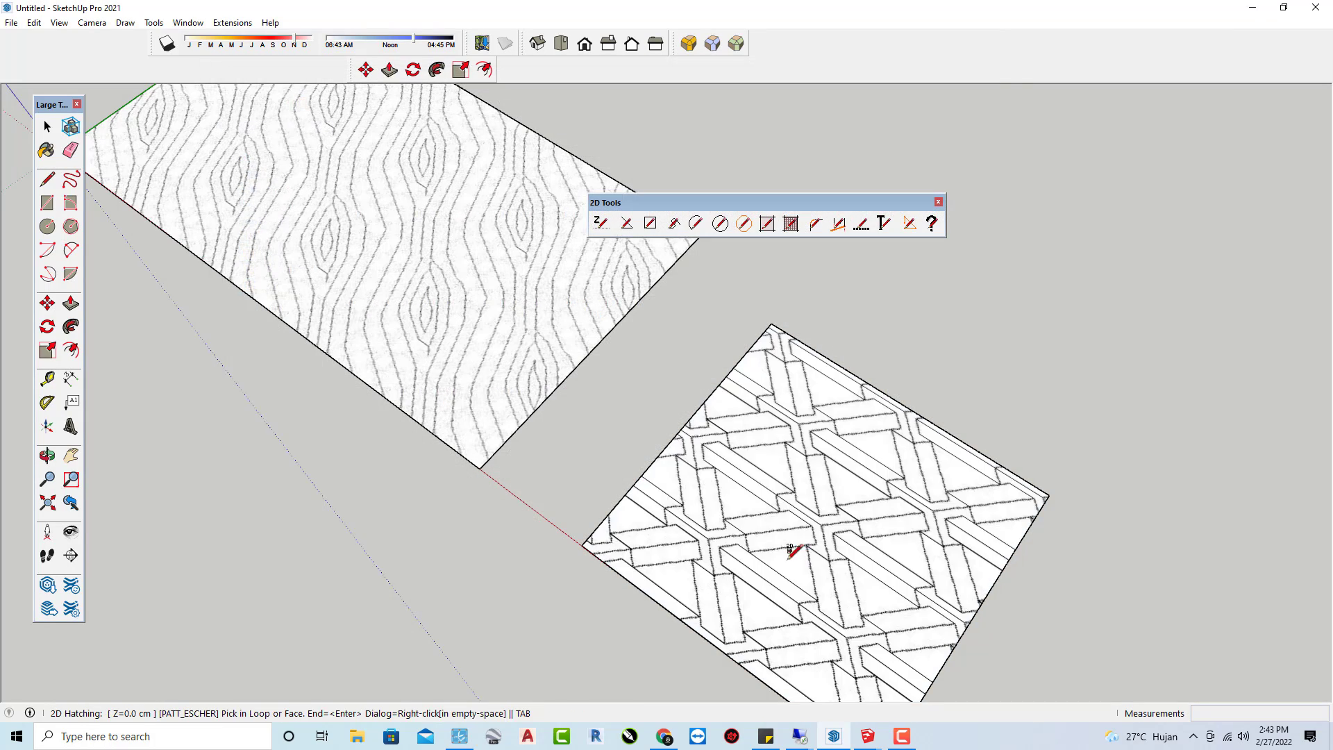
{"action": "key", "text": "o"}
{"action": "mouse_move", "coordinate": [551, 404]}
{"action": "middle_mouse_down"}
{"action": "mouse_move", "coordinate": [888, 342]}
{"action": "mouse_move", "coordinate": [859, 576]}
{"action": "mouse_move", "coordinate": [713, 499]}
{"action": "middle_mouse_up"}
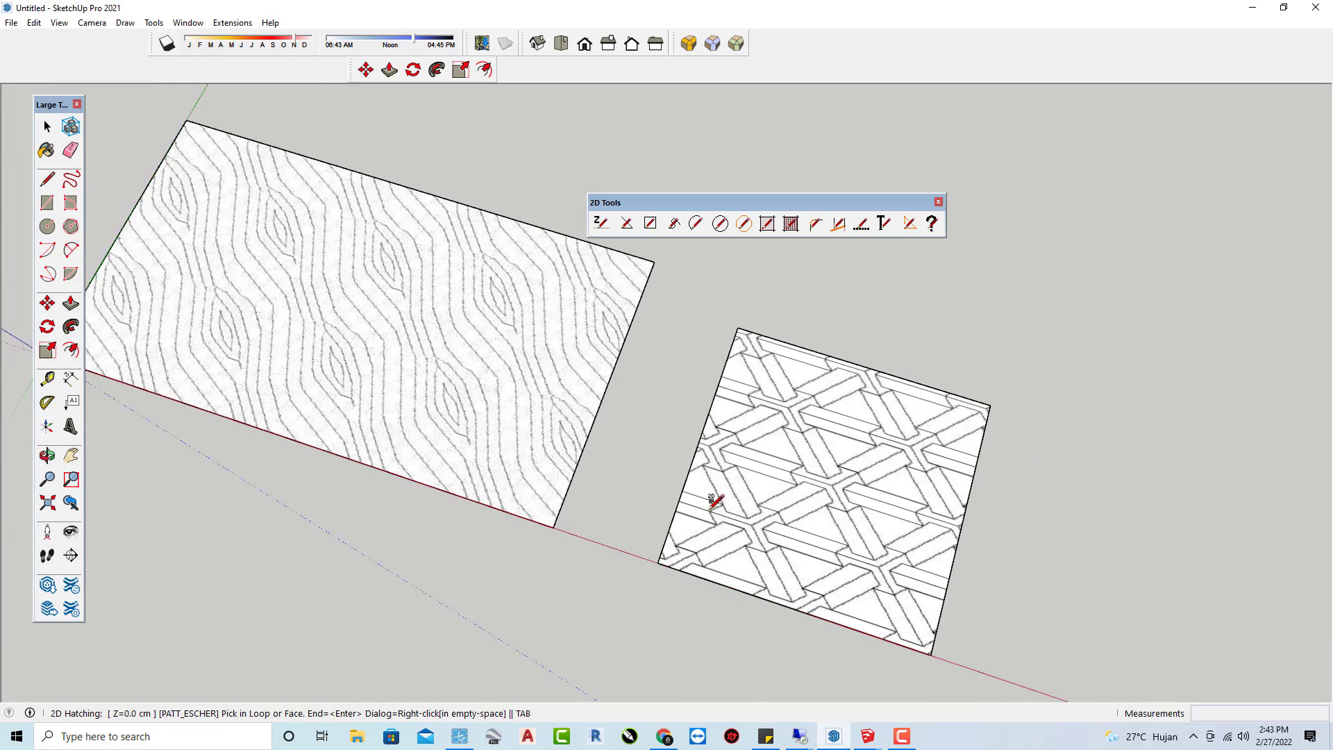
Draw a circle beside the Escher-hatched square
{"action": "left_click", "coordinate": [46, 226]}
{"action": "scroll", "coordinate": [636, 450], "scroll_direction": "down", "scroll_amount": 2}
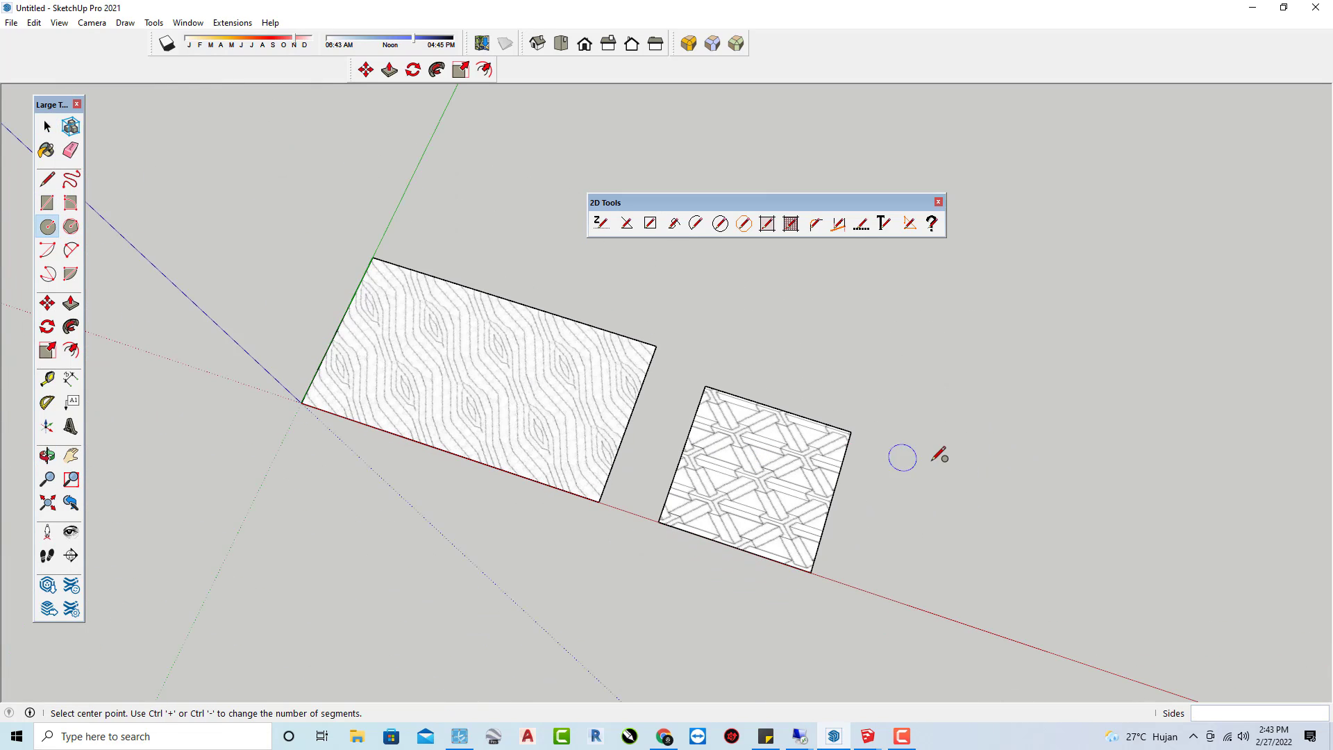
{"action": "left_click", "coordinate": [933, 462]}
{"action": "left_click", "coordinate": [981, 464]}
{"action": "key", "text": "space"}
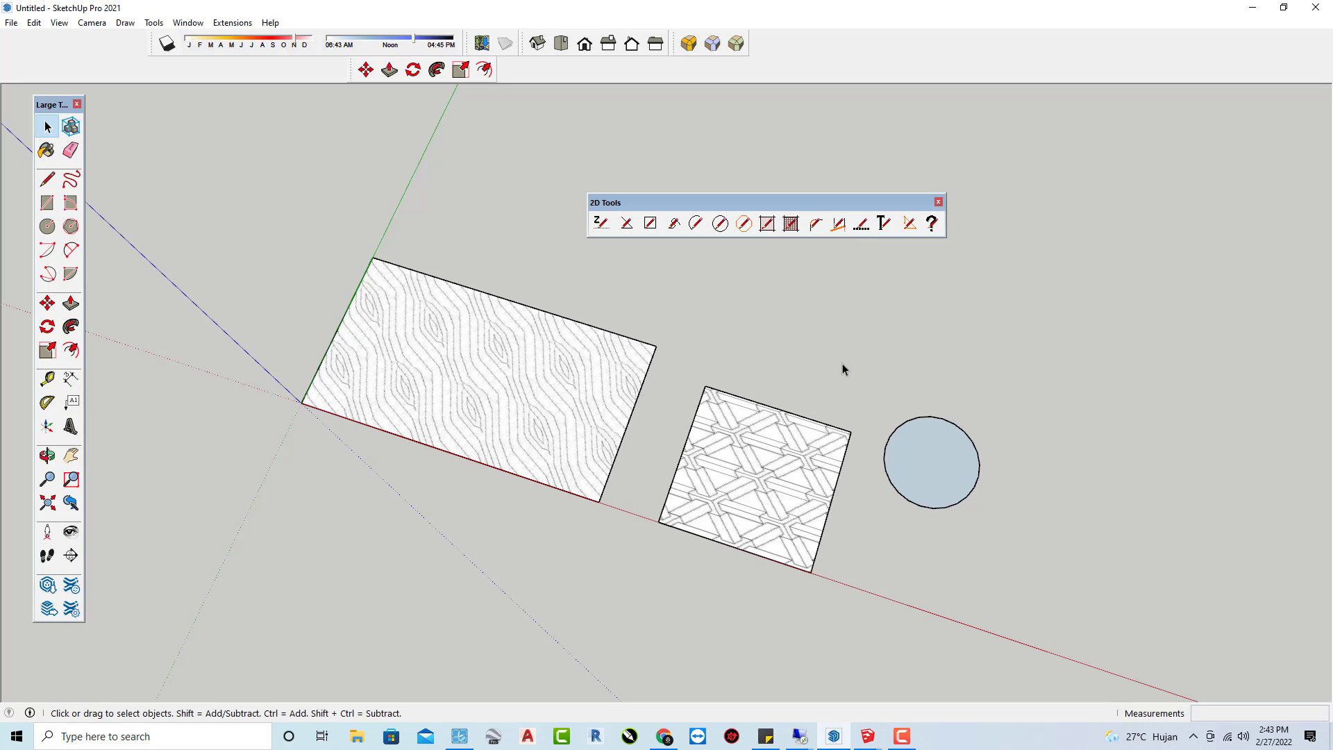
Hatch the circle with the PATT_AR-B816 brick pattern
{"action": "left_click", "coordinate": [790, 223]}
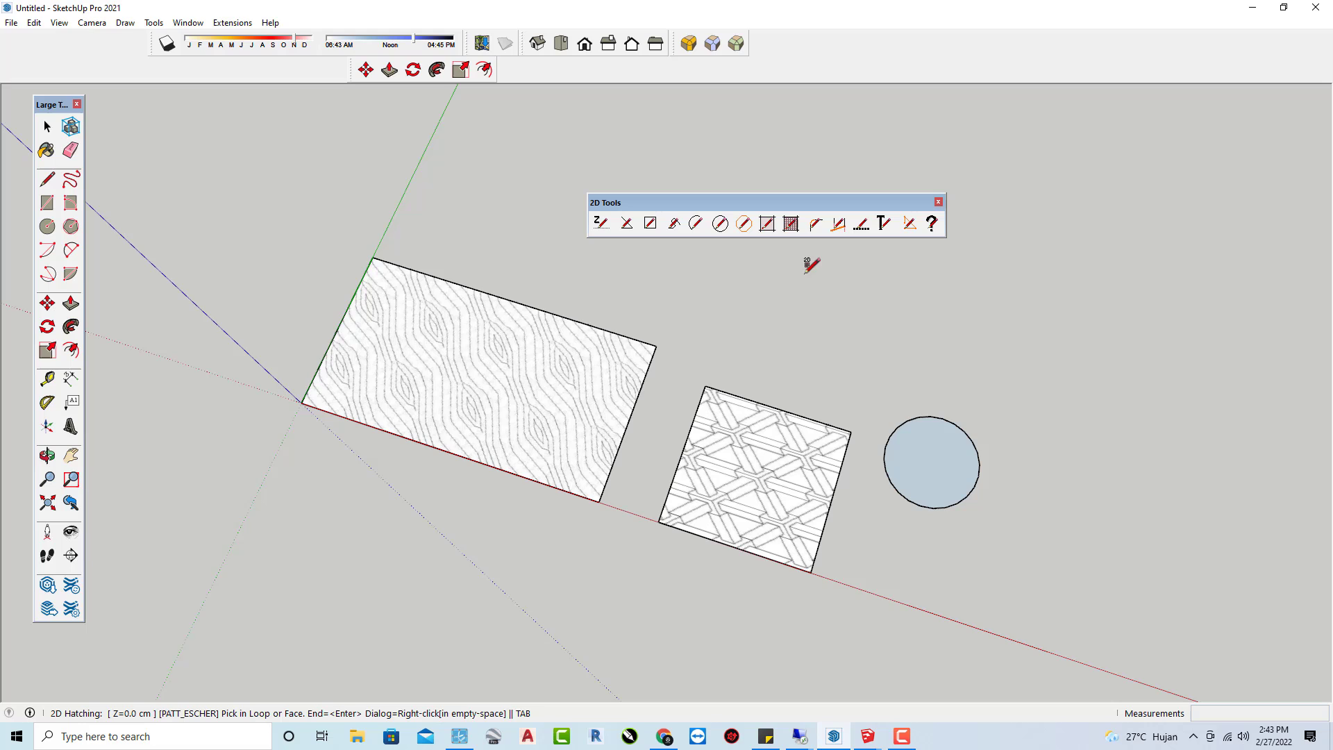
{"action": "right_click", "coordinate": [811, 337]}
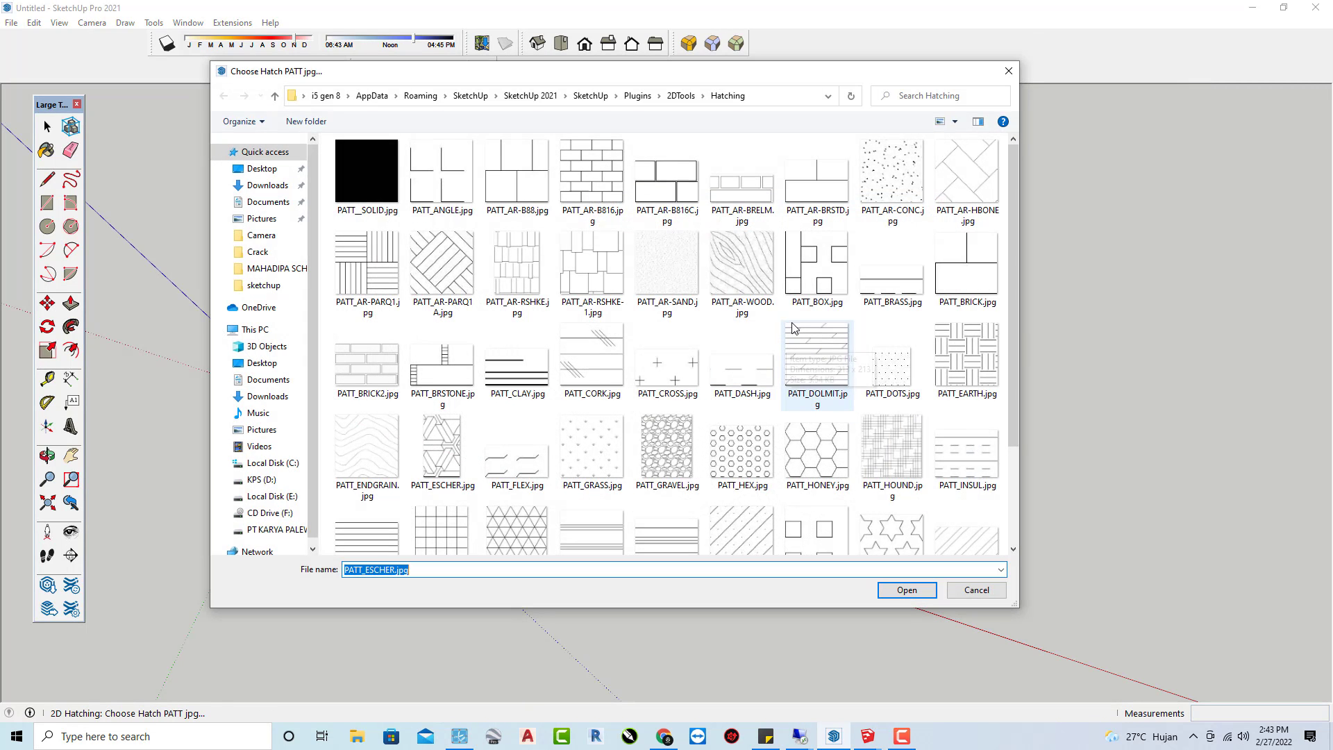
{"action": "left_click", "coordinate": [598, 192]}
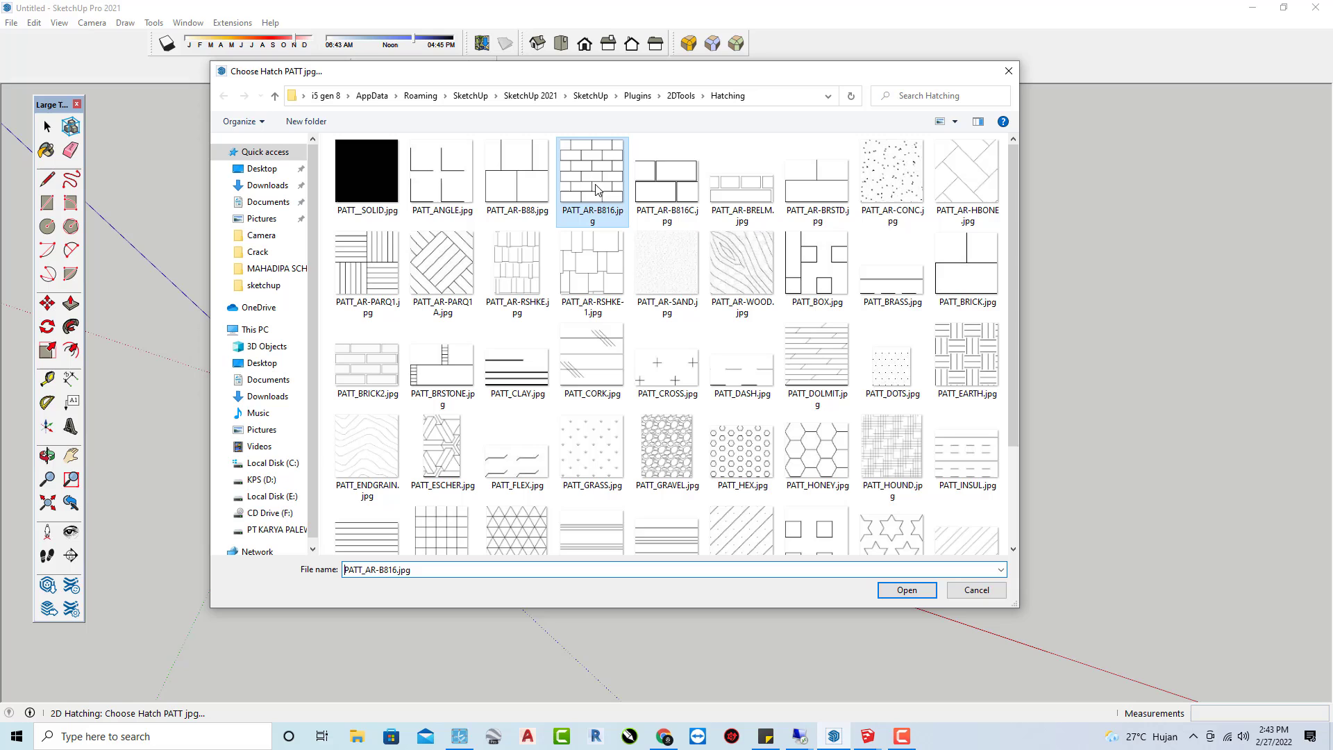
{"action": "left_click", "coordinate": [906, 589]}
{"action": "left_click", "coordinate": [941, 457]}
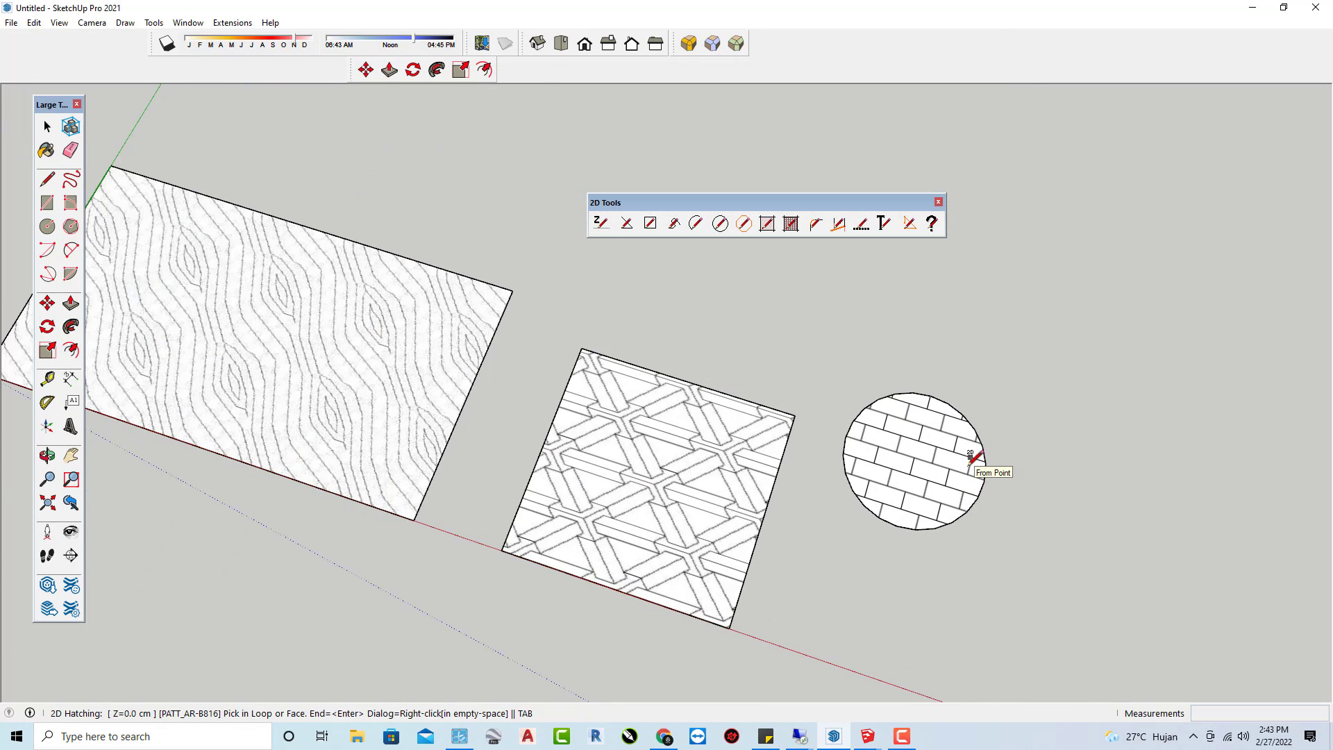
{"action": "scroll", "coordinate": [970, 458], "scroll_direction": "up", "scroll_amount": 3}
{"action": "scroll", "coordinate": [970, 458], "scroll_direction": "up", "scroll_amount": 1}
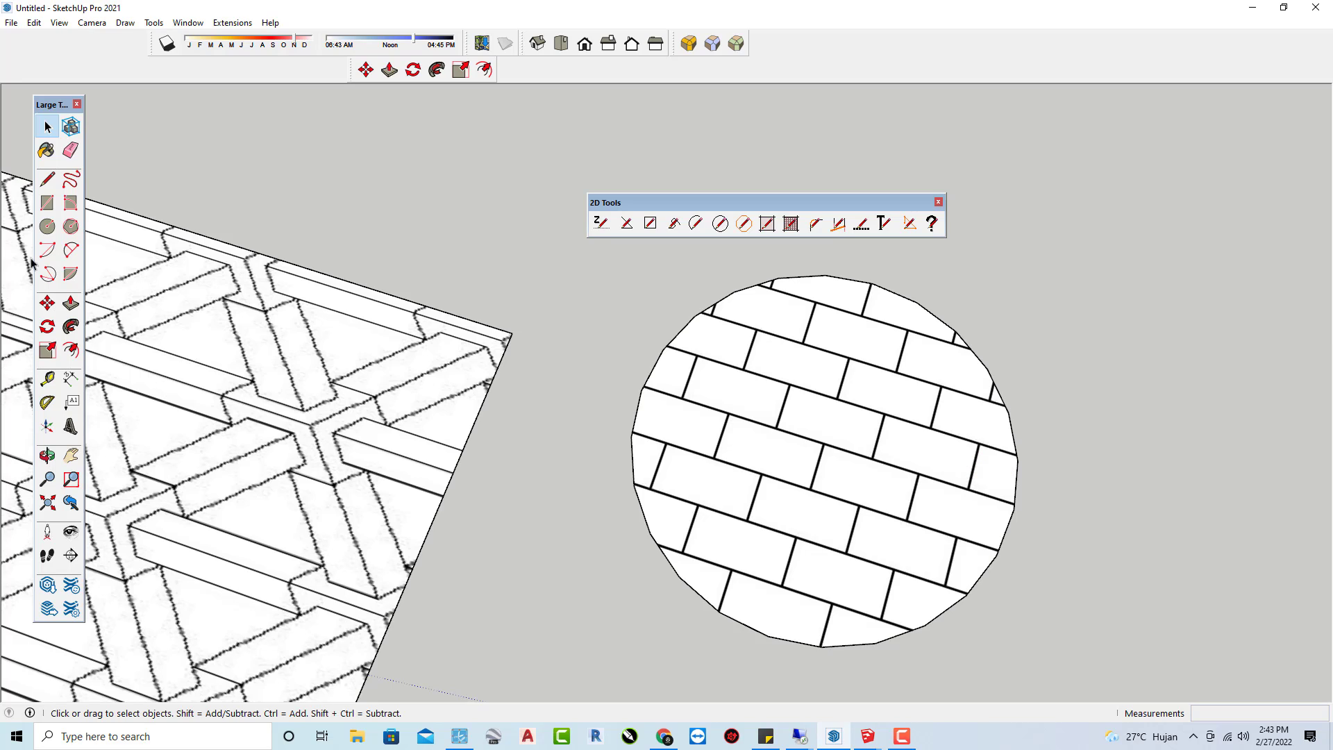
Draw a long thin rectangular bar as the base of the wall
{"action": "left_click", "coordinate": [48, 202]}
{"action": "scroll", "coordinate": [410, 389], "scroll_direction": "down", "scroll_amount": 3}
{"action": "scroll", "coordinate": [416, 392], "scroll_direction": "down", "scroll_amount": 2}
{"action": "left_click", "coordinate": [708, 424]}
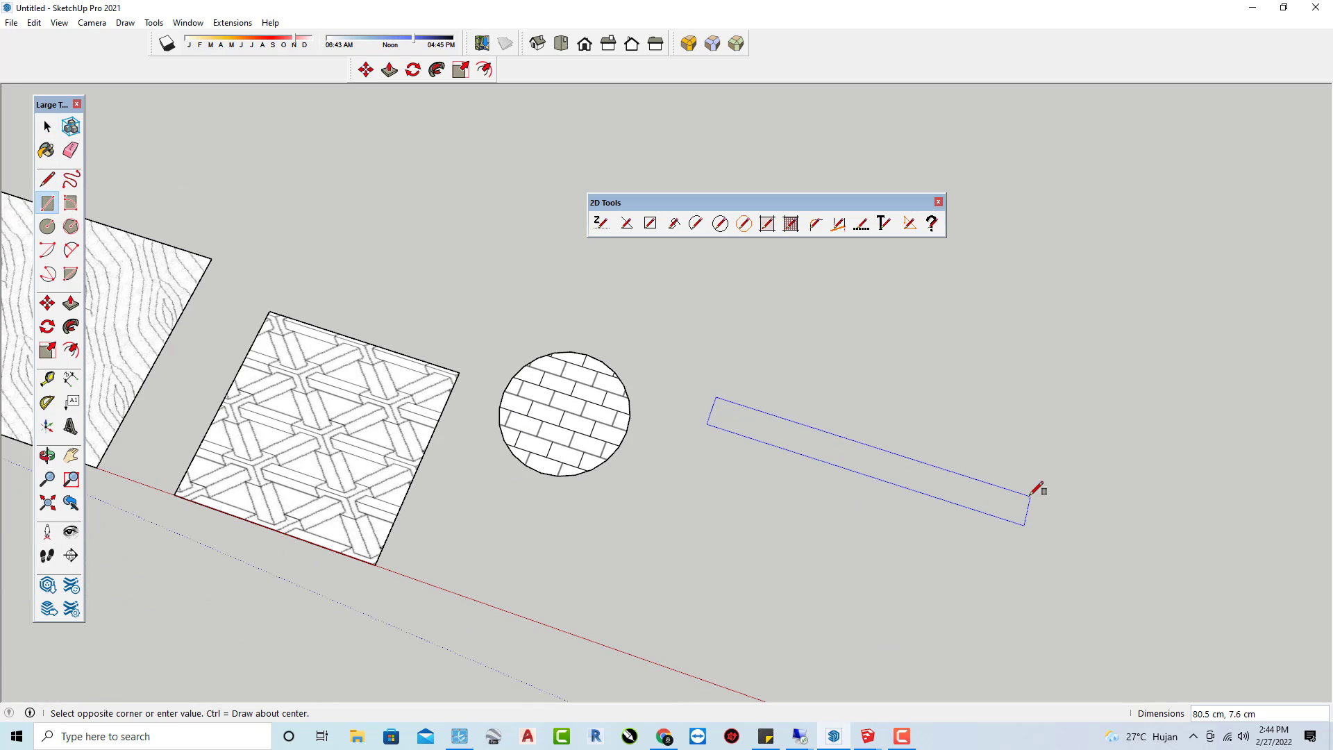
{"action": "left_click", "coordinate": [1065, 512]}
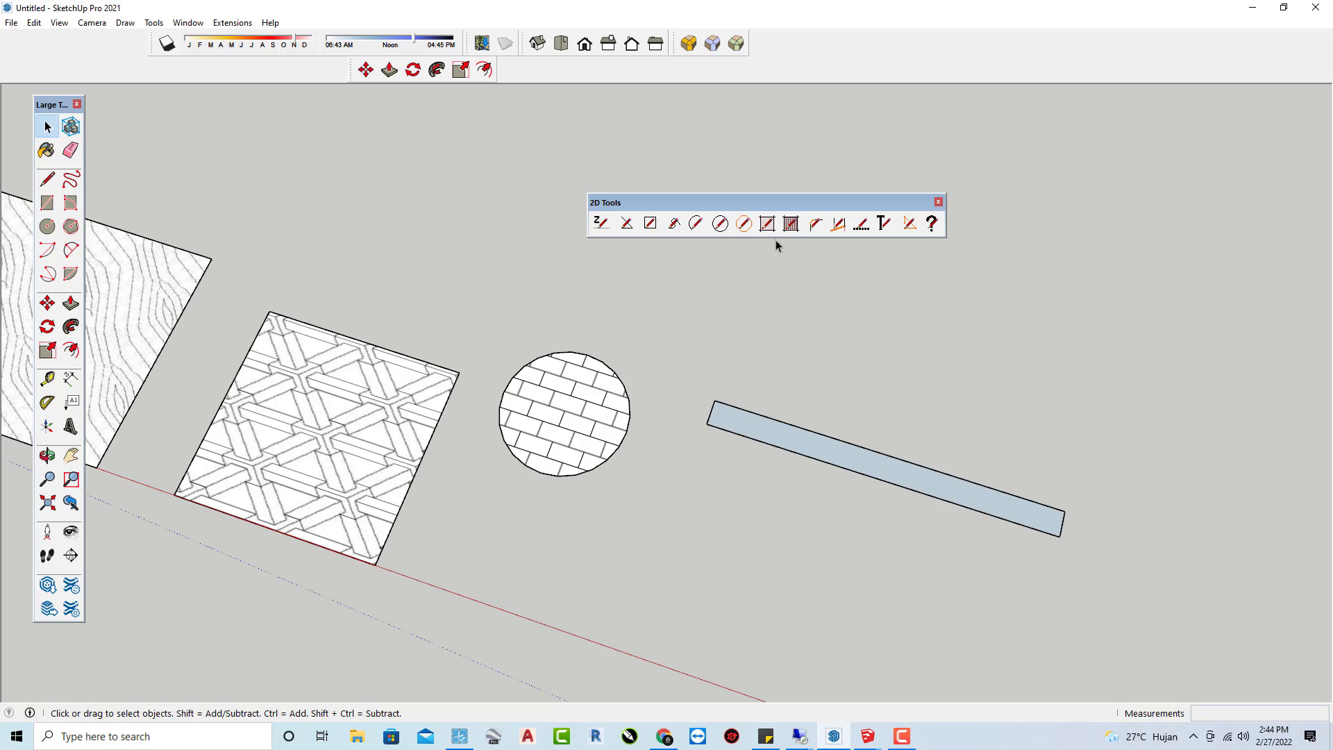
Fill the long bar with the PATT_STEEL hatch pattern
{"action": "left_click", "coordinate": [791, 223]}
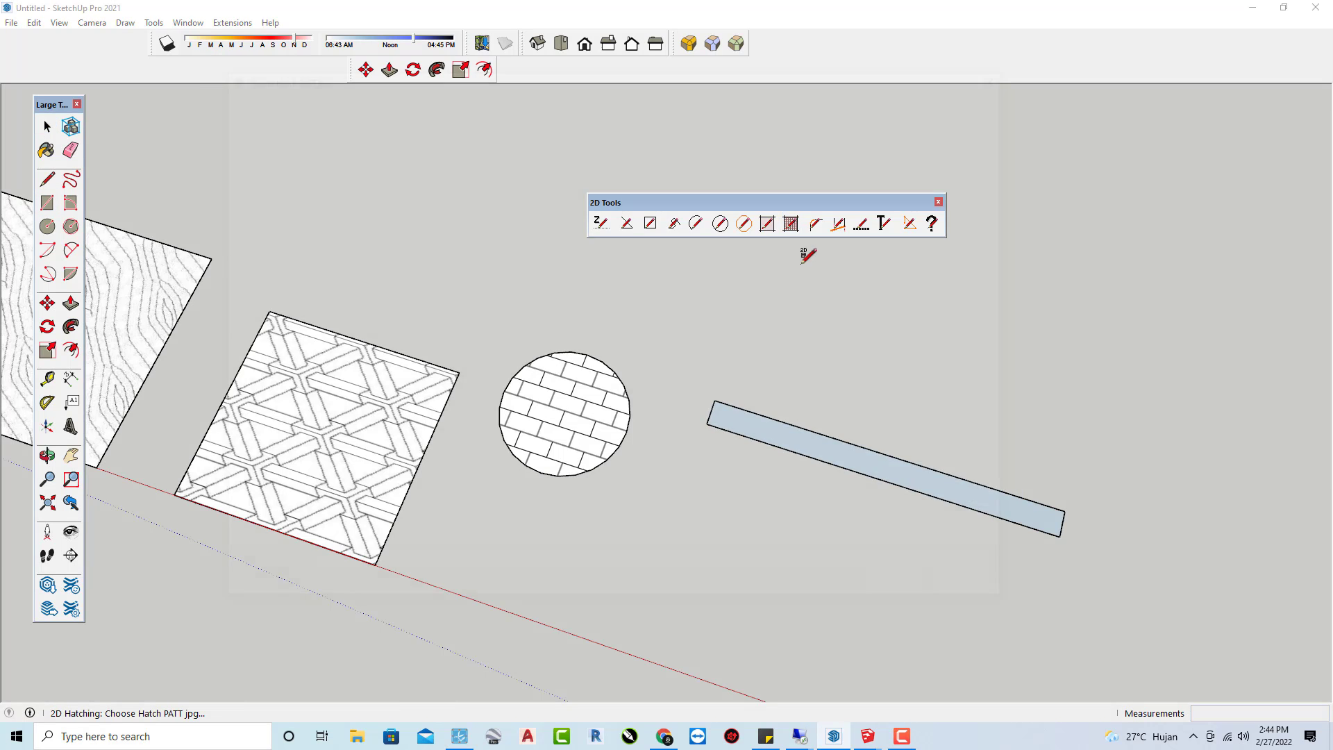
{"action": "right_click", "coordinate": [805, 254]}
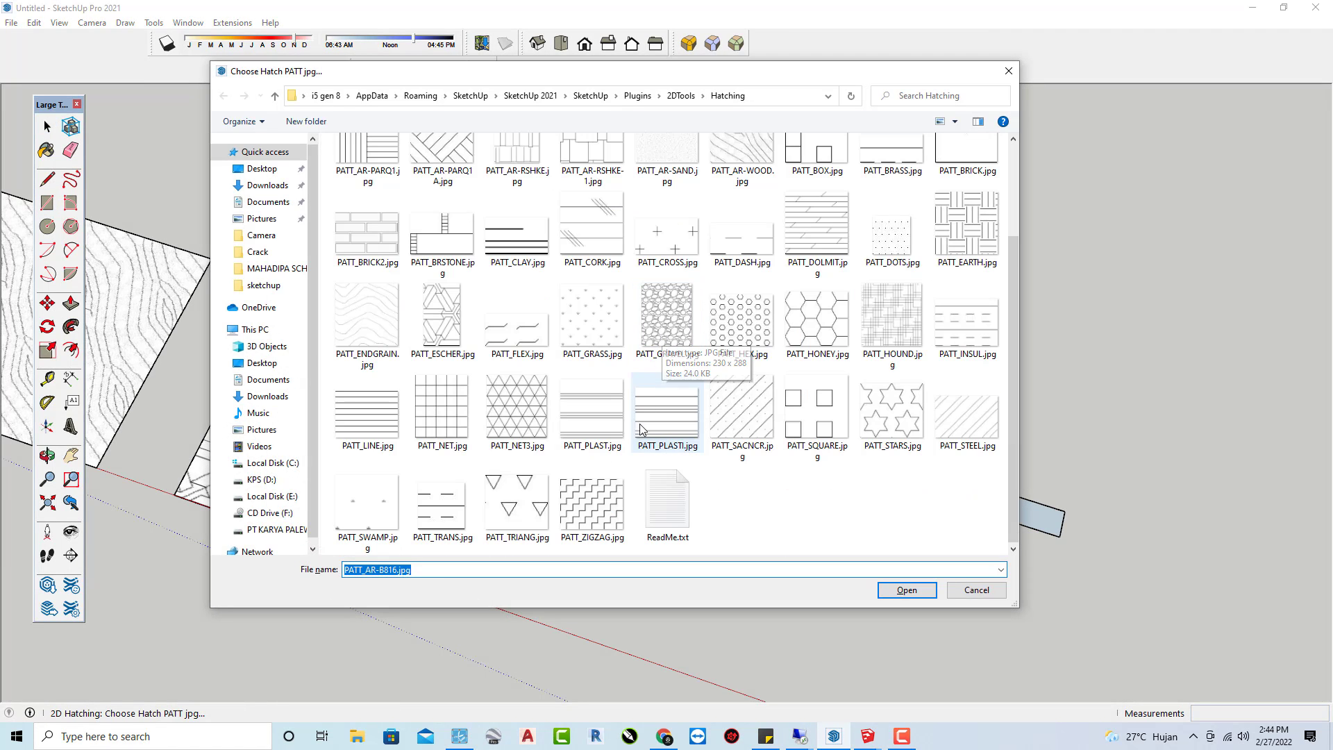
{"action": "left_click", "coordinate": [951, 433]}
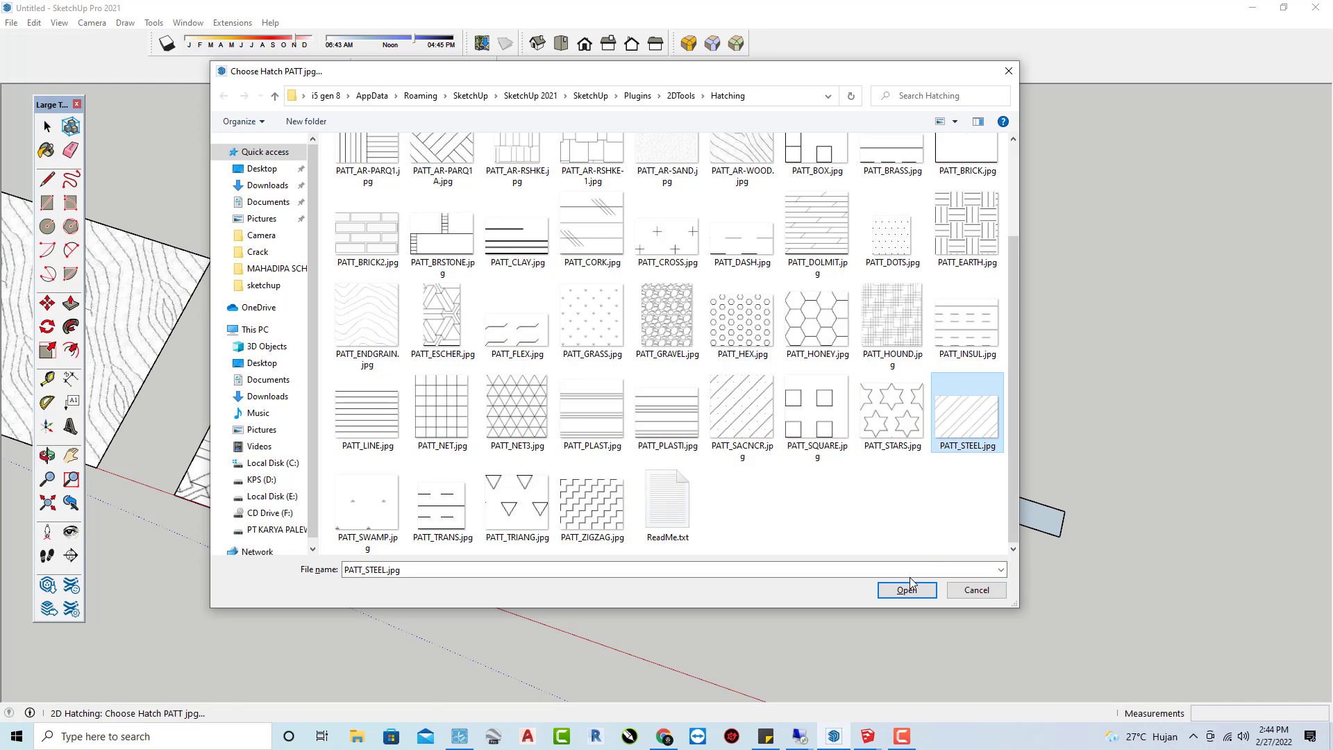
{"action": "left_click", "coordinate": [907, 590]}
{"action": "left_click", "coordinate": [885, 462]}
{"action": "scroll", "coordinate": [885, 462], "scroll_direction": "up", "scroll_amount": 2}
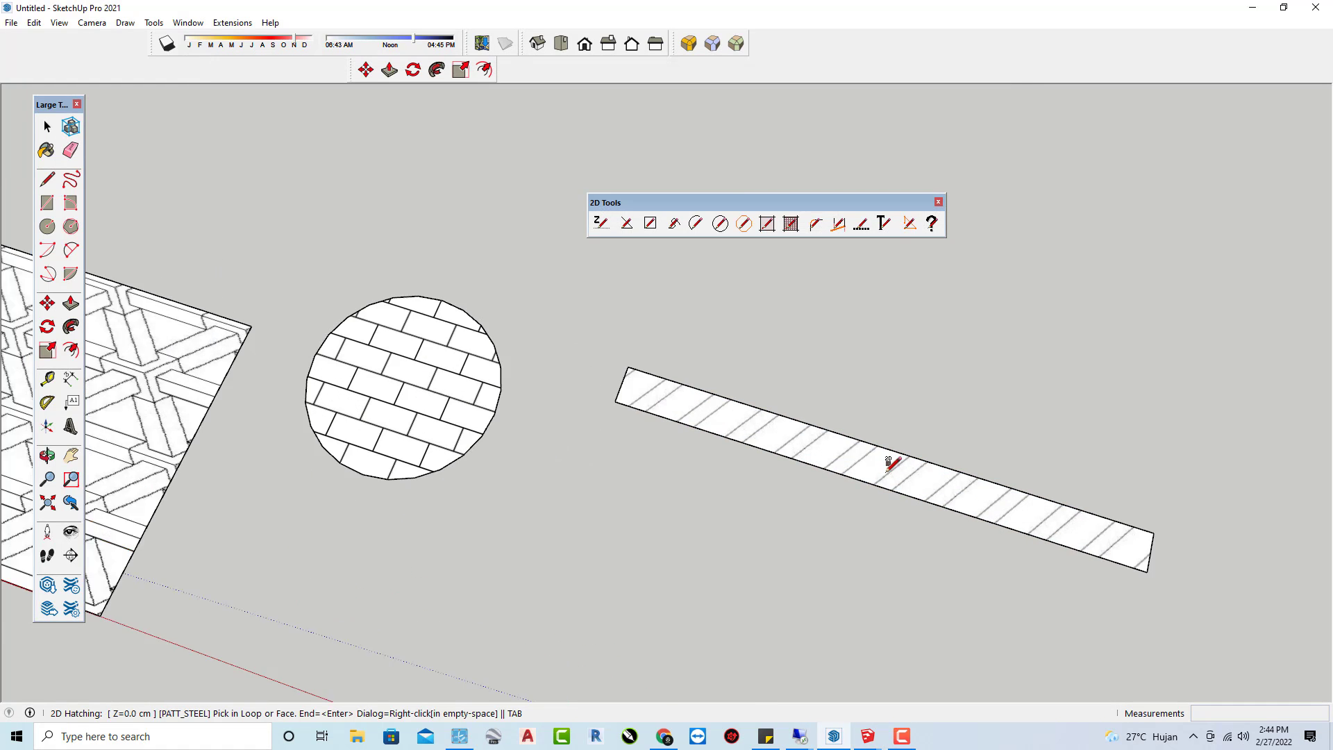
{"action": "key", "text": "space"}
Draw the upright right wall piece and the top wall piece, completing the U outline
{"action": "left_click", "coordinate": [47, 206]}
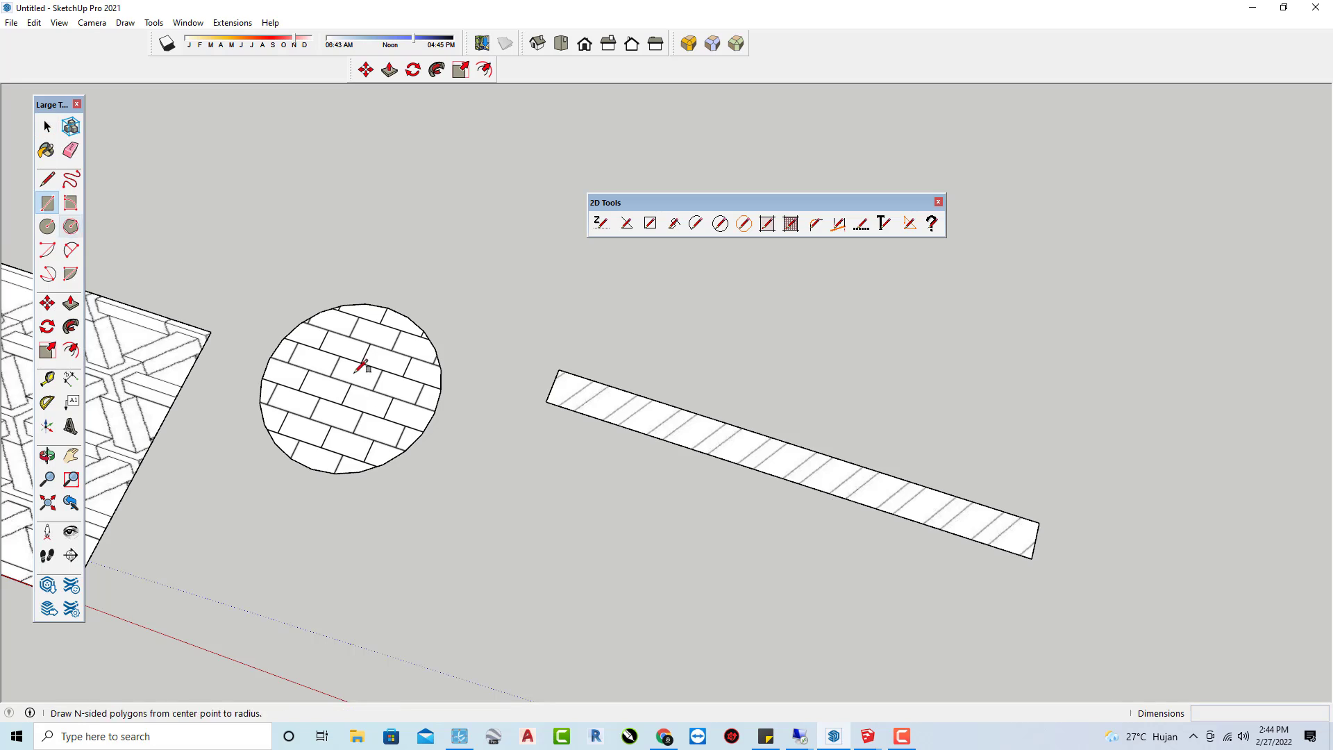
{"action": "scroll", "coordinate": [1036, 535], "scroll_direction": "down", "scroll_amount": 1}
{"action": "left_click", "coordinate": [1038, 529]}
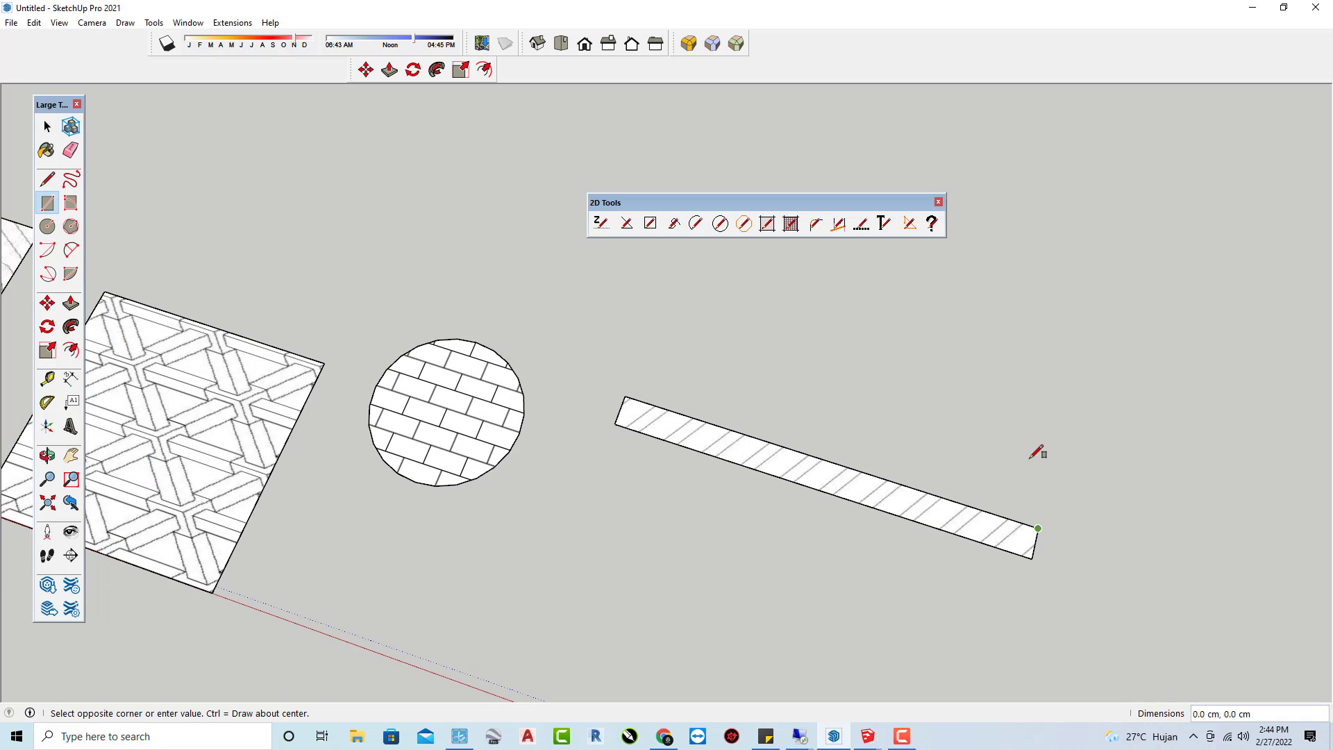
{"action": "left_click", "coordinate": [1085, 226]}
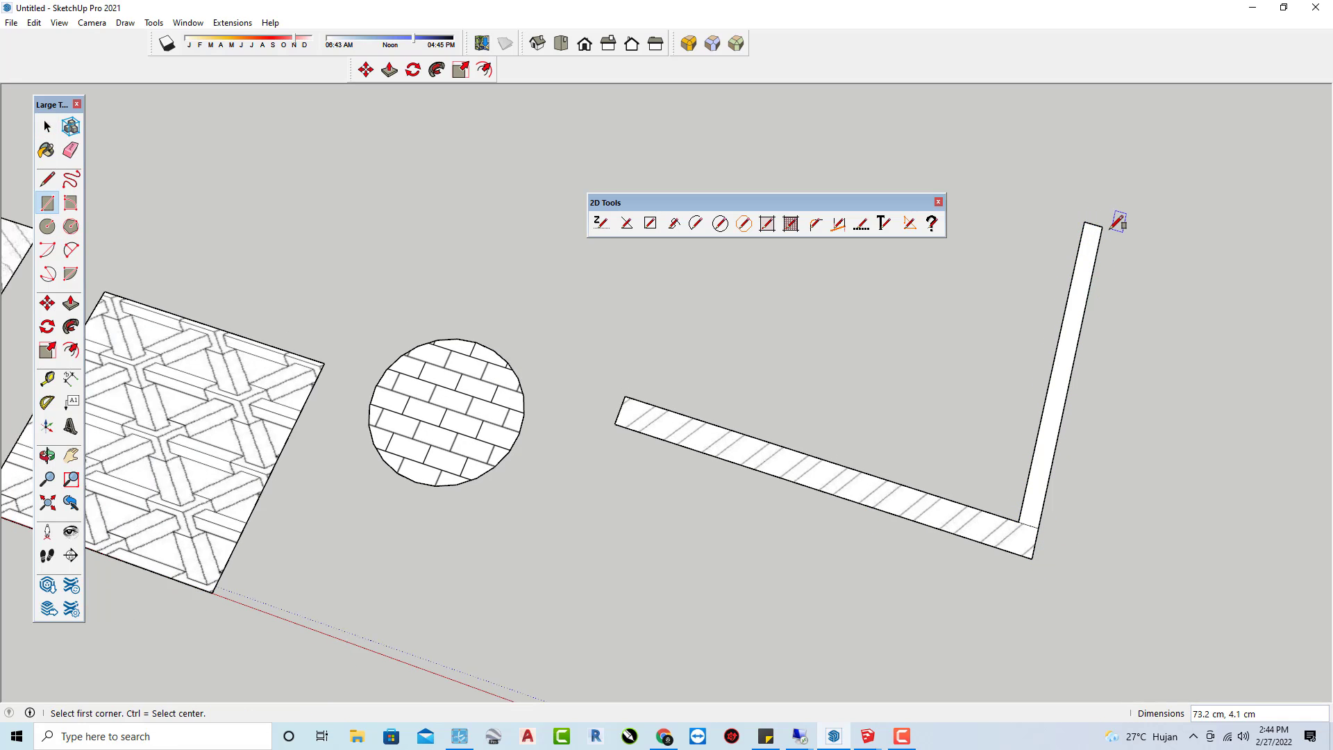
{"action": "left_click", "coordinate": [1088, 221]}
{"action": "scroll", "coordinate": [923, 305], "scroll_direction": "down", "scroll_amount": 2}
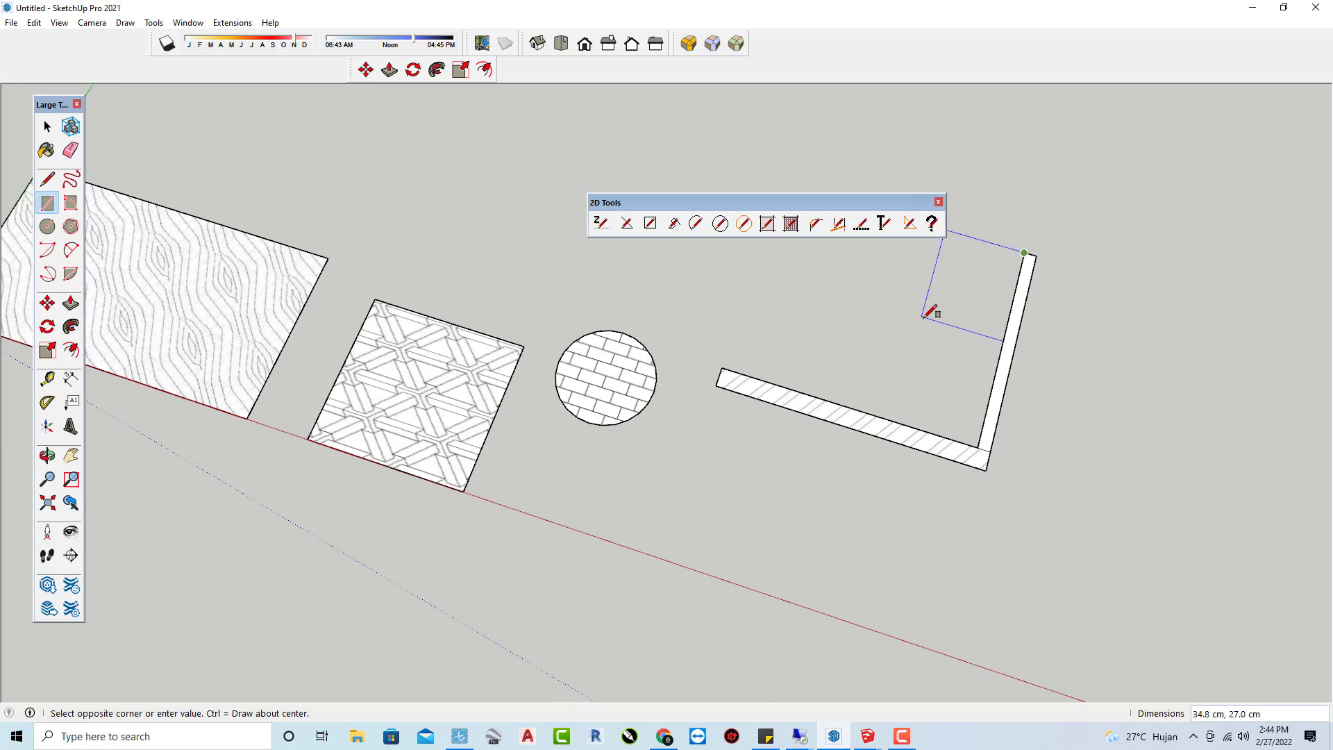
{"action": "mouse_move", "coordinate": [933, 313]}
{"action": "middle_mouse_down"}
{"action": "mouse_move", "coordinate": [837, 338]}
{"action": "mouse_move", "coordinate": [911, 376]}
{"action": "mouse_move", "coordinate": [931, 338]}
{"action": "mouse_move", "coordinate": [972, 336]}
{"action": "middle_mouse_up"}
{"action": "left_click", "coordinate": [825, 331]}
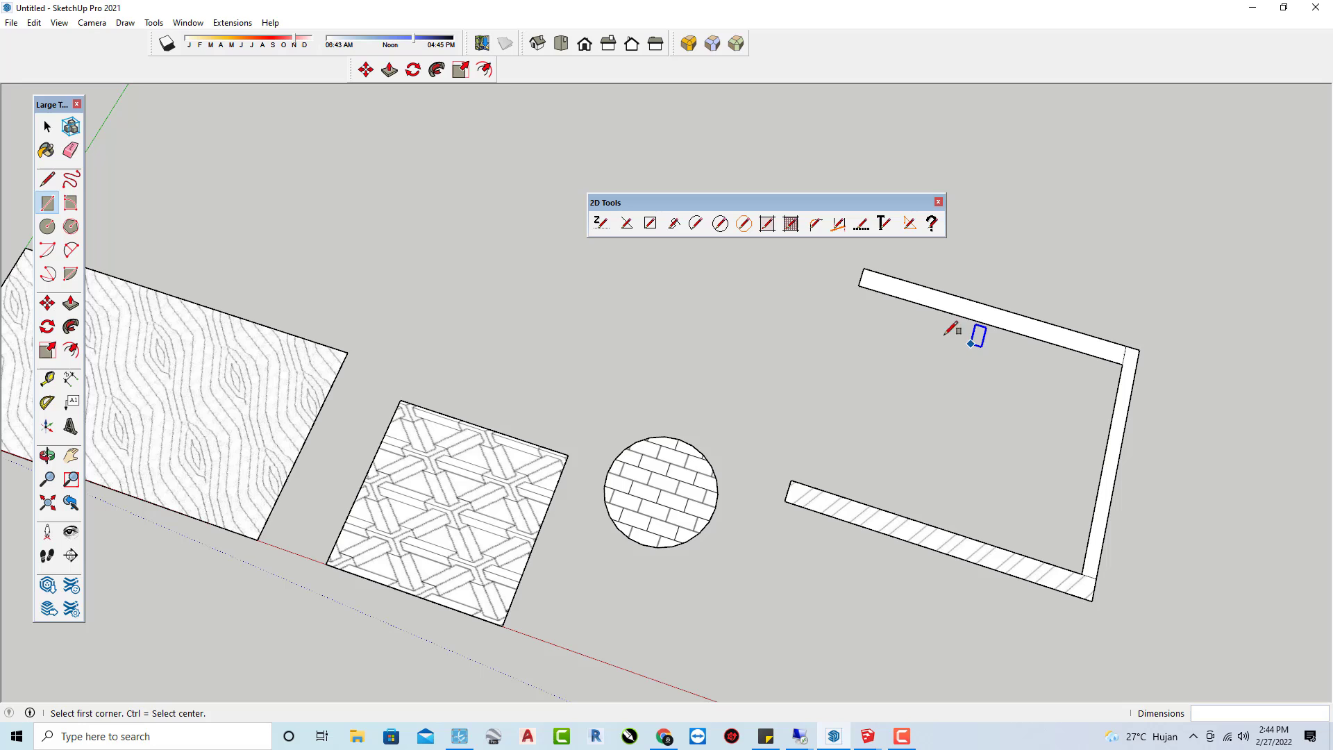
Hatch the right wall with PATT_STEEL, then select the top wall face
{"action": "left_click", "coordinate": [790, 224]}
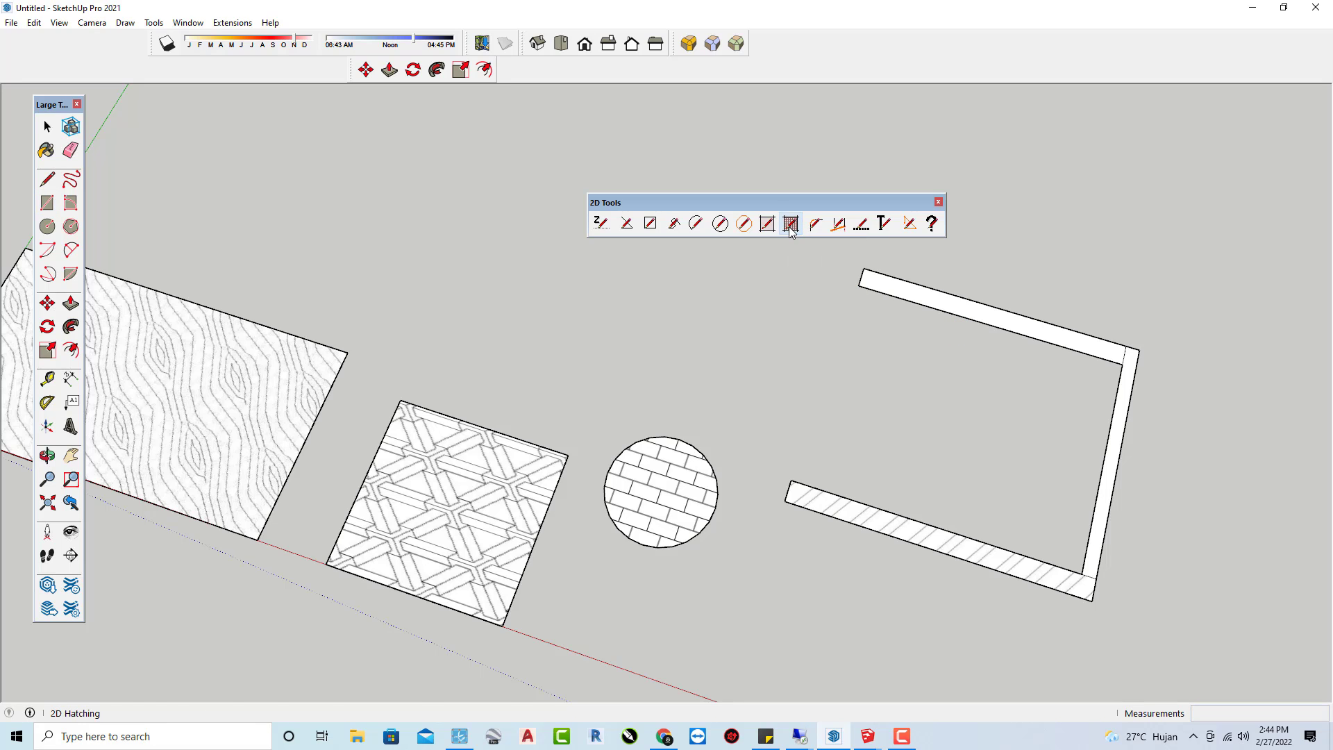
{"action": "right_click", "coordinate": [810, 307]}
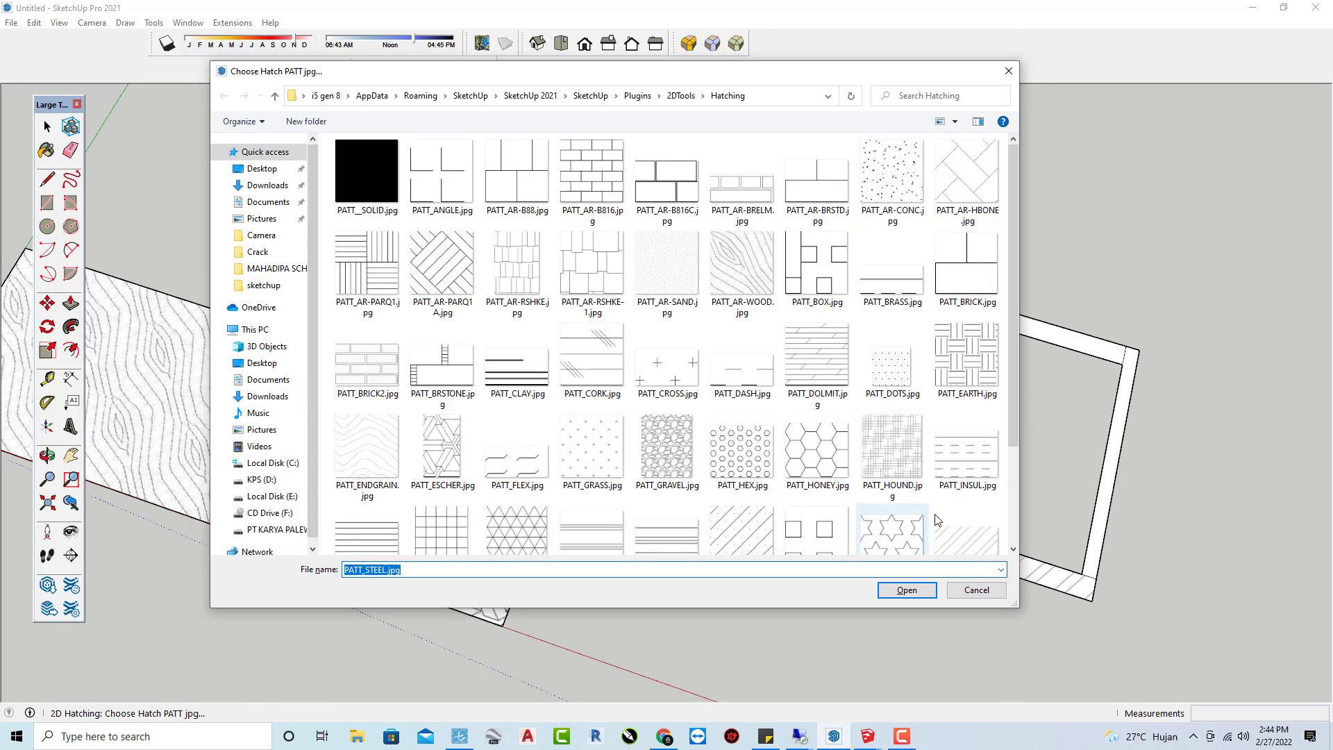
{"action": "double_click", "coordinate": [976, 537]}
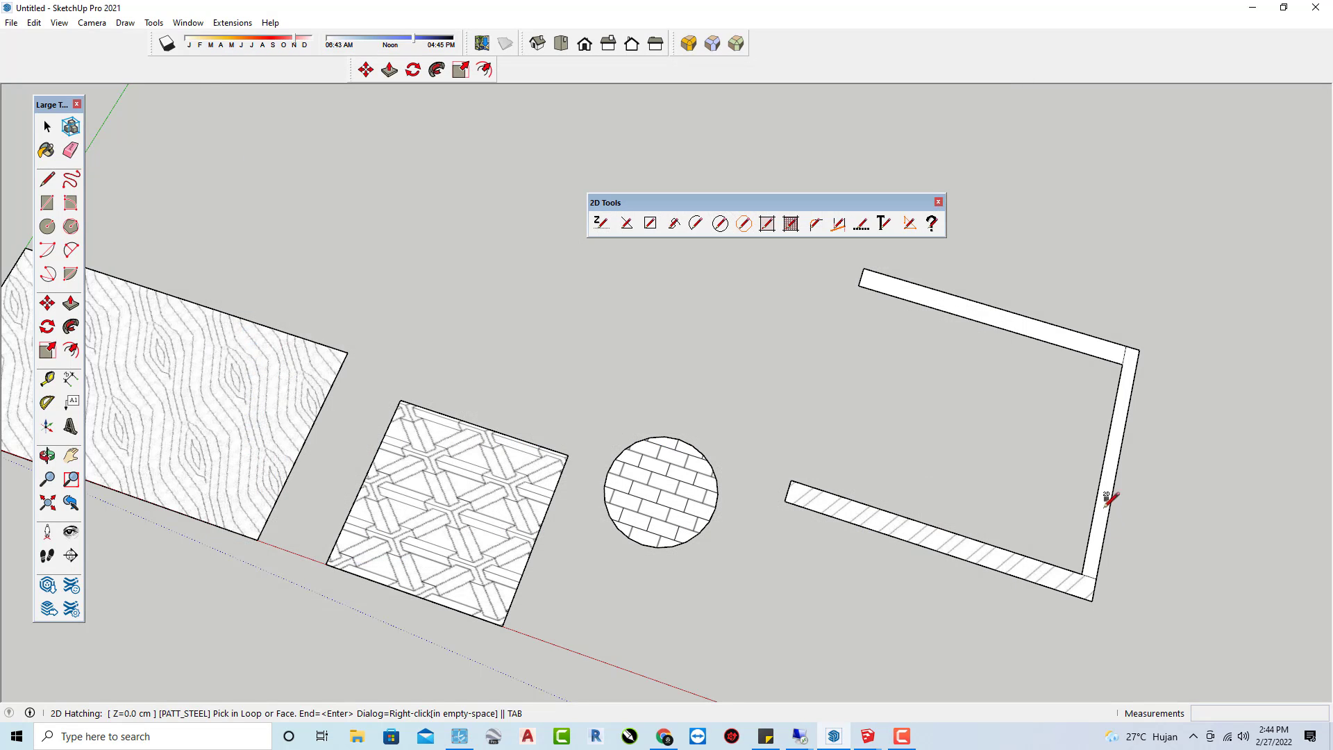
{"action": "left_click", "coordinate": [1108, 493]}
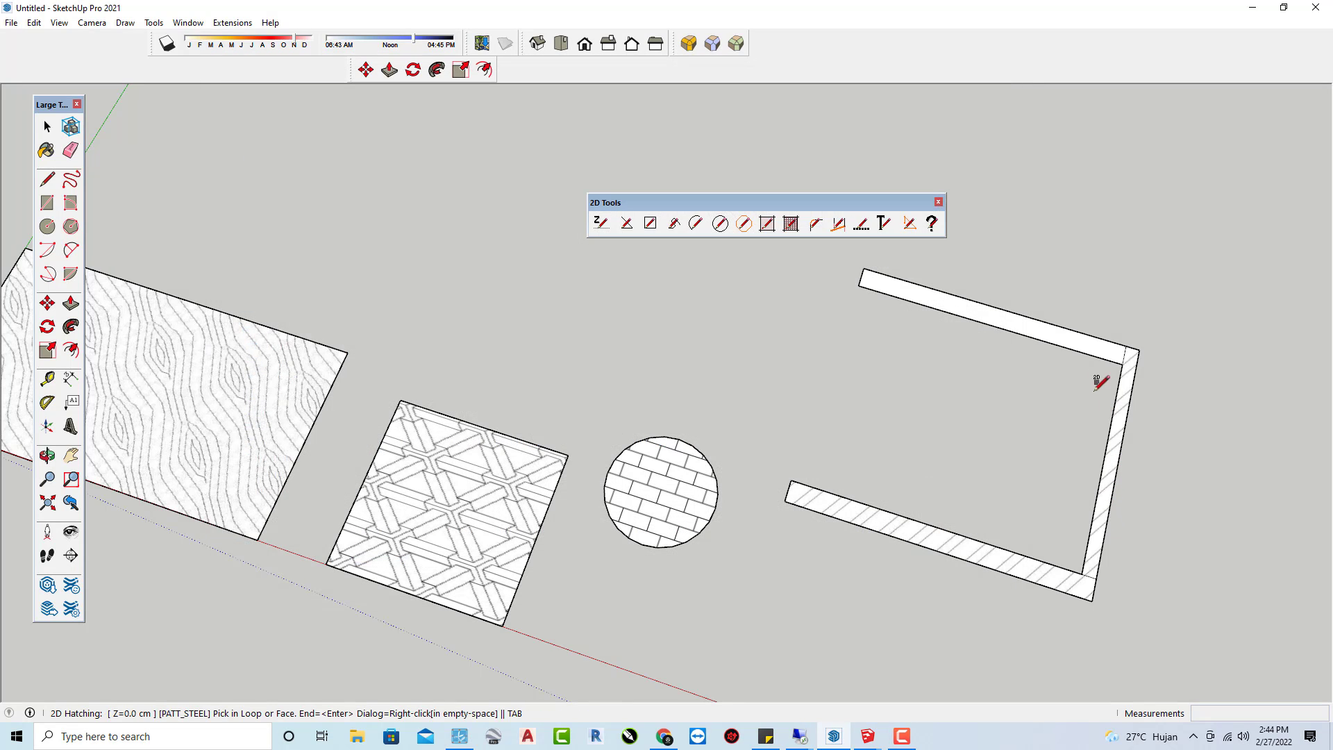
{"action": "scroll", "coordinate": [1134, 342], "scroll_direction": "up", "scroll_amount": 1}
{"action": "key", "text": "space"}
{"action": "left_click", "coordinate": [1124, 358]}
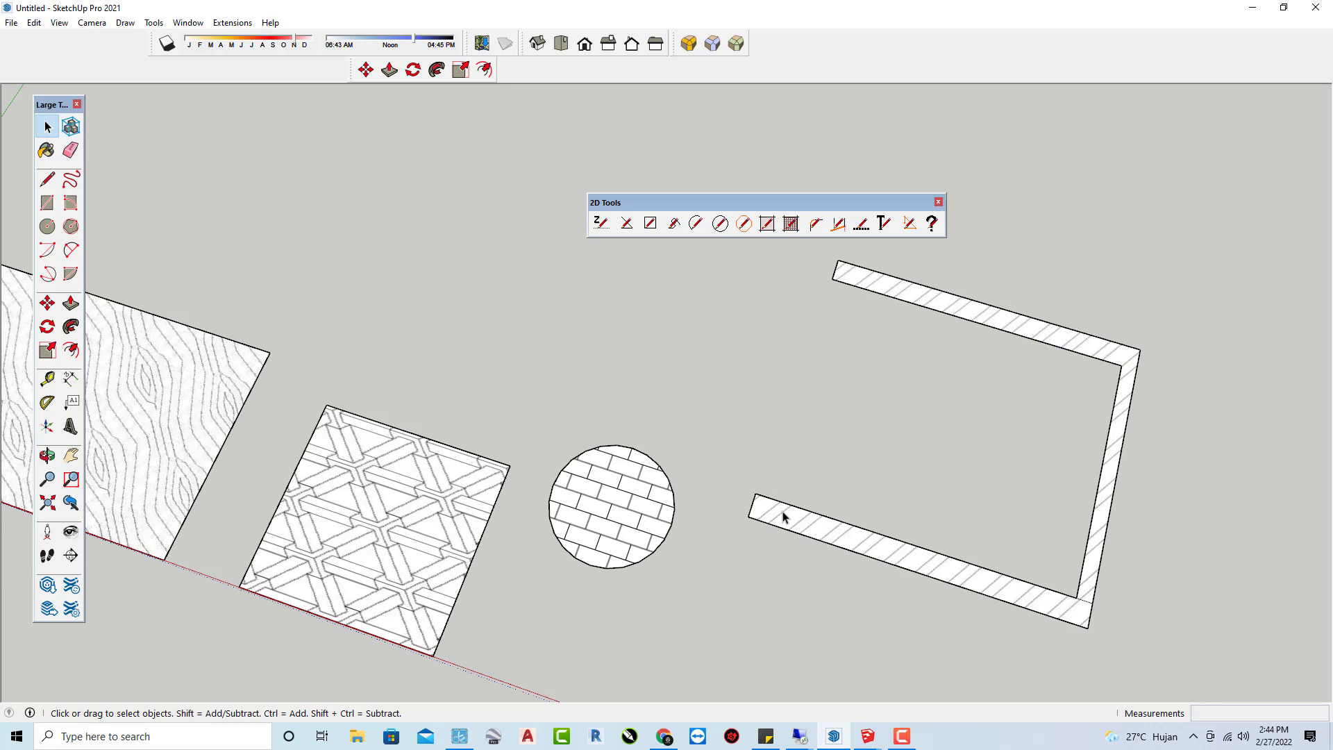
{"action": "scroll", "coordinate": [783, 517], "scroll_direction": "down", "scroll_amount": 2}
{"action": "mouse_move", "coordinate": [915, 506]}
{"action": "middle_mouse_down"}
{"action": "mouse_move", "coordinate": [983, 476]}
{"action": "mouse_move", "coordinate": [947, 447]}
{"action": "mouse_move", "coordinate": [1251, 435]}
{"action": "mouse_move", "coordinate": [1137, 318]}
{"action": "mouse_move", "coordinate": [895, 428]}
{"action": "middle_mouse_up"}
{"action": "scroll", "coordinate": [838, 493], "scroll_direction": "up", "scroll_amount": 2}
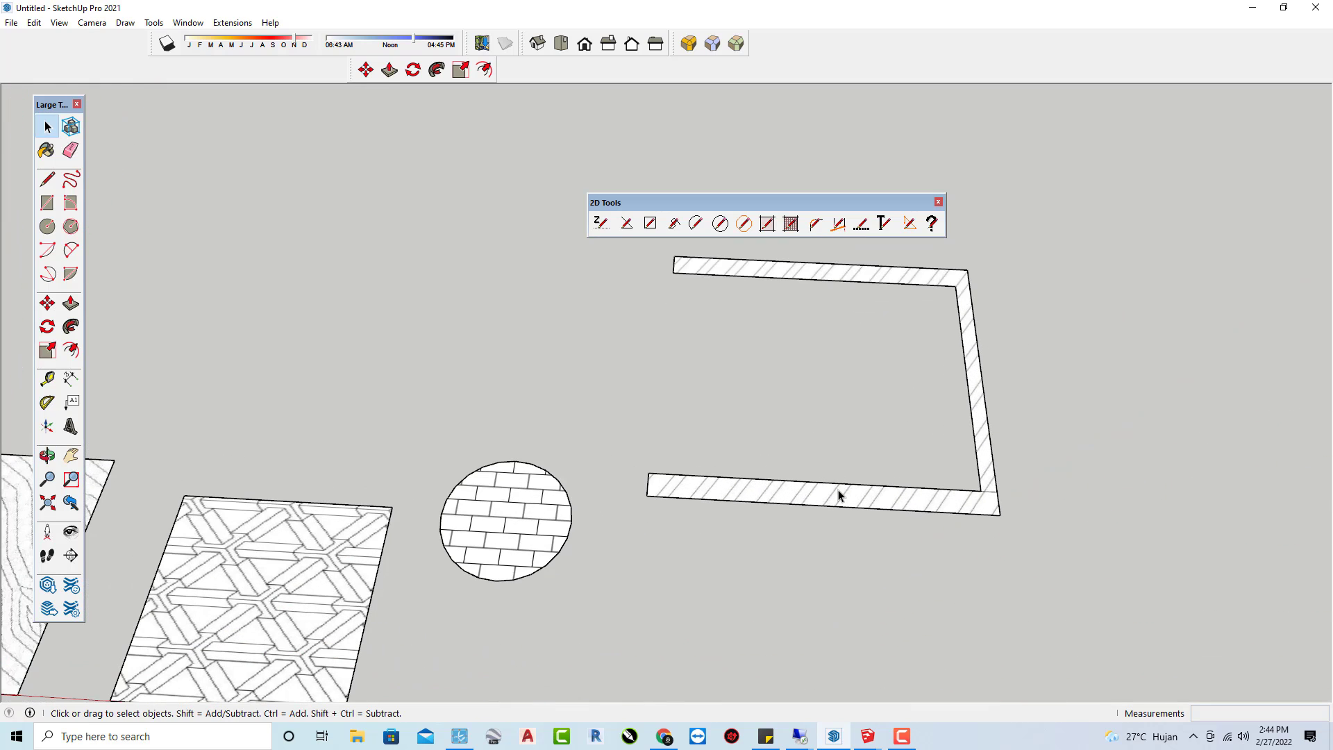
{"action": "left_click", "coordinate": [838, 494]}
{"action": "key", "text": "p"}
{"action": "left_click", "coordinate": [838, 495]}
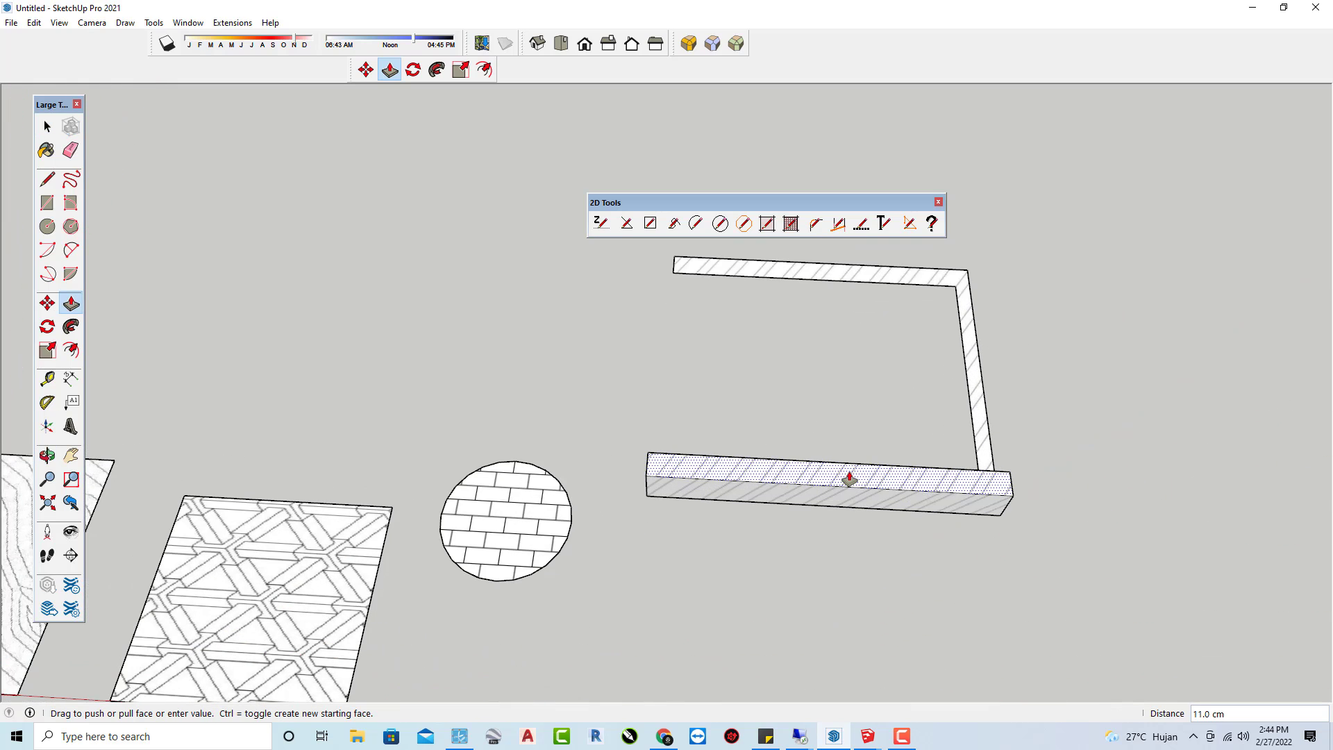
{"action": "key", "text": "Escape"}
{"action": "mouse_move", "coordinate": [851, 372]}
{"action": "middle_mouse_down"}
{"action": "mouse_move", "coordinate": [816, 412]}
{"action": "mouse_move", "coordinate": [697, 395]}
{"action": "mouse_move", "coordinate": [940, 488]}
{"action": "mouse_move", "coordinate": [669, 351]}
{"action": "mouse_move", "coordinate": [738, 276]}
{"action": "mouse_move", "coordinate": [594, 204]}
{"action": "middle_mouse_up"}
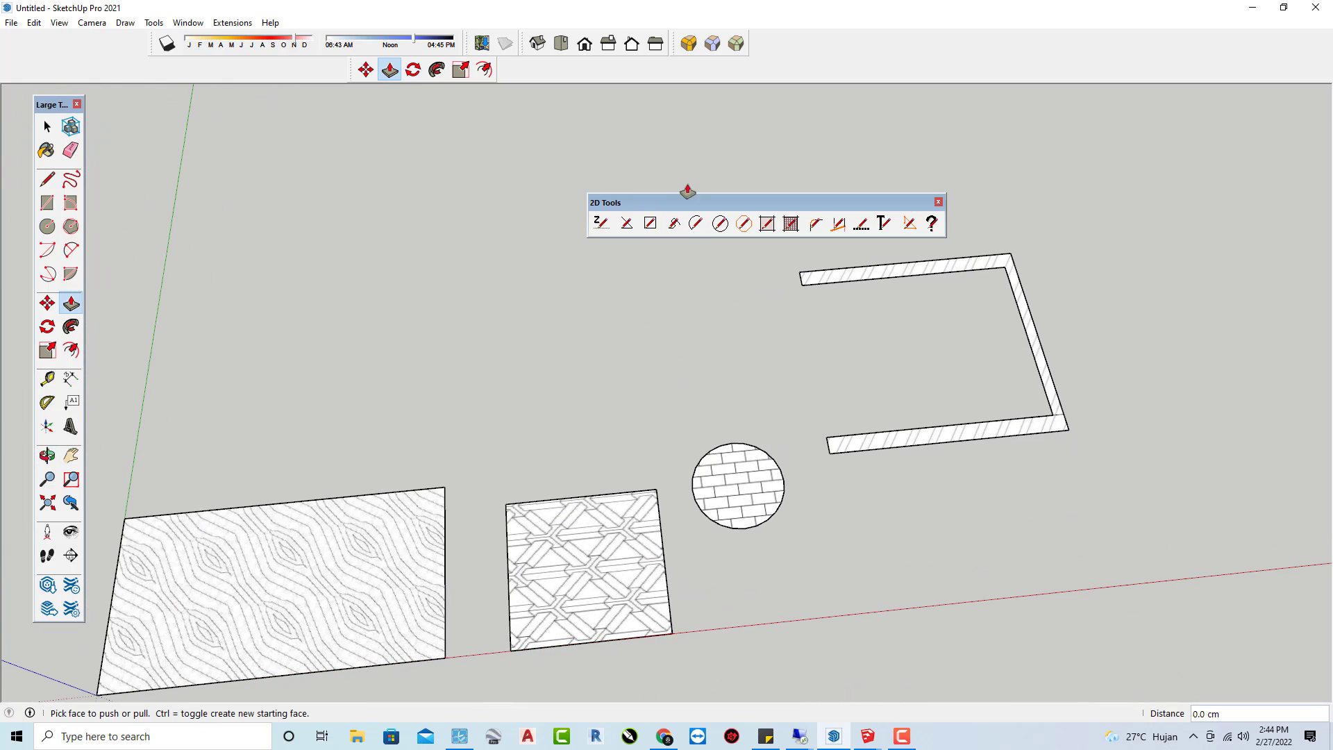